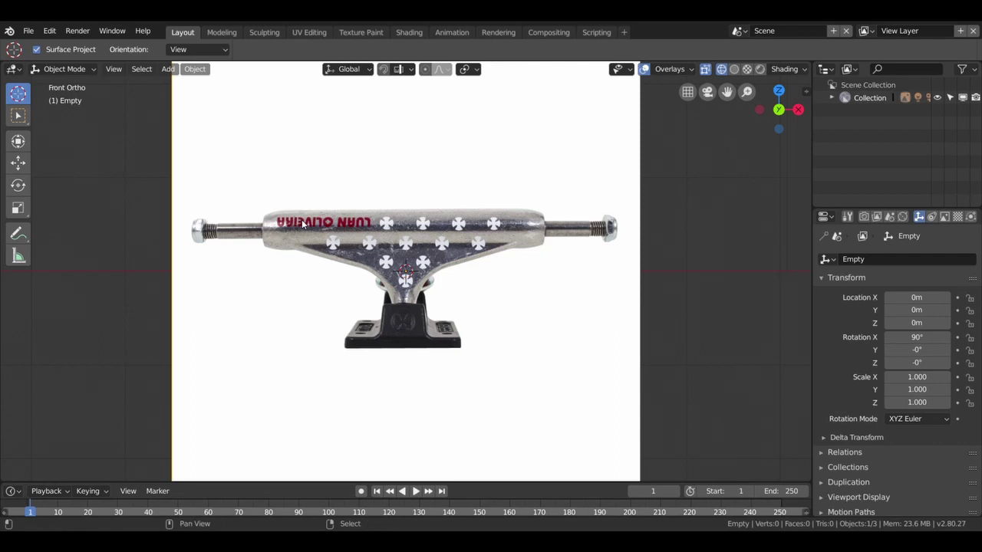
- Load the blue truck image as a reference empty, then delete it
key("shift+a")
left_click(364, 220)
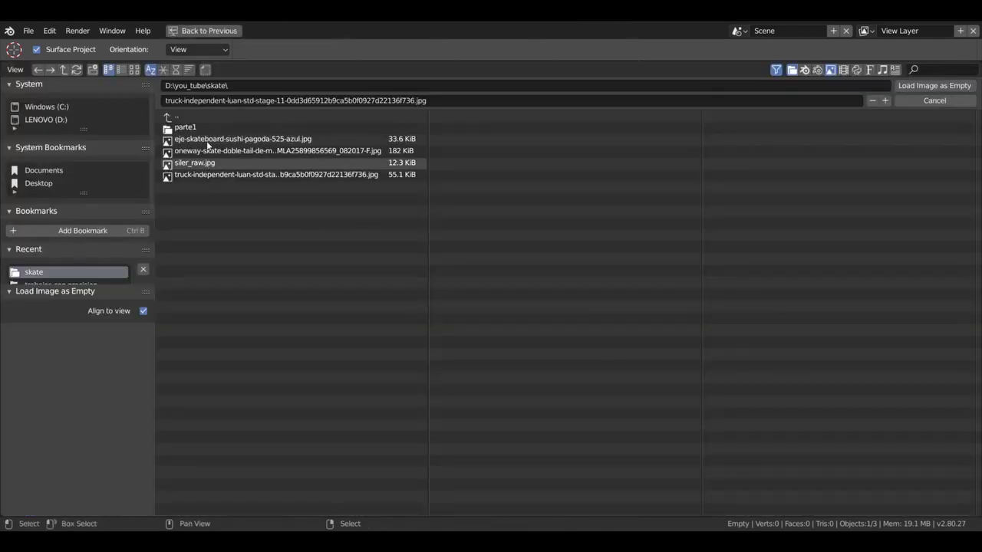
left_click(135, 69)
left_click(357, 142)
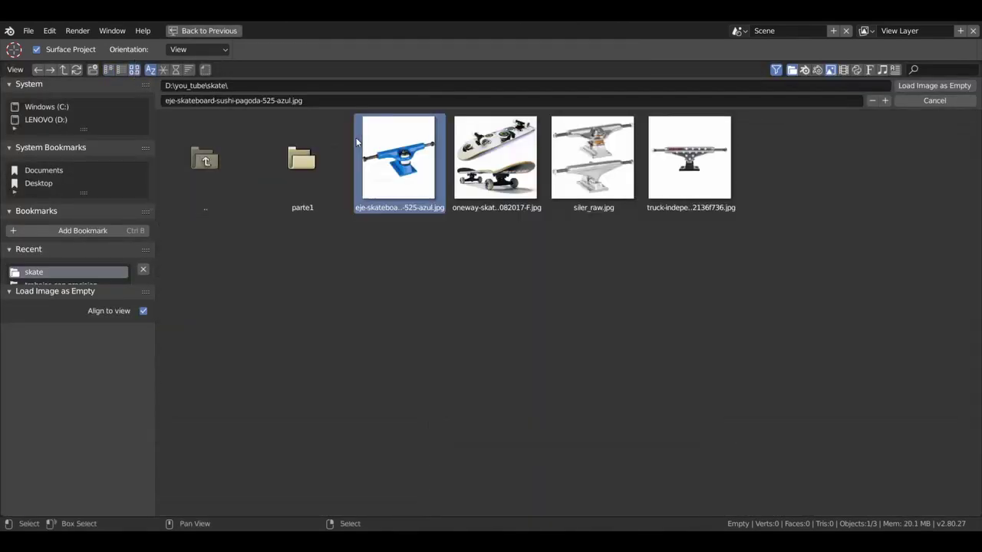
double_click(395, 148)
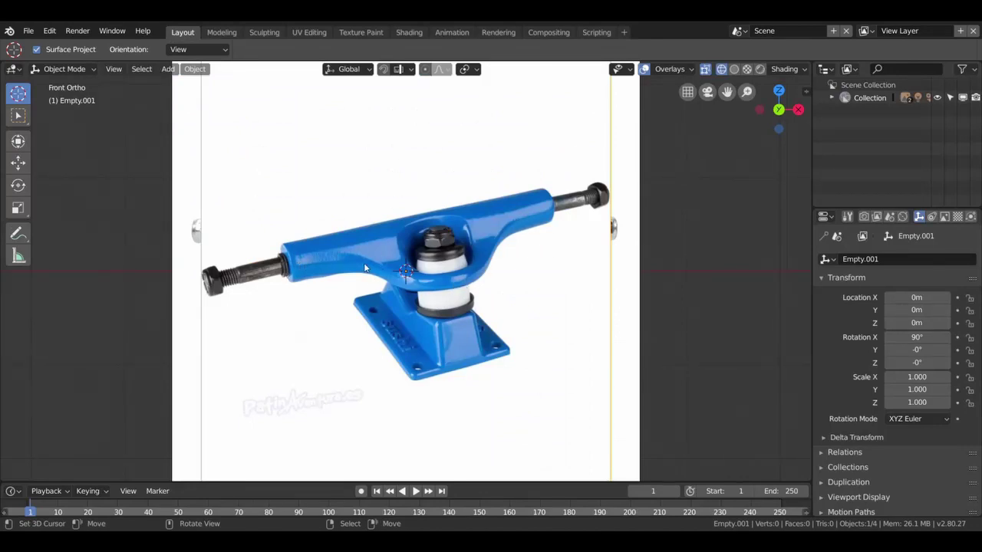
left_click(577, 130)
key("x")
left_click(579, 131)
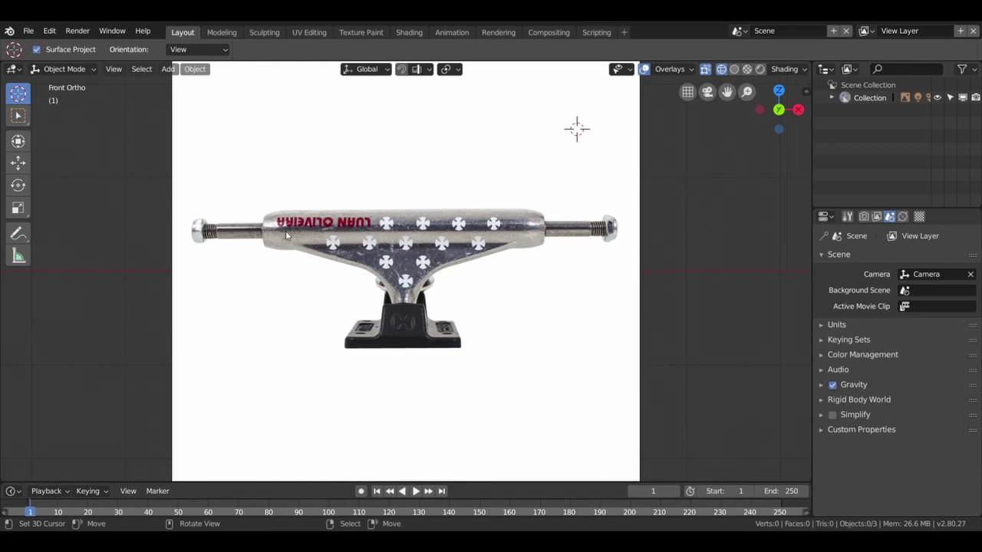
- Add a circle mesh with 8 vertices
key("shift+a")
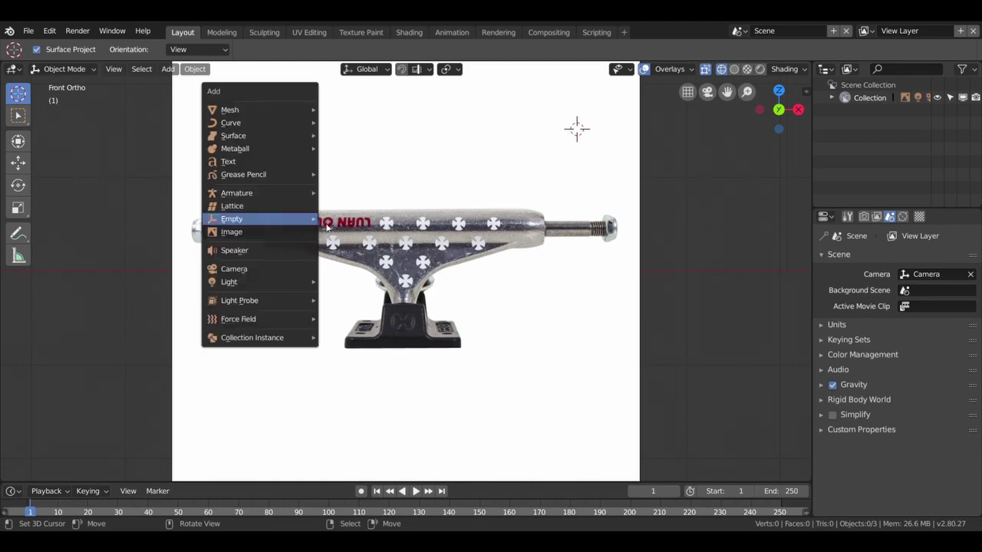
mouse_move(230, 110)
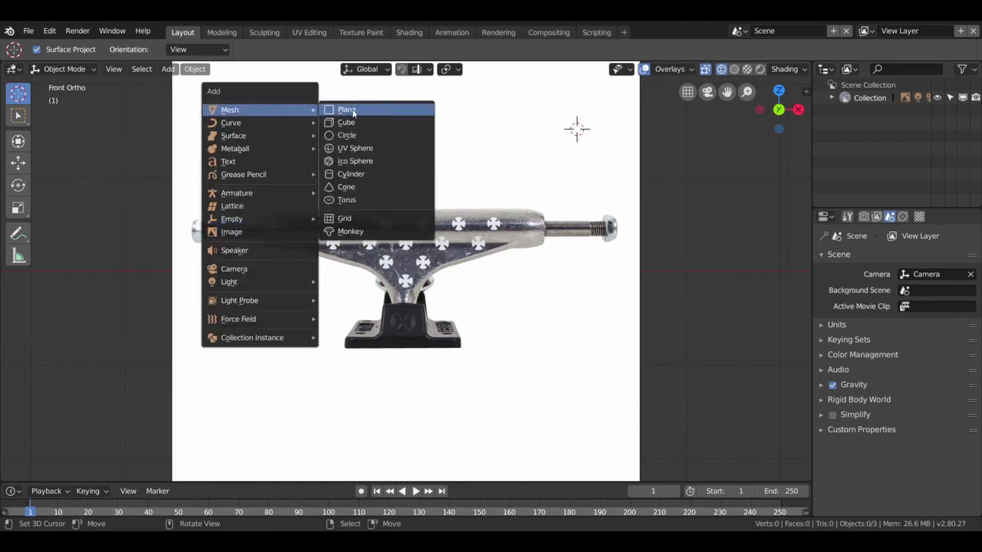
left_click(362, 135)
left_click(185, 331)
type("8")
key("Return")
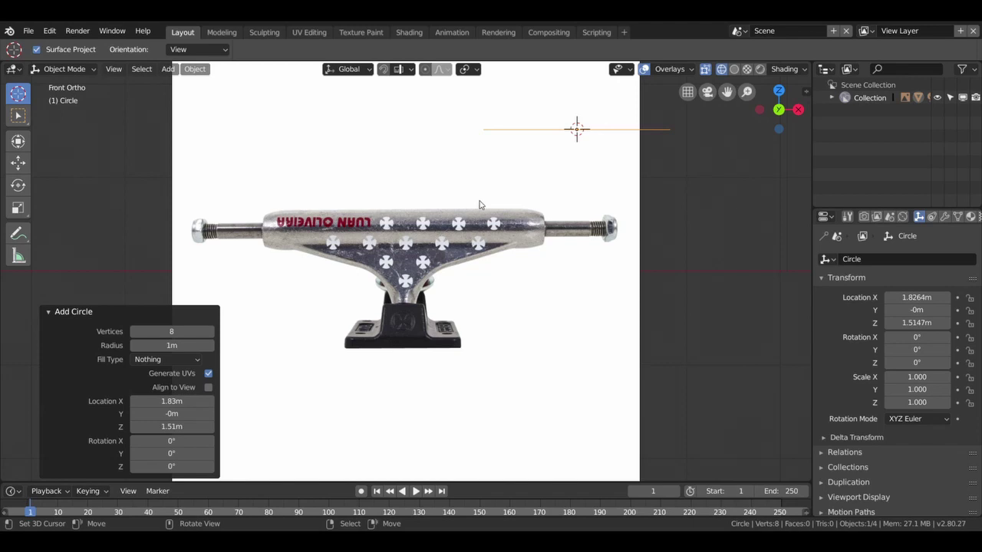
- Rotate the circle 90° around the Y axis
key("r")
key("y")
key("9")
key("0")
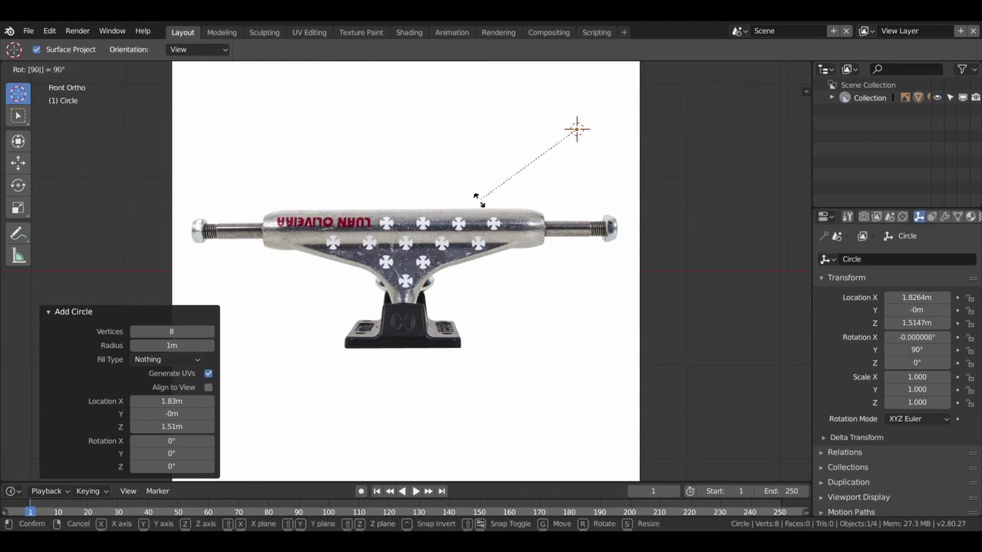
key("Return")
- Pivot around the 3D cursor and move the circle to the hanger's left end at bar height
left_click(509, 193)
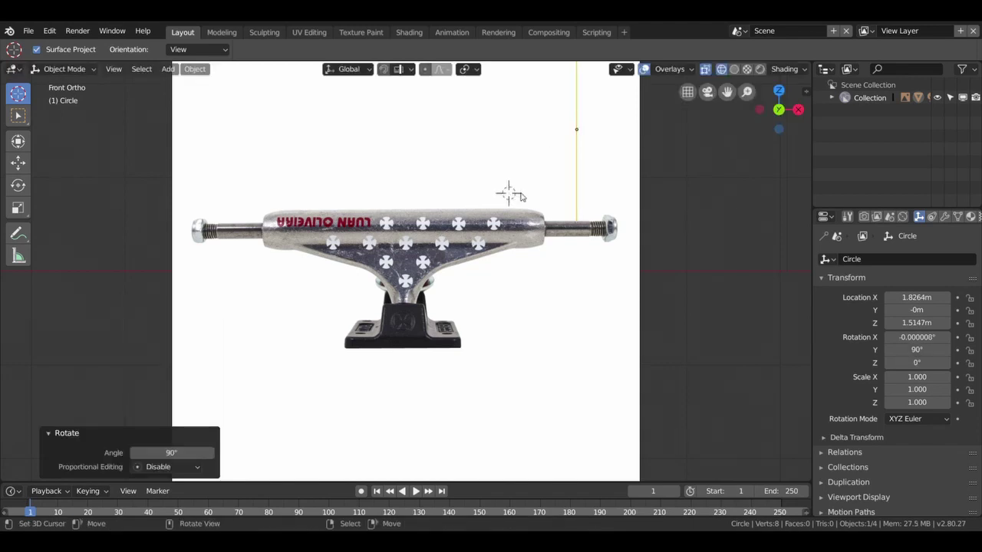
left_click(467, 69)
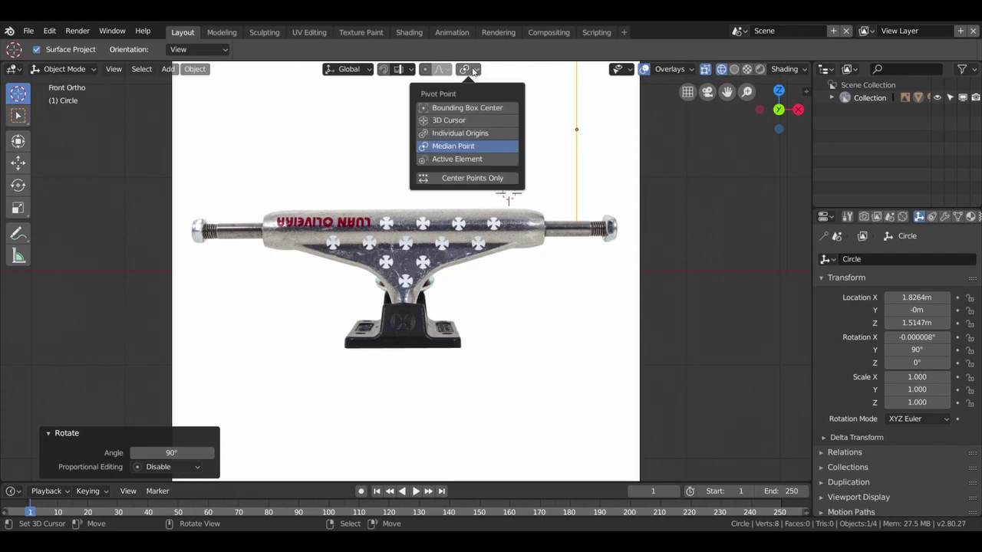
left_click(460, 121)
left_click(714, 200)
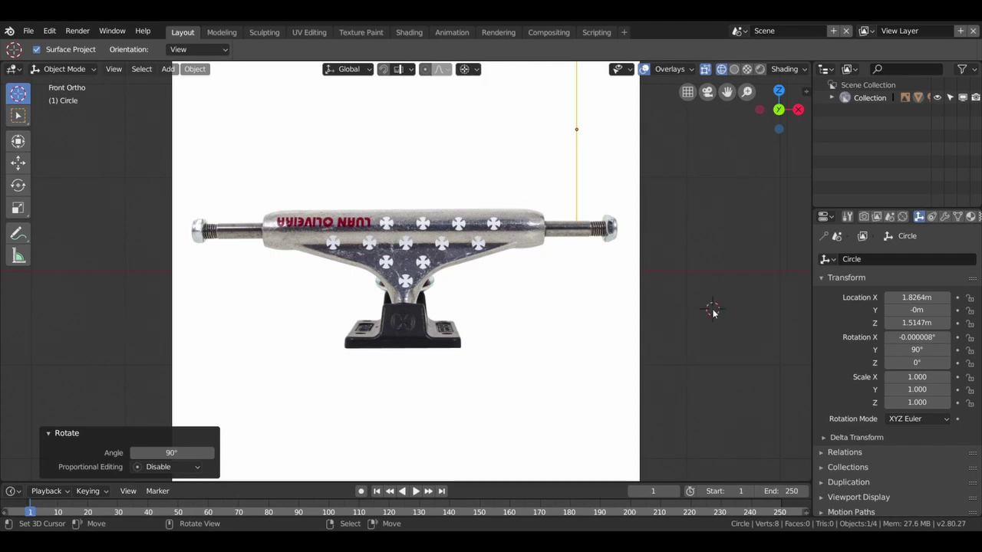
left_click(18, 163)
mouse_move(764, 200)
left_mouse_down()
mouse_move(428, 207)
mouse_move(450, 204)
left_mouse_up()
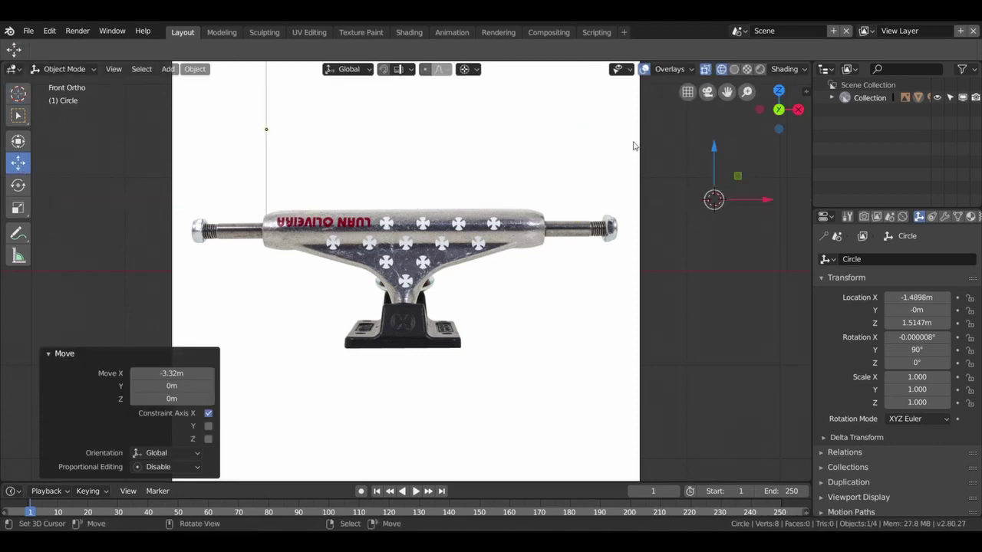
mouse_move(713, 148)
left_mouse_down()
mouse_move(718, 159)
mouse_move(482, 299)
left_mouse_up()
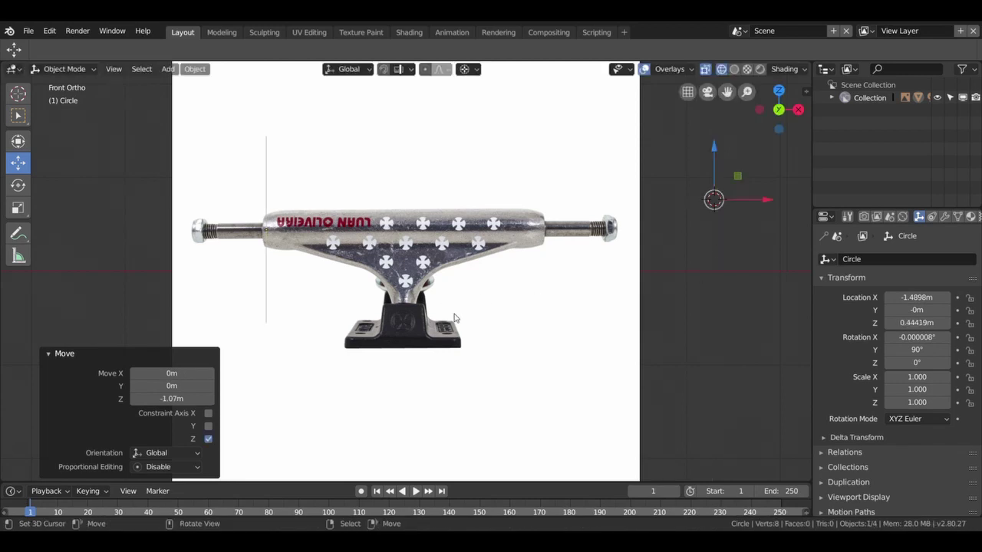
- Snap the 3D cursor to the circle and scale the circle to 0.221
key("shift+s")
left_click(431, 390)
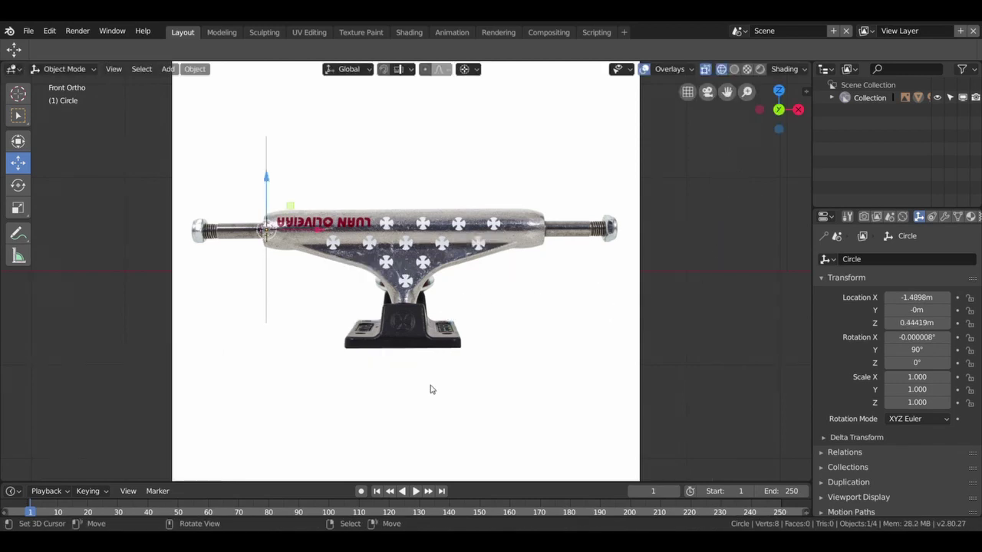
key("s")
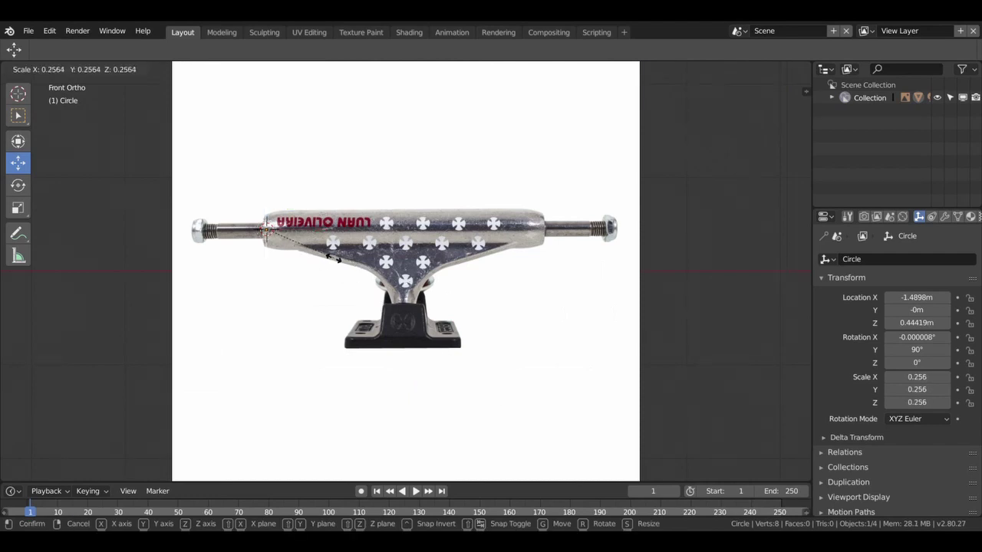
left_click(317, 253)
scroll(333, 275, "up", 2)
scroll(329, 275, "up", 1)
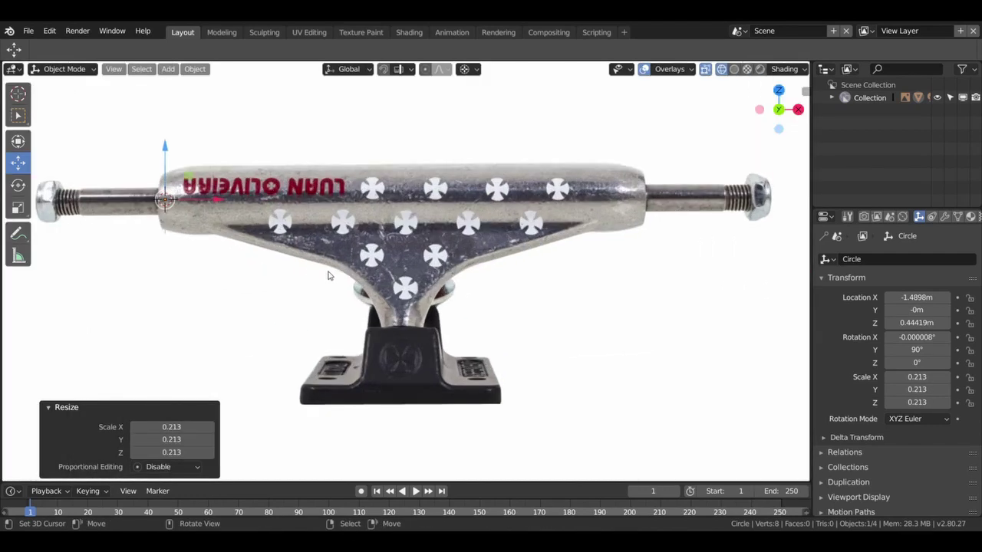
key("s")
left_click(335, 280)
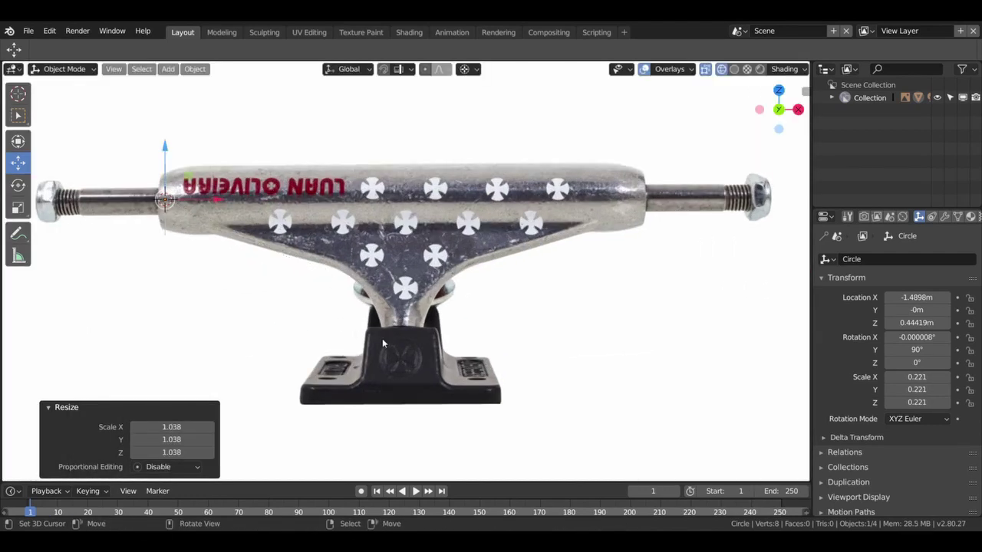
left_click(531, 293)
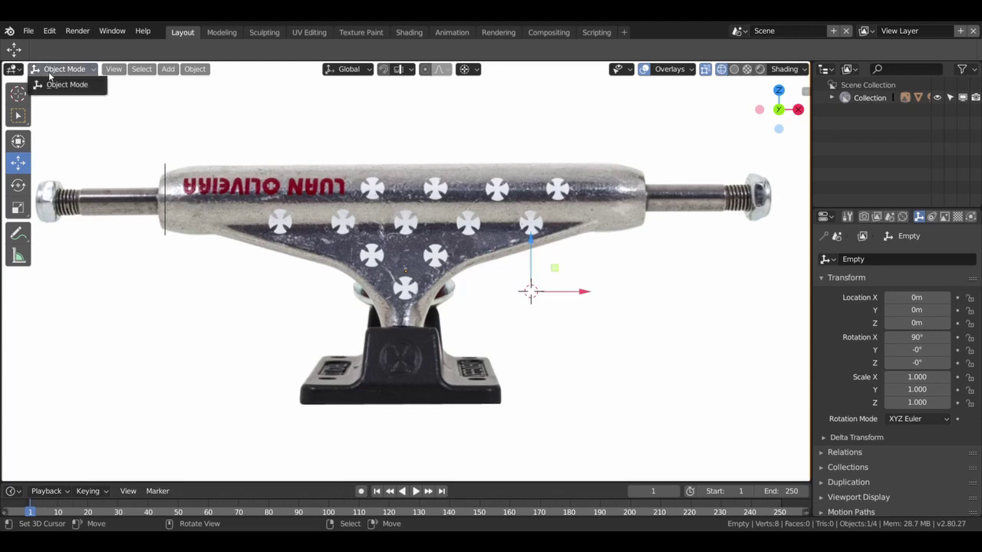
left_click(166, 207)
- In Edit Mode, extrude the circle 2.98 m along X into an eight-sided tube across the hanger
left_click(84, 71)
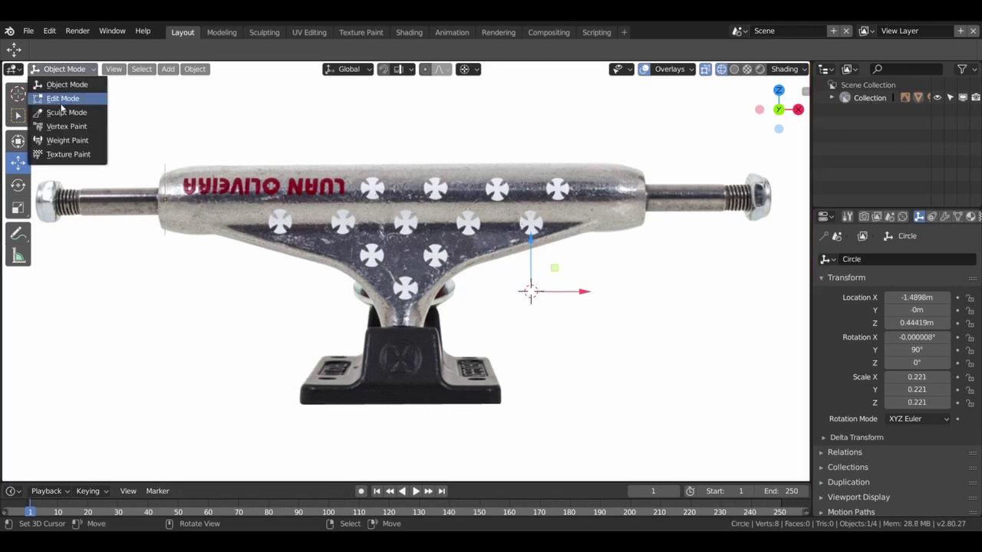
left_click(62, 98)
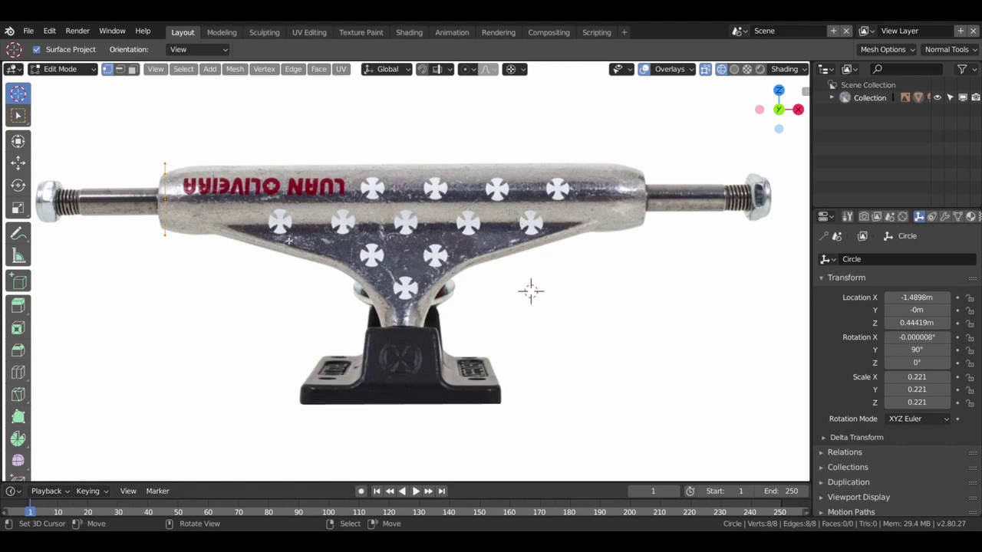
key("e")
key("x")
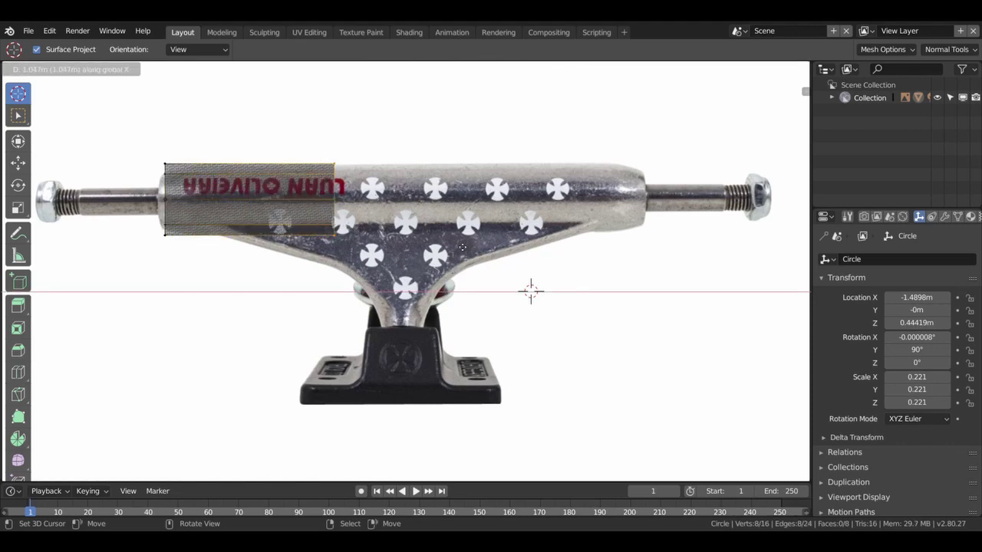
left_click(771, 250)
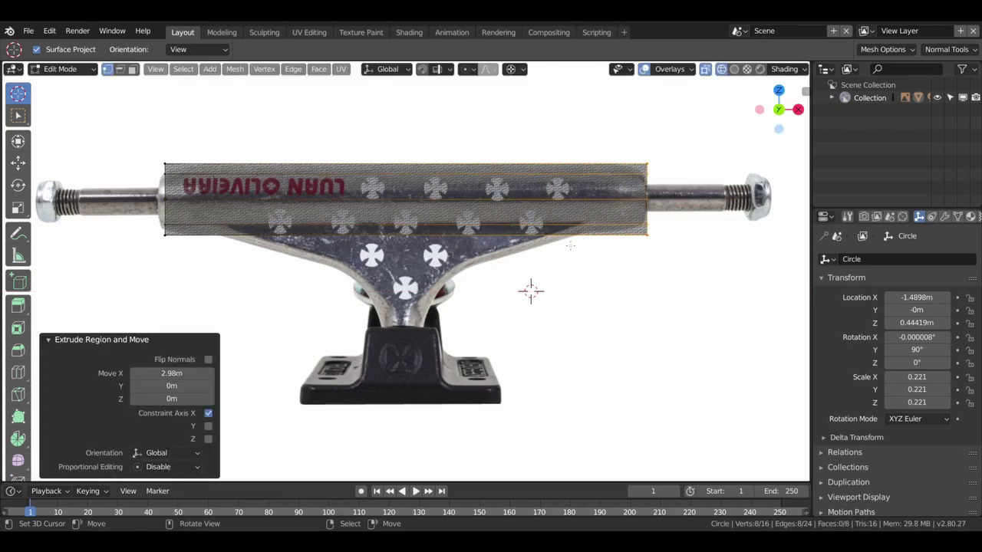
middle_click_drag(536, 238, 472, 239)
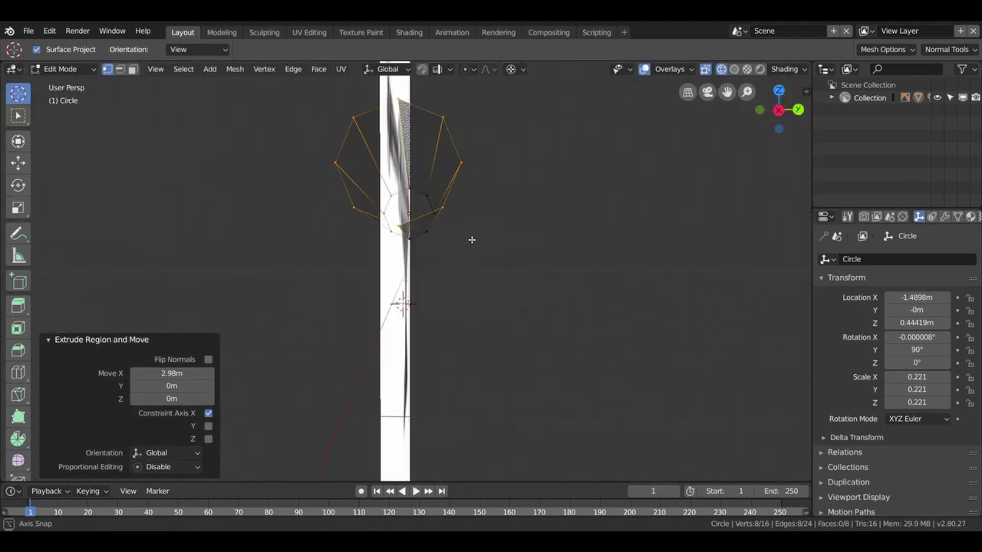
key("KP_1")
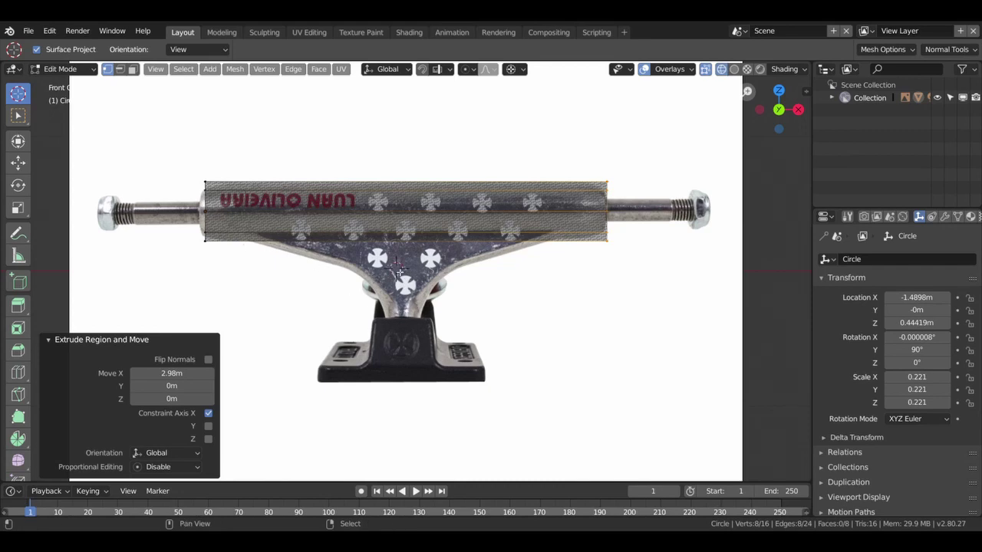
key("shift+a")
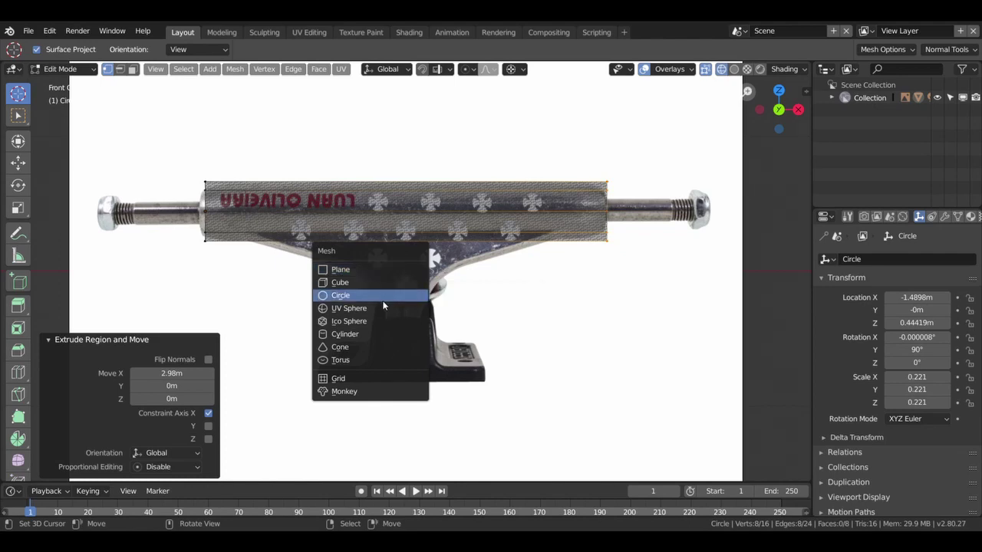
- Add a new circle and move it down to the hanger's base, nudged slightly along X
left_click(383, 299)
left_click(414, 197)
left_click(17, 162)
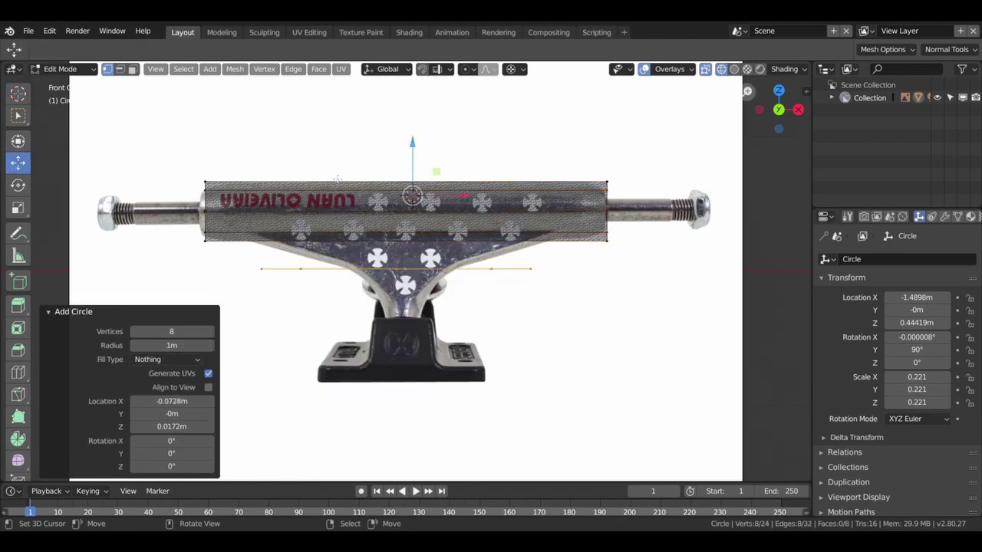
left_click_drag(412, 143, 413, 191)
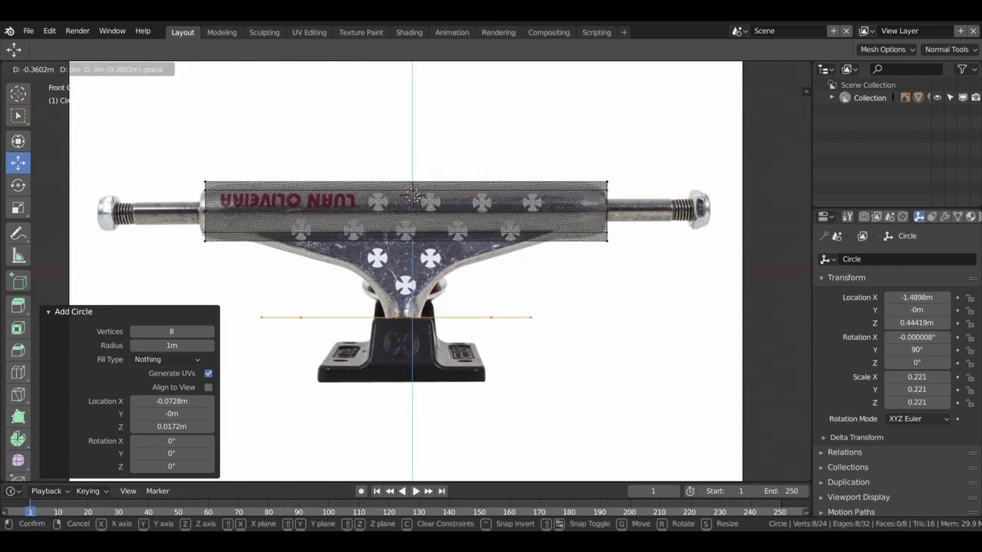
left_click_drag(414, 197, 414, 198)
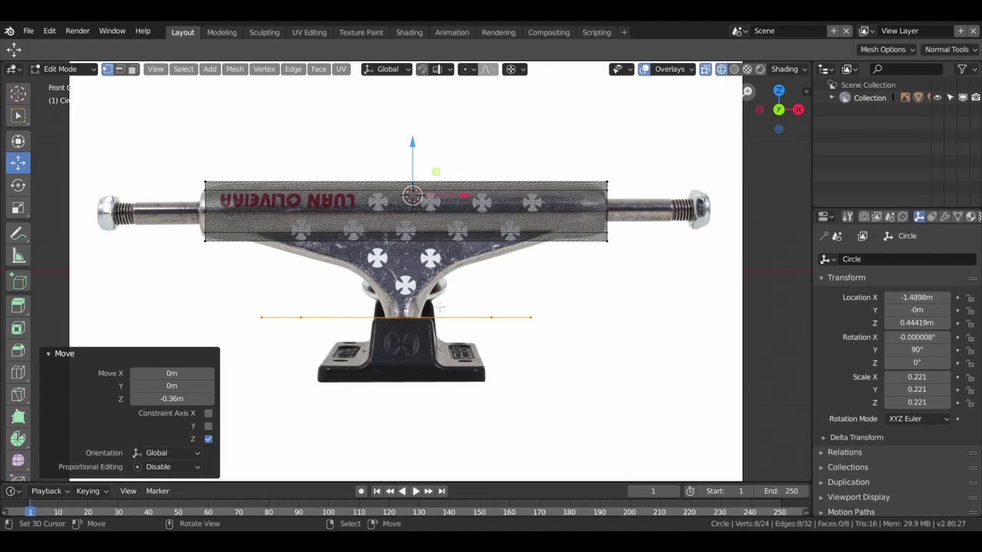
left_click_drag(449, 198, 459, 198)
- Snap the 3D cursor to the new circle, shrink it, and toggle Edit Mode off and on
key("shift+s")
left_click(503, 470)
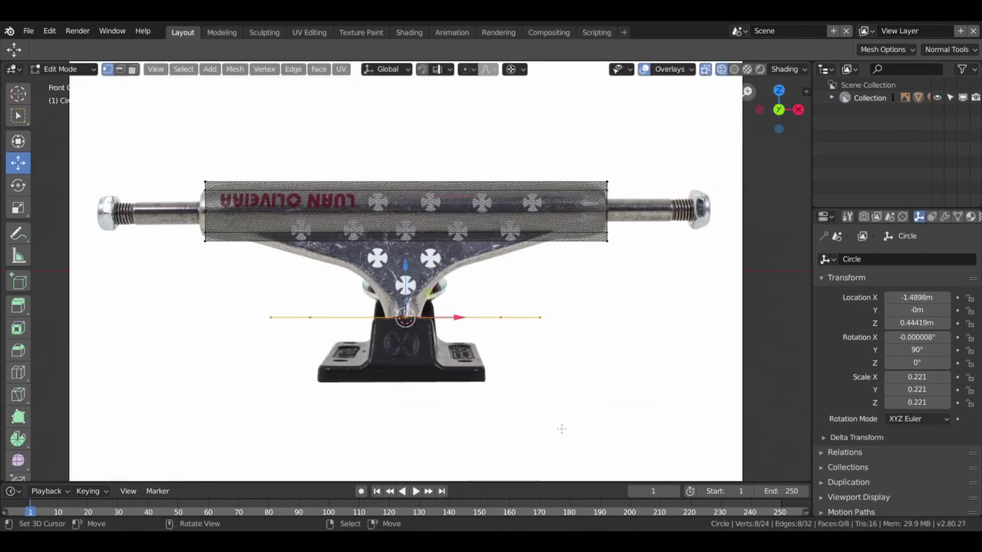
key("shift+s")
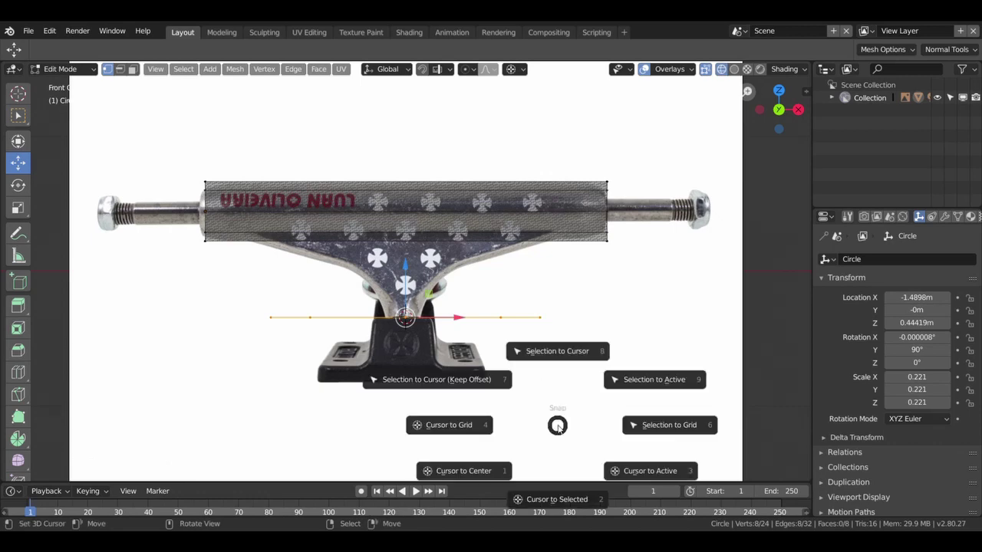
left_click(556, 500)
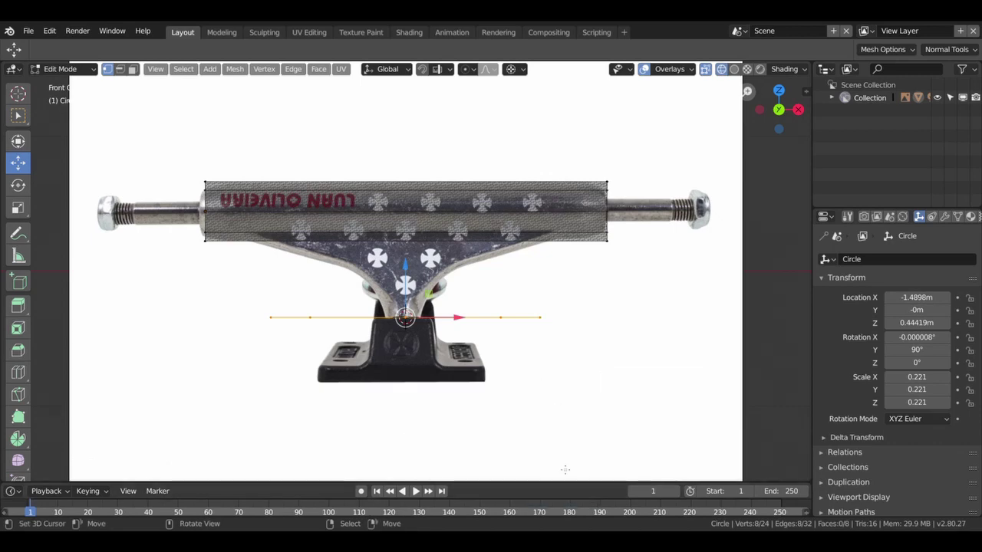
key("s")
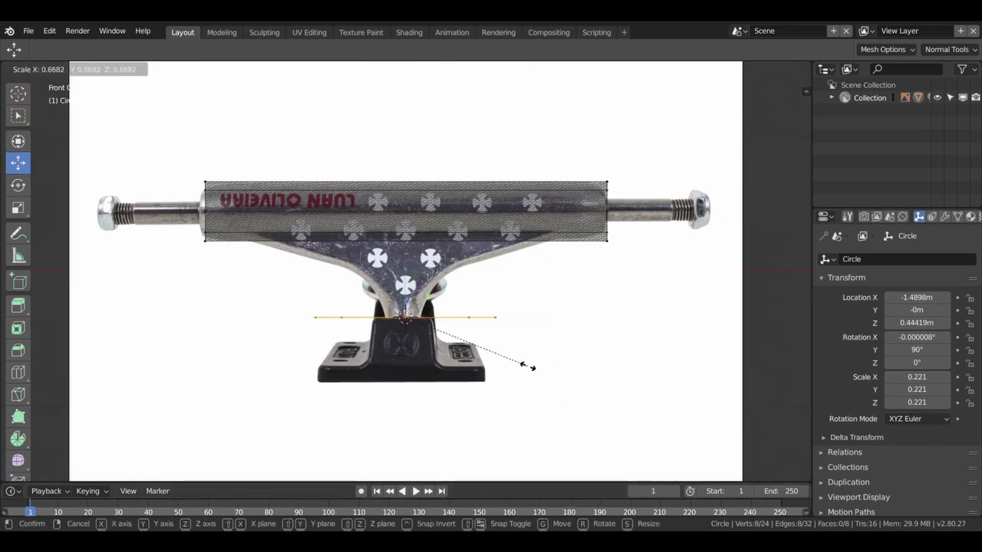
left_click(430, 317)
left_click(445, 317)
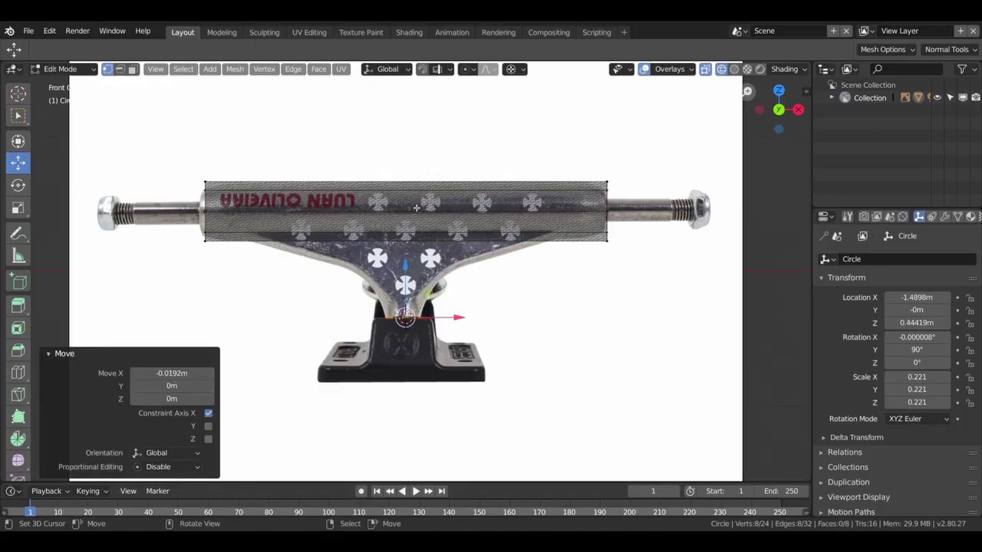
key("Tab")
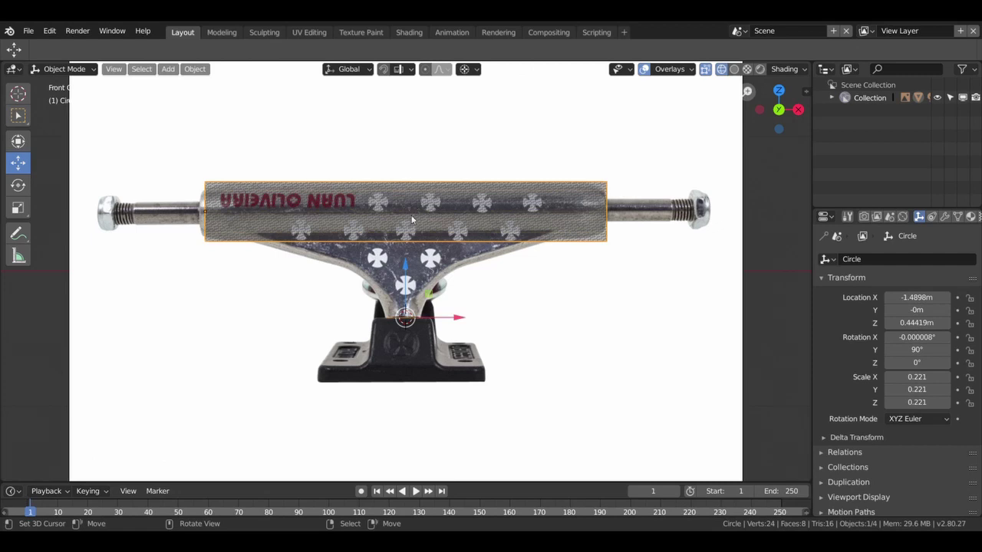
key("Tab")
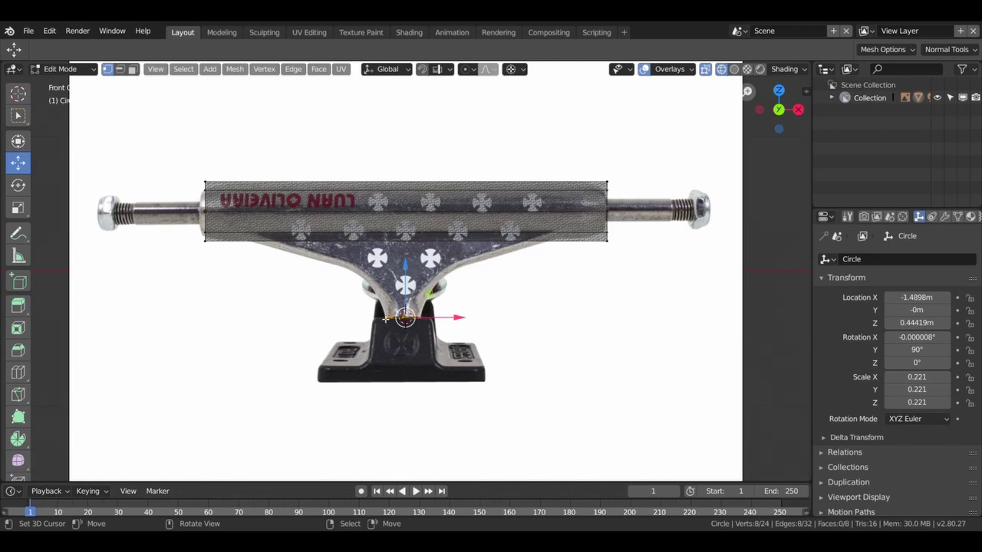
- Delete the selected ring of vertices from the cylinder
key("x")
left_click(429, 310)
mouse_move(404, 321)
middle_mouse_down()
mouse_move(399, 347)
mouse_move(407, 268)
middle_mouse_up()
key("Tab")
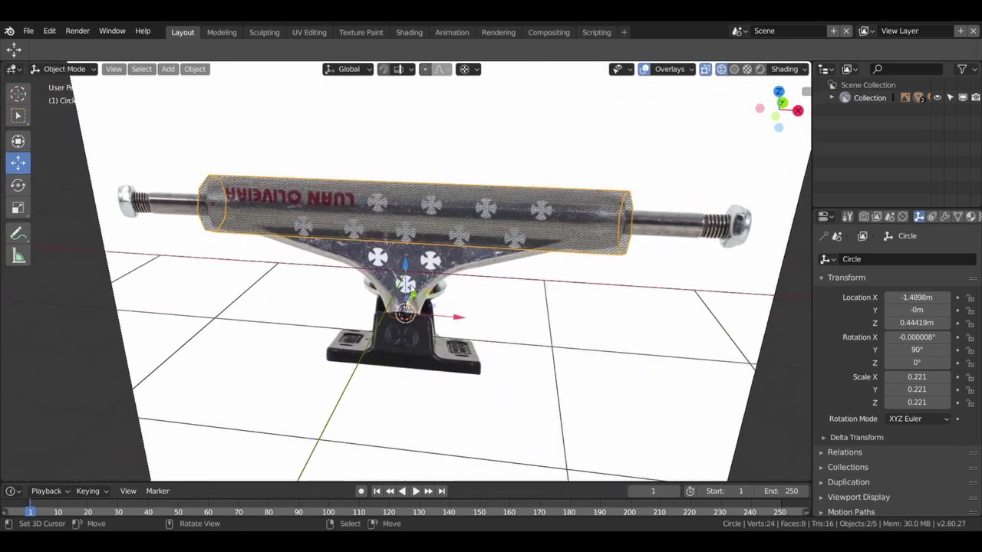
mouse_move(469, 288)
middle_mouse_down()
mouse_move(522, 263)
mouse_move(494, 269)
mouse_move(519, 287)
middle_mouse_up()
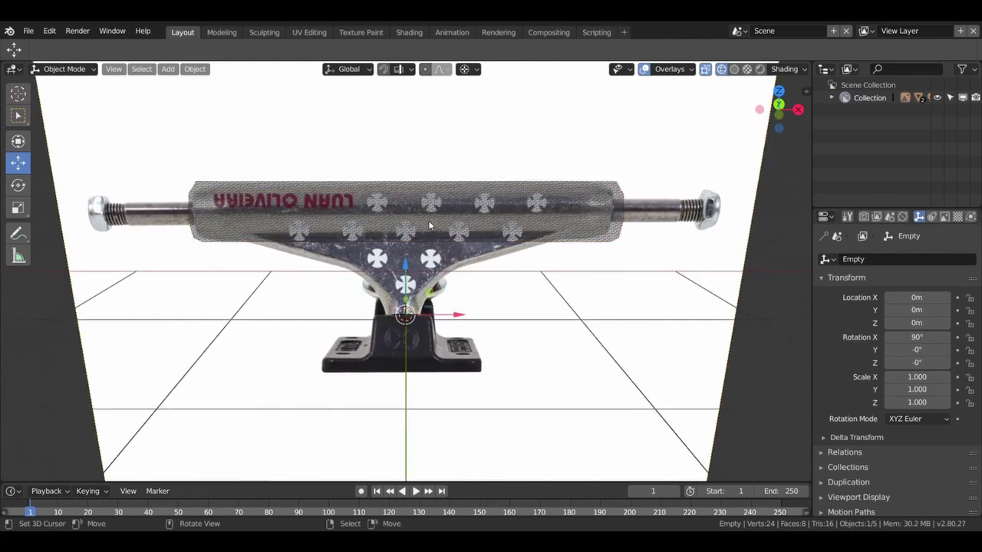
key("Tab")
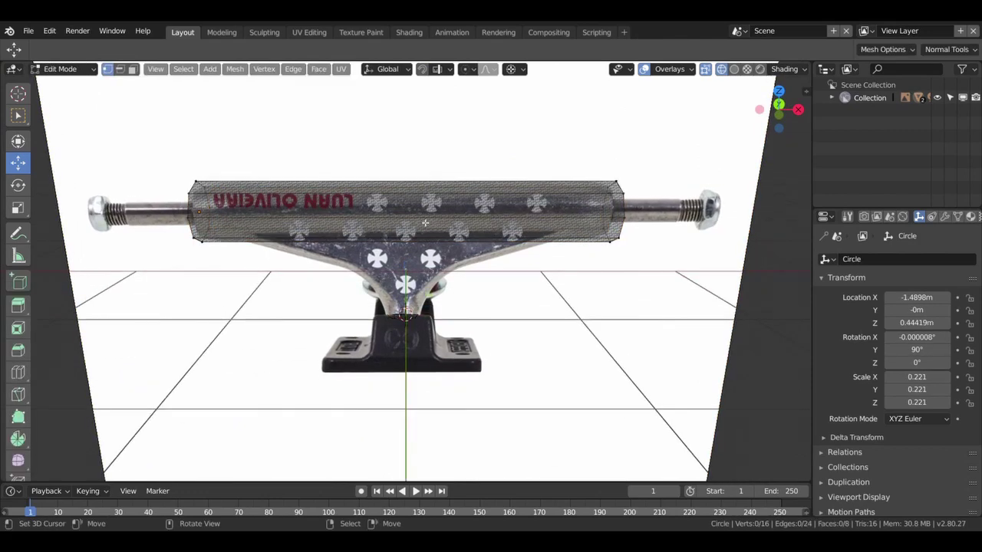
- Add a centred loop cut across the cylinder and view it in front orthographic
key("ctrl+r")
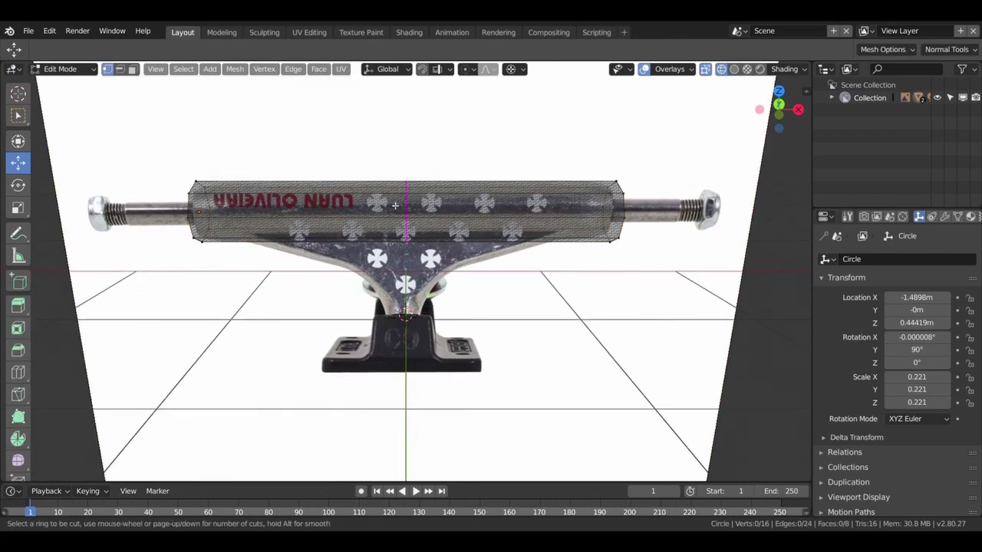
left_click(395, 206)
right_click(395, 205)
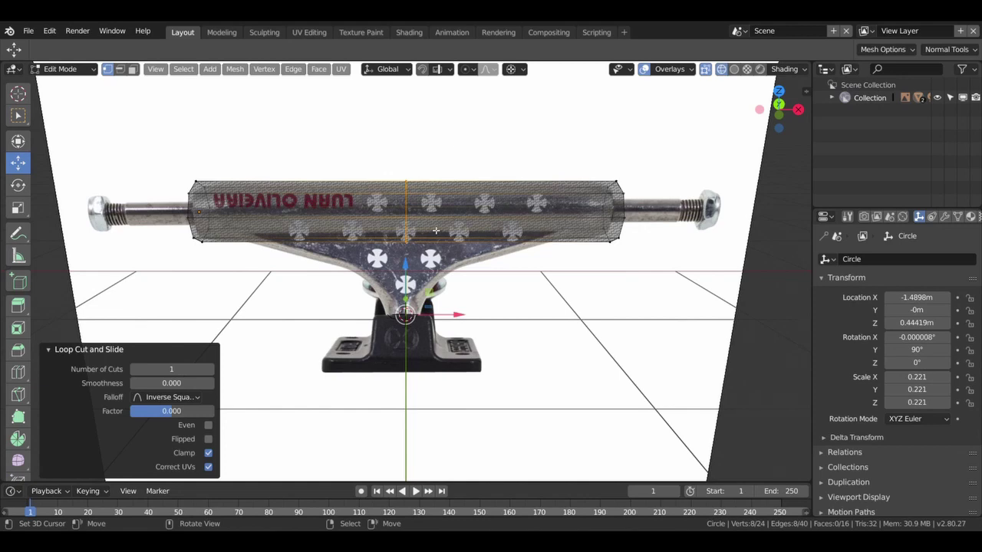
key("KP_5")
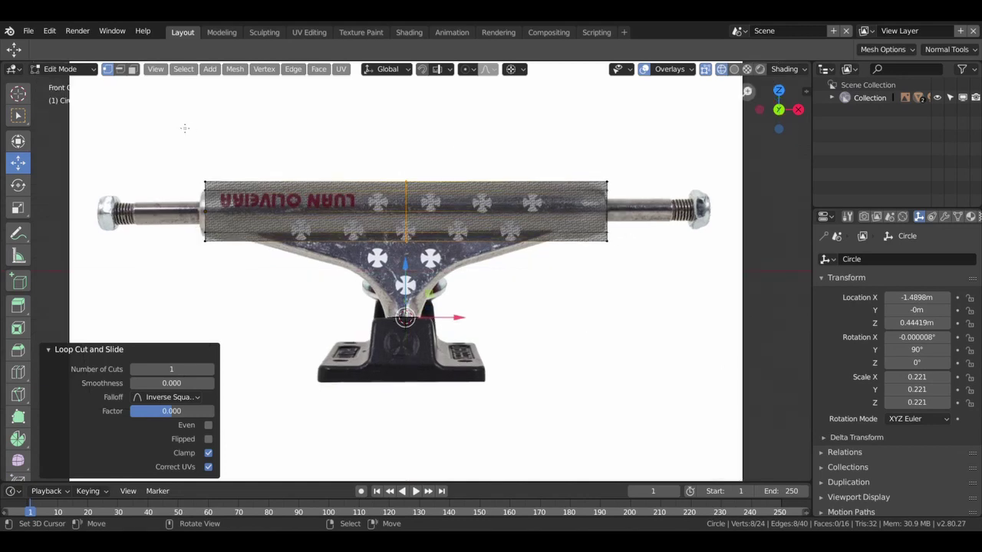
- In wireframe shading, box-select the faces of the cylinder's left half
key("b")
mouse_move(172, 121)
left_mouse_down()
mouse_move(339, 294)
mouse_move(408, 296)
left_mouse_up()
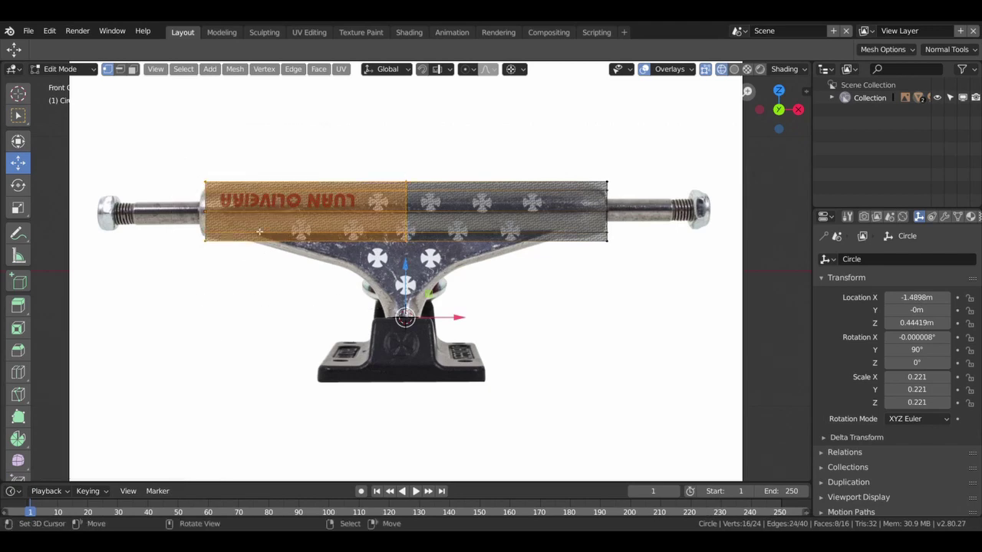
key("z")
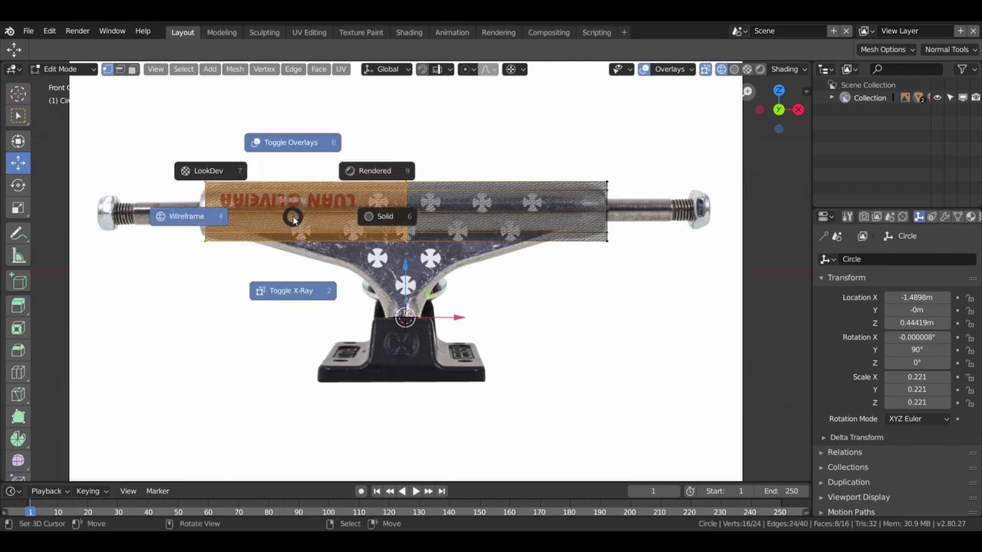
left_click(184, 223)
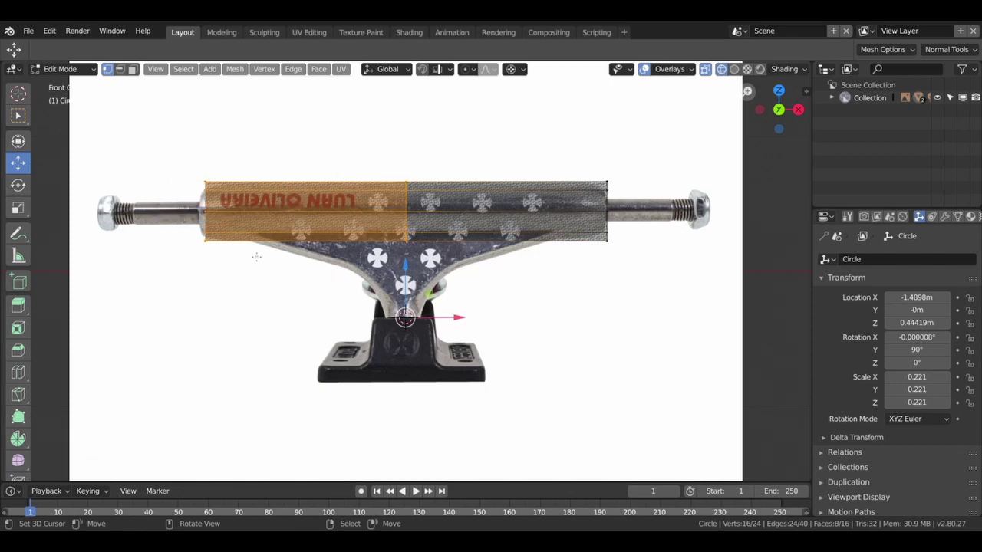
left_click(133, 69)
left_click_drag(178, 142, 396, 266)
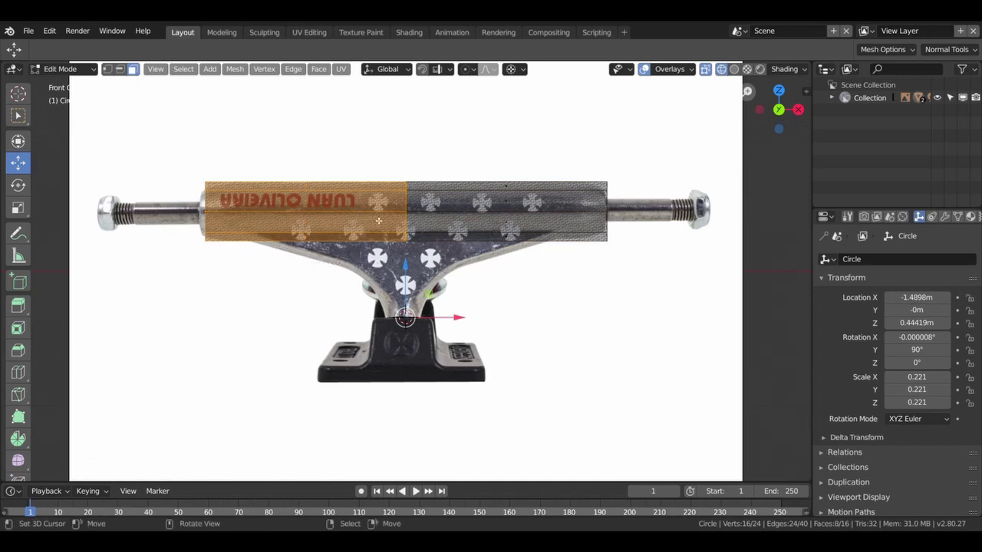
- Delete the left-half faces and add a Mirror modifier mirroring on Z instead of X
key("x")
left_click(360, 248)
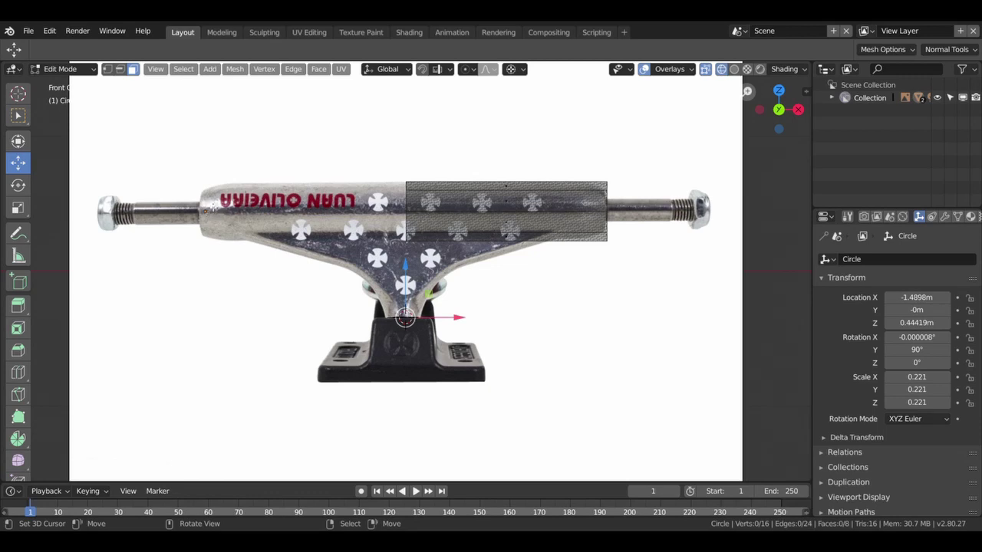
left_click(945, 218)
left_click(839, 261)
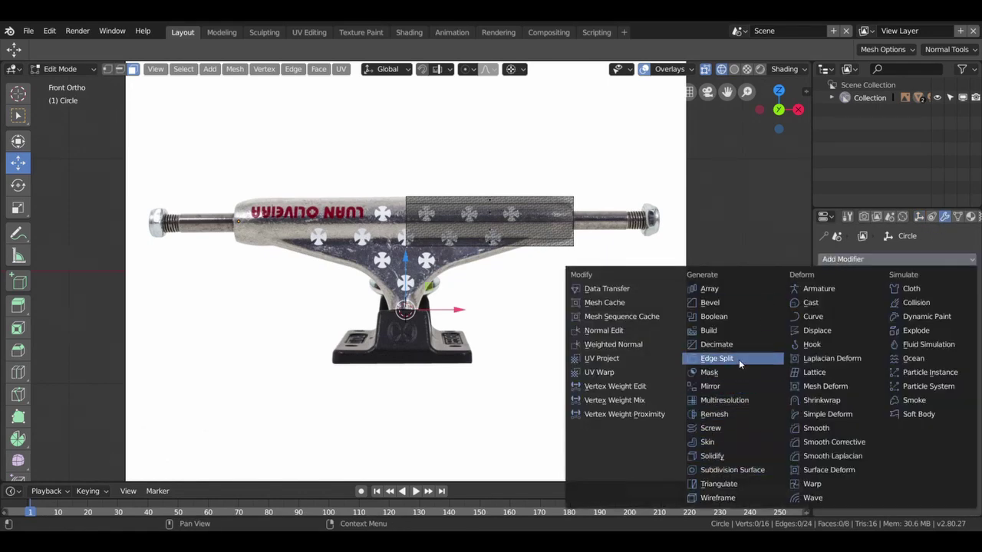
left_click(735, 387)
scroll(530, 333, "down", 2)
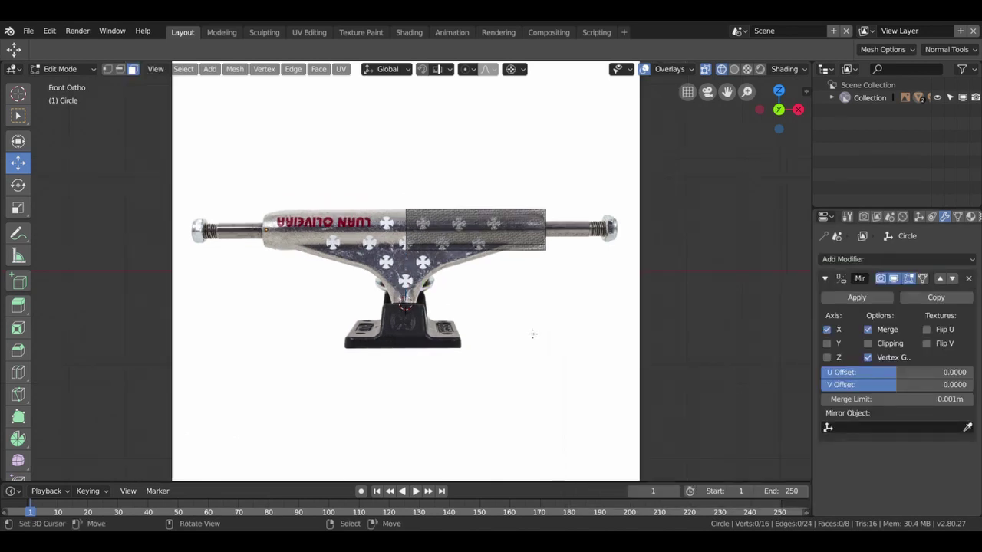
left_click(827, 329)
left_click(827, 357)
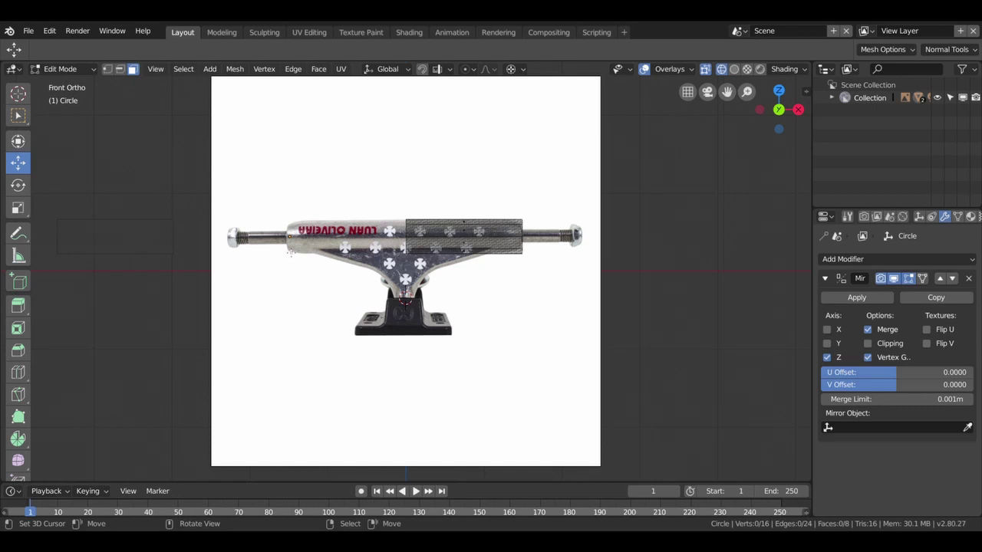
key("Tab")
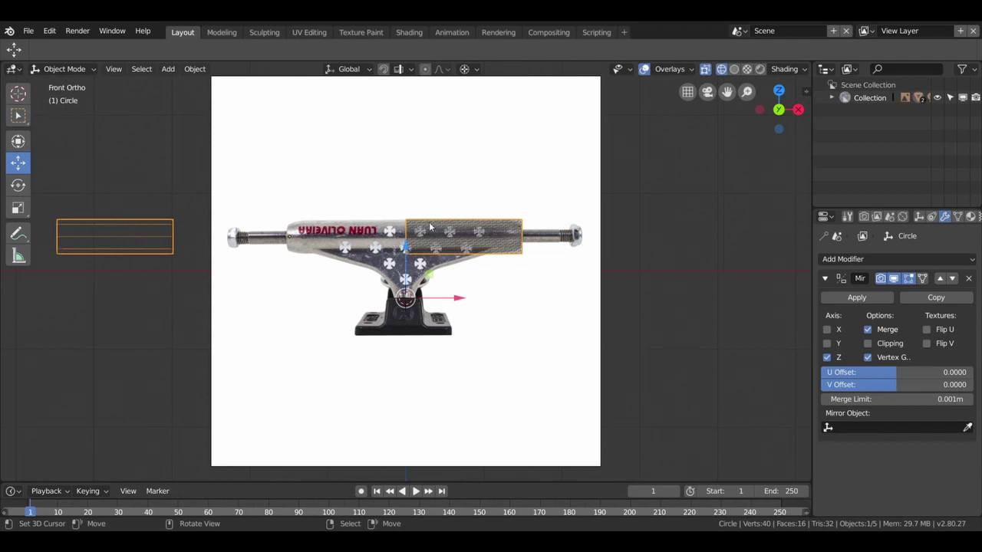
key("Tab")
scroll(414, 262, "up", 4)
middle_click_drag(414, 261, 420, 195)
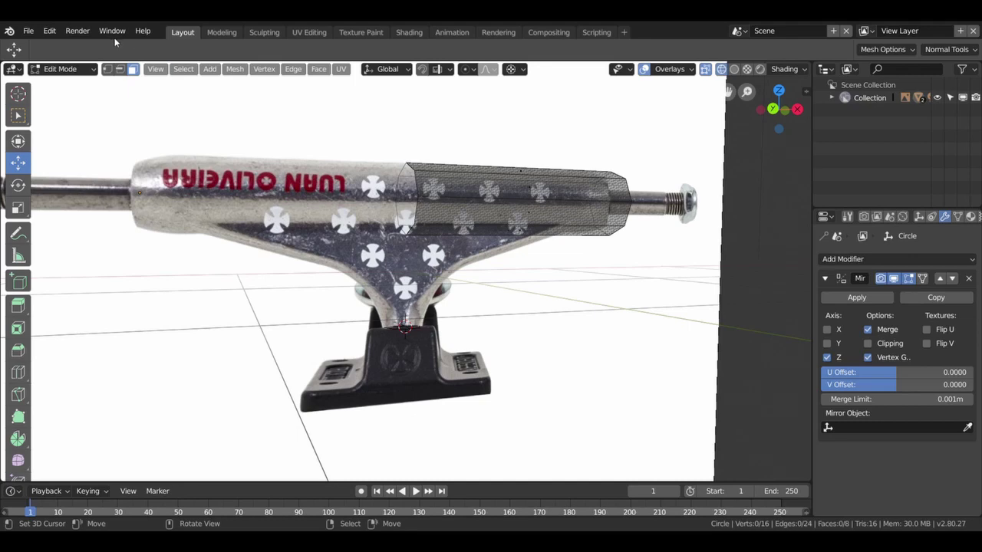
- Select the open centre edge loop, snap the 3D cursor to it, and return to Object Mode
left_click(119, 69)
left_click(423, 186)
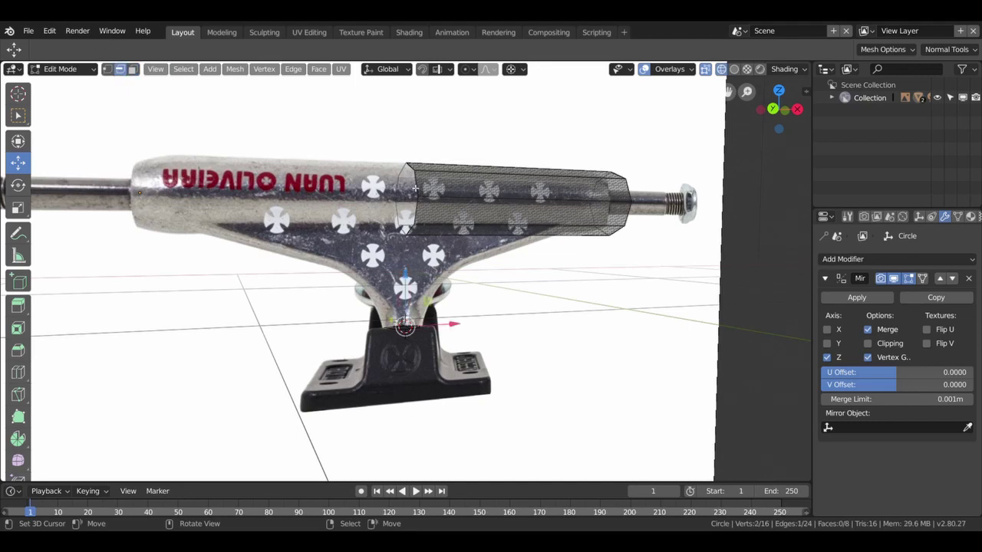
key("alt")
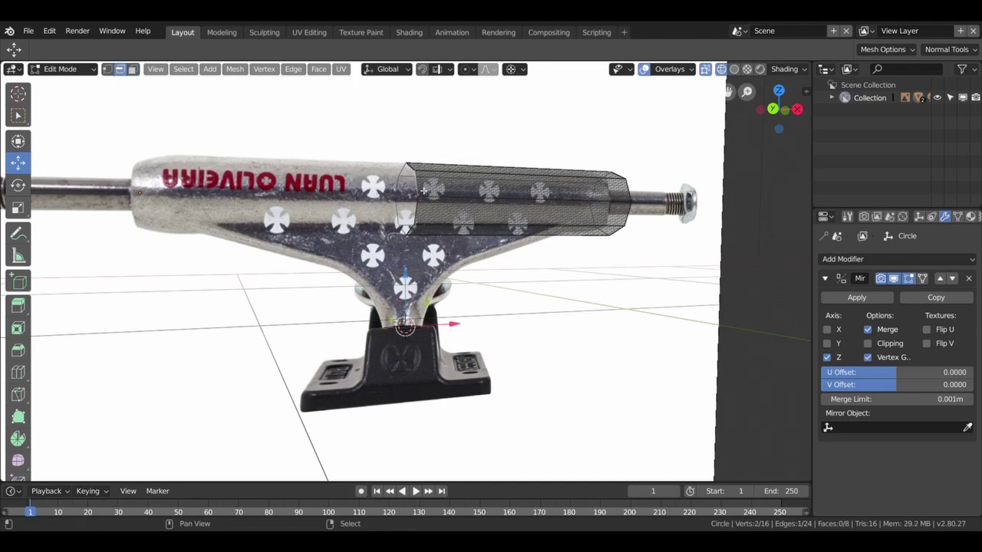
left_click(423, 189, "alt")
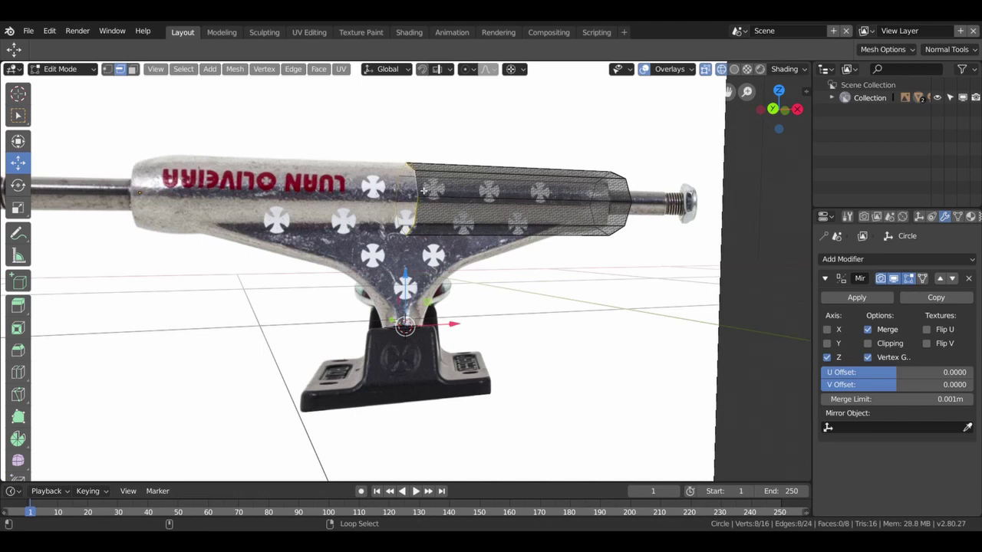
key("shift")
key("shift+s")
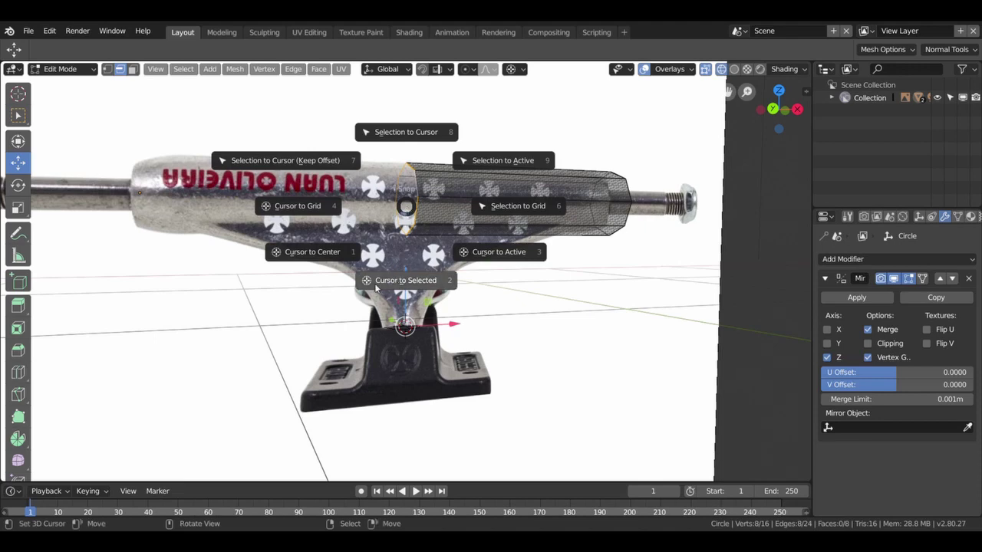
left_click(404, 292)
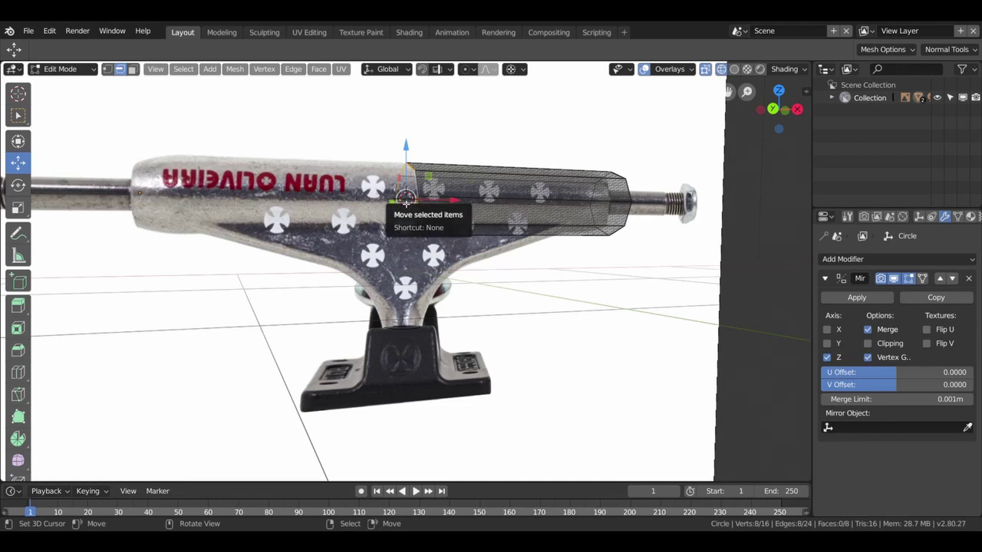
scroll(377, 247, "down", 2)
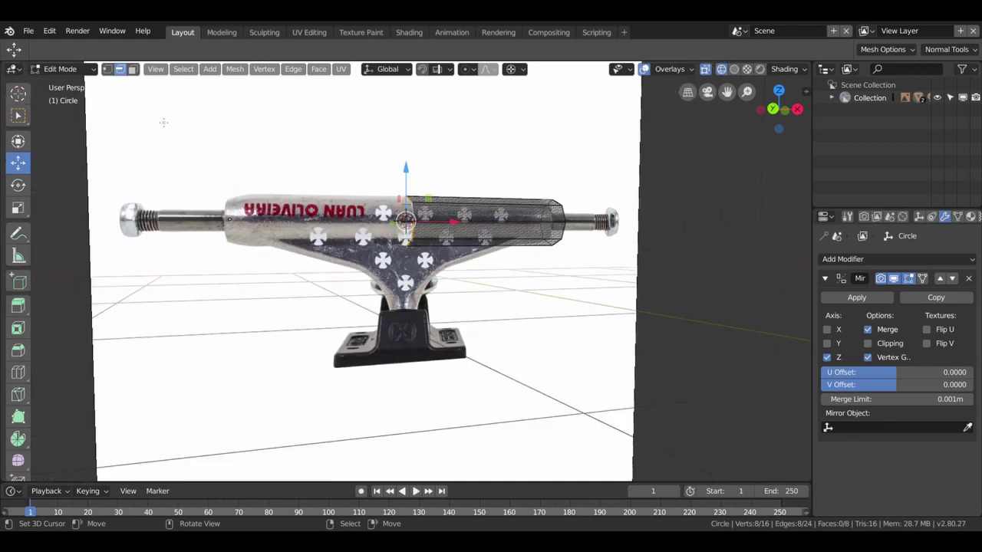
left_click(55, 70)
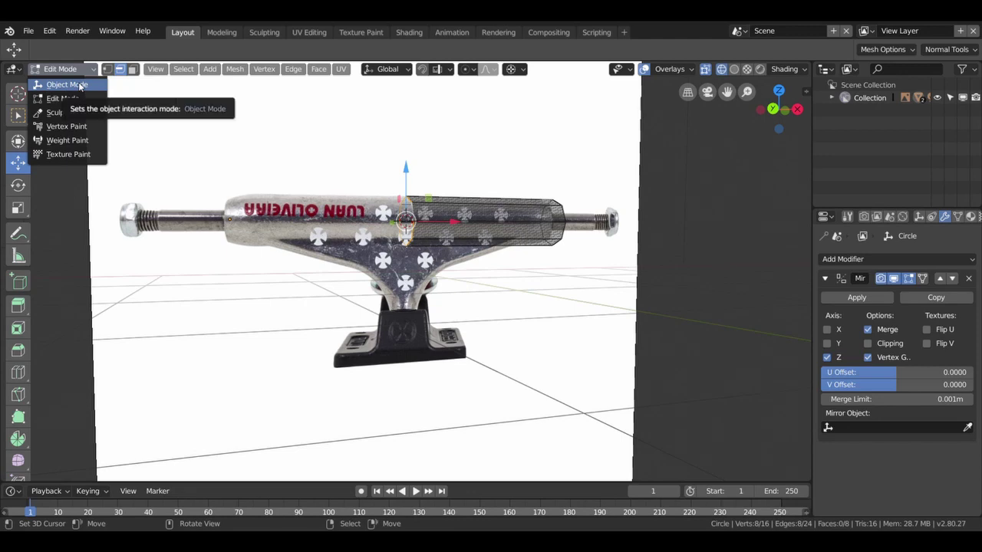
left_click(80, 86)
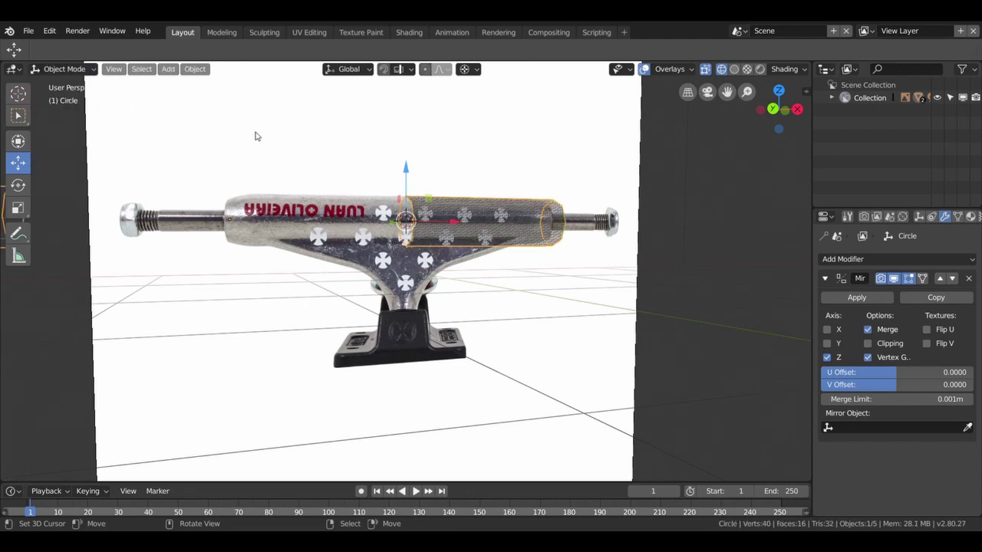
left_click(196, 74)
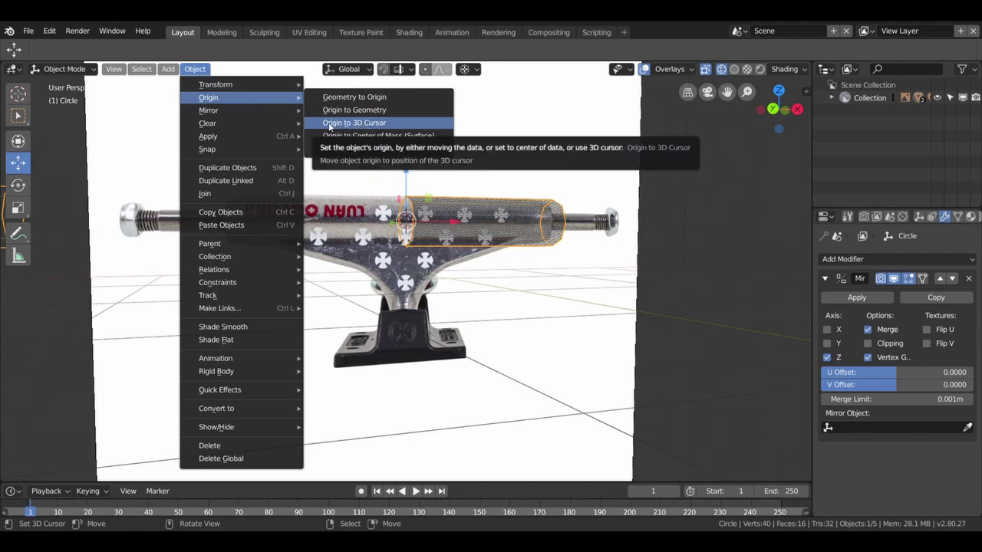
- Set the Circle object's origin to the 3D cursor and switch to solid shading
left_click(330, 124)
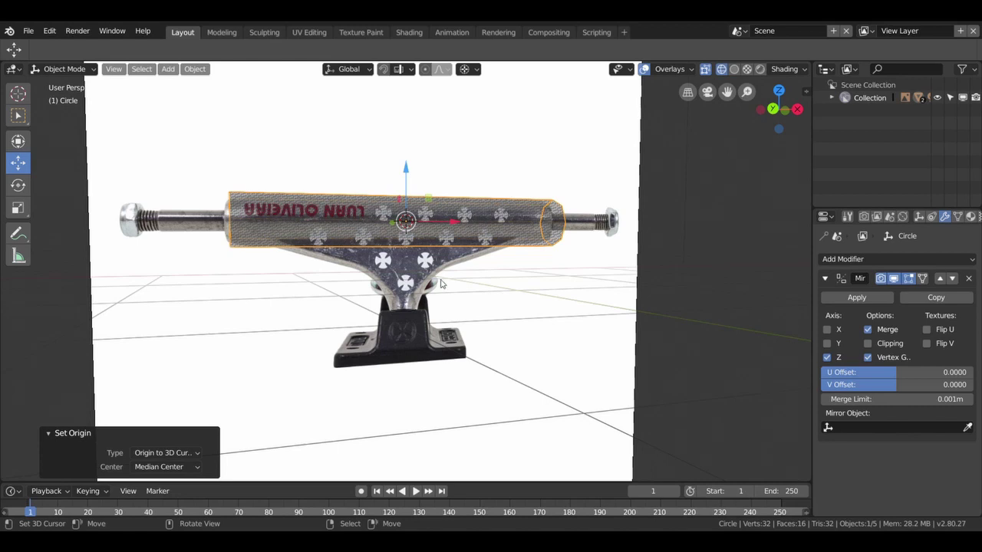
key("z")
key("z")
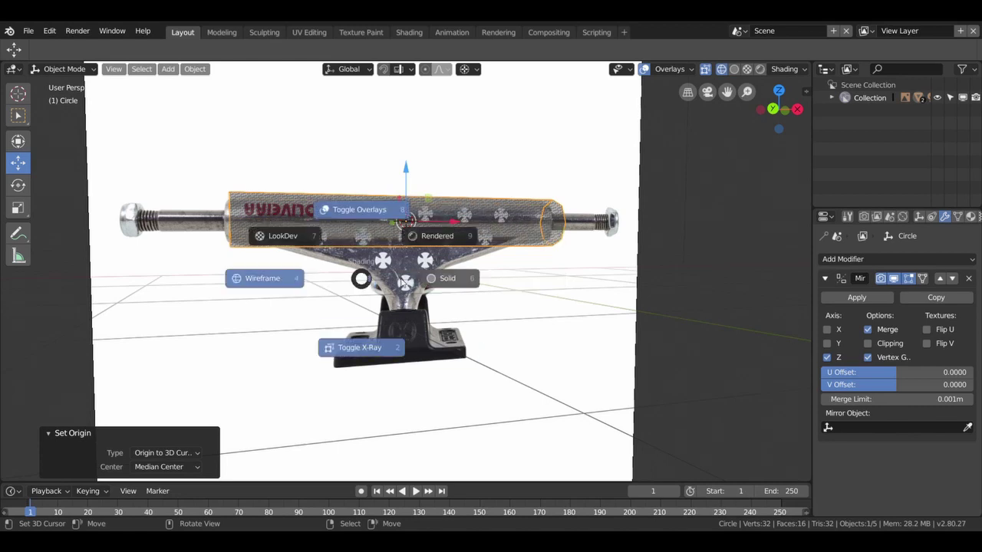
left_click(447, 280)
mouse_move(464, 292)
middle_mouse_down()
mouse_move(401, 336)
mouse_move(366, 292)
mouse_move(326, 298)
mouse_move(365, 308)
mouse_move(442, 264)
middle_mouse_up()
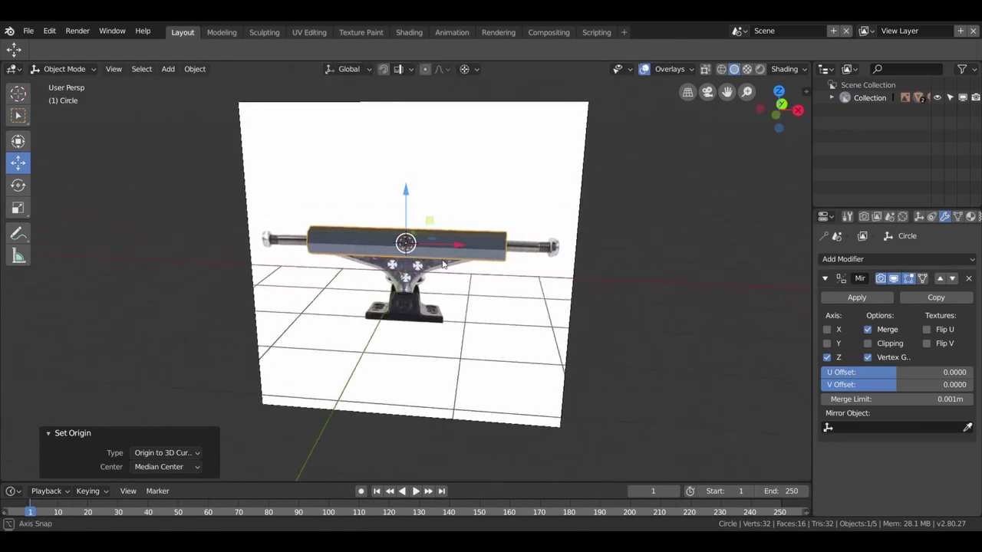
- Select all hanger geometry in Edit Mode, recalculate normals outward, then deselect everything
scroll(282, 218, "up", 1)
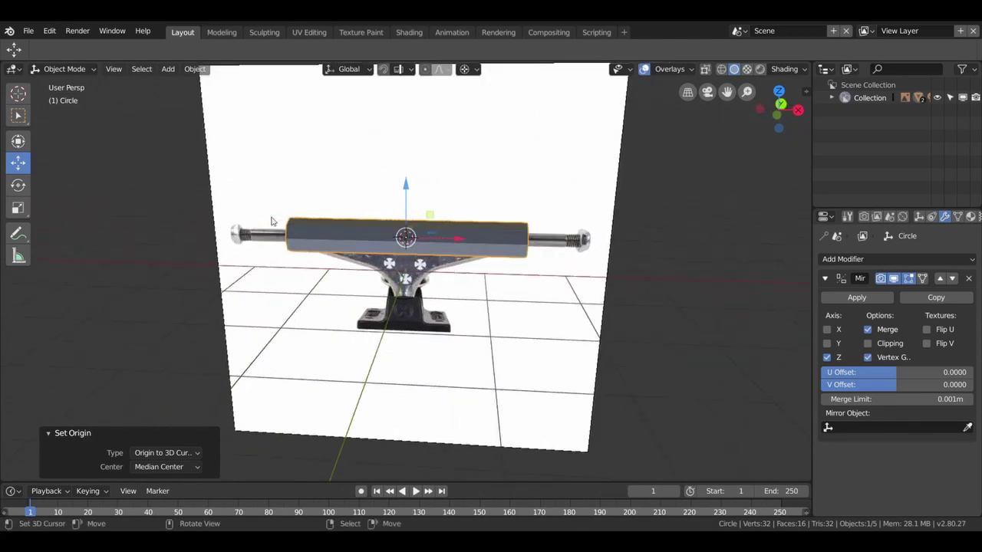
mouse_move(310, 261)
middle_mouse_down()
mouse_move(318, 239)
mouse_move(500, 275)
middle_mouse_up()
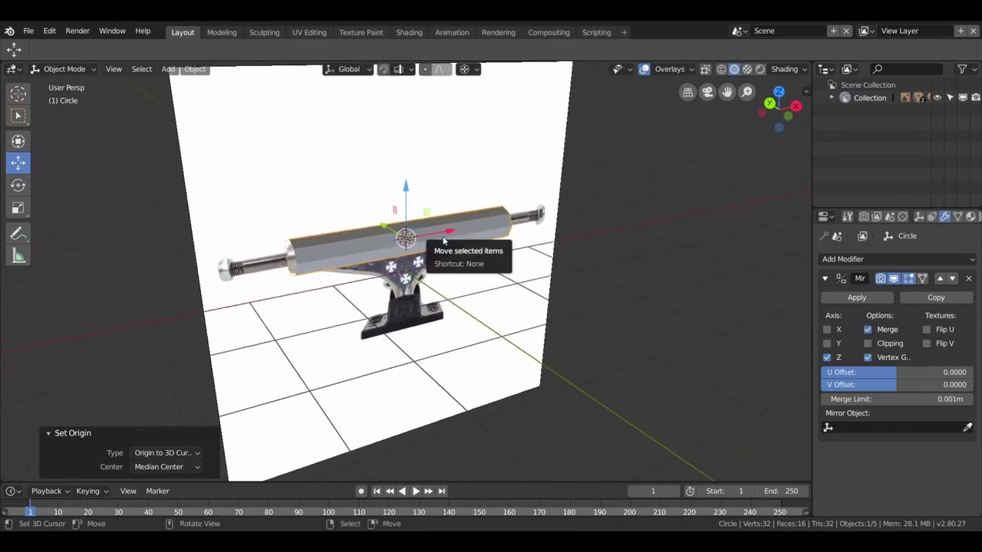
key("Tab")
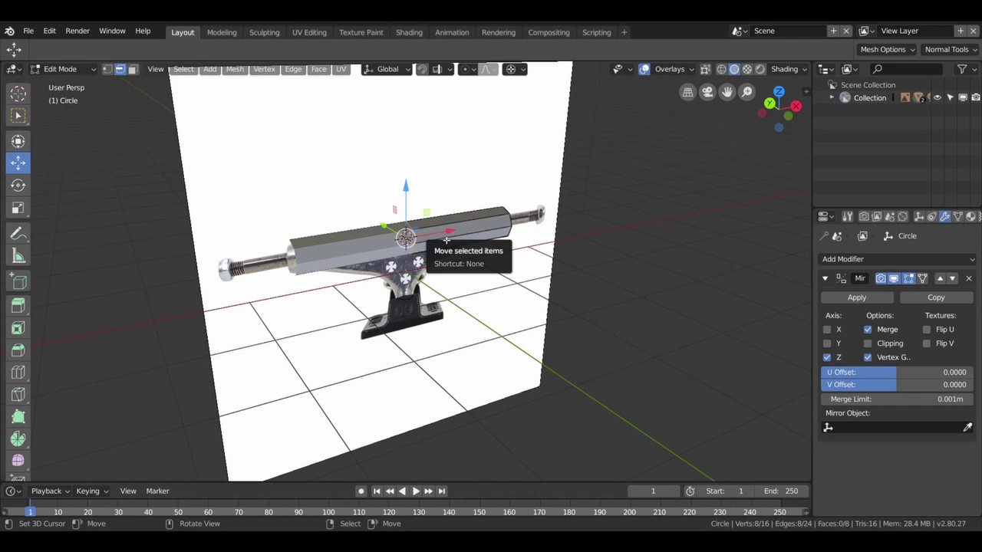
key("a")
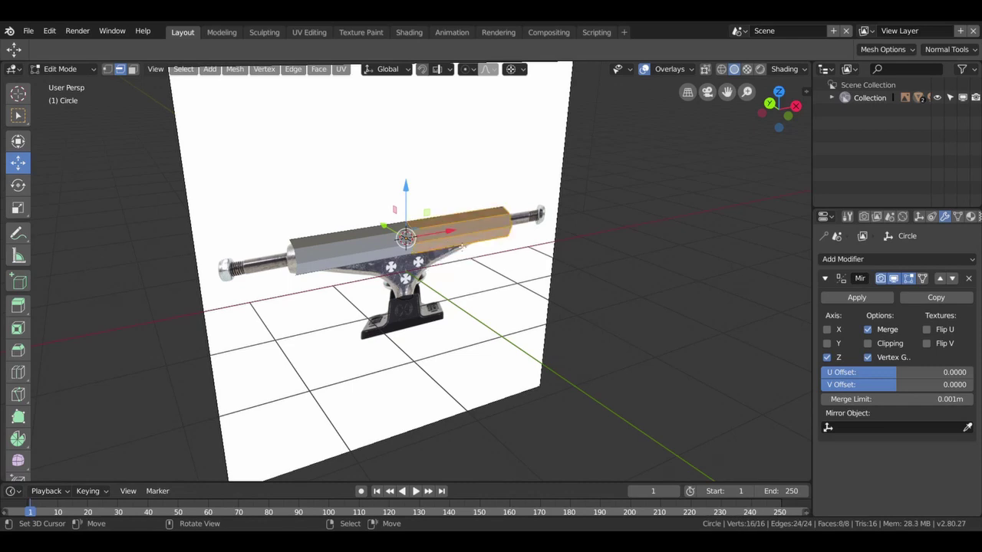
key("shift")
key("shift+n")
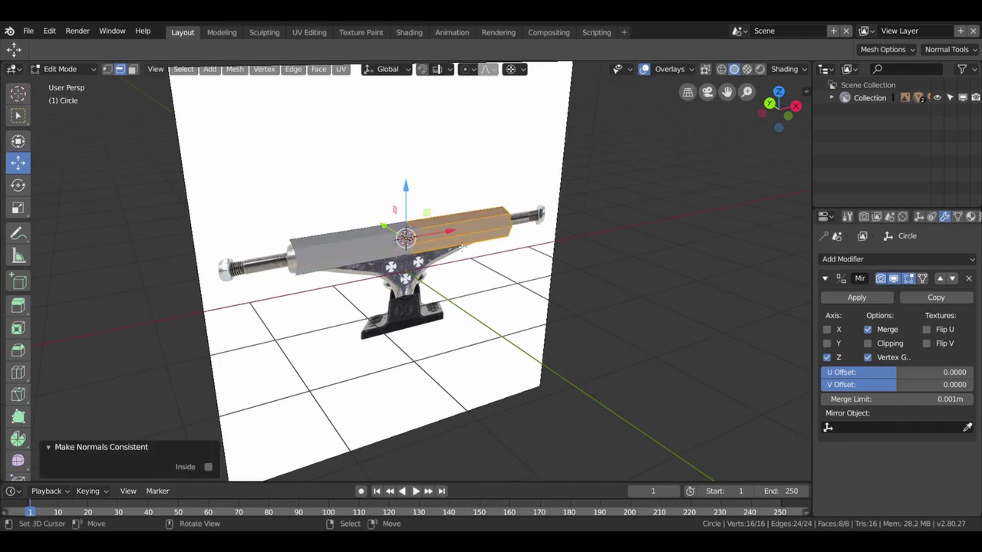
key("alt+a")
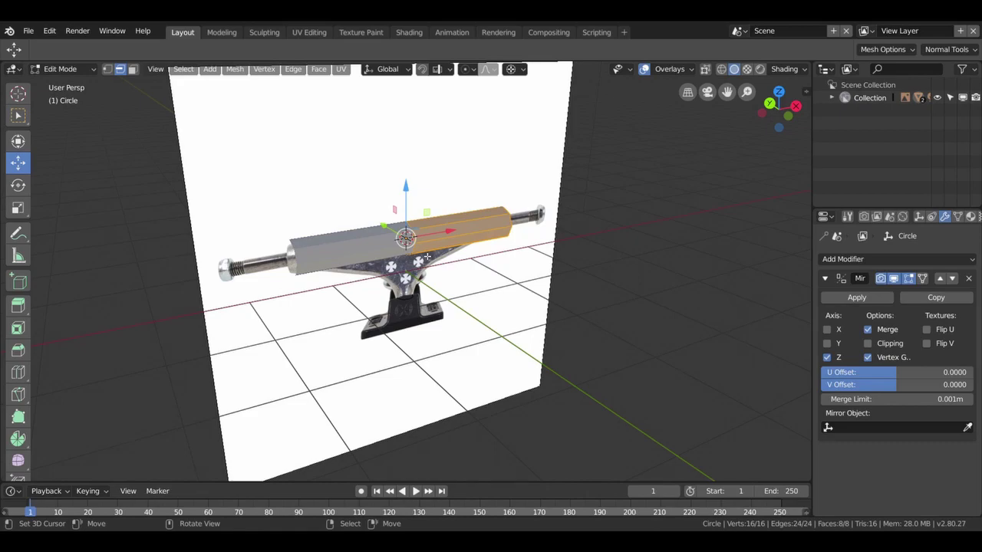
mouse_move(427, 257)
middle_mouse_down()
mouse_move(528, 225)
mouse_move(450, 291)
mouse_move(511, 272)
mouse_move(359, 246)
mouse_move(419, 274)
middle_mouse_up()
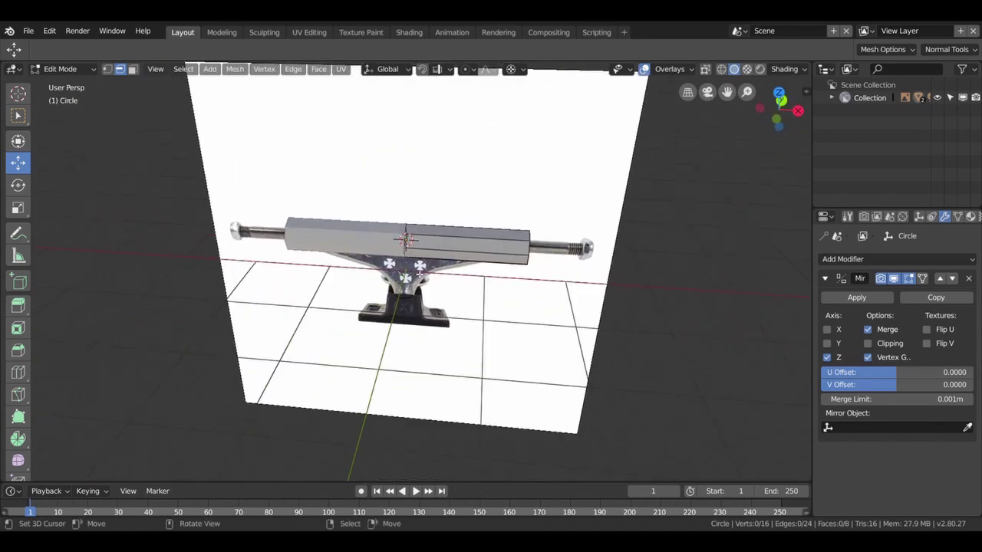
middle_click_drag(419, 274, 505, 257, "alt")
- Enable X-ray and add an edge loop slid toward the hanger's outer end (factor -0.444)
key("z")
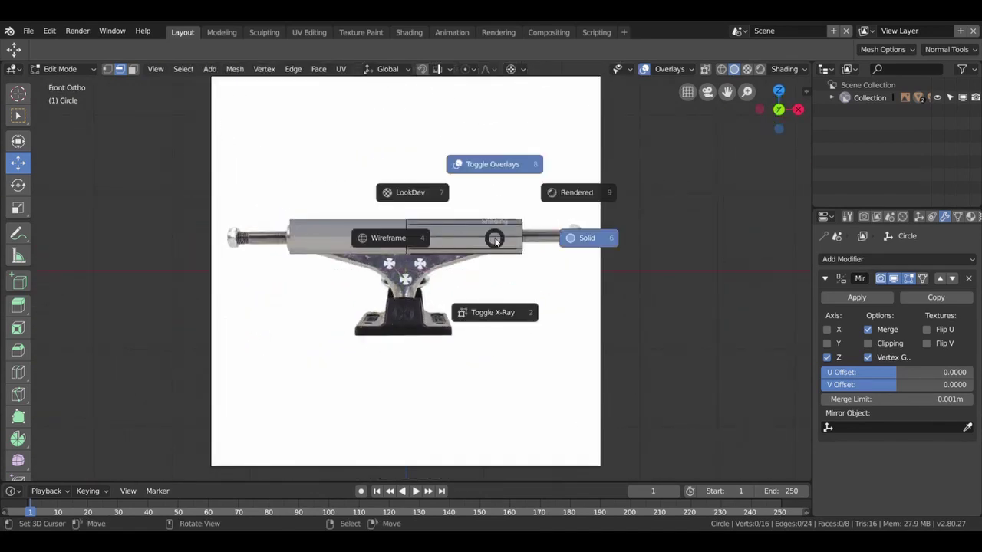
left_click(391, 239)
scroll(484, 267, "up", 1)
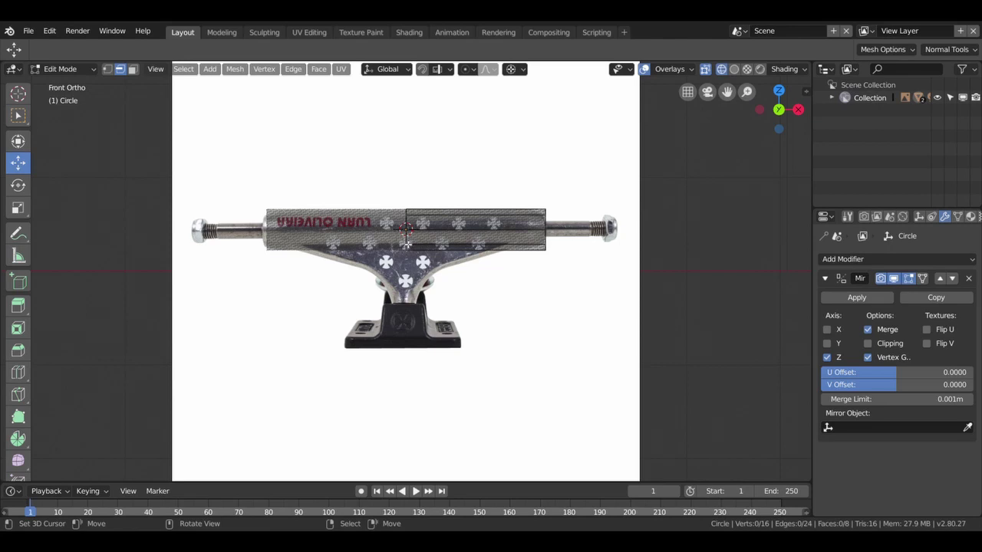
key("ctrl+r")
left_click(510, 232)
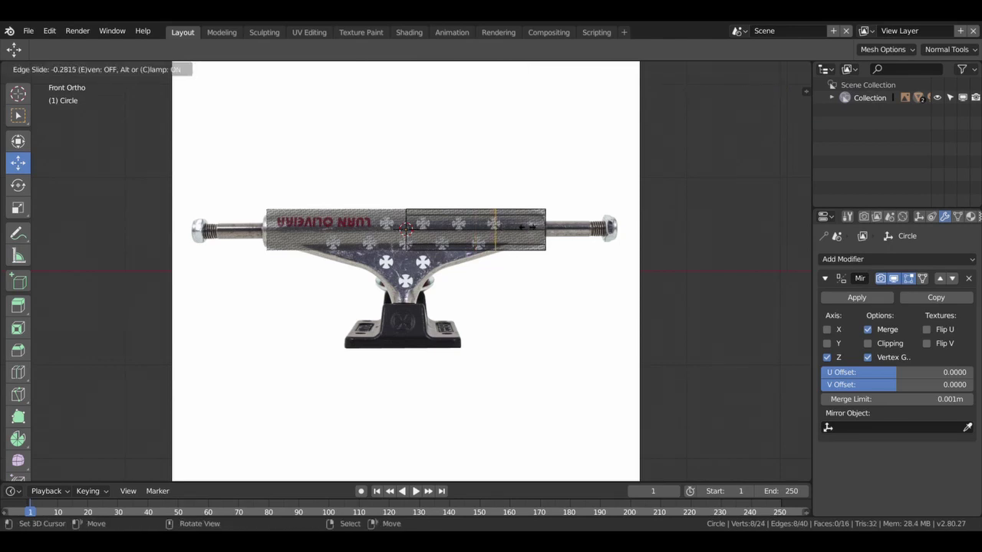
left_click(542, 231)
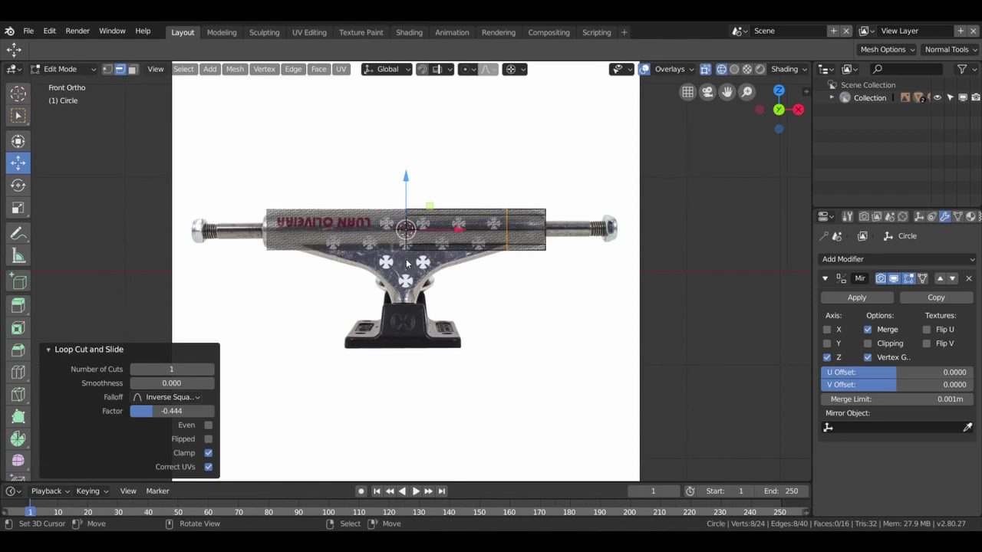
- Return to Object Mode and select Circle.001
key("Tab")
left_click(405, 315)
left_click(405, 308)
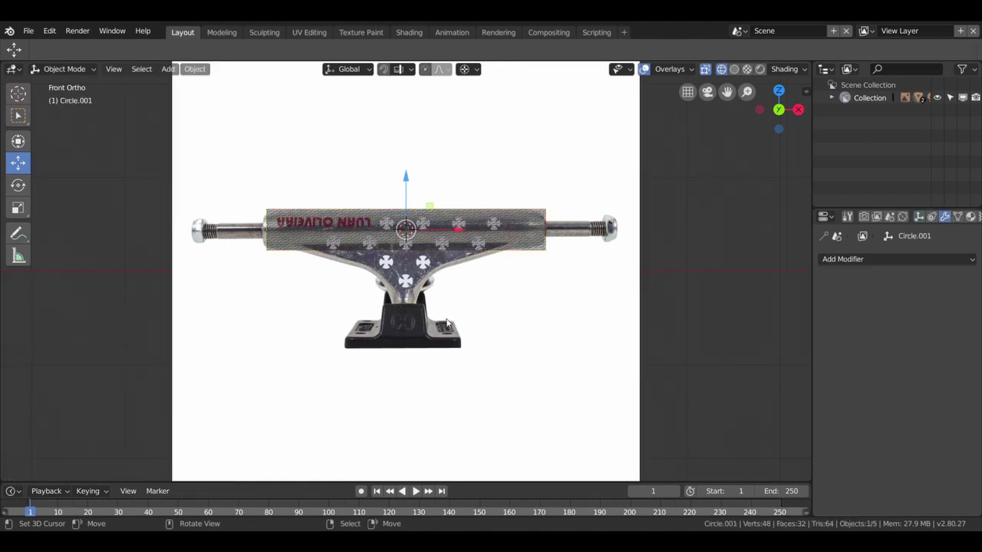
- Lower Circle.001 slightly along Z and select all its vertices in Edit Mode
left_click_drag(407, 185, 406, 196)
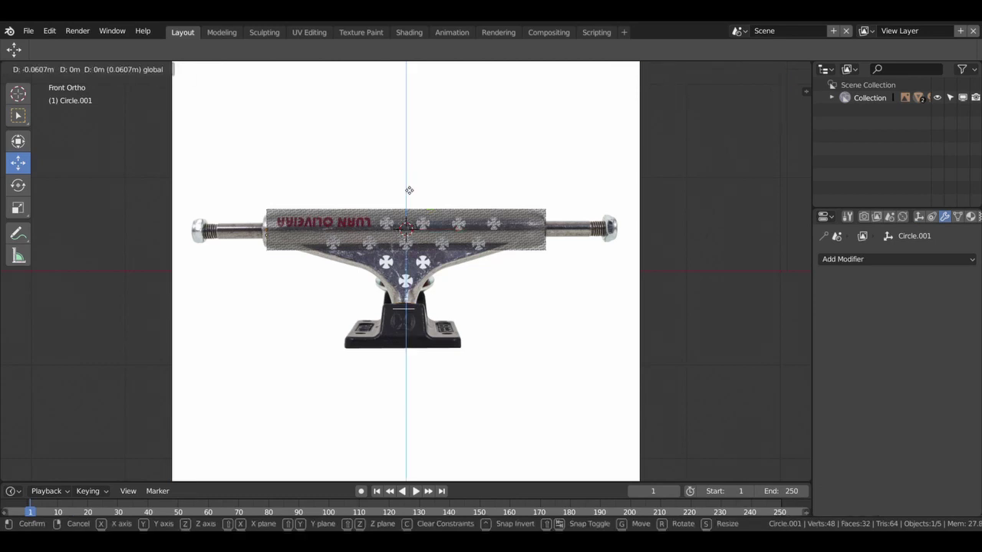
left_click_drag(407, 194, 412, 196)
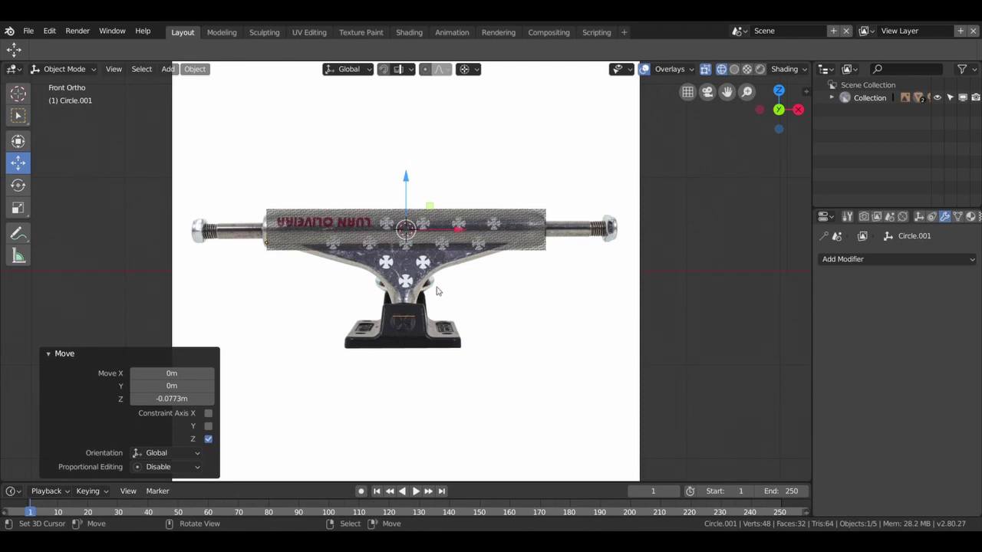
right_click(476, 334, "shift")
key("Tab")
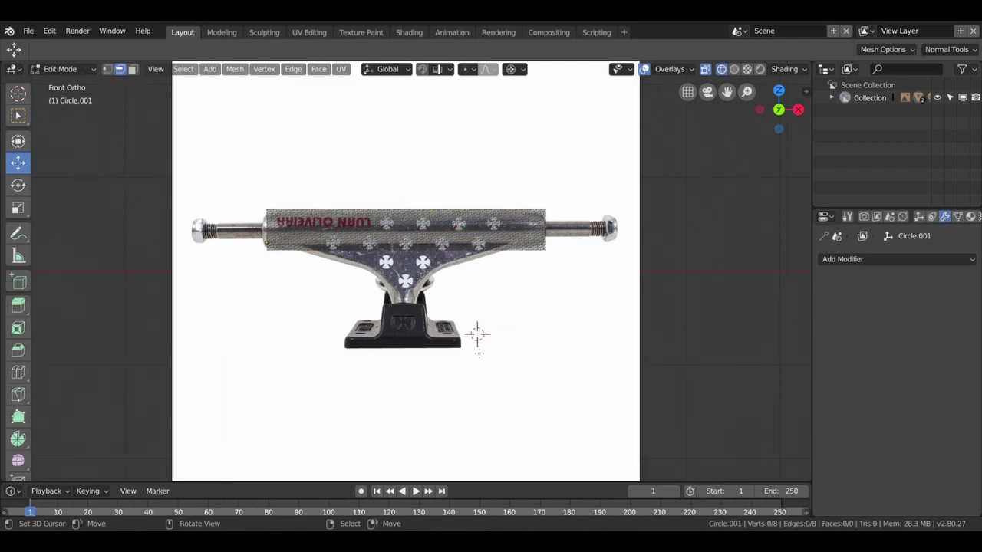
key("a")
- Extrude the ring upward along Z twice, the second time by 0.177 m
key("e")
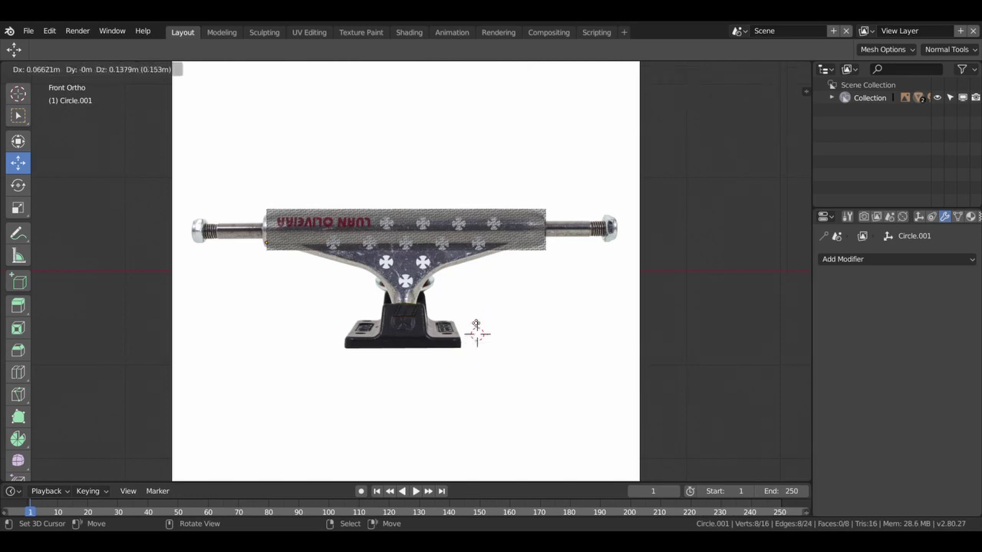
key("z")
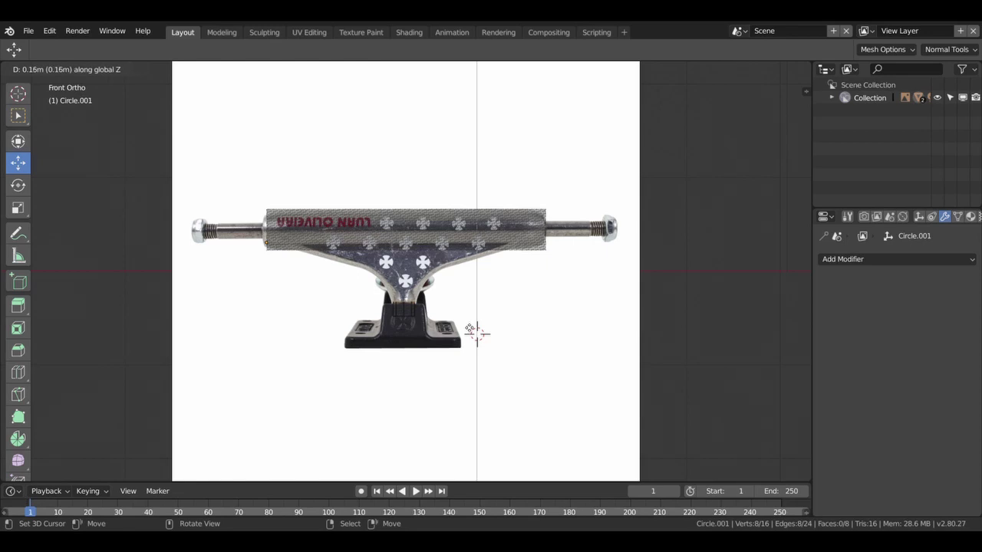
left_click(470, 328)
key("e")
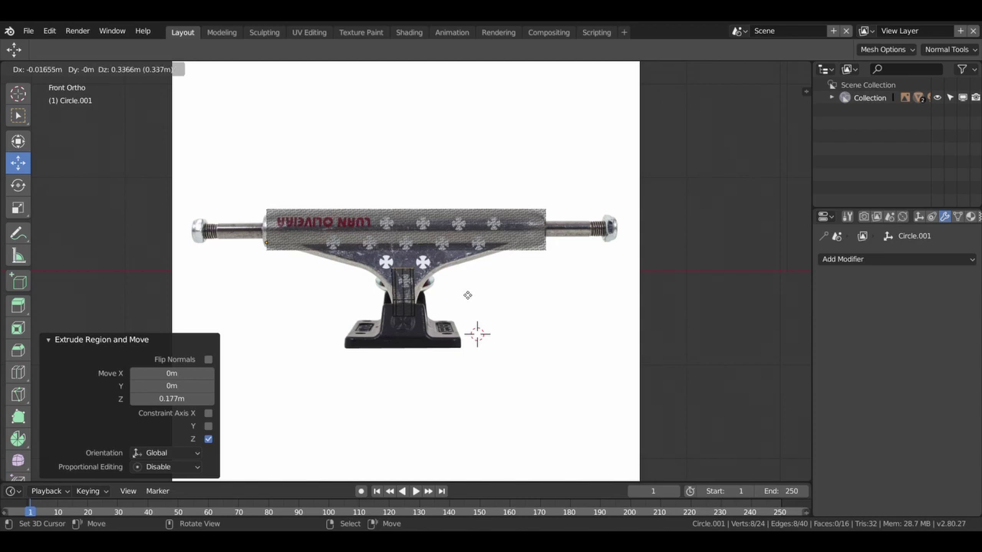
key("z")
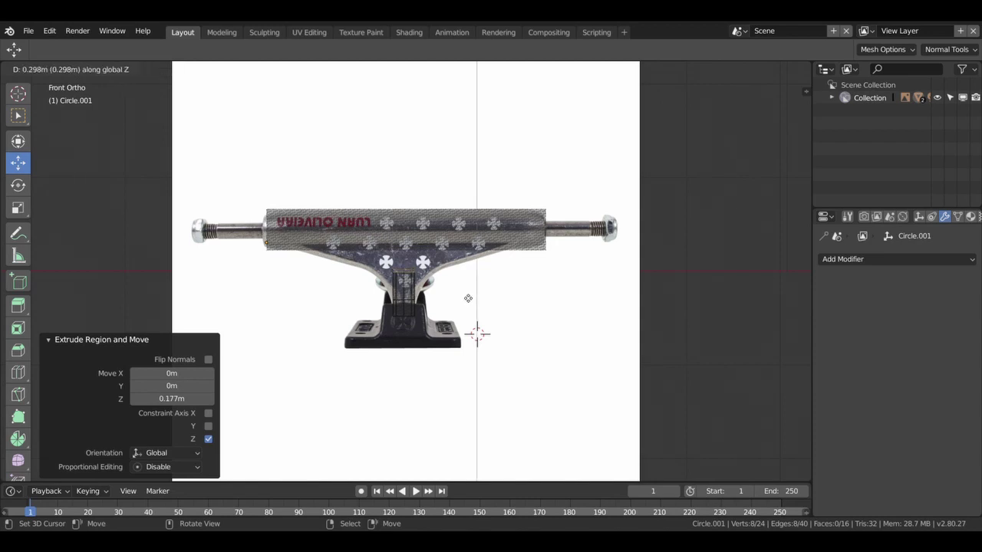
left_click(467, 296)
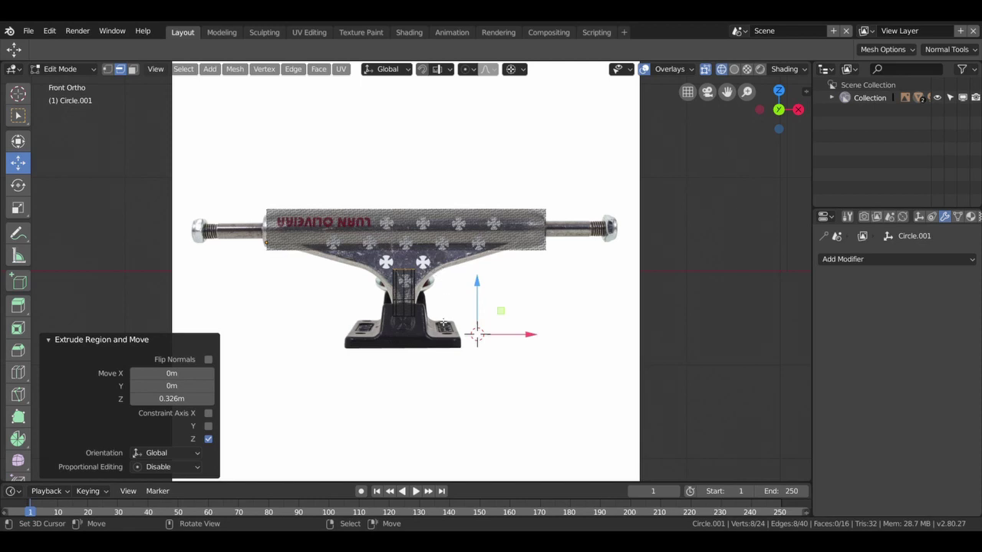
- Snap the 3D cursor to the top ring and scale the ring up by 3.024
key("shift+s")
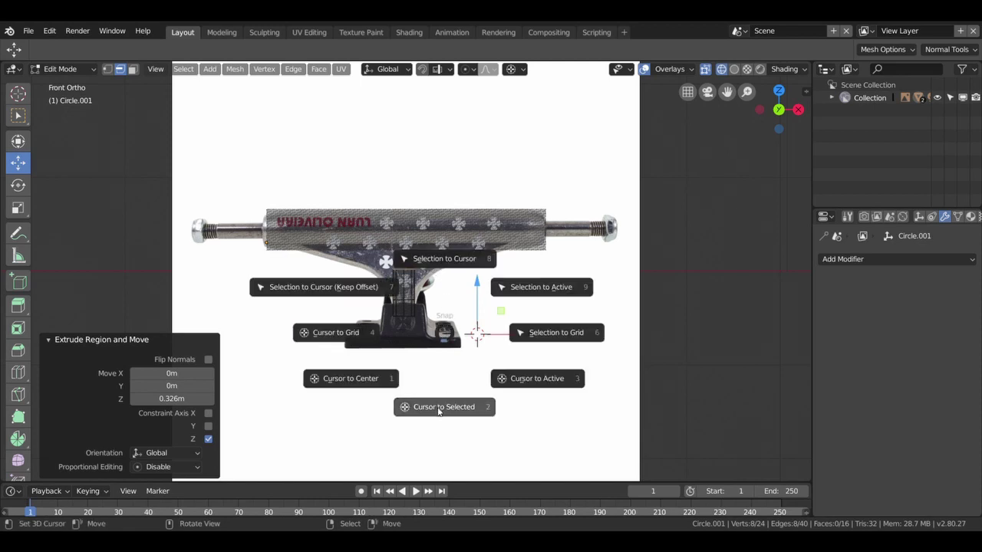
left_click(455, 411)
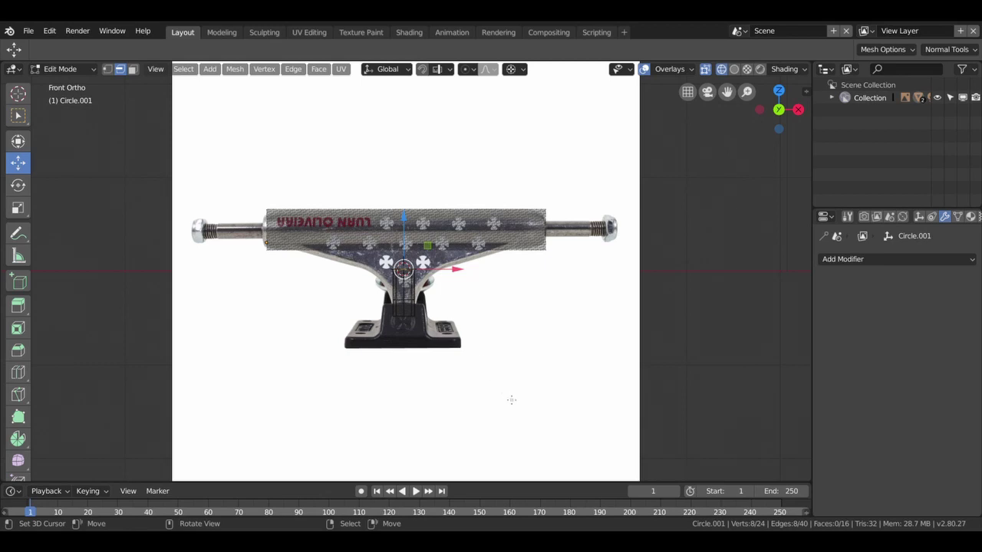
key("s")
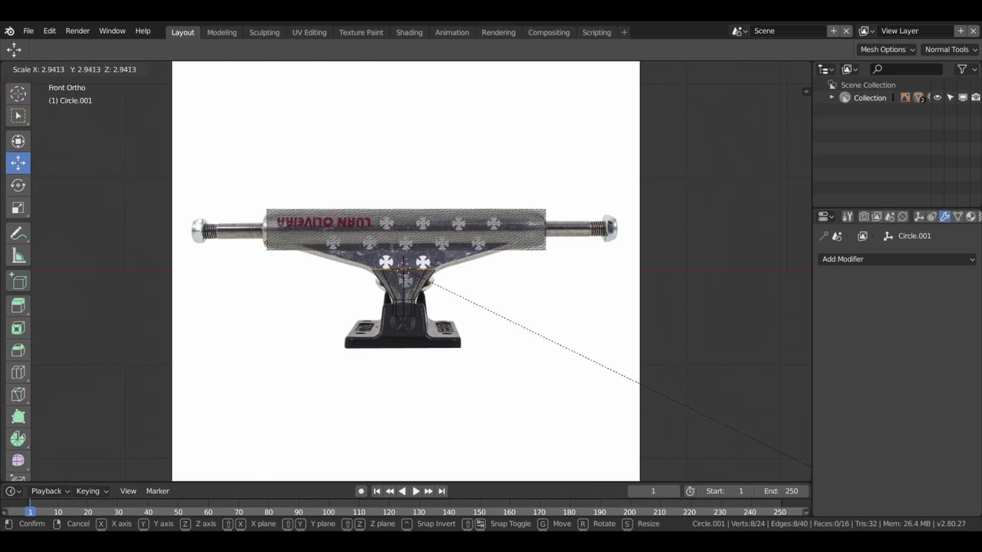
key("Return")
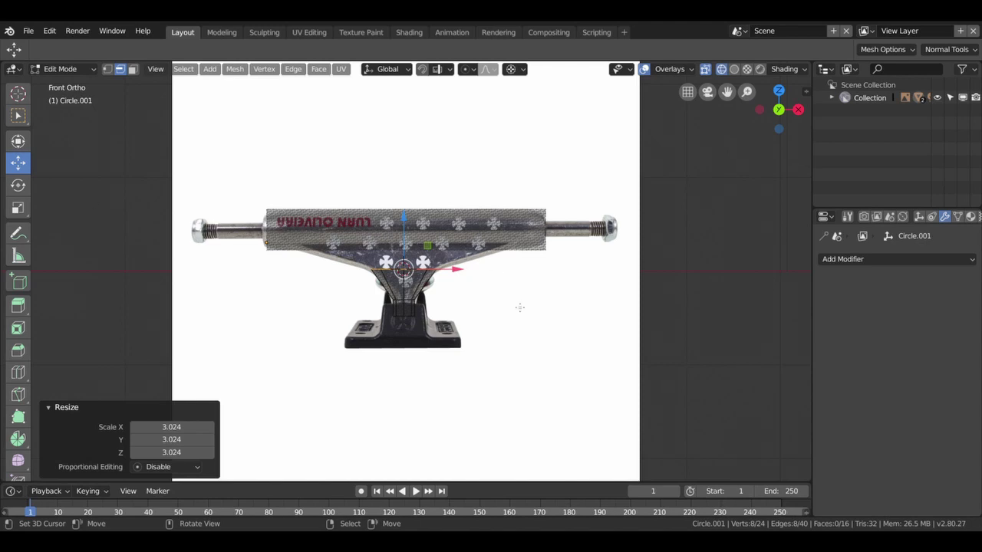
- Extrude the ring 0.281 m up Z and begin widening the new ring around its centre
key("e")
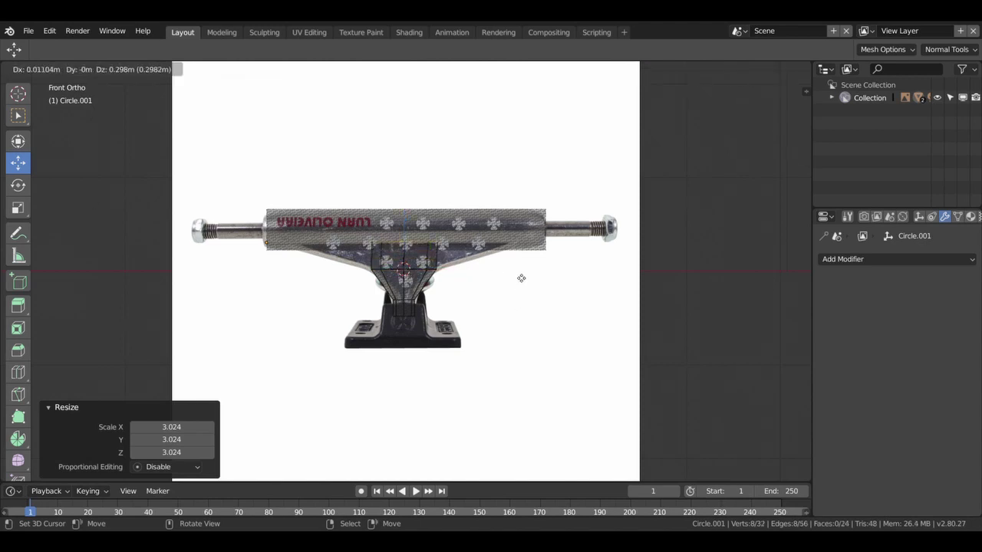
key("z")
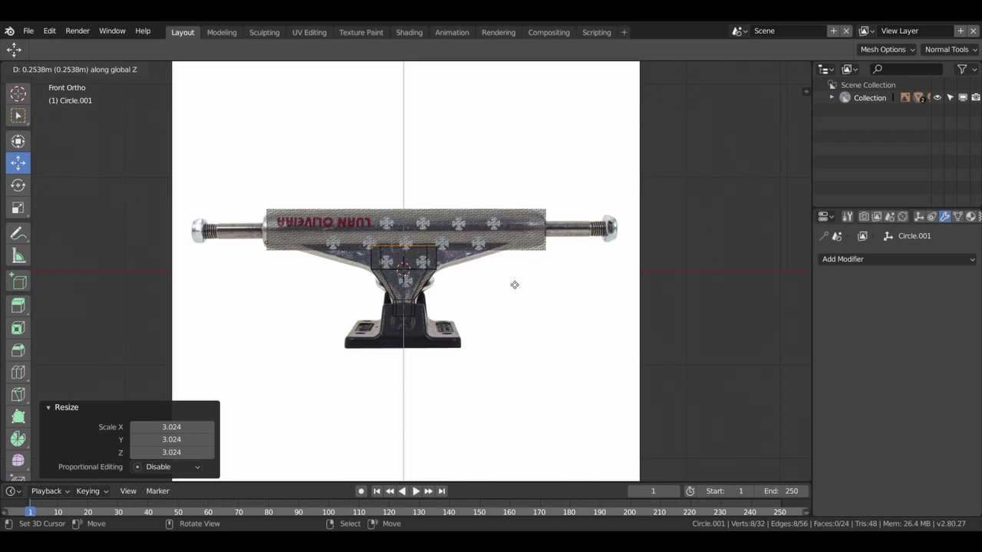
left_click(516, 282)
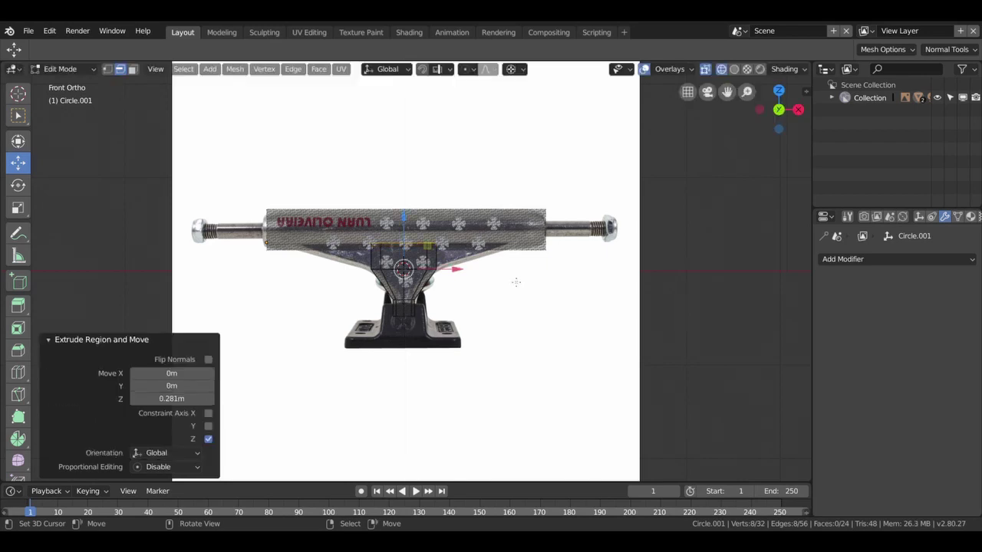
key("shift+s")
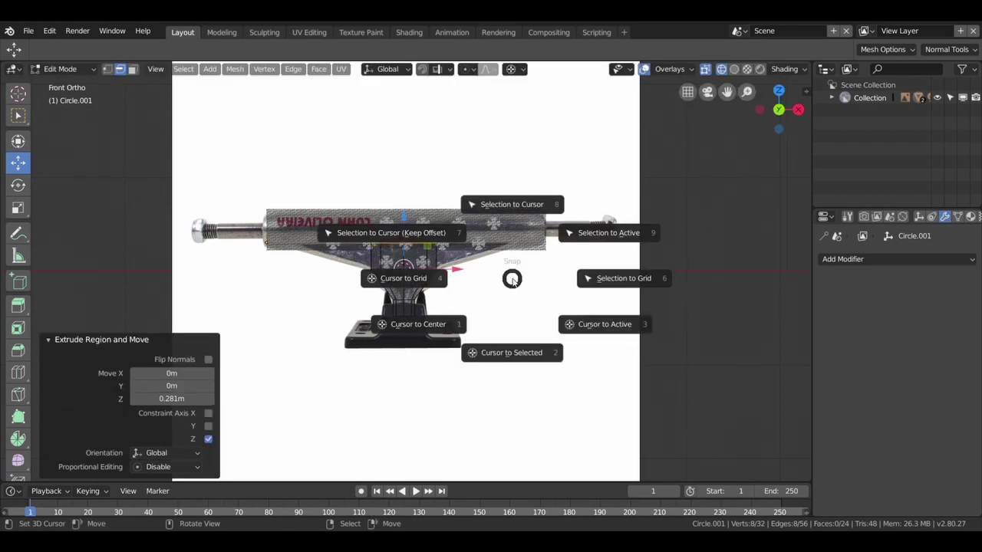
left_click(506, 354)
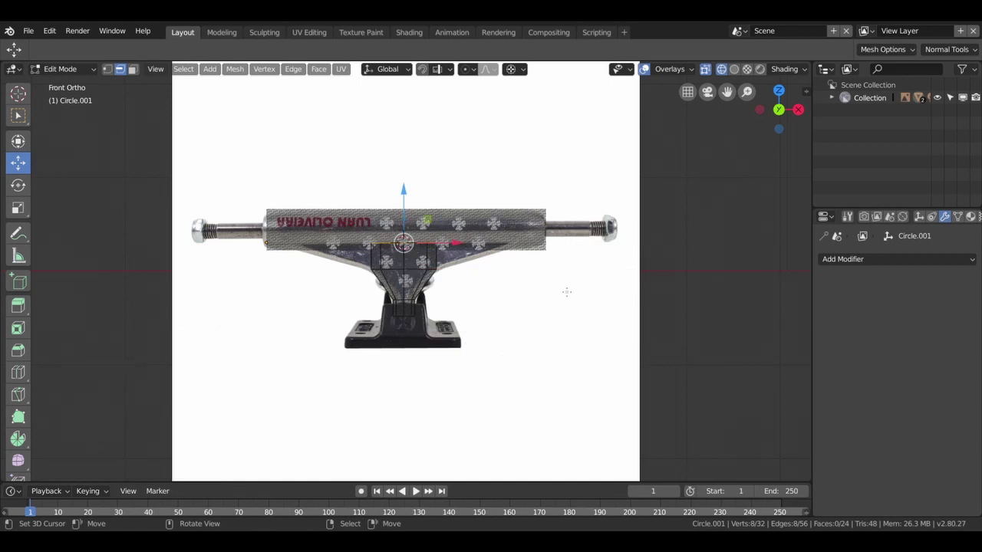
key("s")
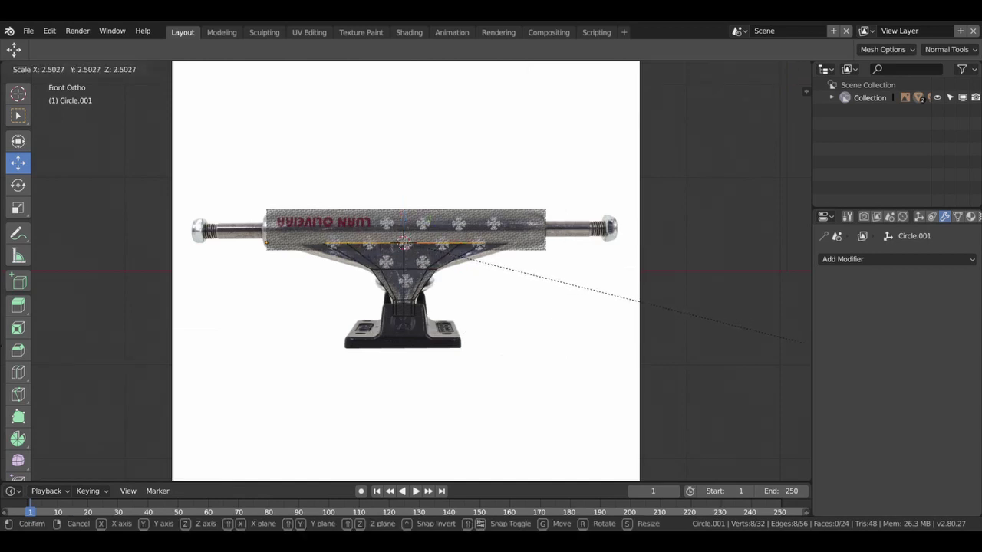
- Finish widening the newest ring to 3.630, then view it from the top in vertex mode
left_click(176, 412)
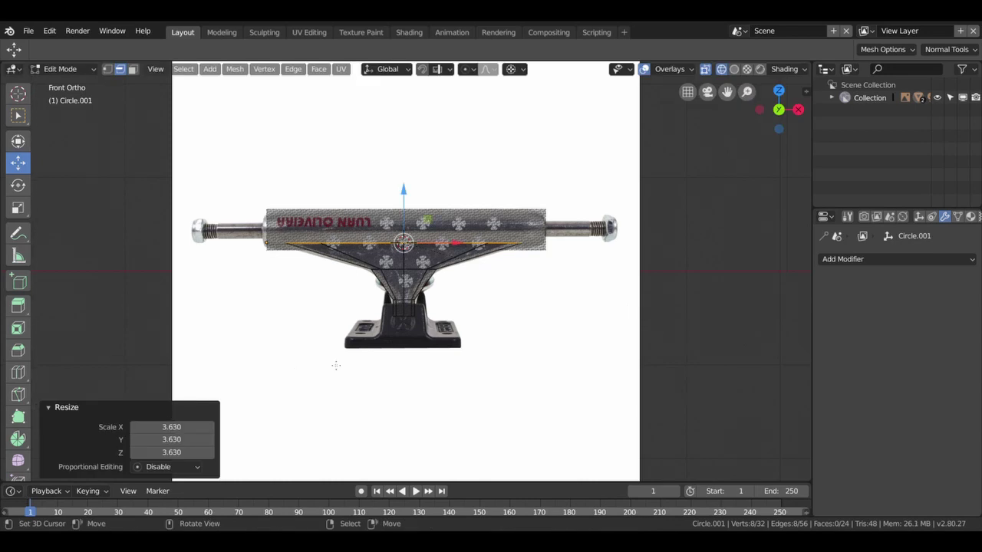
key("KP_7")
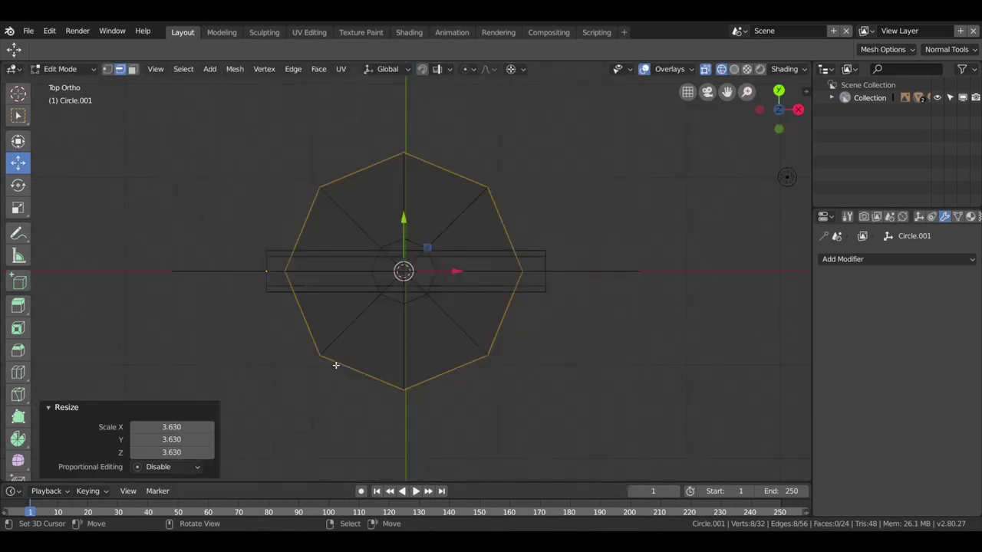
scroll(348, 372, "down", 2)
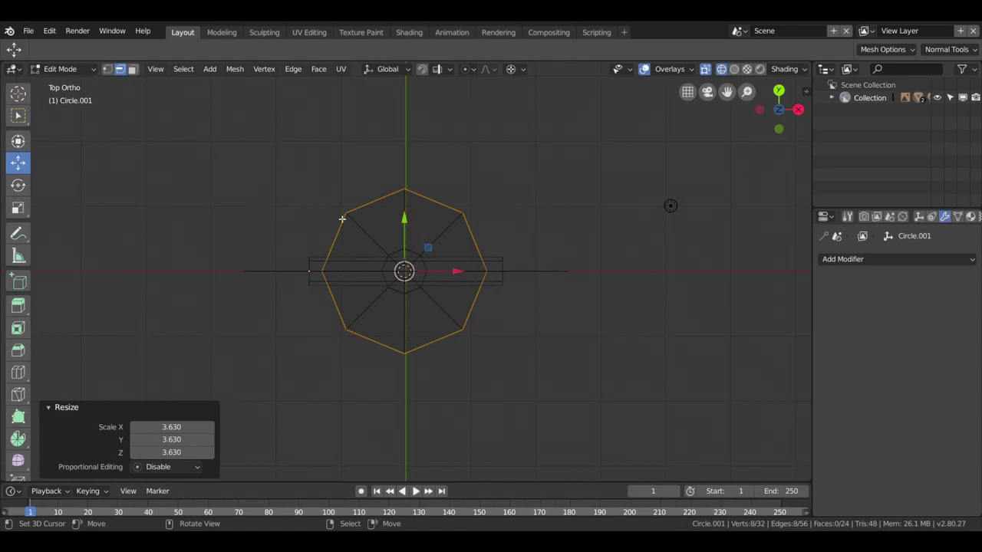
left_click(106, 69)
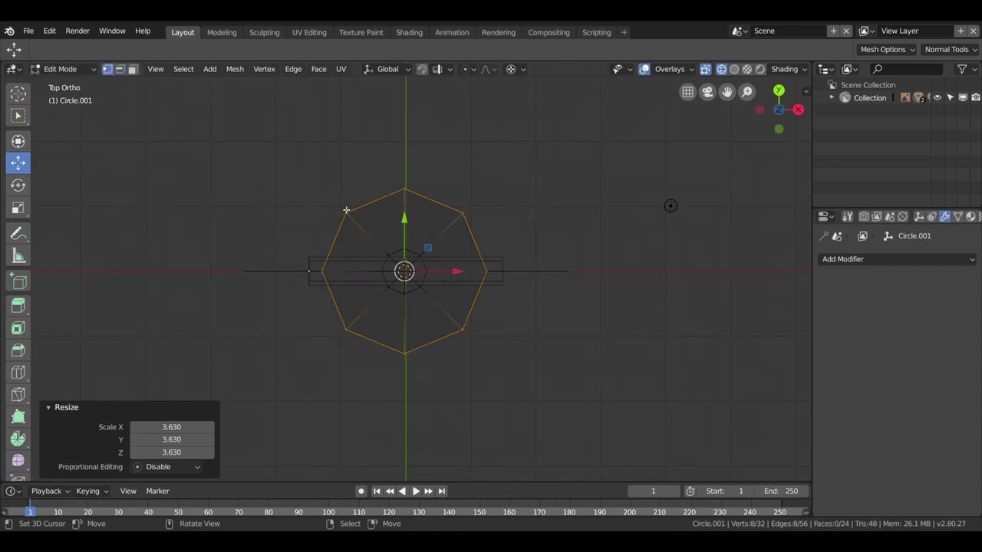
- Pull the octagon's top and bottom vertices in toward the centre
left_click(425, 193)
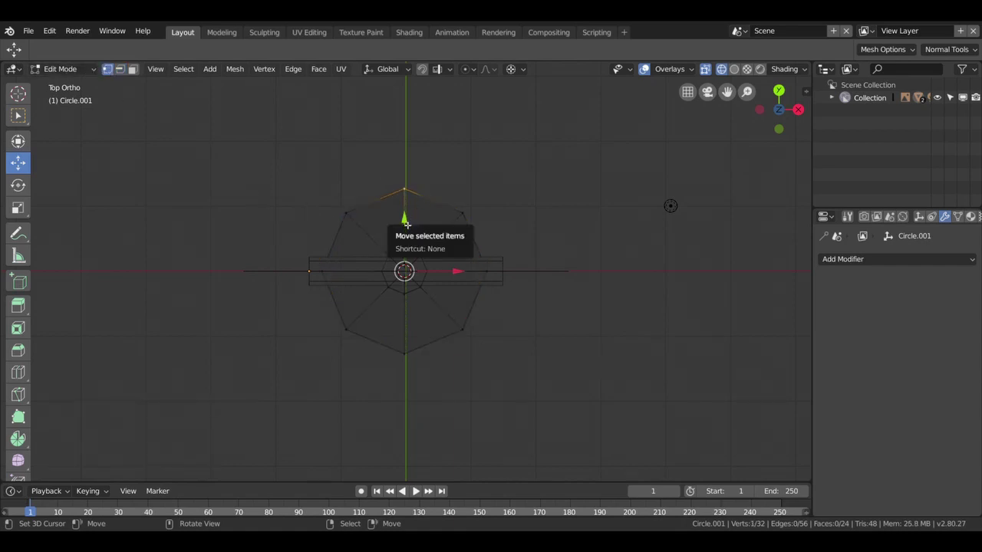
left_click_drag(404, 219, 407, 249)
left_click(408, 249)
left_click(415, 357)
key("g")
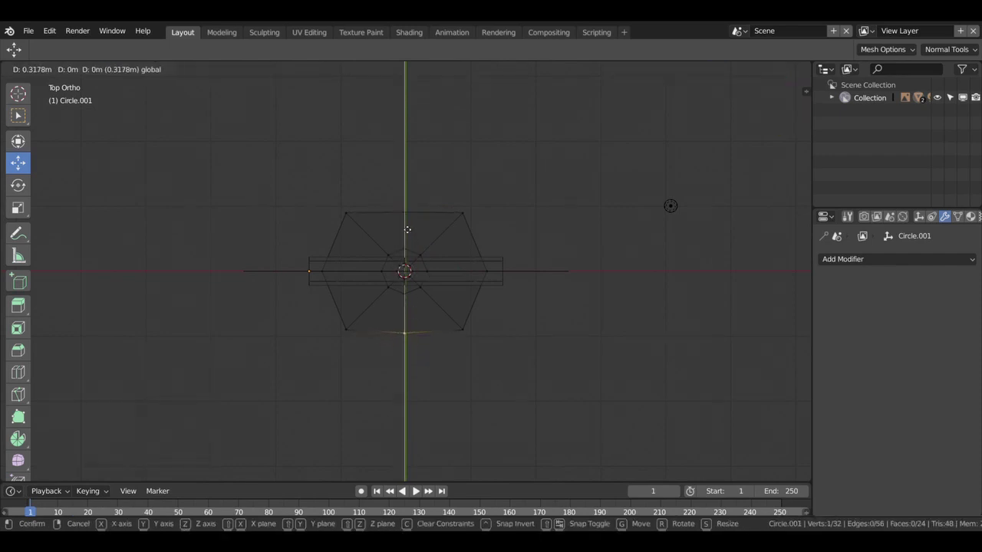
left_click(408, 228)
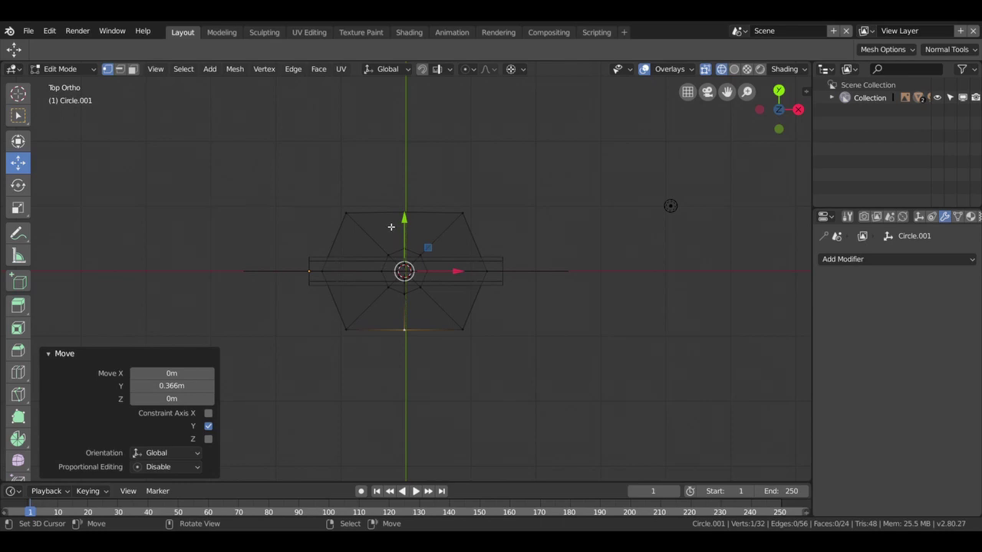
- Lower the top edge and raise the bottom edge by 0.81 m toward the centre
left_click(367, 214)
left_click(404, 214, "shift")
key("g")
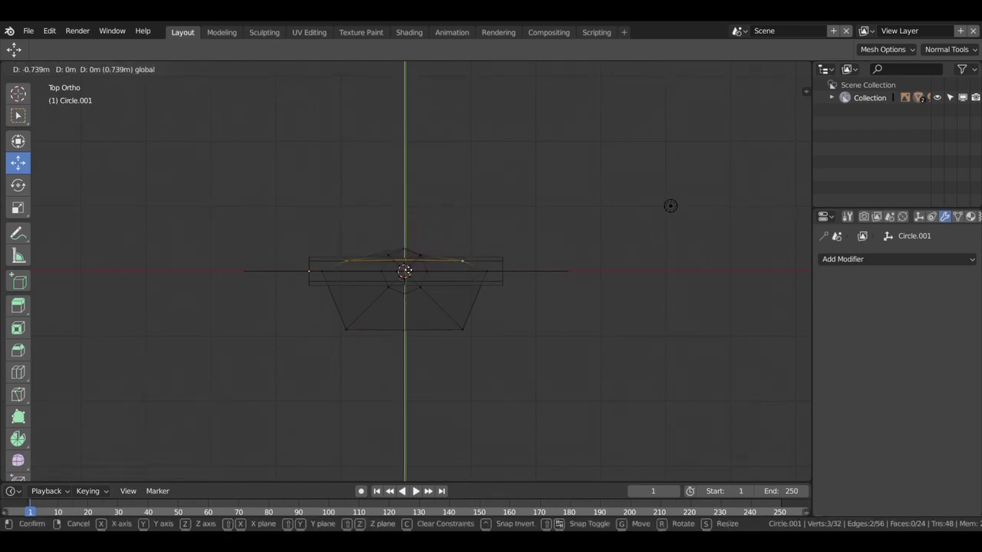
key("Return")
left_click(346, 330)
left_click(460, 331, "shift")
key("g")
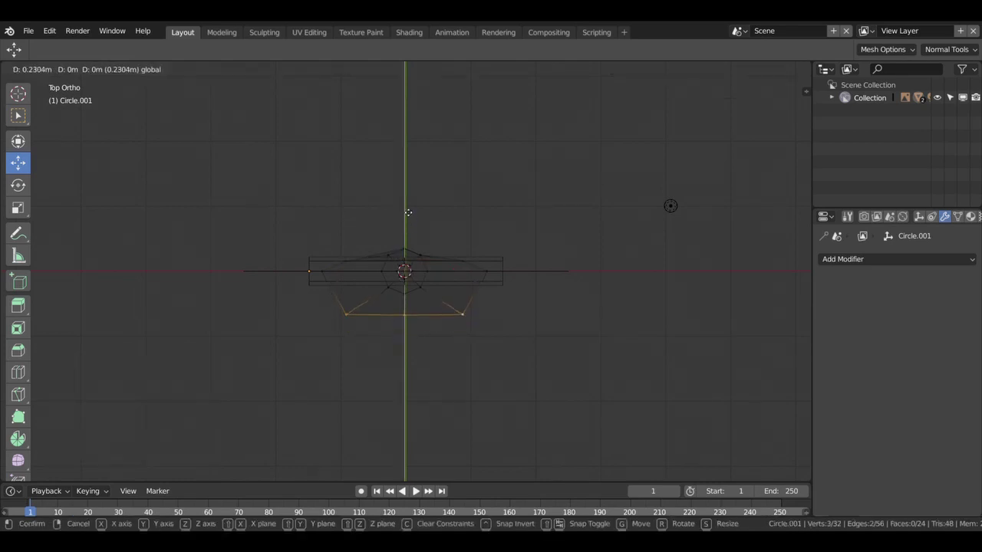
key("Return")
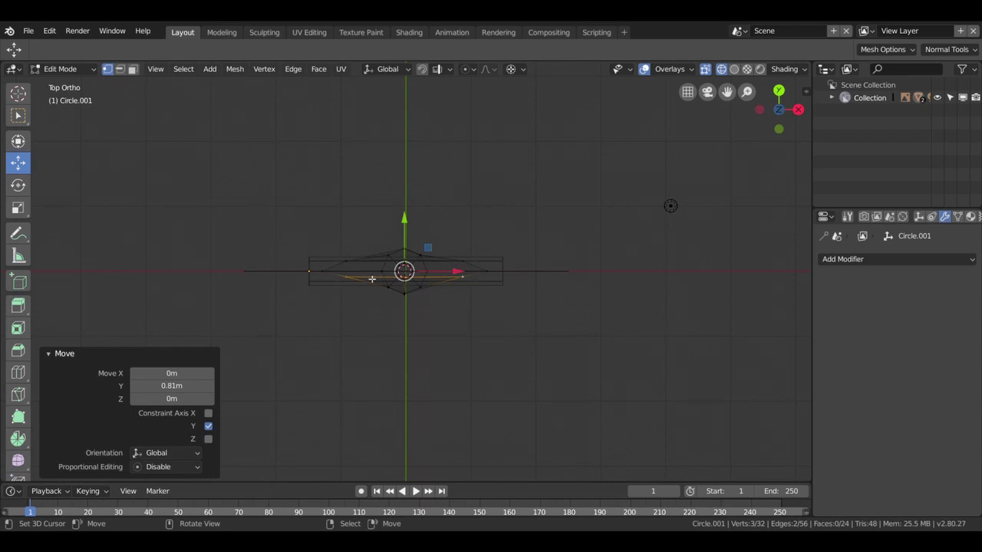
- Select the right end vertex plus several left and top vertices of the ring
left_click(377, 327)
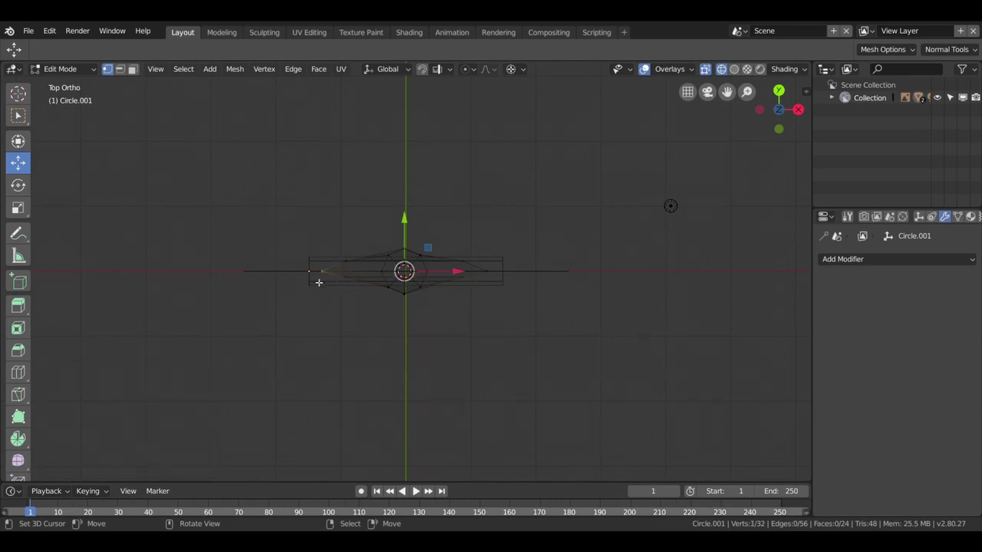
left_click(462, 280)
key("shift")
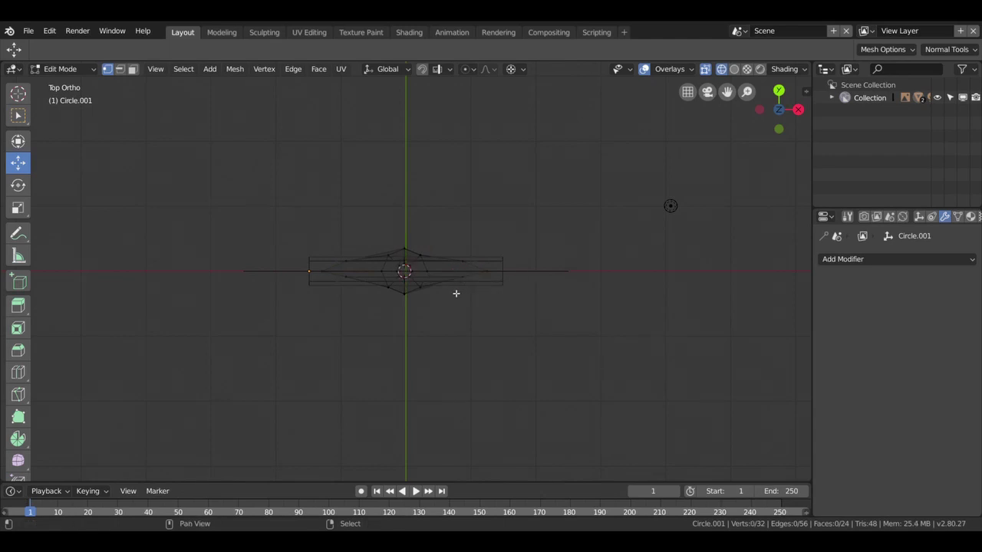
left_click(425, 292, "shift")
left_click(386, 286, "shift")
left_click(381, 271, "shift")
left_click(386, 255, "shift")
left_click(405, 251, "shift")
left_click(421, 258, "shift")
- Toggle select-all on the mesh, ending with everything deselected
key("a")
key("alt+a")
key("a")
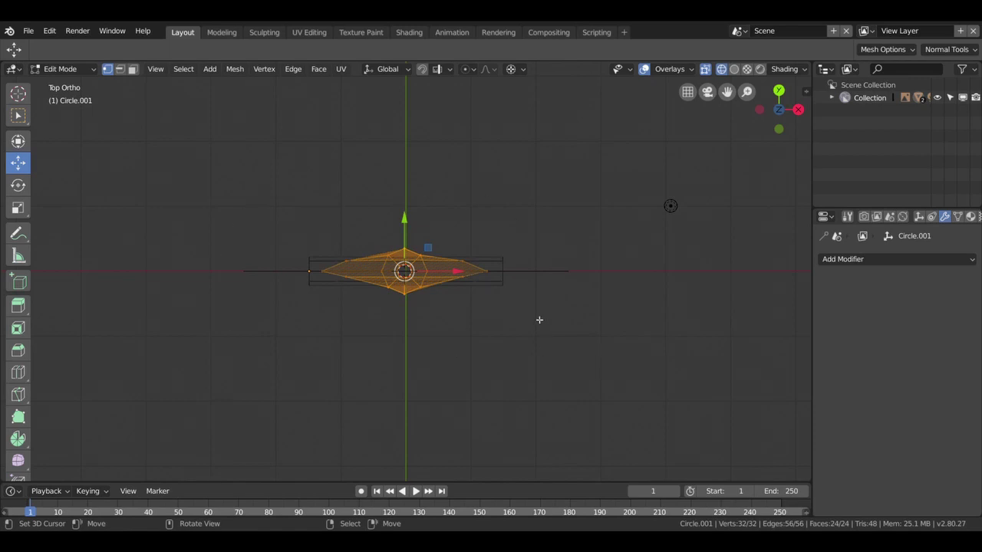
key("alt+a")
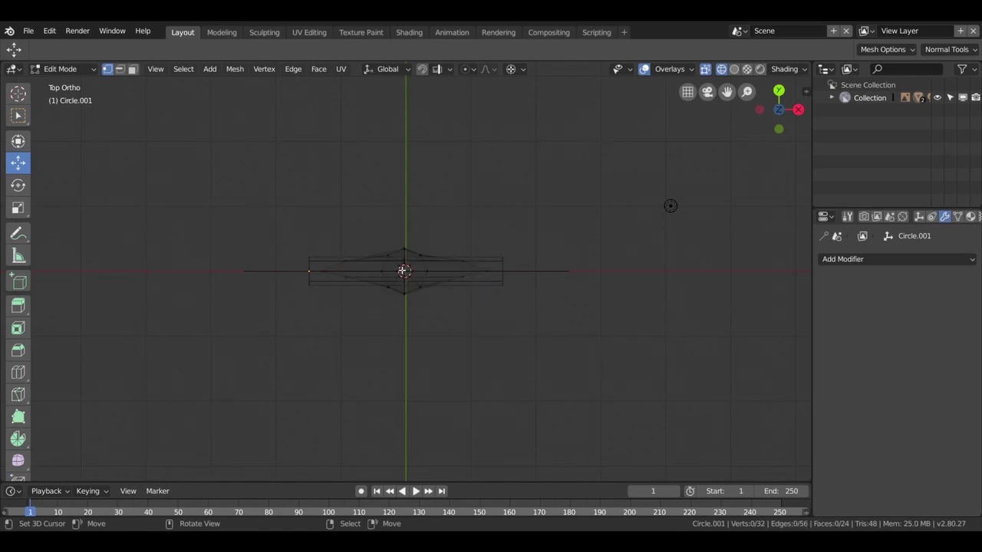
- Switch to solid shading and turn on X-ray to see the mesh over the truck reference
mouse_move(507, 287)
middle_mouse_down()
mouse_move(426, 171)
mouse_move(498, 215)
mouse_move(570, 186)
mouse_move(588, 143)
mouse_move(447, 250)
middle_mouse_up()
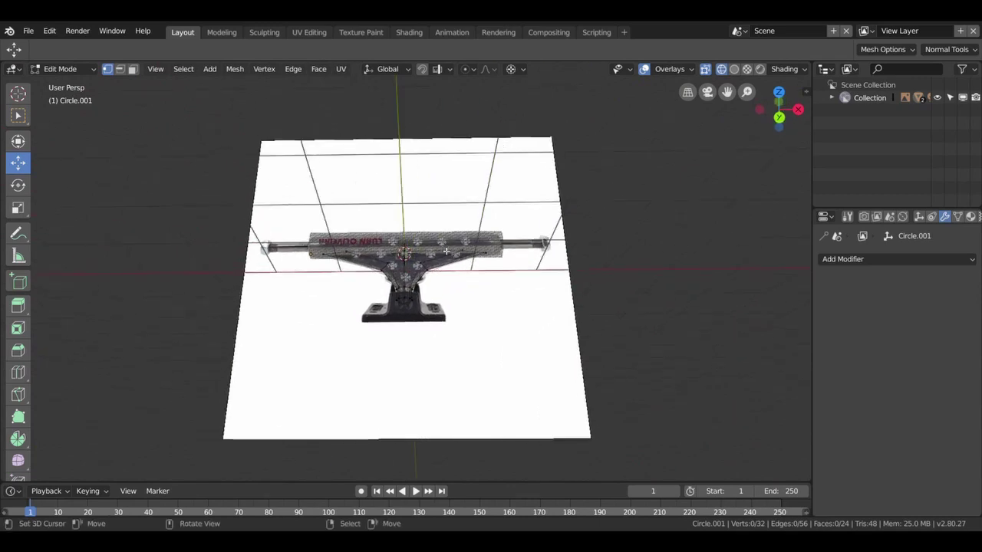
key("z")
left_click(516, 274)
mouse_move(520, 285)
middle_mouse_down()
mouse_move(416, 373)
mouse_move(430, 414)
mouse_move(435, 397)
mouse_move(494, 434)
mouse_move(543, 386)
mouse_move(535, 320)
mouse_move(519, 307)
mouse_move(558, 223)
mouse_move(568, 221)
mouse_move(578, 167)
mouse_move(579, 194)
mouse_move(578, 181)
mouse_move(705, 213)
mouse_move(657, 396)
mouse_move(663, 384)
middle_mouse_up()
key("KP_7")
key("alt+z")
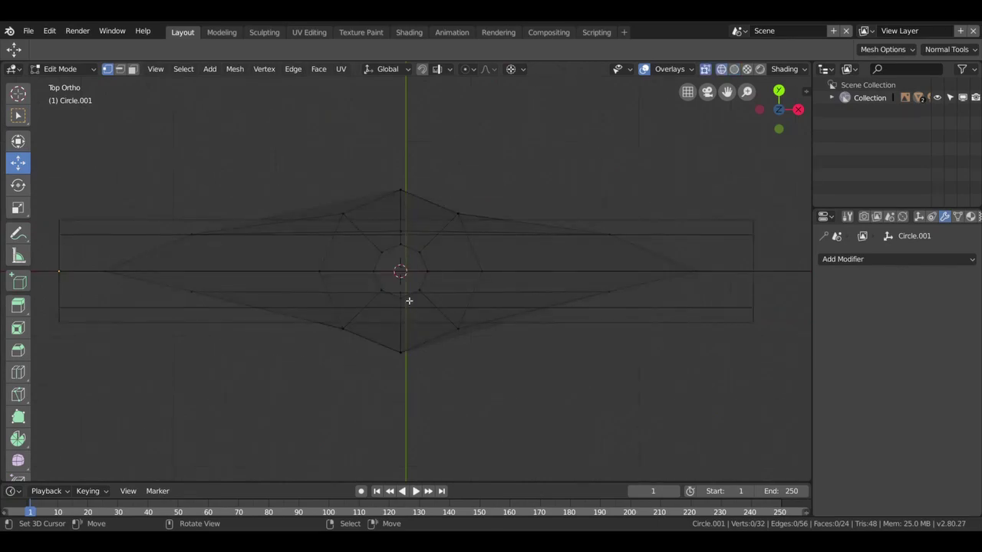
mouse_move(411, 365)
middle_mouse_down()
mouse_move(438, 262)
mouse_move(346, 329)
mouse_move(499, 279)
middle_mouse_up()
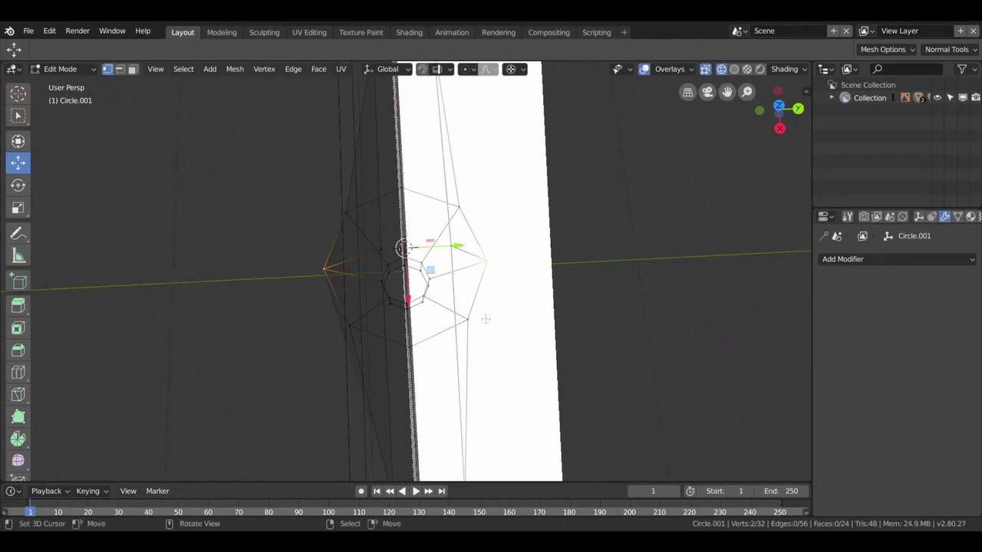
- Scale the two selected vertices in to 0.693 around the cursor and return to Object Mode
key("shift+s")
left_click(436, 391)
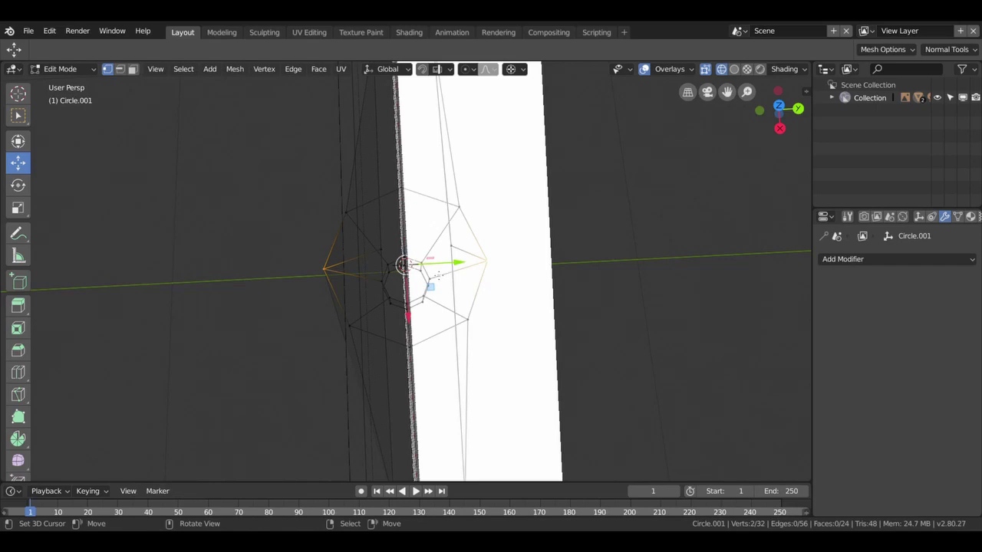
key("s")
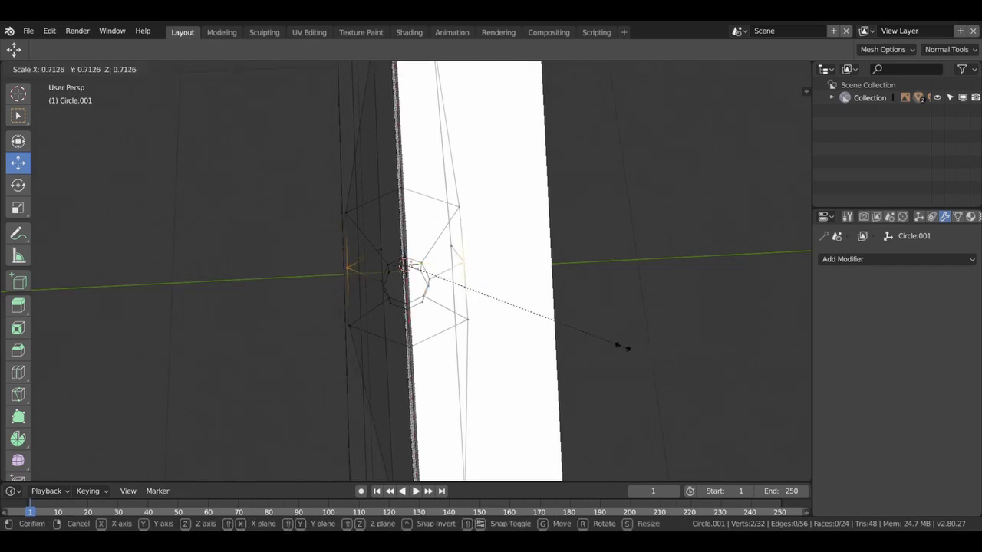
left_click(620, 348)
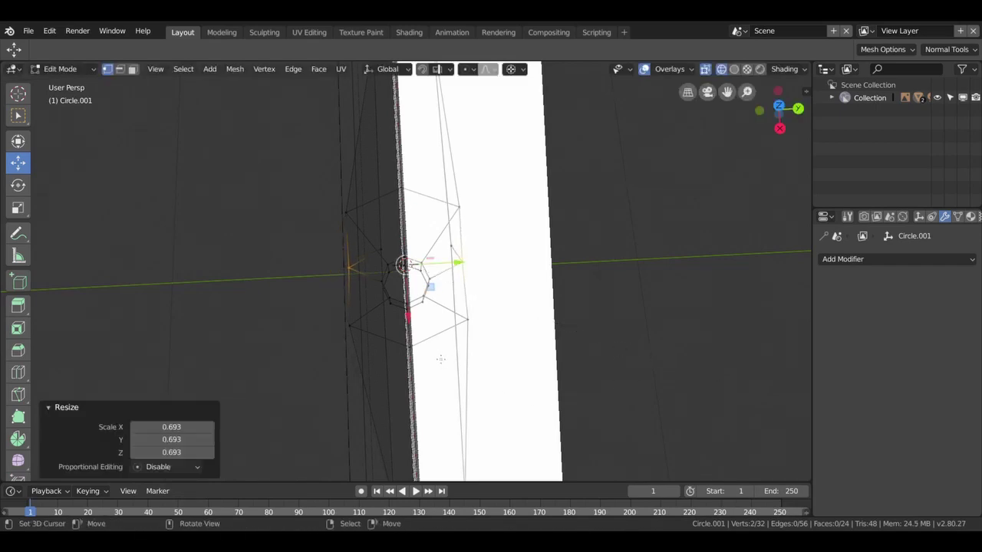
scroll(538, 284, "down", 5)
key("Tab")
scroll(537, 283, "down", 5)
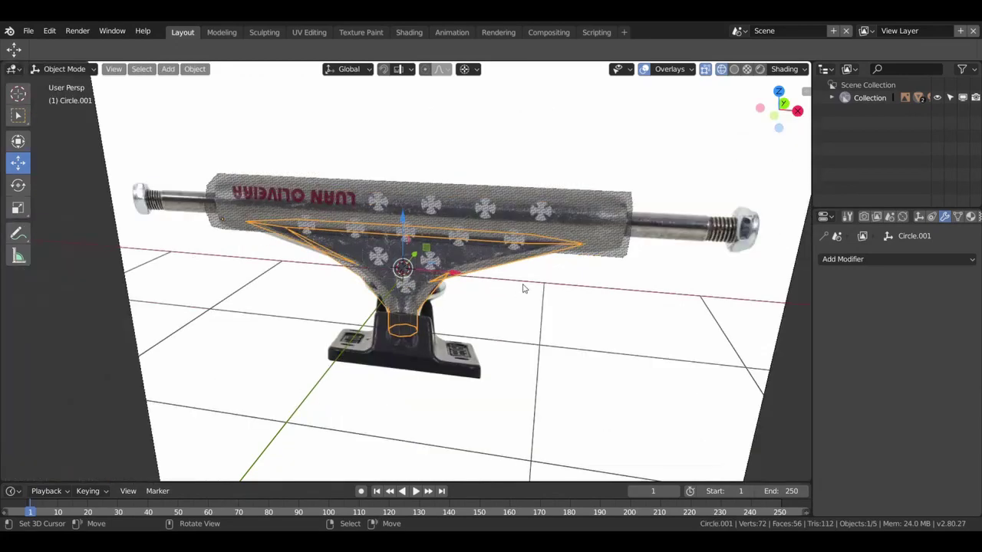
- Show the truck in solid shading and re-enter Edit Mode on the hanger
mouse_move(518, 280)
middle_mouse_down()
mouse_move(499, 265)
mouse_move(474, 273)
middle_mouse_up()
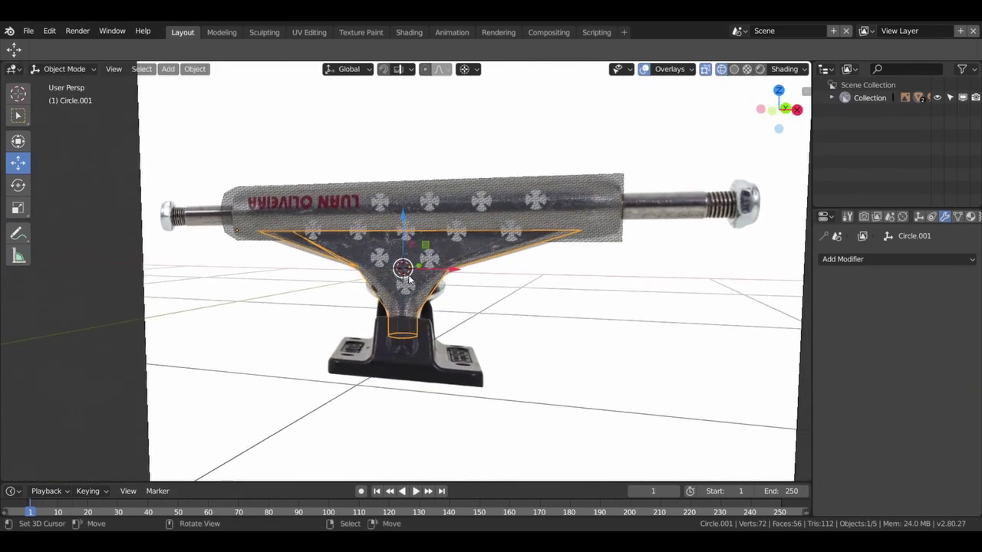
key("z")
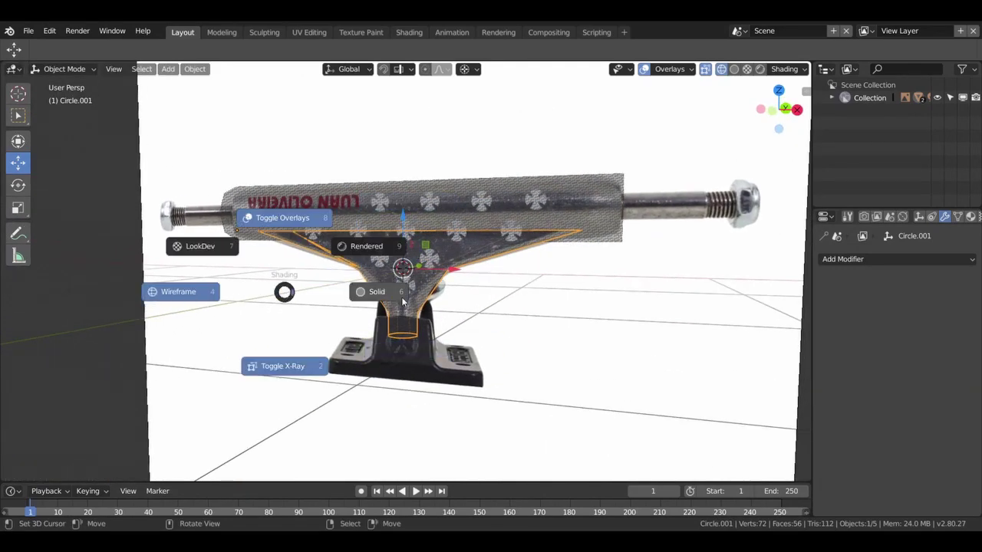
left_click(388, 295)
mouse_move(488, 365)
middle_mouse_down()
mouse_move(436, 353)
mouse_move(580, 364)
mouse_move(634, 336)
mouse_move(635, 346)
mouse_move(560, 345)
middle_mouse_up()
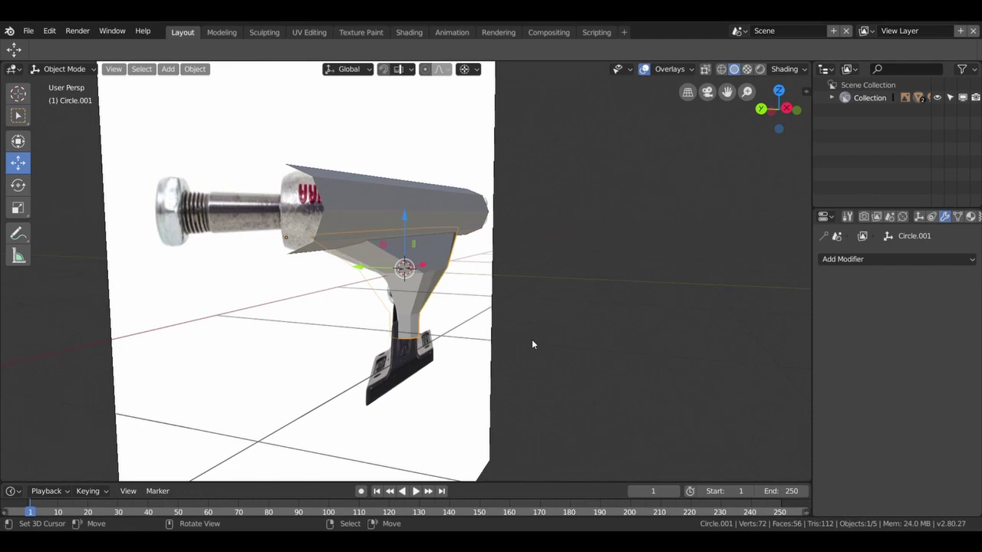
key("Tab")
- Select three hanger vertices and scale them in to 0.494 around their centre
left_click(424, 275, "shift")
middle_click_drag(457, 270, 415, 272)
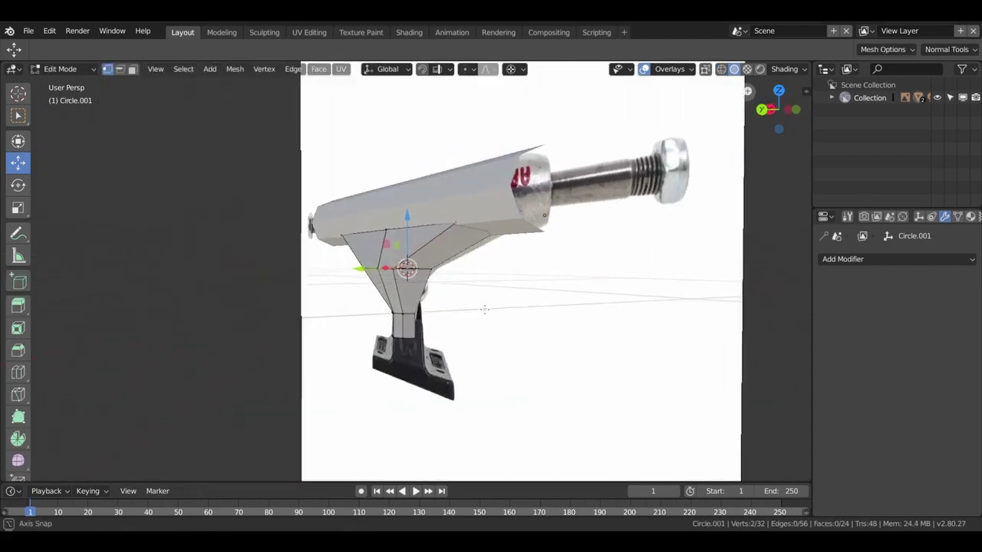
left_click(412, 270, "shift")
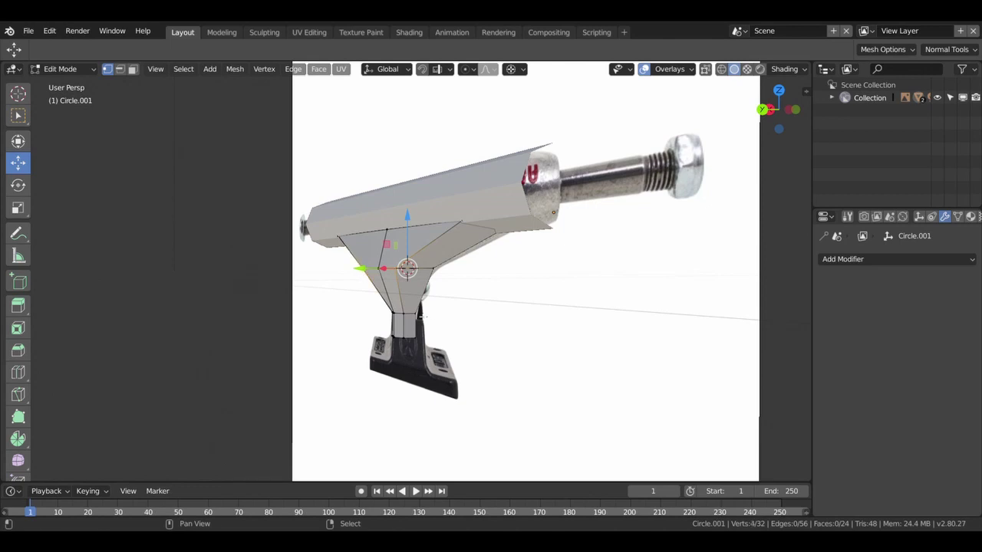
middle_click_drag(361, 275, 398, 323)
left_click(400, 325, "shift")
key("shift+s")
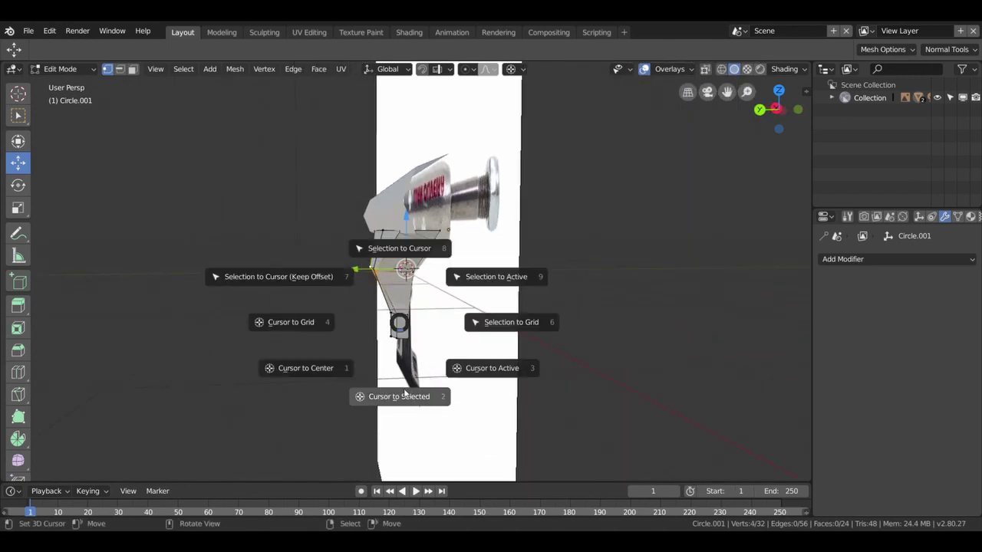
left_click(398, 396)
key("s")
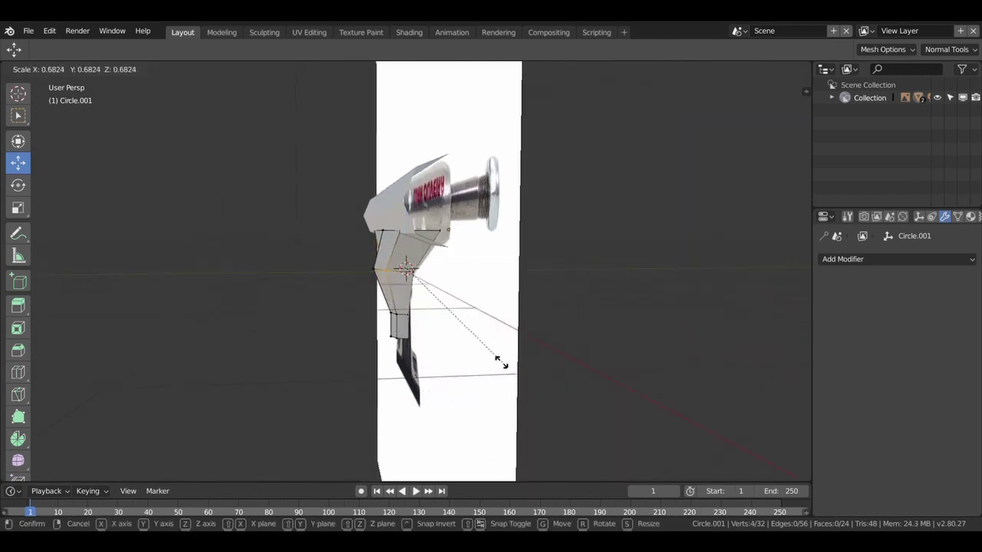
left_click(480, 338)
- Scale another vertex pair in to 0.658 from the truck's opposite side
middle_click_drag(473, 310, 739, 300)
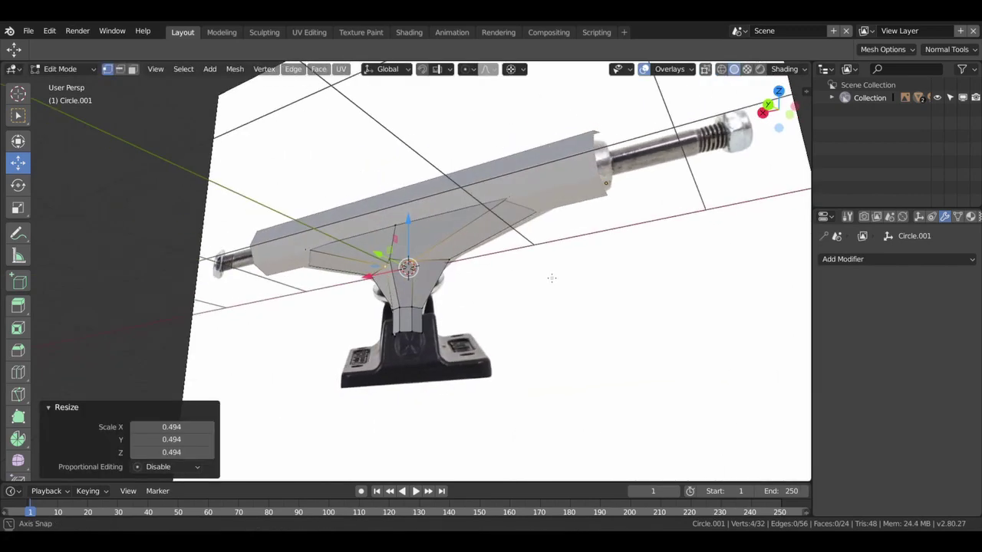
mouse_move(388, 282)
middle_mouse_down()
mouse_move(431, 296)
mouse_move(462, 401)
mouse_move(417, 421)
mouse_move(396, 352)
mouse_move(421, 281)
mouse_move(401, 265)
mouse_move(476, 333)
mouse_move(515, 392)
mouse_move(542, 405)
middle_mouse_up()
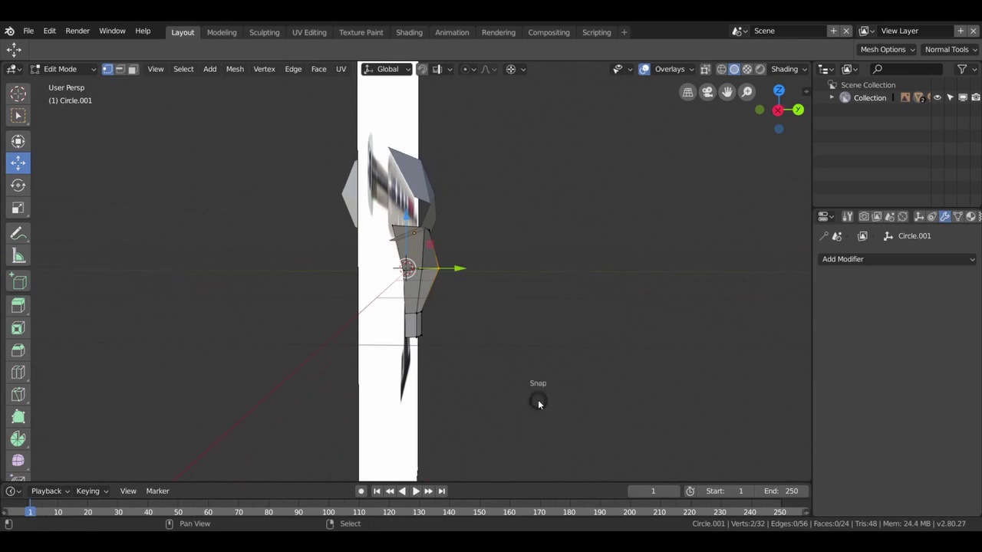
key("shift+s")
left_click(545, 480)
key("s")
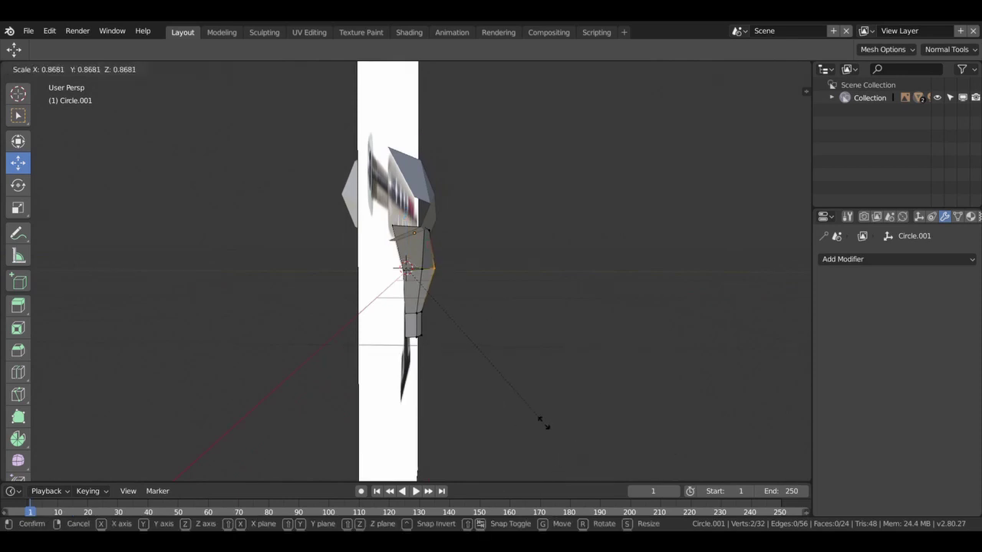
left_click(504, 397)
mouse_move(515, 346)
middle_mouse_down()
mouse_move(546, 351)
mouse_move(527, 325)
mouse_move(447, 317)
middle_mouse_up()
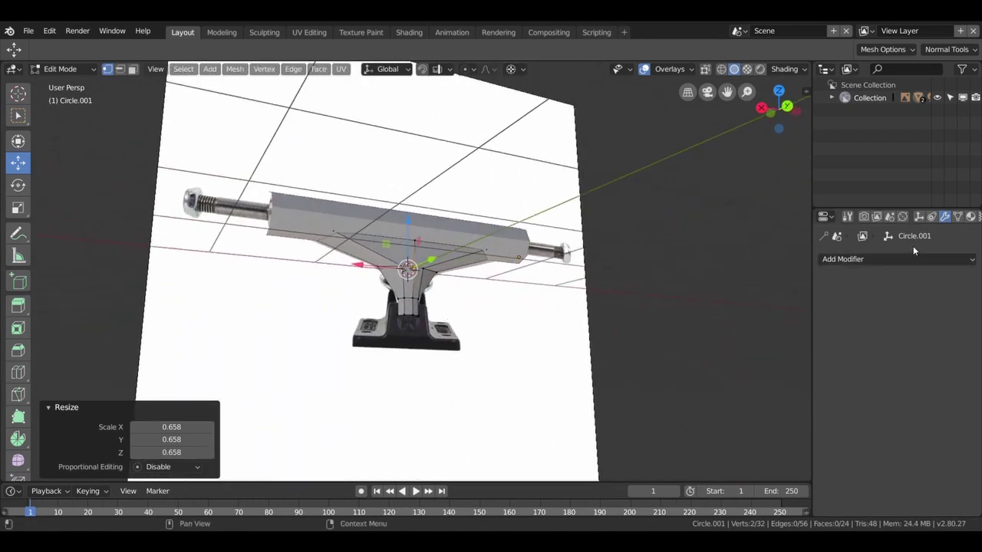
- Add a Subdivision Surface modifier to the hanger and inspect the smoothed result
left_click(908, 259)
left_click(747, 470)
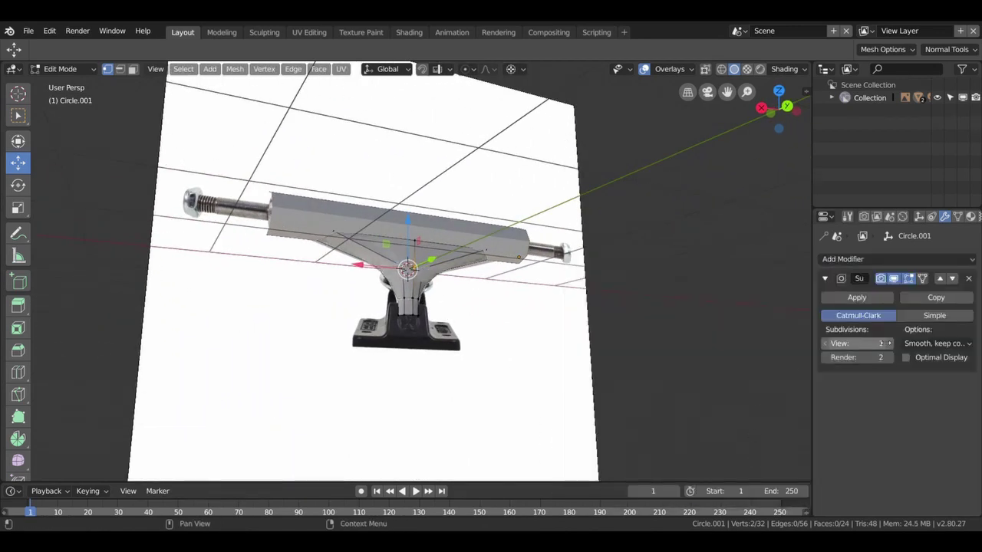
key("Tab")
mouse_move(517, 325)
middle_mouse_down()
mouse_move(465, 272)
mouse_move(569, 259)
mouse_move(300, 259)
mouse_move(269, 248)
mouse_move(284, 219)
mouse_move(348, 187)
mouse_move(438, 191)
mouse_move(506, 213)
mouse_move(474, 267)
mouse_move(433, 290)
middle_mouse_up()
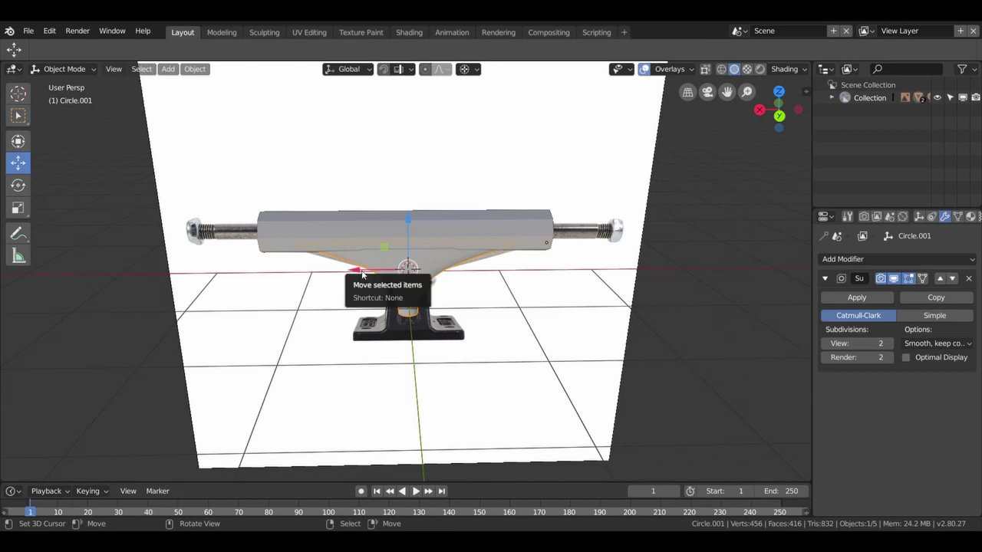
scroll(423, 312, "up", 2)
scroll(423, 312, "up", 3)
- Deselect the axle-bar edge loop, then delete the hanger's Subdivision Surface modifier
key("Tab")
middle_click_drag(422, 308, 621, 190)
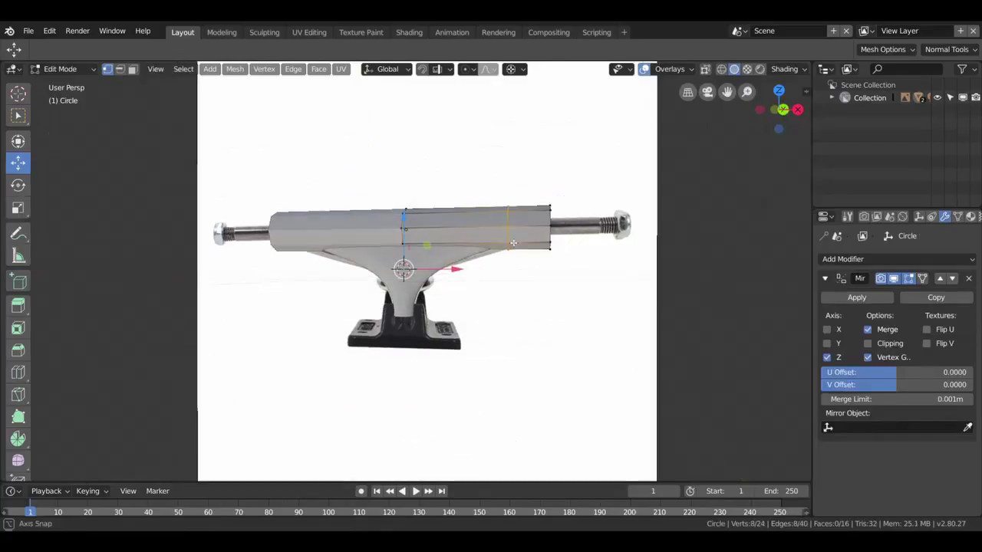
mouse_move(507, 230)
middle_mouse_down()
mouse_move(524, 252)
mouse_move(444, 289)
middle_mouse_up()
left_click(410, 272)
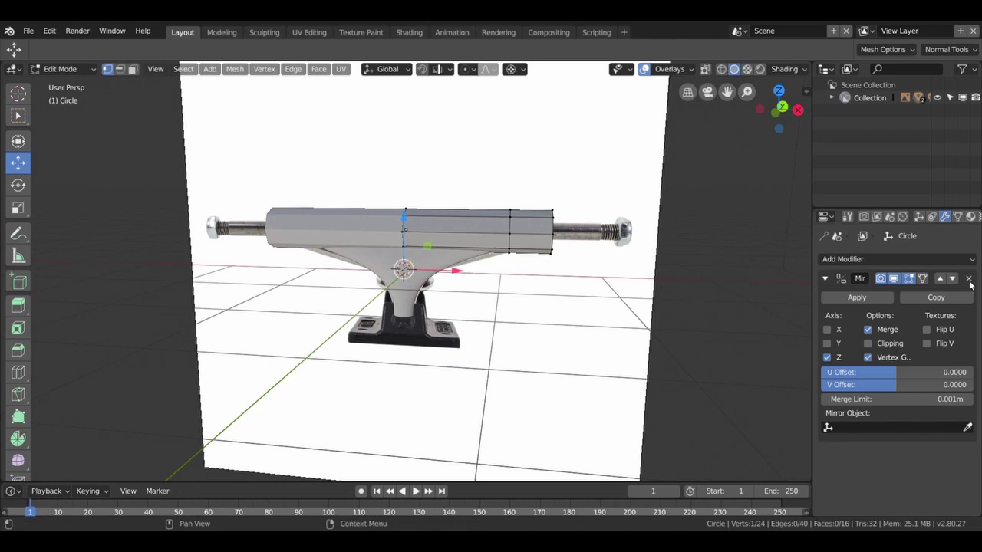
key("Tab")
left_click(460, 299)
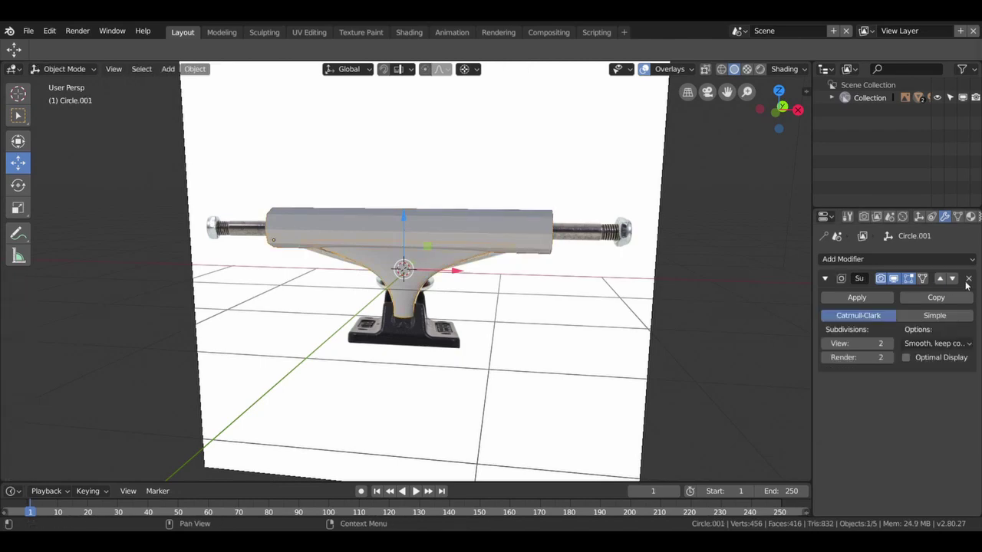
left_click(968, 278)
middle_click_drag(475, 231, 485, 277)
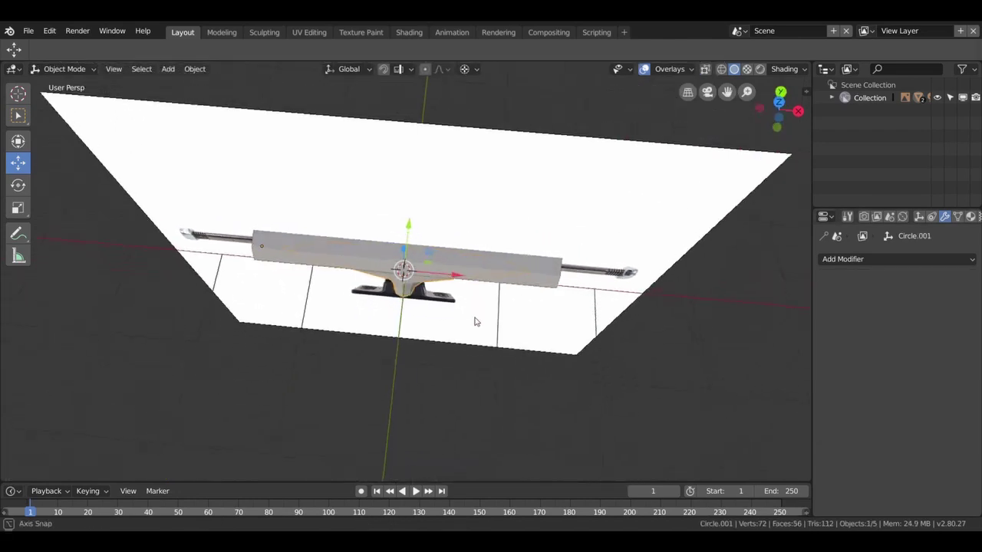
- From the front view, edit the hanger mesh in wireframe shading
key("KP_1")
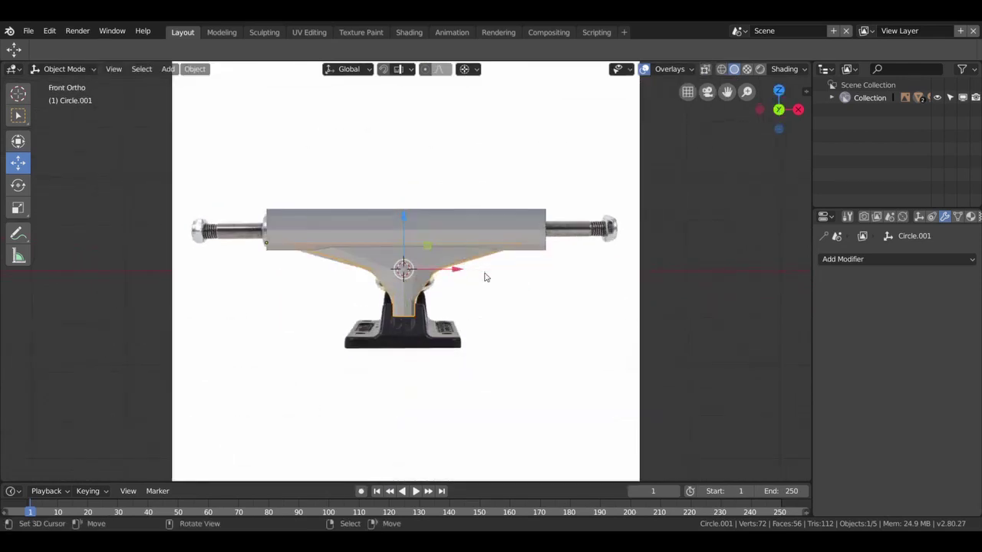
left_click(515, 228)
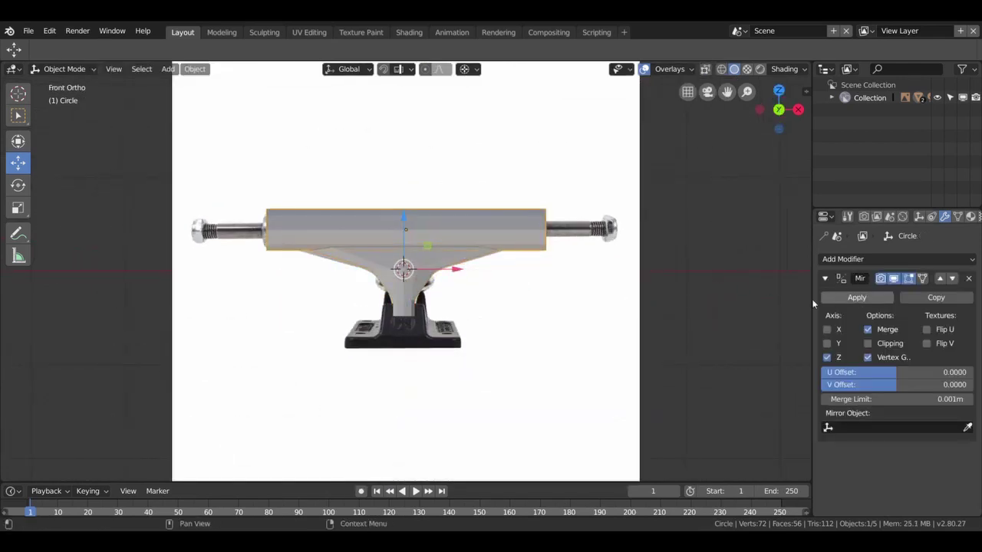
left_click(396, 284)
key("Tab")
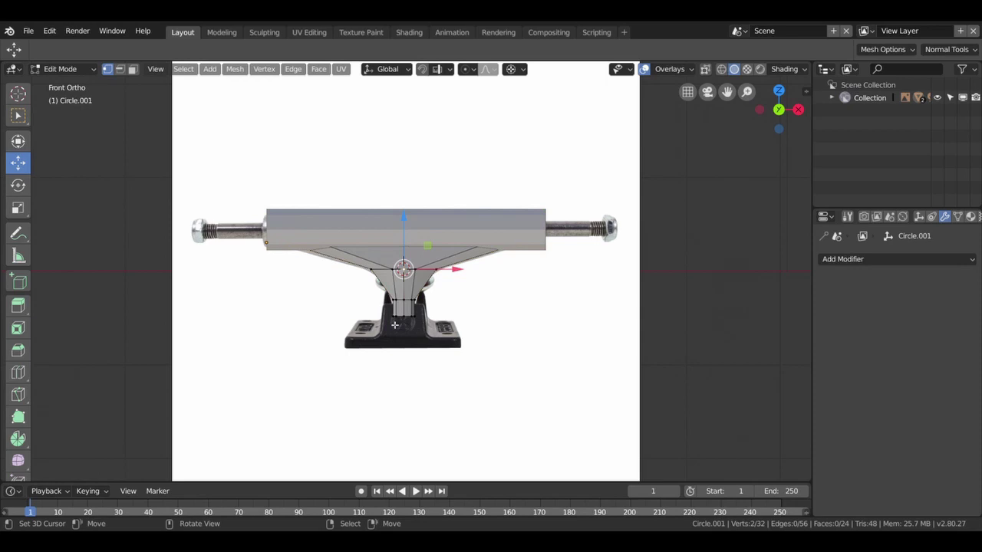
scroll(394, 326, "up", 2)
key("z")
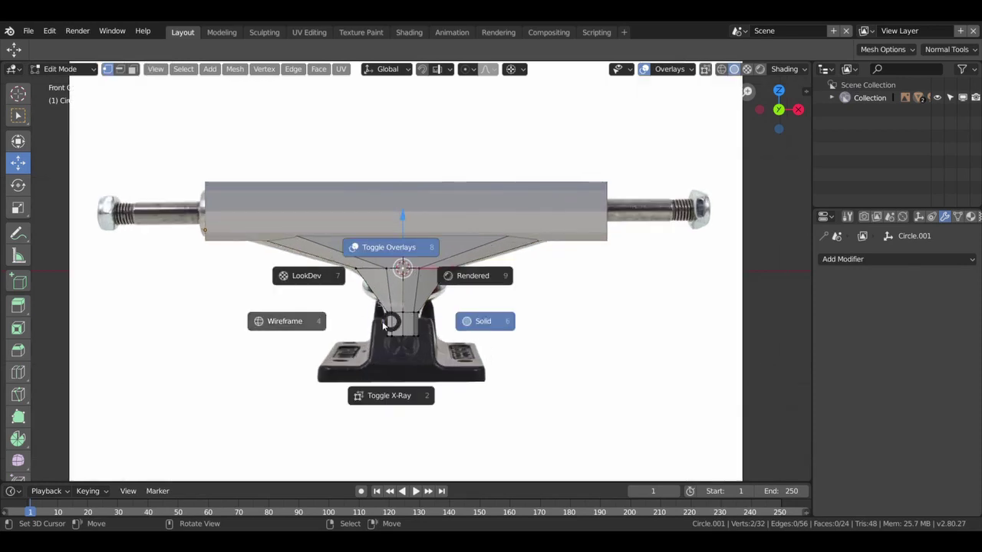
left_click(303, 334)
- Box-select the left half's faces and delete them
key("3")
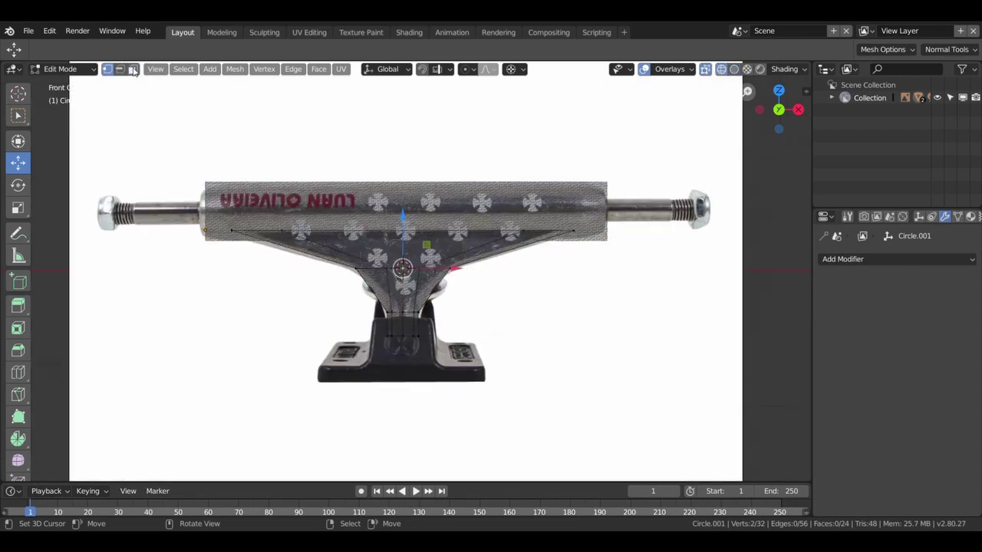
key("b")
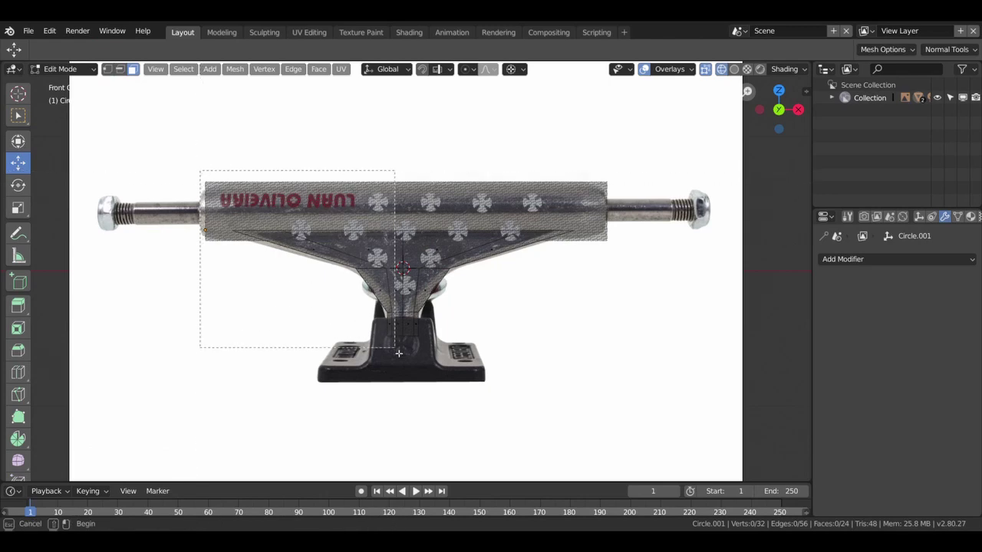
left_click_drag(270, 240, 404, 361)
key("x")
left_click(403, 361)
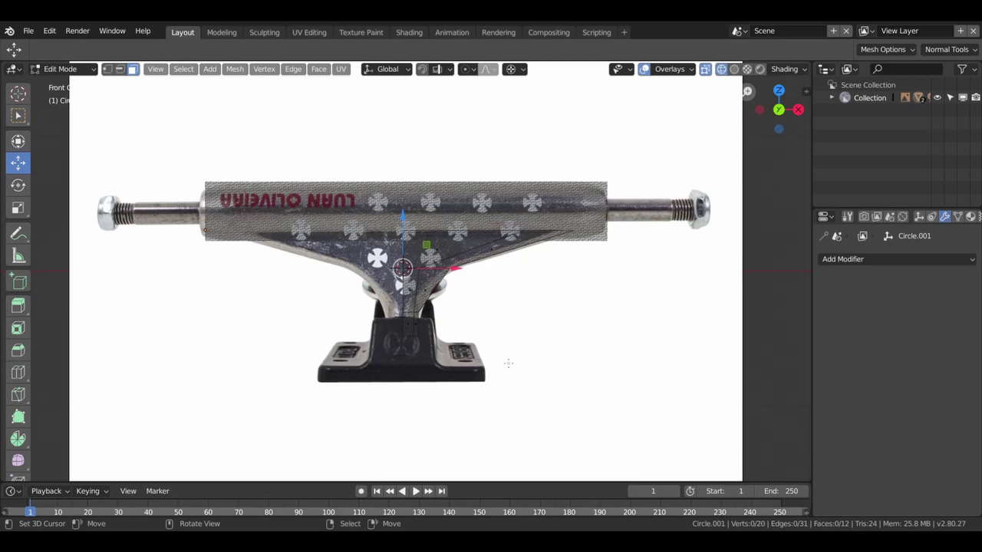
scroll(514, 286, "down", 3)
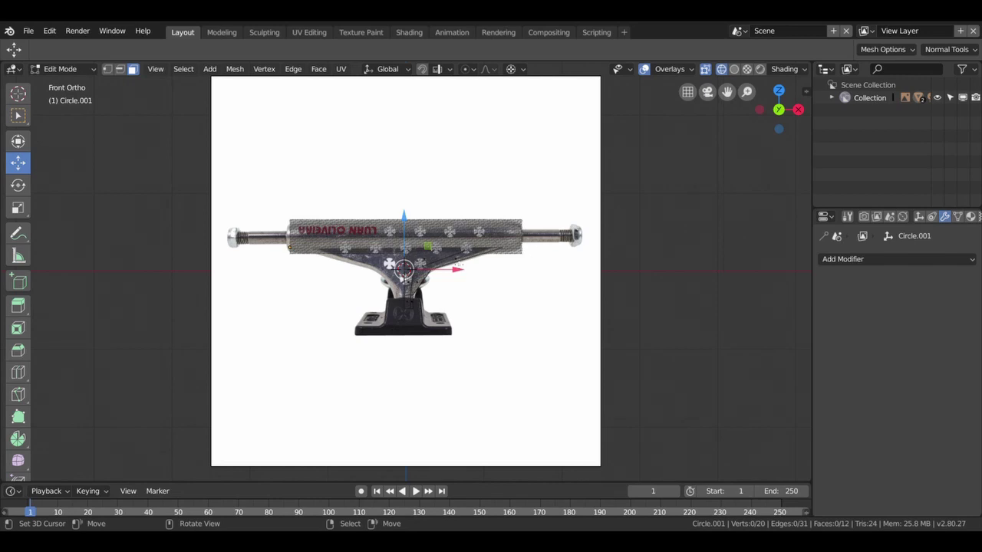
- Return to solid shading and Object Mode, selecting the axle bar and hanger
key("z")
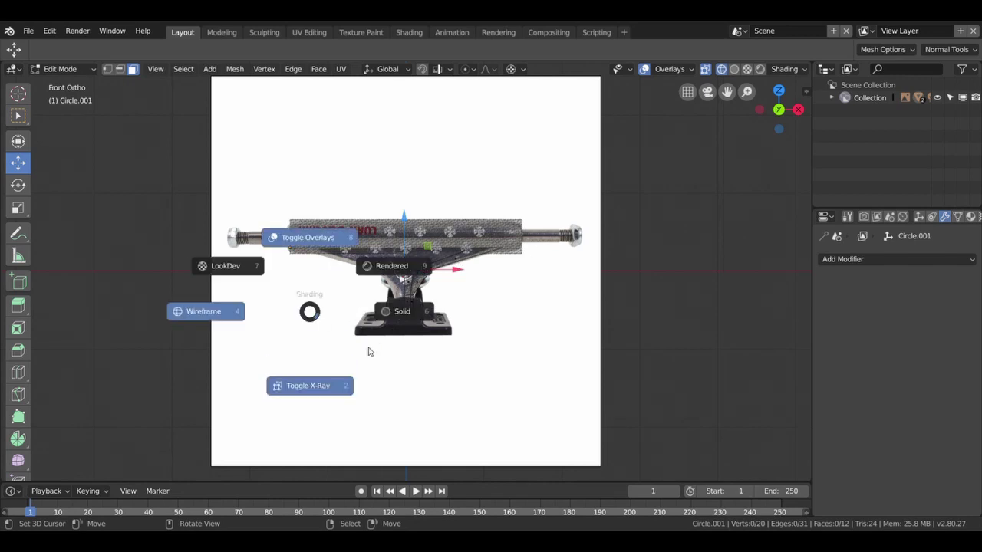
left_click(407, 321)
key("Tab")
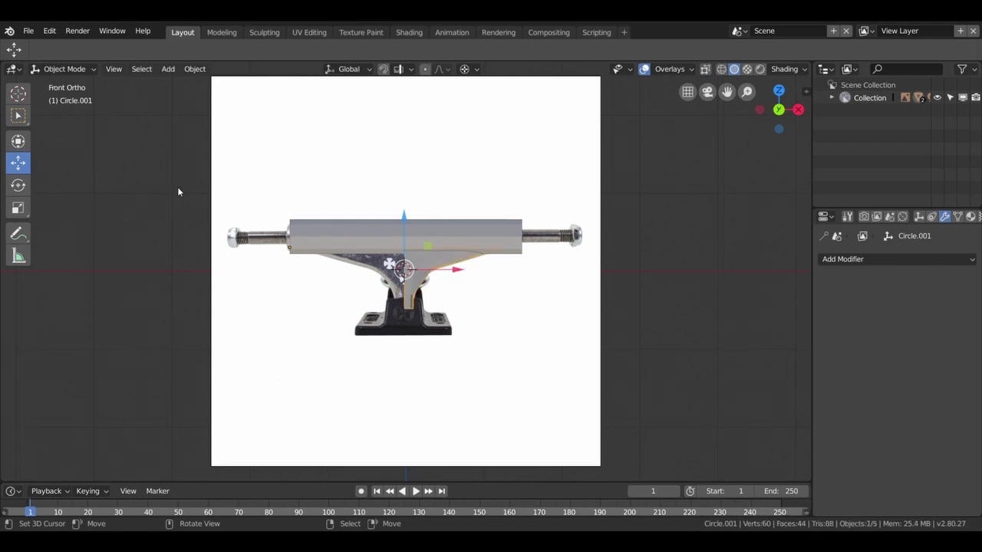
left_click(354, 250)
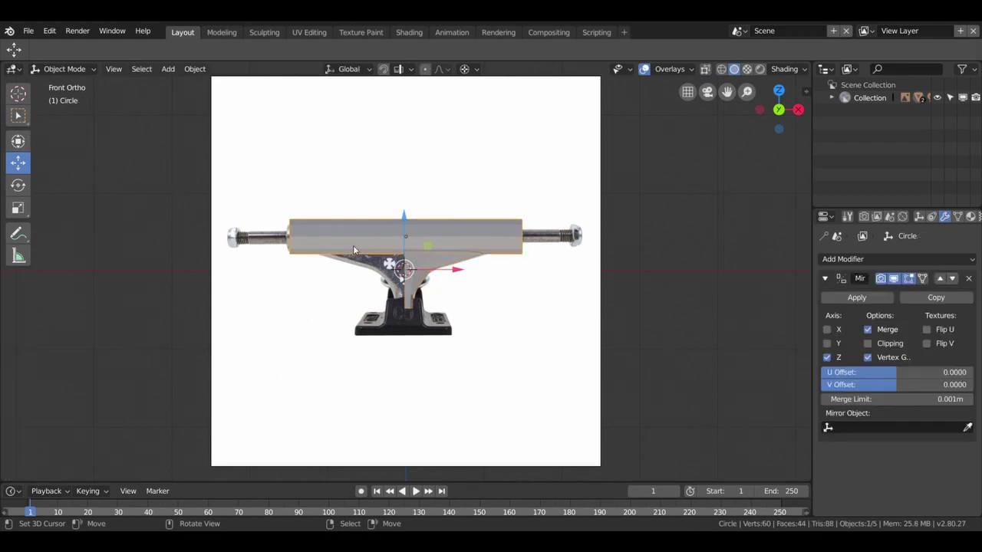
left_click(374, 246, "shift")
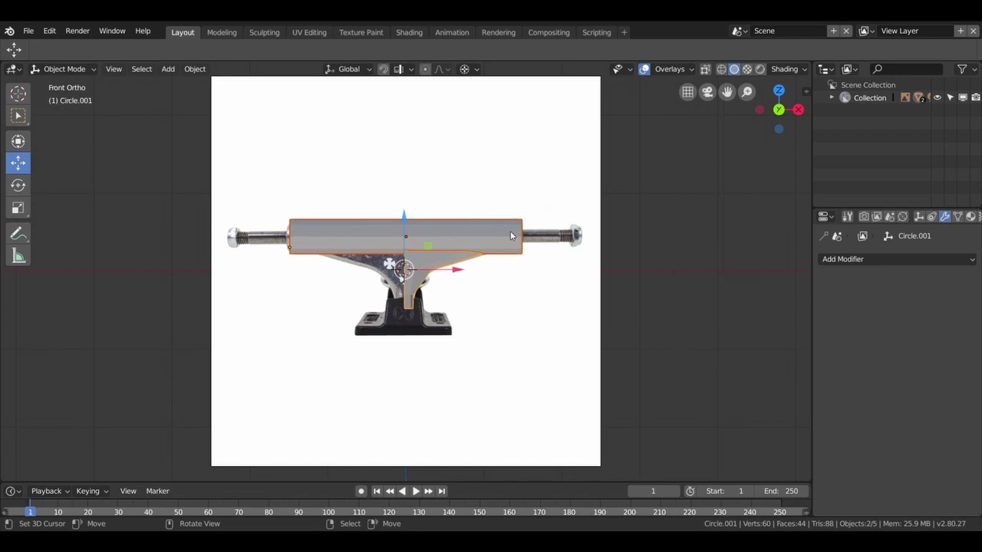
- Select the hanger, then the axle bar as active, and join them with Ctrl+J
left_click(460, 231)
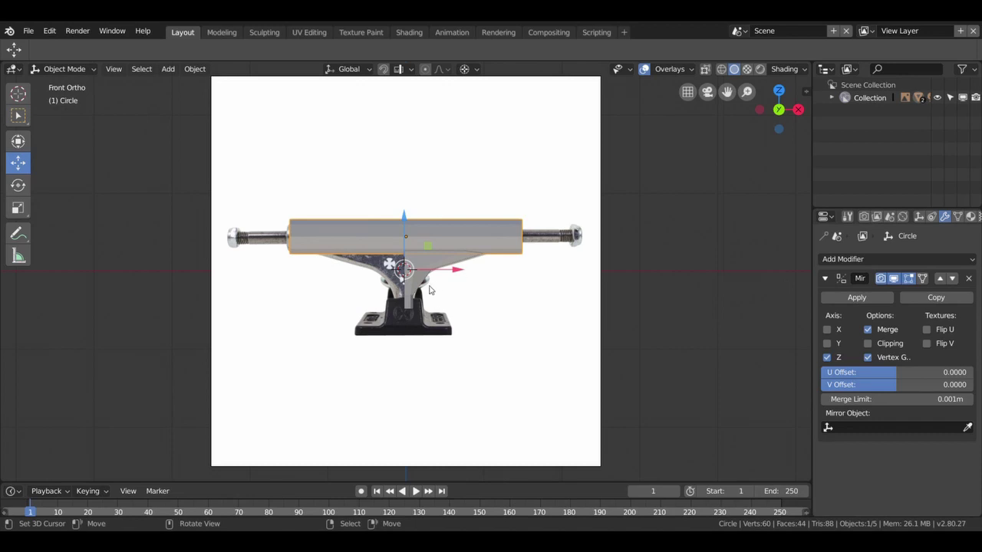
left_click(477, 225, "shift")
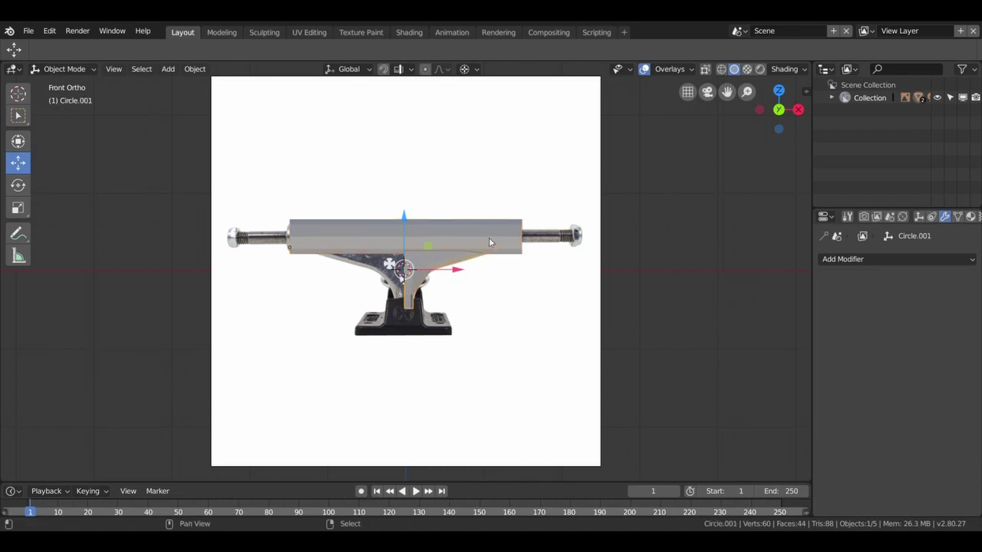
left_click(488, 243, "shift")
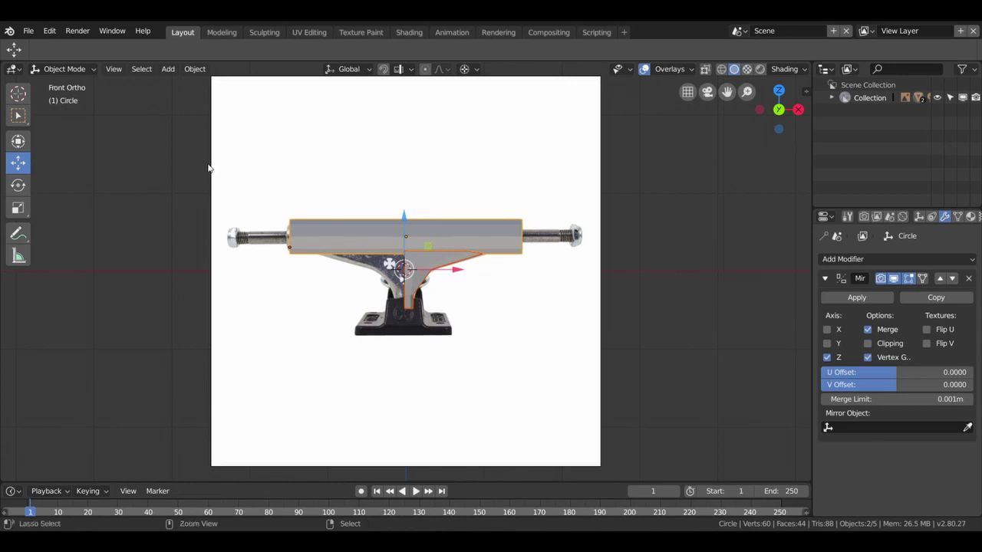
key("ctrl+j")
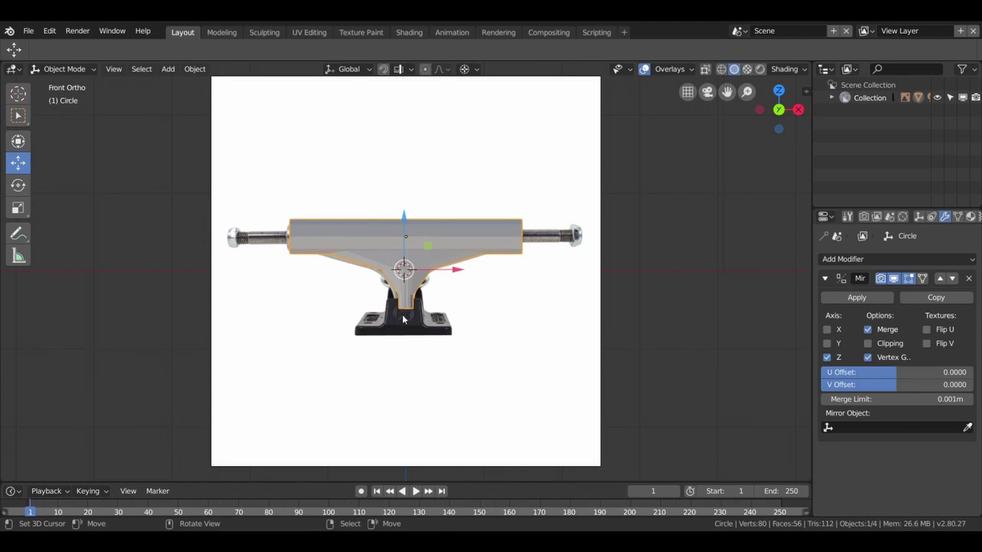
mouse_move(368, 346)
middle_mouse_down()
mouse_move(513, 350)
mouse_move(250, 358)
mouse_move(252, 366)
mouse_move(338, 366)
mouse_move(358, 342)
mouse_move(467, 344)
mouse_move(461, 307)
mouse_move(421, 329)
mouse_move(420, 344)
mouse_move(469, 350)
mouse_move(427, 264)
mouse_move(499, 180)
mouse_move(486, 165)
mouse_move(500, 160)
mouse_move(496, 182)
mouse_move(614, 163)
middle_mouse_up()
- Loop-cut across the axle bar and slide the new edge loop to factor -0.404
scroll(494, 184, "up", 2)
key("Tab")
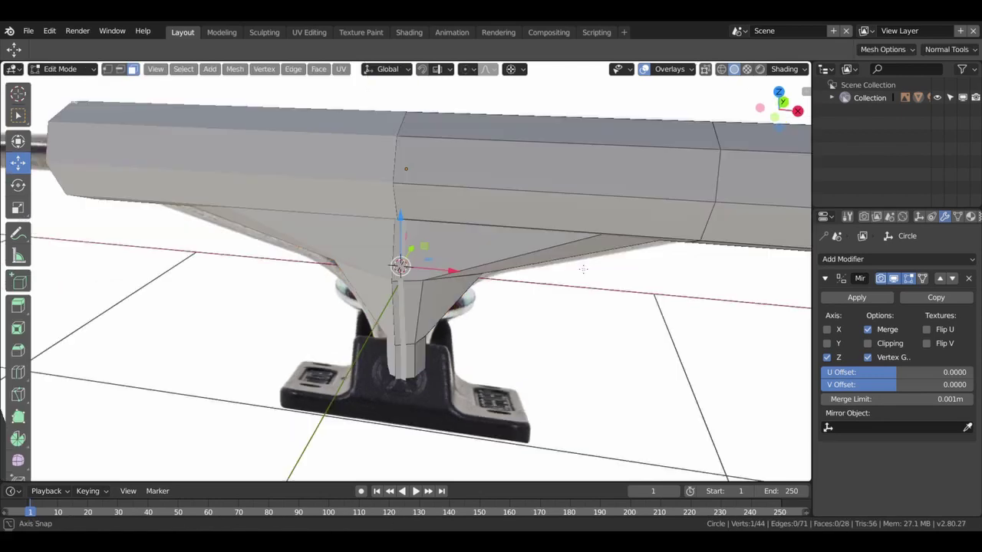
key("ctrl+r")
key("Escape")
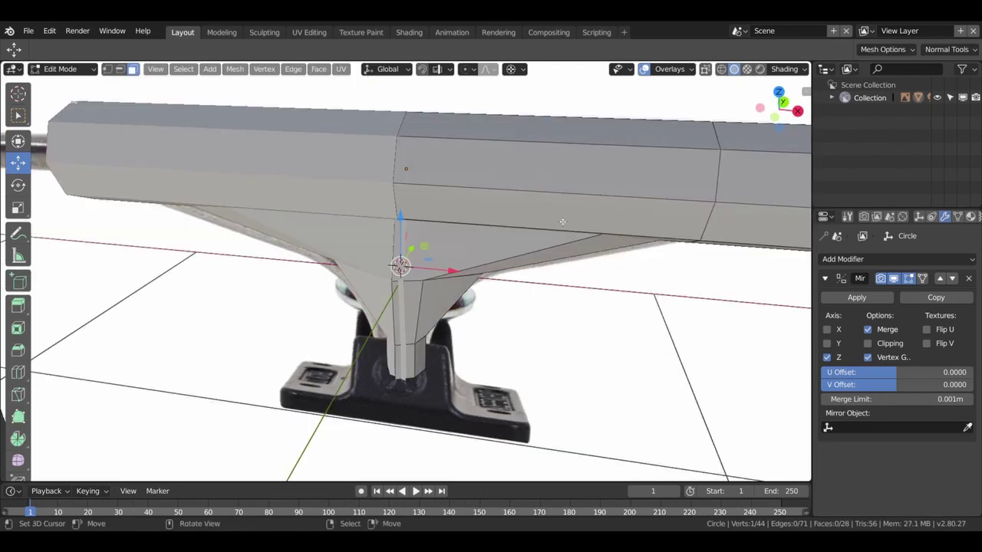
key("ctrl+r")
left_click(628, 184)
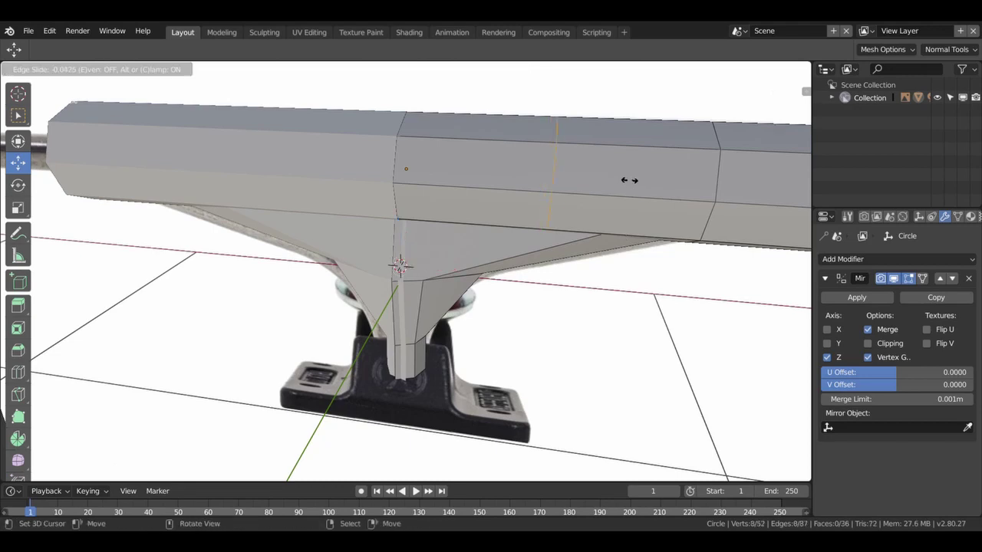
left_click(685, 190)
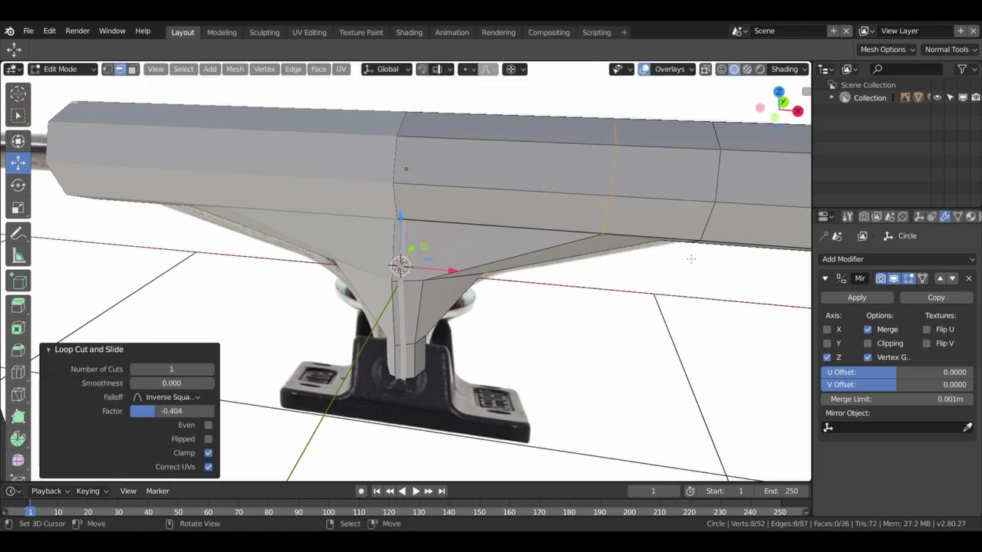
middle_click_drag(692, 258, 775, 249)
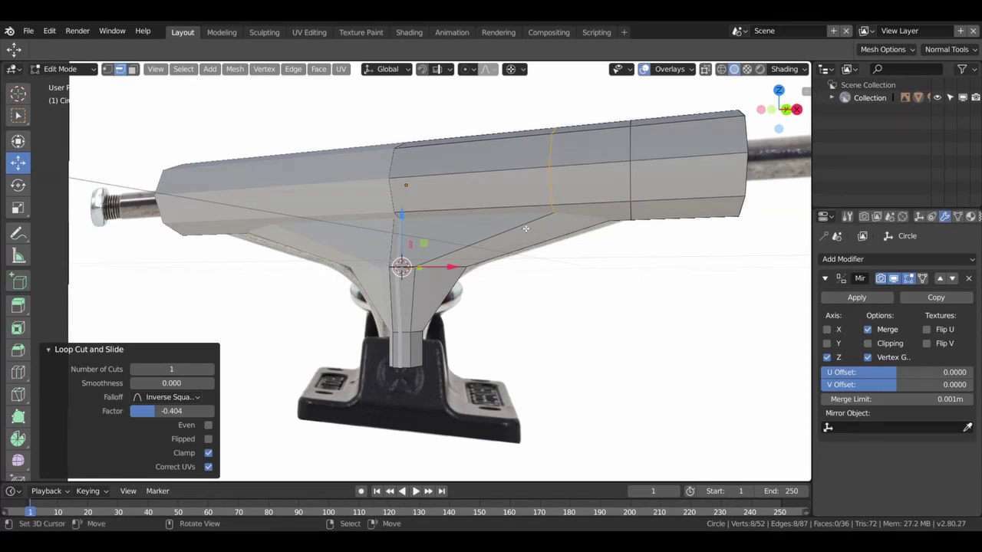
- In face select mode, pick two thin face strips on the hanger
left_click(132, 69)
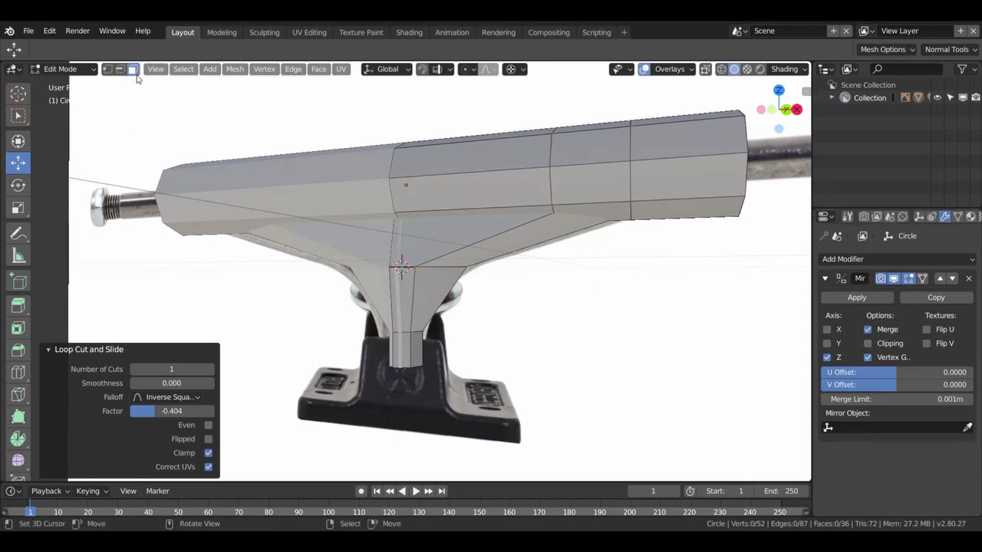
left_click(529, 215)
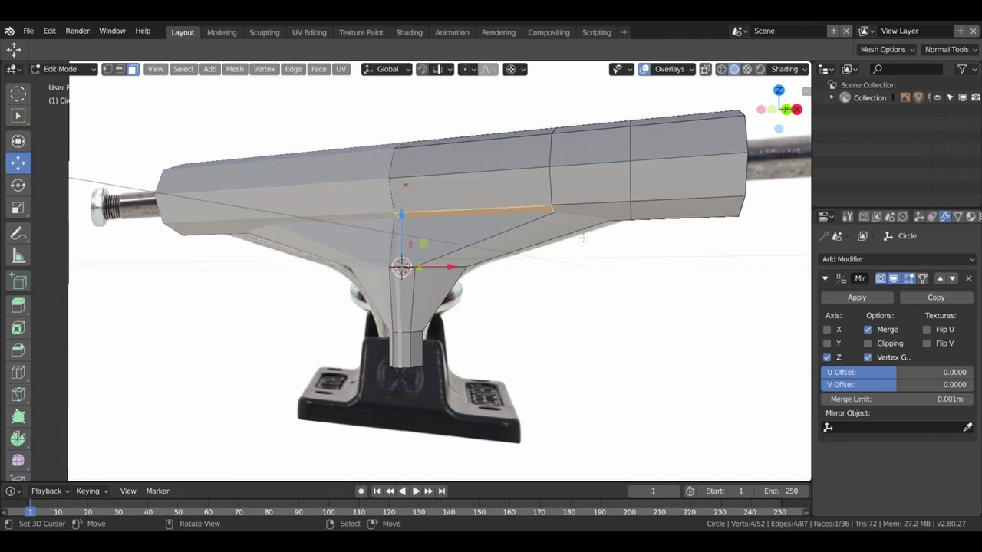
middle_click_drag(583, 238, 368, 185)
left_click(368, 185, "shift")
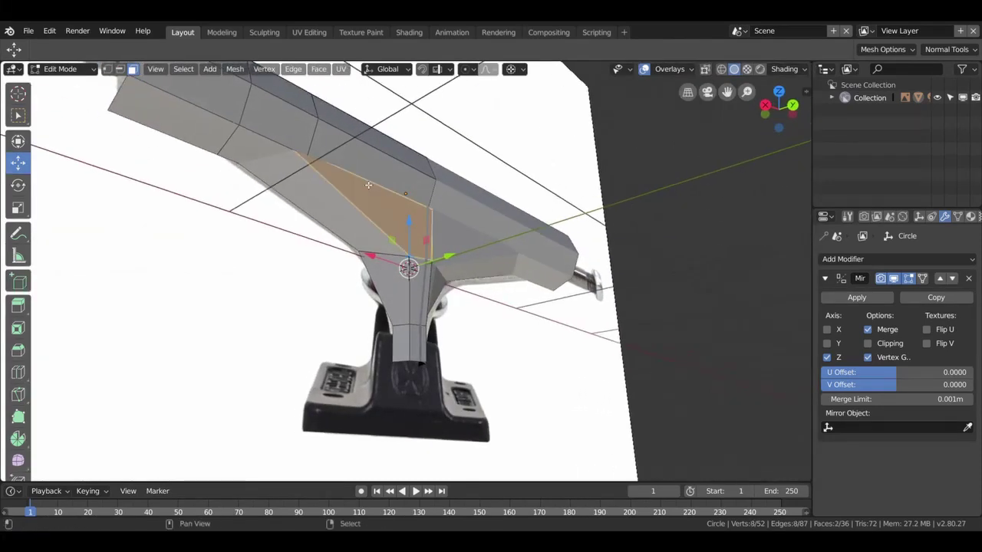
- Switch the viewport to wireframe display
middle_click_drag(369, 185, 467, 216)
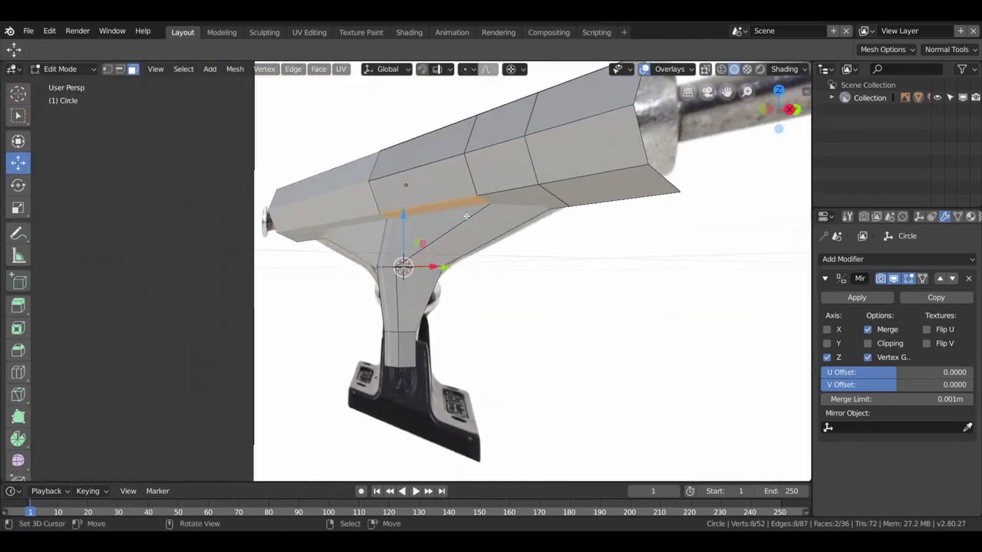
key("z")
left_click(395, 217)
middle_click_drag(506, 243, 514, 236)
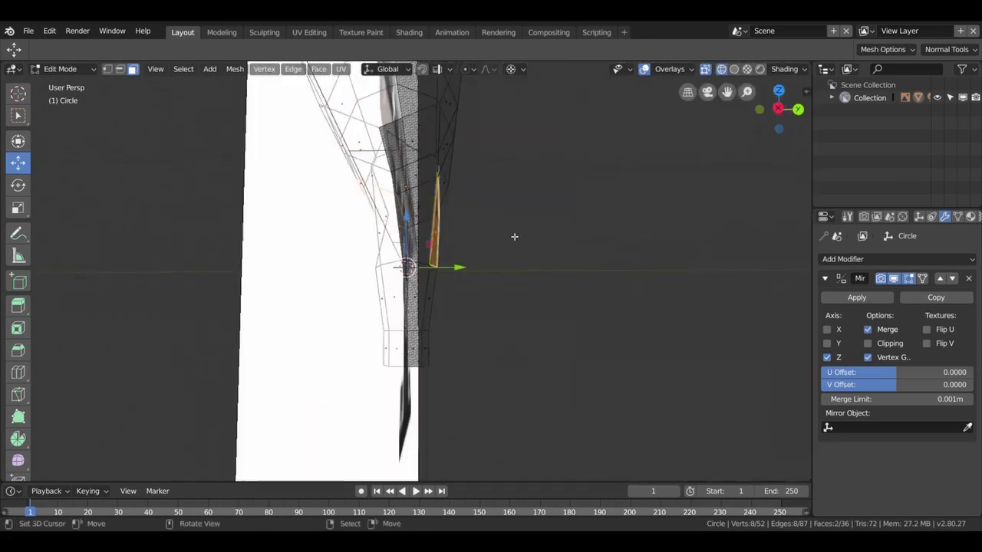
- Expand Collection in the Outliner and hide the Empty holding the reference image
left_click(905, 99)
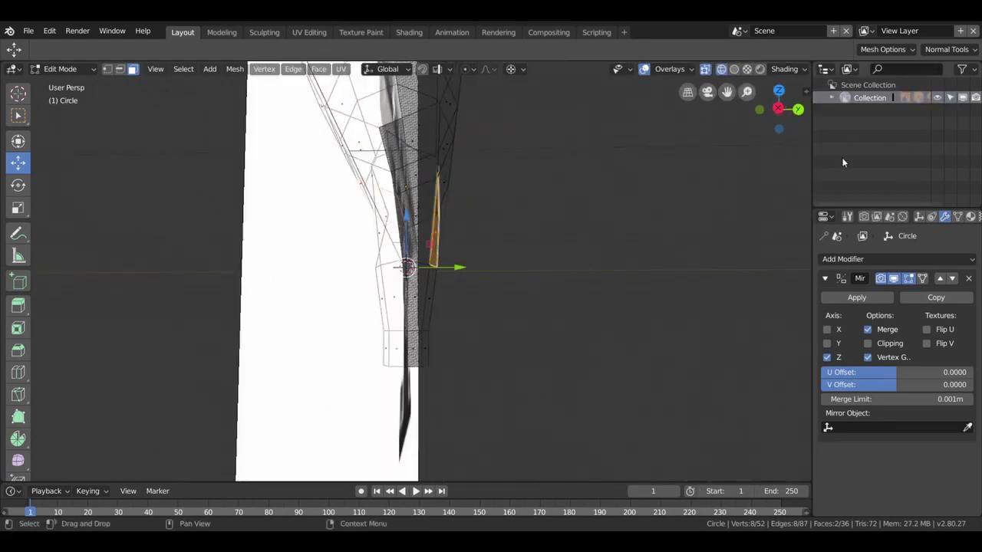
left_click(827, 98)
left_click(938, 98)
left_click(937, 98)
left_click(832, 97)
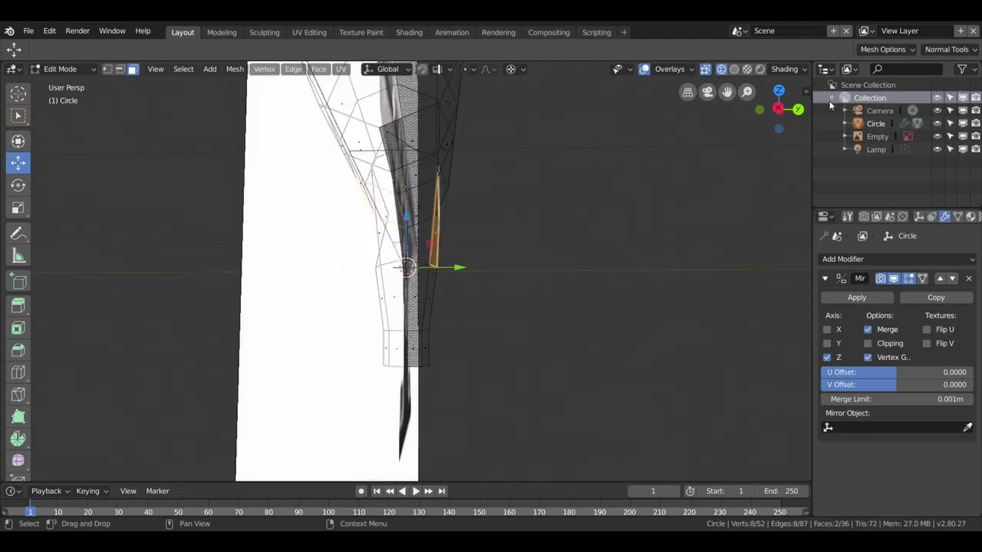
left_click(937, 136)
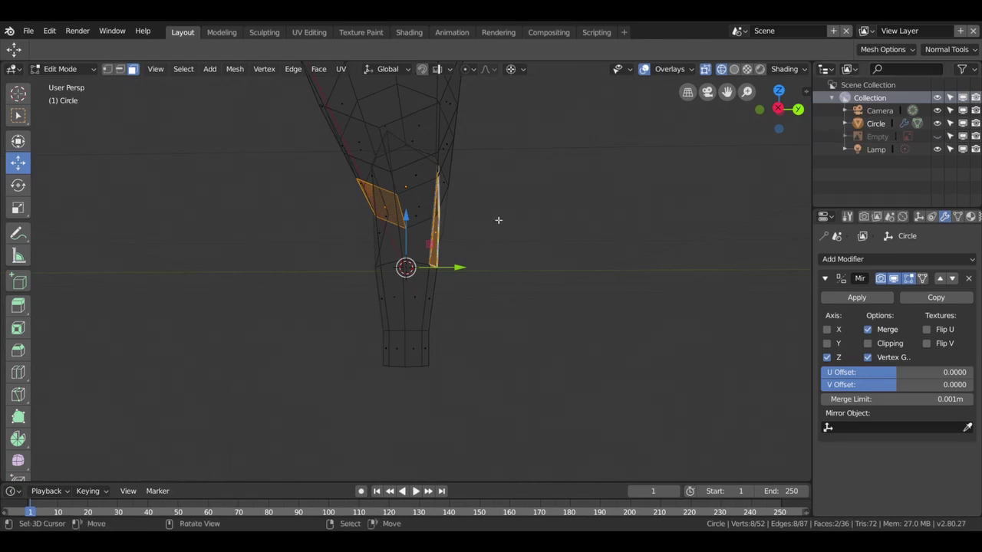
middle_click_drag(500, 220, 509, 186)
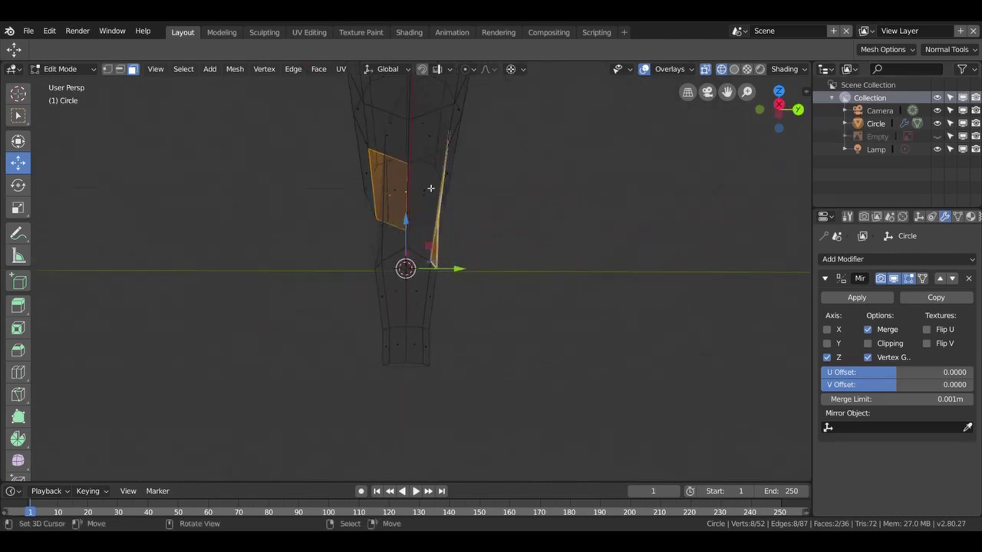
- Select two adjacent front faces of the hanger
left_click(430, 188)
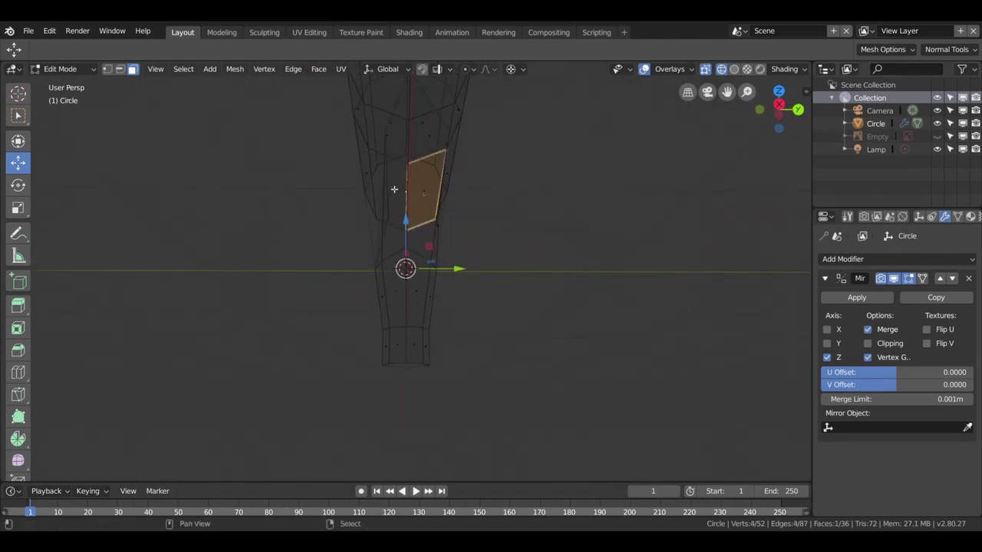
left_click(400, 202, "shift")
left_click(400, 197)
left_click(425, 195)
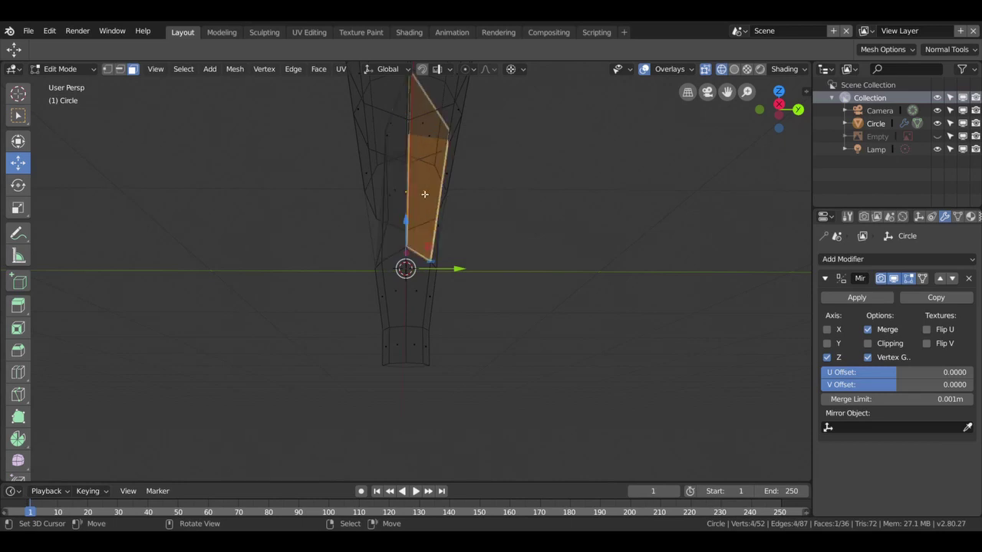
left_click(426, 204)
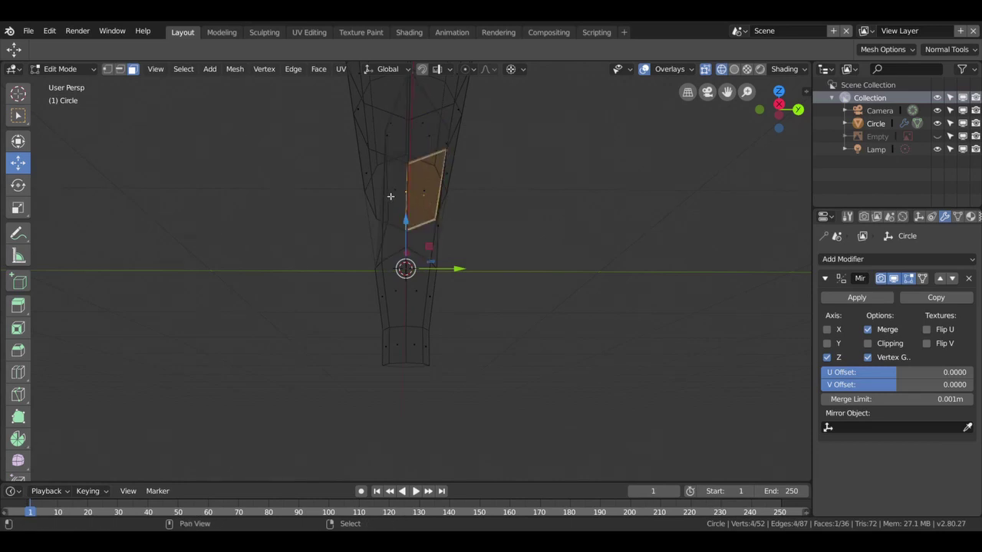
left_click(391, 196, "shift")
middle_click_drag(390, 196, 530, 206)
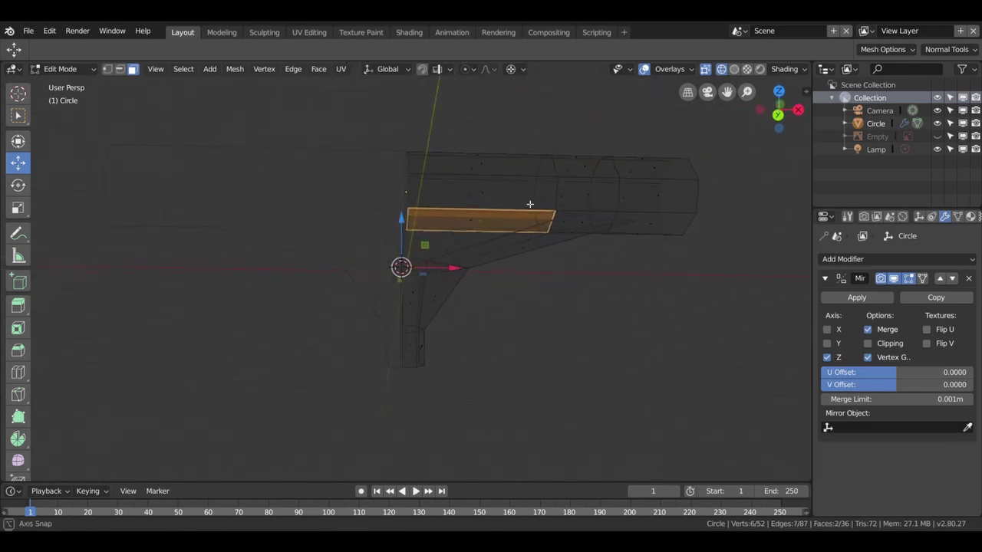
middle_click_drag(530, 206, 515, 177)
- Delete the two selected faces, then two more faces on the hanger's arm
key("x")
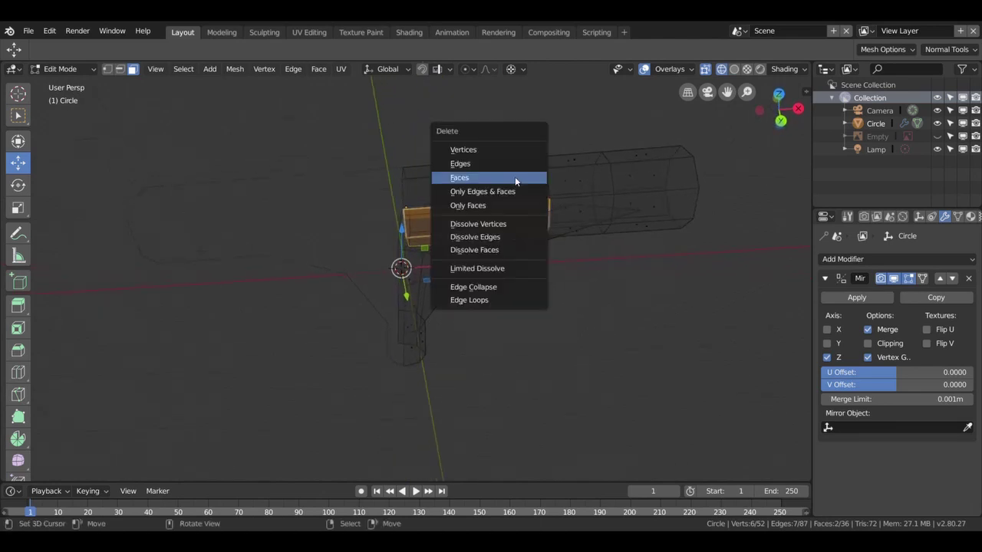
left_click(515, 179)
mouse_move(526, 274)
middle_mouse_down()
mouse_move(531, 334)
mouse_move(529, 284)
mouse_move(492, 296)
mouse_move(464, 281)
mouse_move(486, 293)
mouse_move(513, 230)
mouse_move(522, 248)
mouse_move(553, 225)
middle_mouse_up()
left_click(596, 183)
left_click(591, 218, "shift")
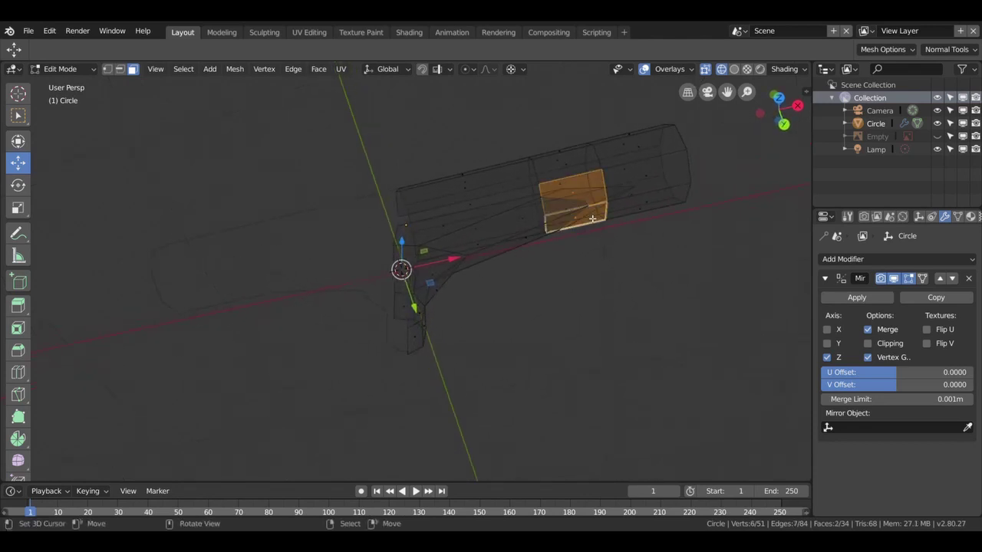
key("x")
left_click(588, 218)
mouse_move(563, 225)
middle_mouse_down()
mouse_move(543, 235)
mouse_move(568, 256)
mouse_move(624, 228)
middle_mouse_up()
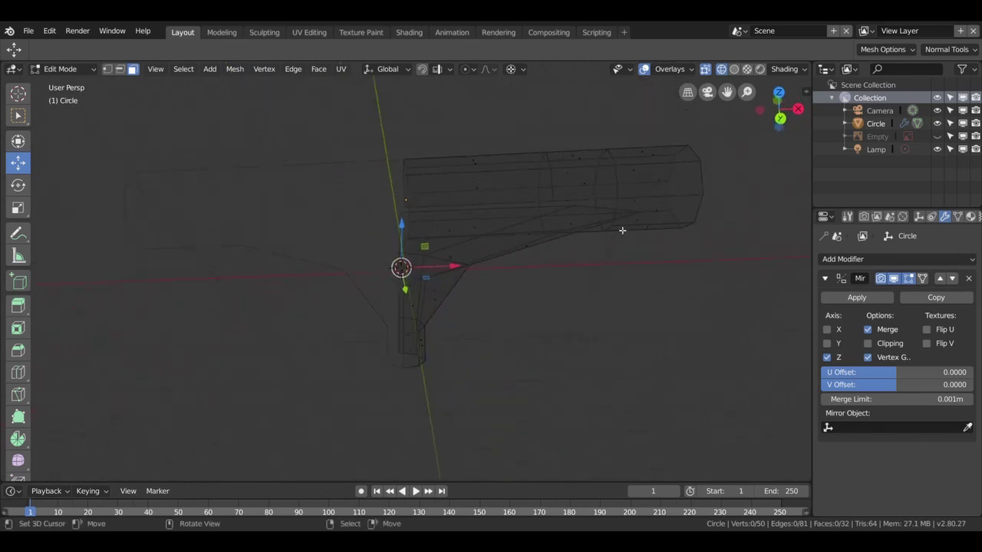
- Switch the viewport back to solid shading
scroll(461, 216, "up", 2)
mouse_move(500, 183)
middle_mouse_down()
mouse_move(499, 204)
mouse_move(507, 184)
middle_mouse_up()
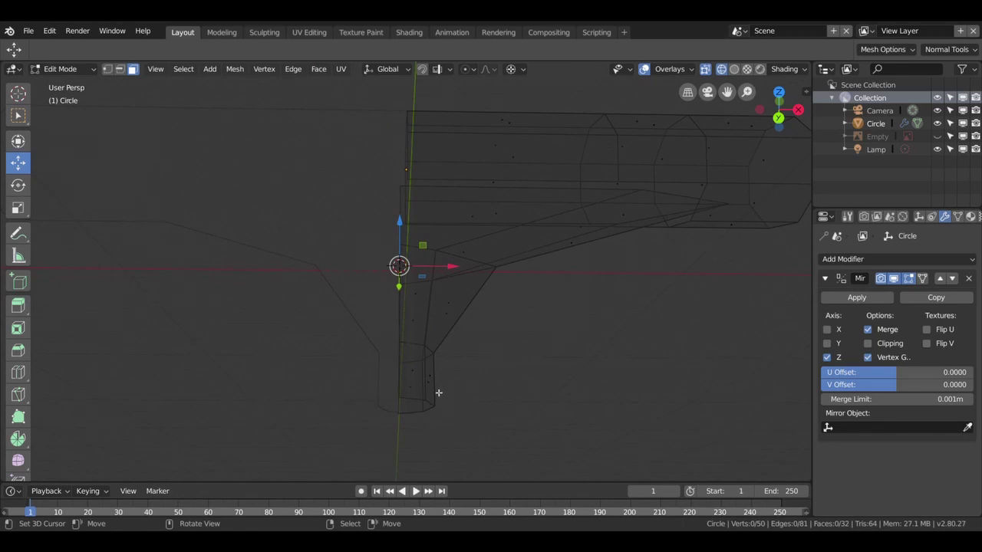
key("z")
left_click(702, 320)
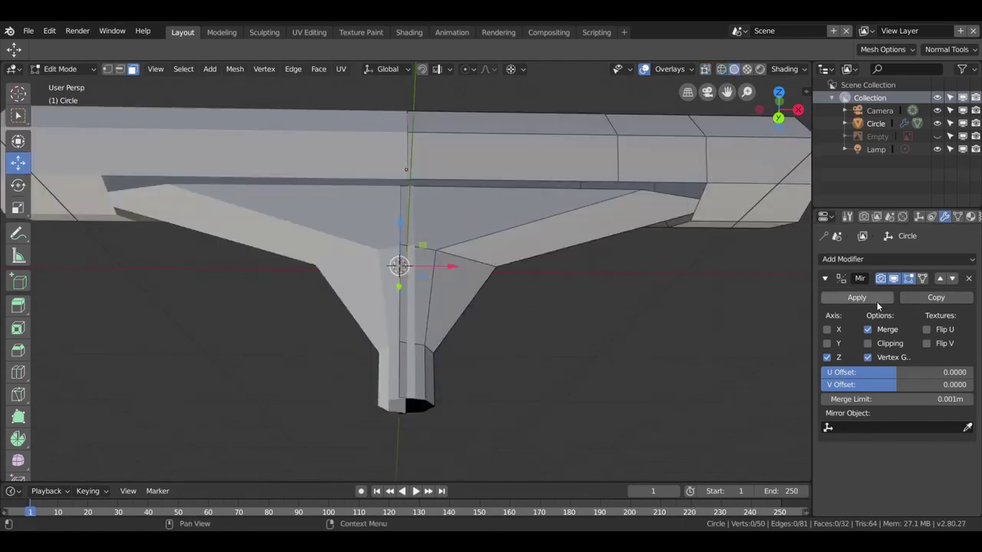
- Turn off the Mirror modifier's Edit Mode display and zoom in on the hanger
left_click(910, 279)
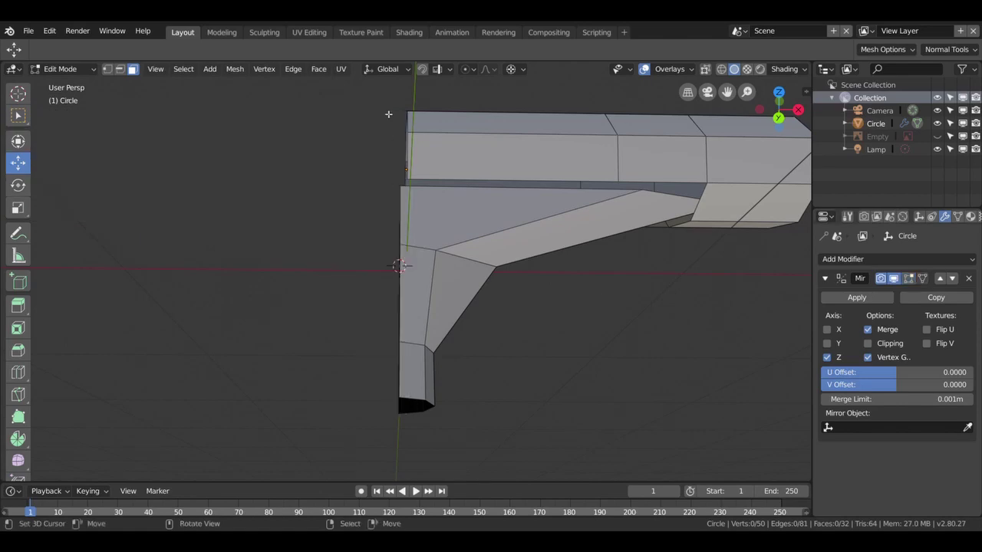
mouse_move(412, 259)
middle_mouse_down()
mouse_move(589, 210)
mouse_move(428, 308)
mouse_move(458, 211)
middle_mouse_up()
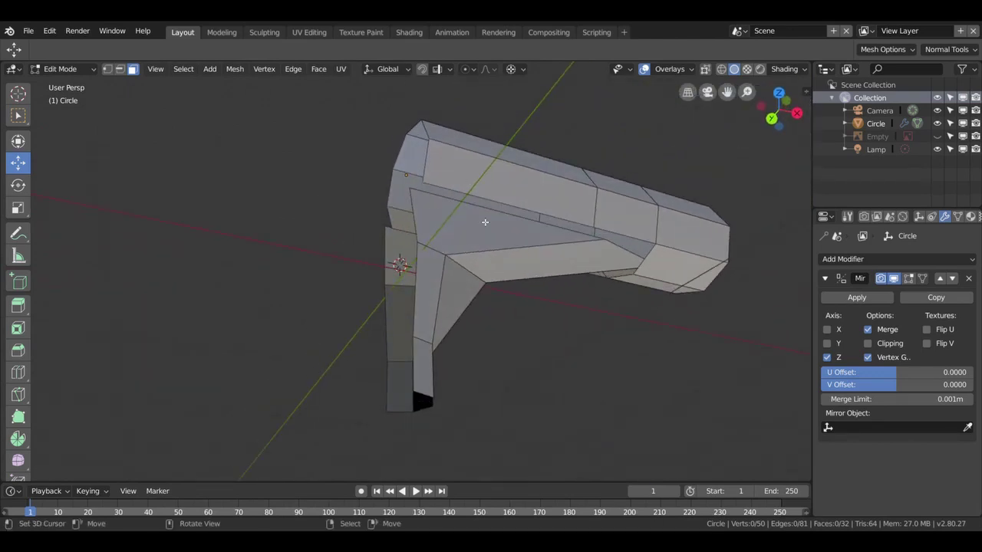
middle_click_drag(470, 186, 479, 271)
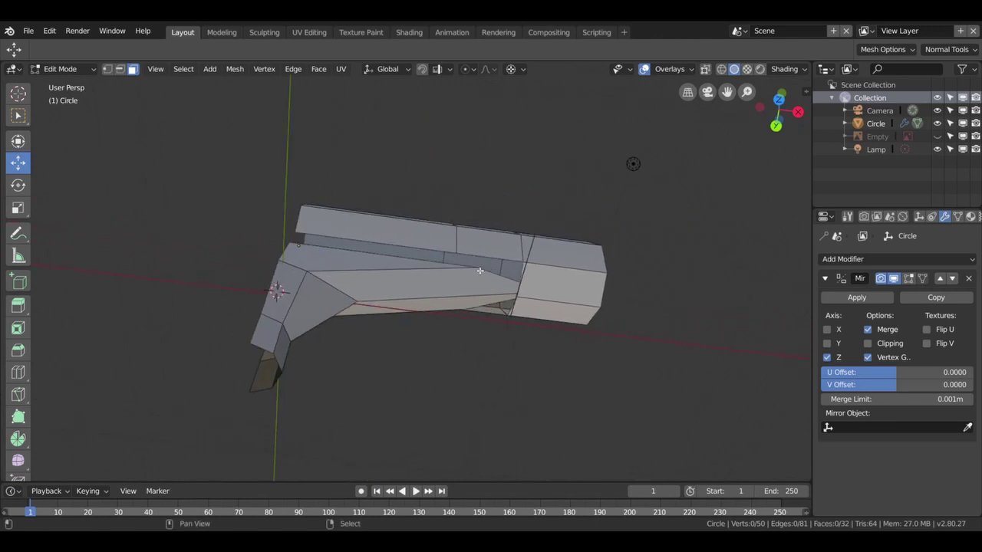
scroll(479, 271, "up", 5)
middle_click_drag(480, 271, 118, 84)
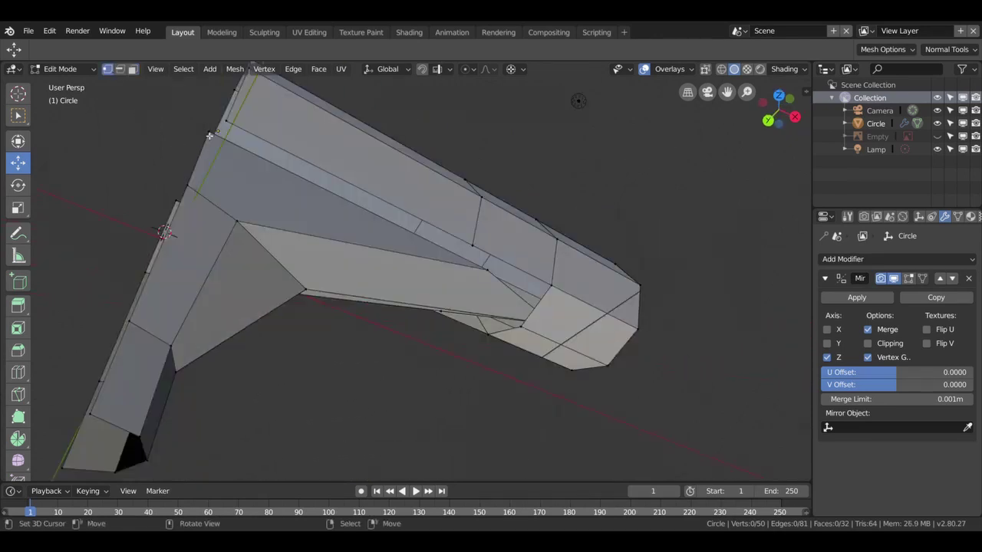
- Move the top-left vertex toward its neighbour and select both for an Alt+M merge
left_click_drag(214, 136, 245, 158)
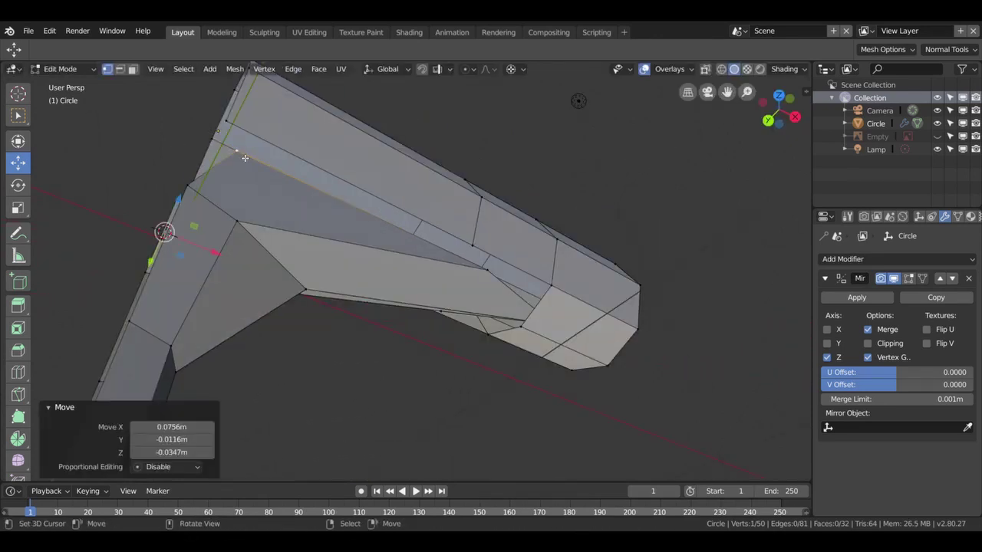
left_click(227, 122, "shift")
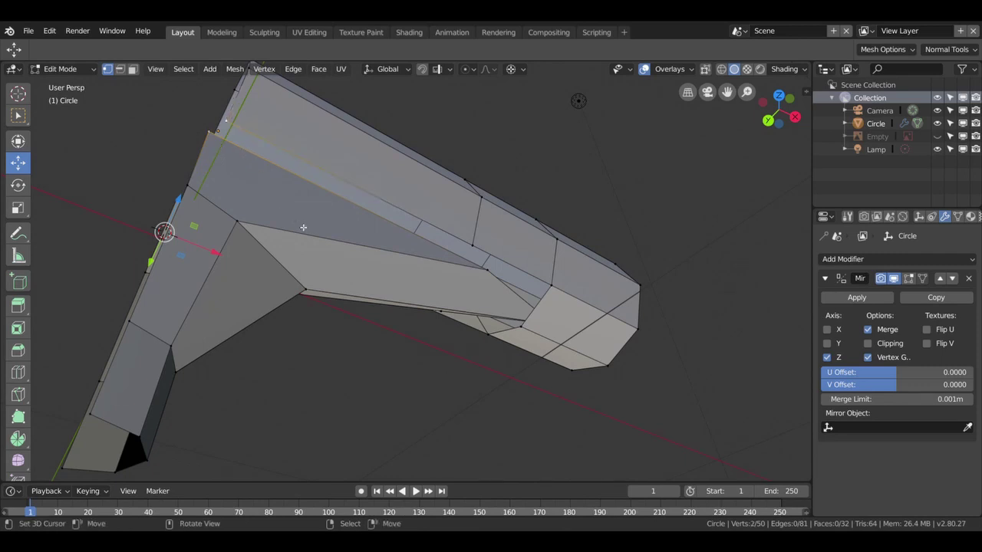
key("alt+m")
key("ctrl+z")
left_click(228, 123, "shift")
key("alt+m")
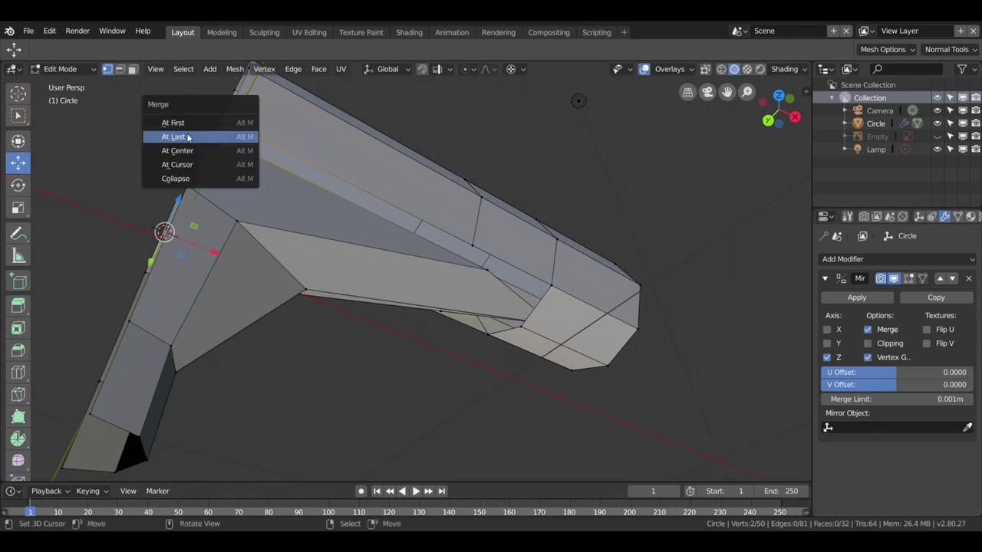
- Merge the top-left vertex pair and a second vertex pair At Last
left_click(190, 138)
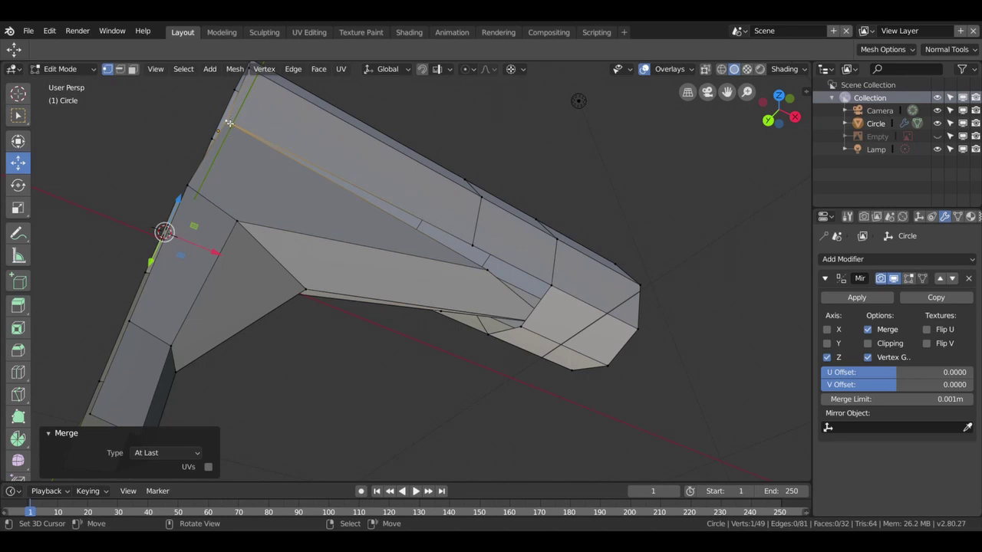
middle_click_drag(243, 155, 299, 155)
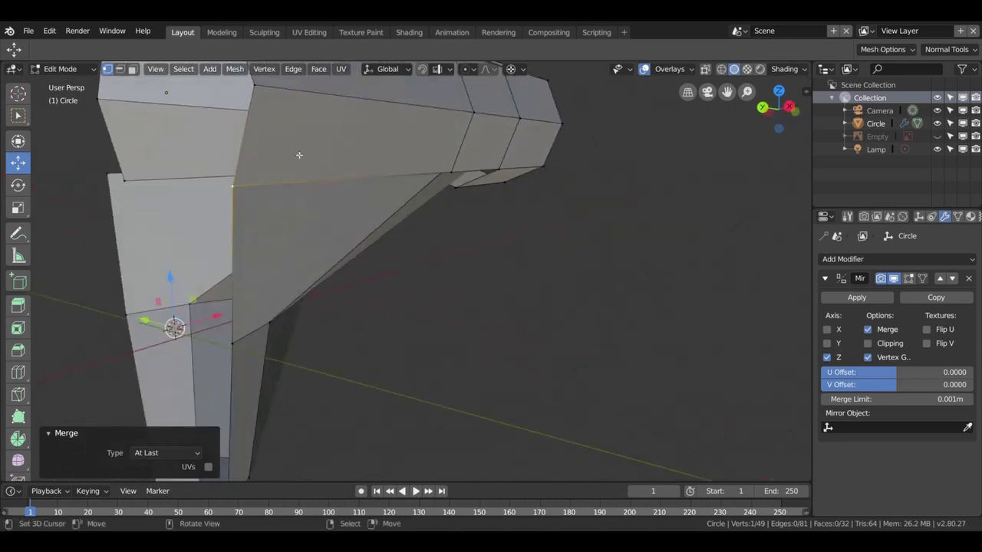
middle_click_drag(390, 245, 355, 190)
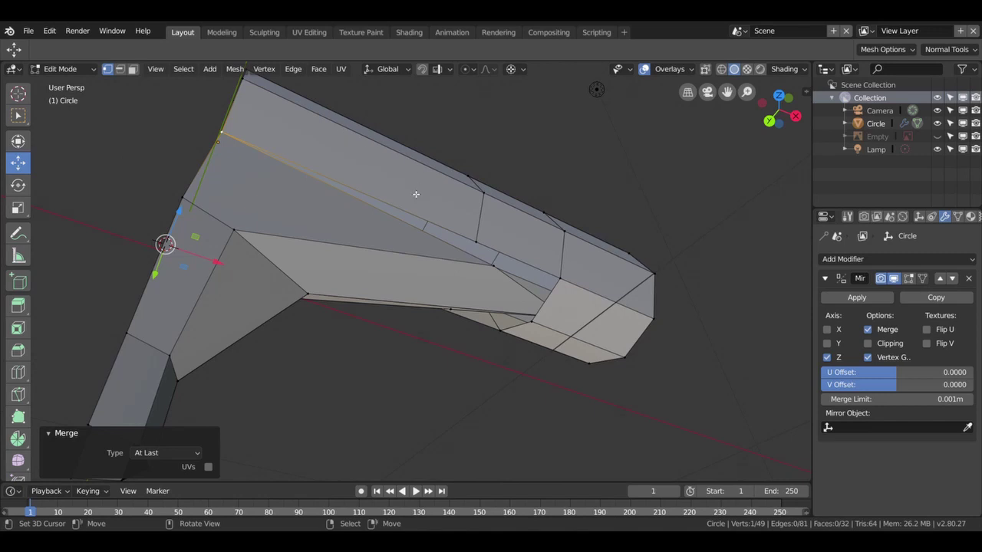
middle_click_drag(419, 190, 364, 263)
left_click(546, 219)
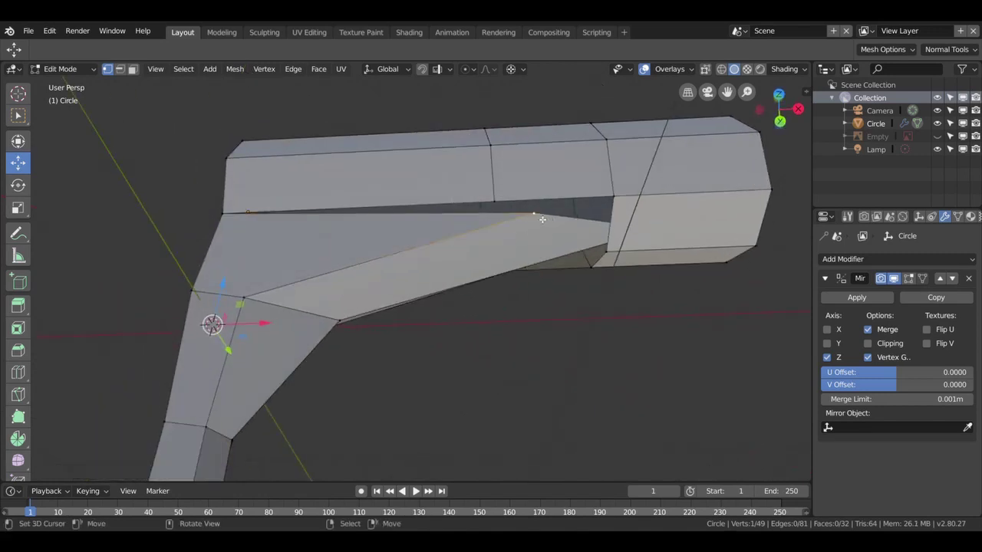
left_click(507, 203, "shift")
key("alt+m")
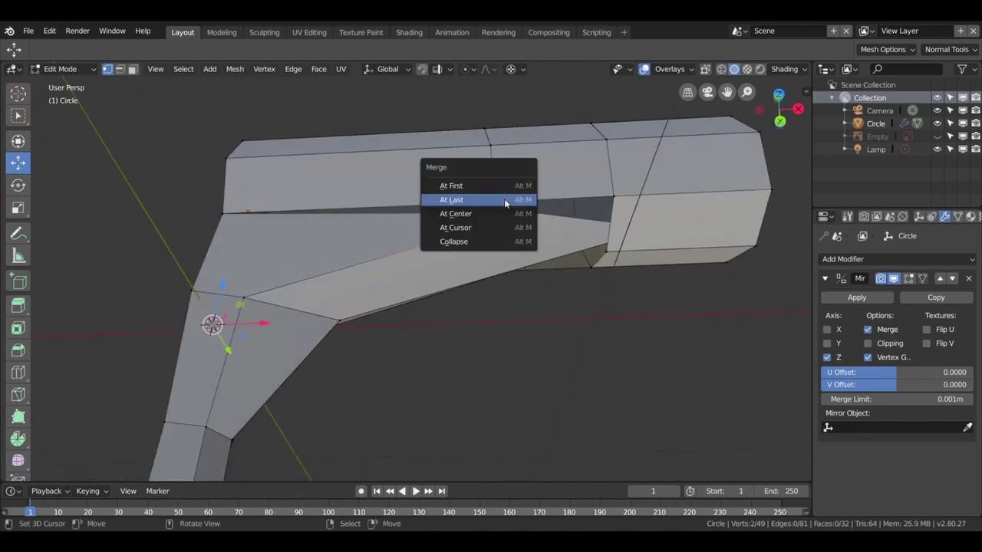
left_click(504, 199)
middle_click_drag(602, 221, 698, 251)
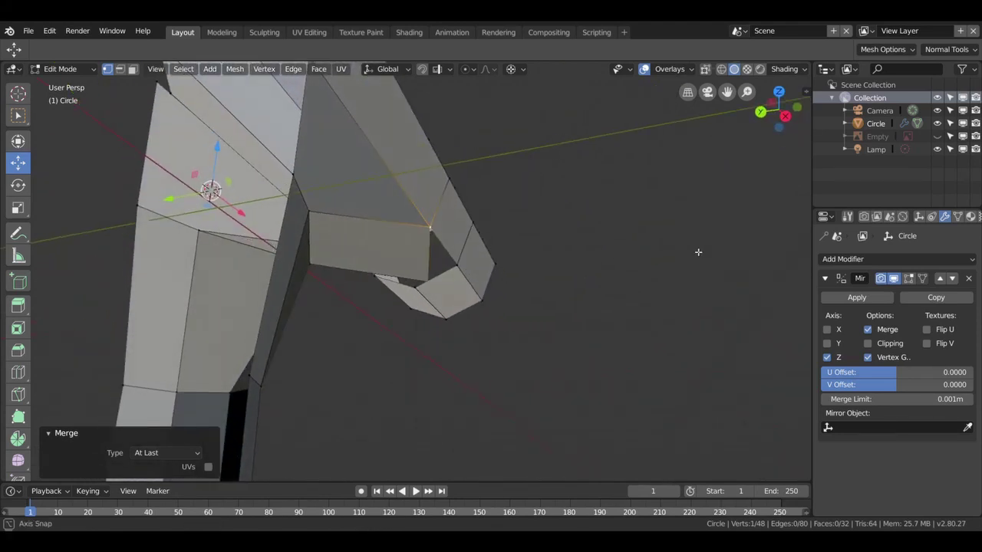
mouse_move(698, 251)
middle_mouse_down()
mouse_move(682, 173)
mouse_move(615, 299)
middle_mouse_up()
- Switch to wireframe and merge a vertex pair near the arm's lower end
left_click(486, 410)
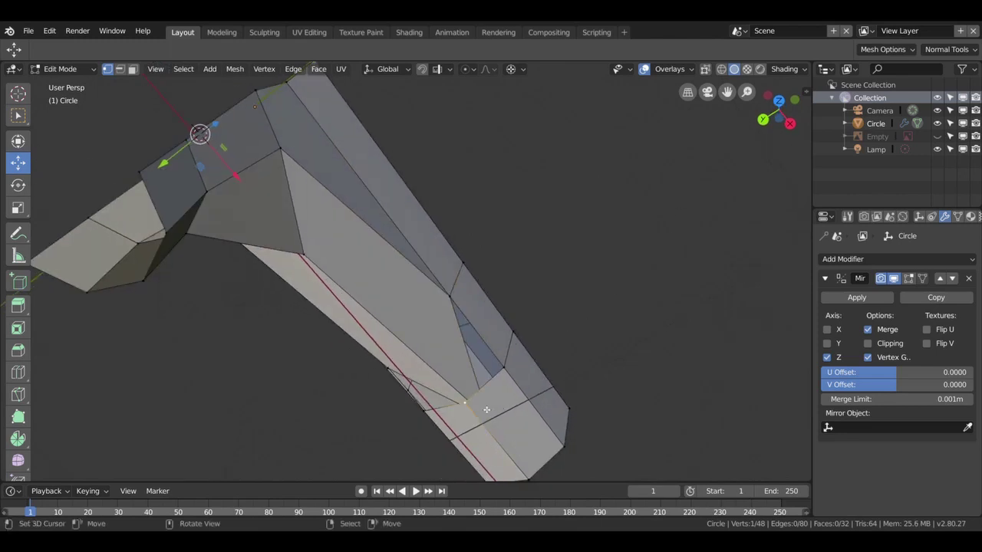
key("z")
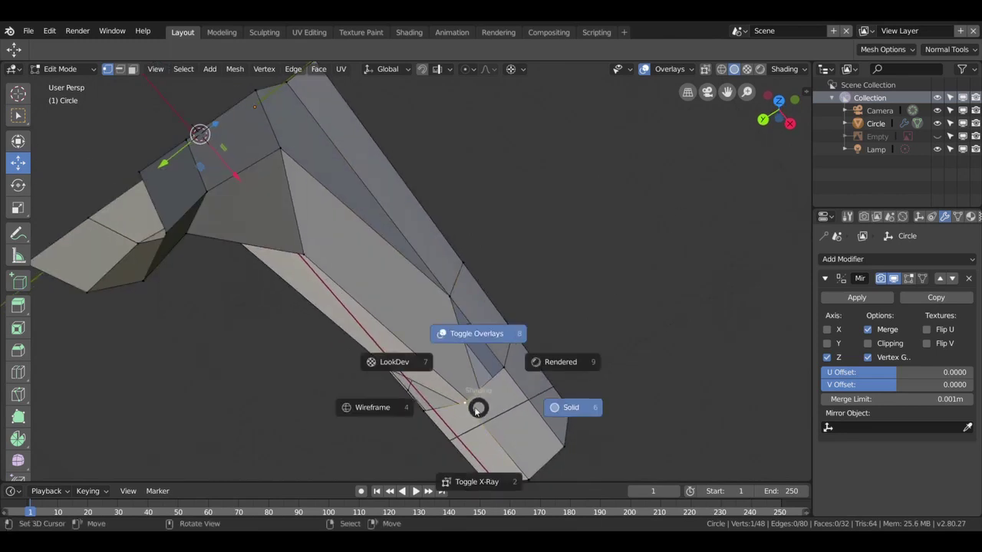
left_click(395, 409)
left_click_drag(477, 407, 501, 425)
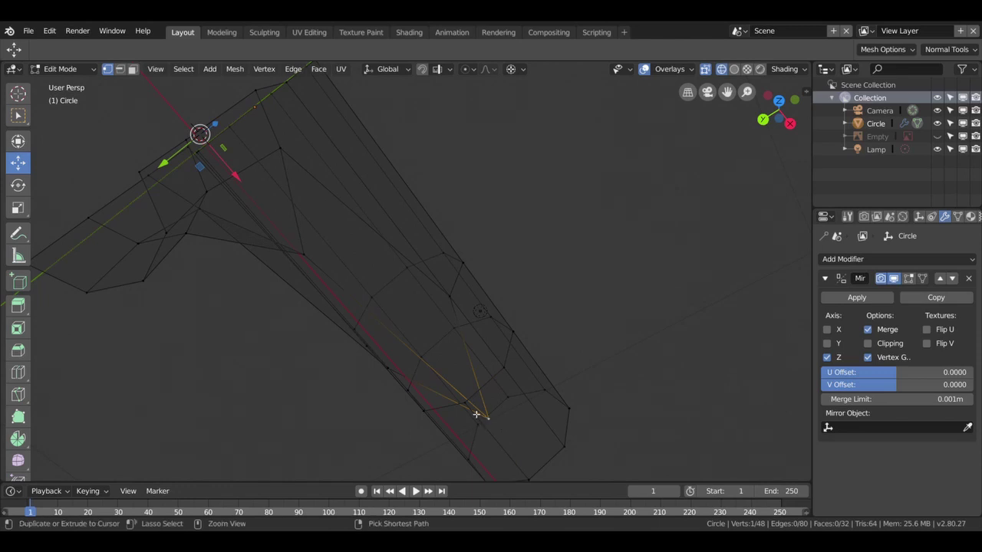
left_click(471, 407, "ctrl")
key("ctrl+z")
left_click(499, 427, "shift")
key("alt+m")
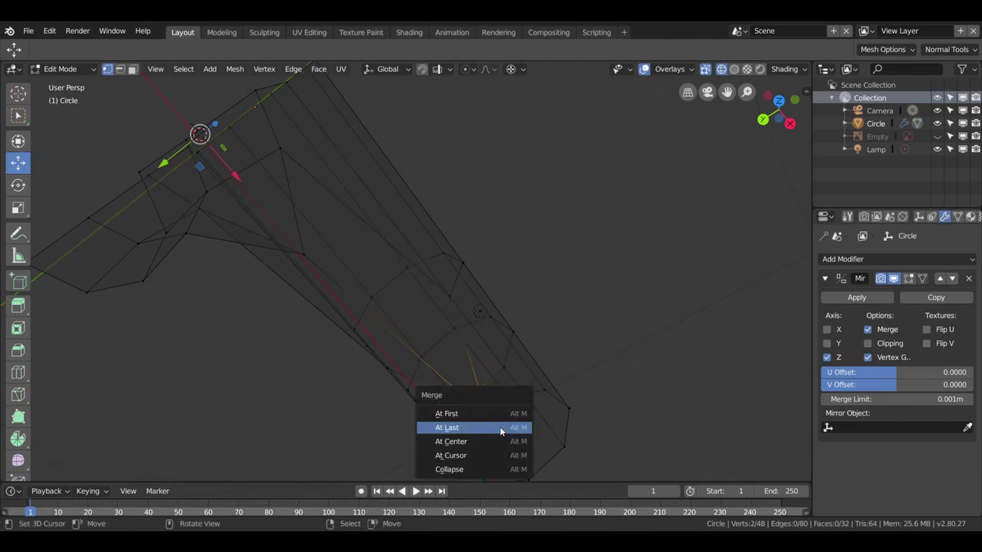
left_click(500, 426)
middle_click_drag(499, 423, 456, 425)
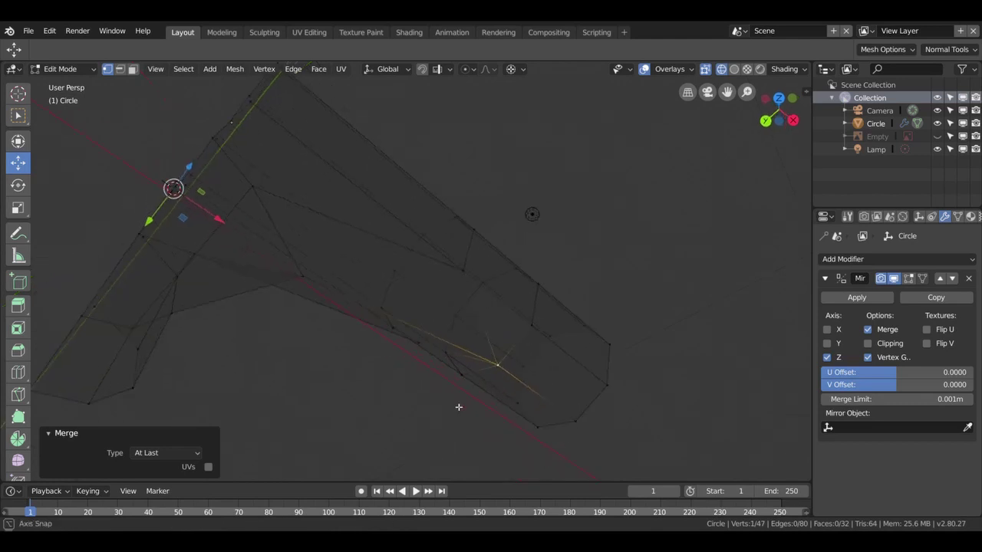
- Merge two more vertex pairs At Last, then return to Object Mode
middle_click_drag(522, 327, 625, 299)
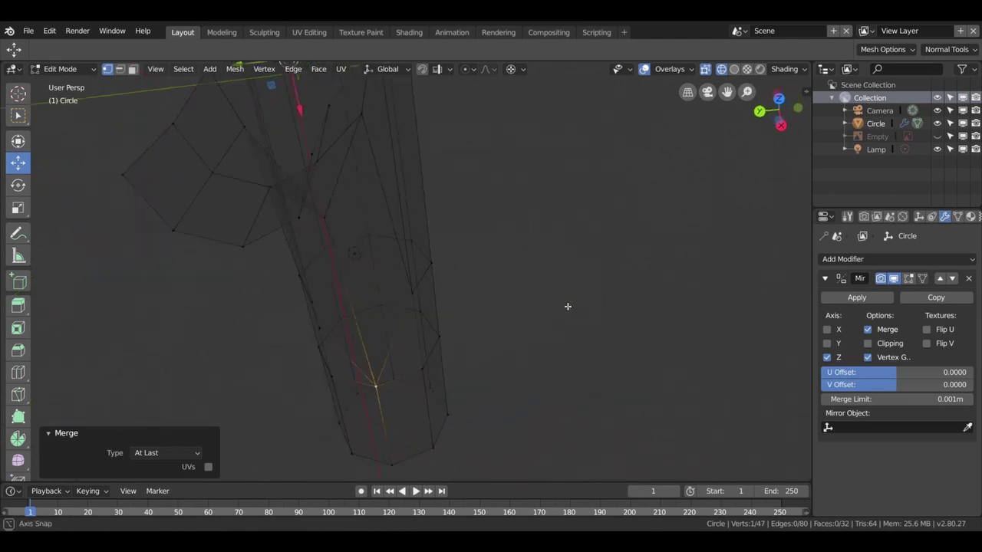
mouse_move(624, 299)
middle_mouse_down()
mouse_move(510, 333)
mouse_move(606, 355)
mouse_move(664, 383)
mouse_move(667, 403)
mouse_move(629, 399)
middle_mouse_up()
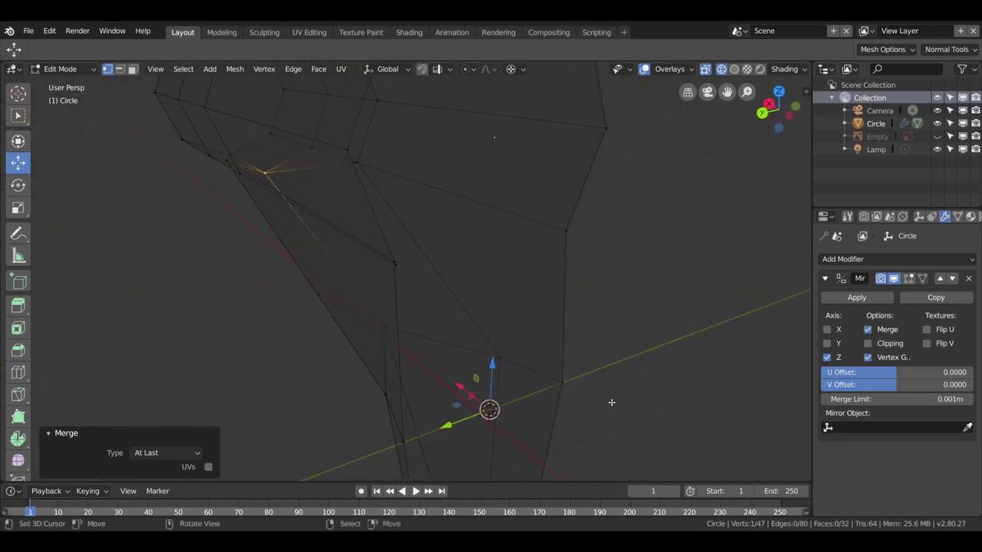
mouse_move(388, 269)
middle_mouse_down()
mouse_move(364, 283)
mouse_move(266, 290)
middle_mouse_up()
left_click(220, 264)
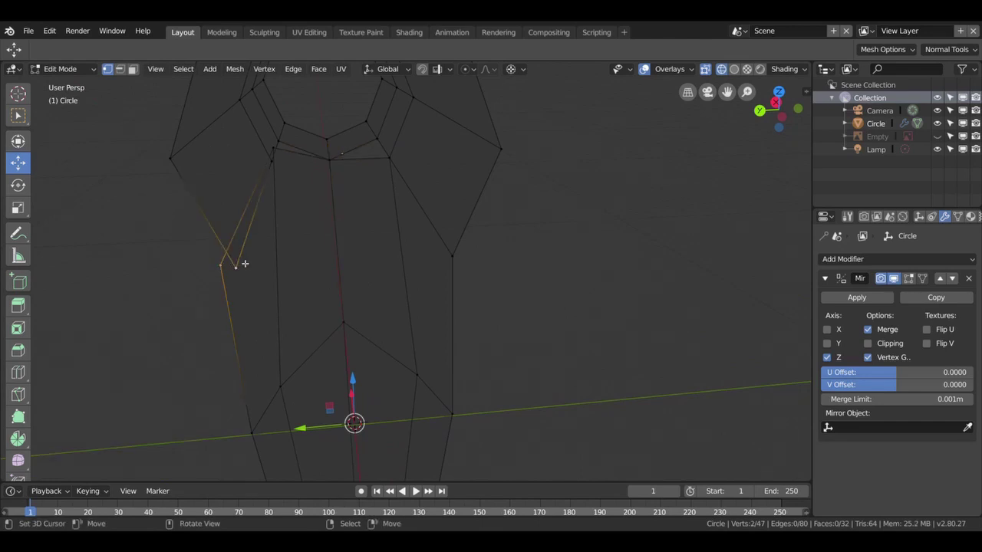
key("alt+m")
left_click(242, 264)
mouse_move(217, 253)
middle_mouse_down()
mouse_move(284, 220)
mouse_move(358, 216)
middle_mouse_up()
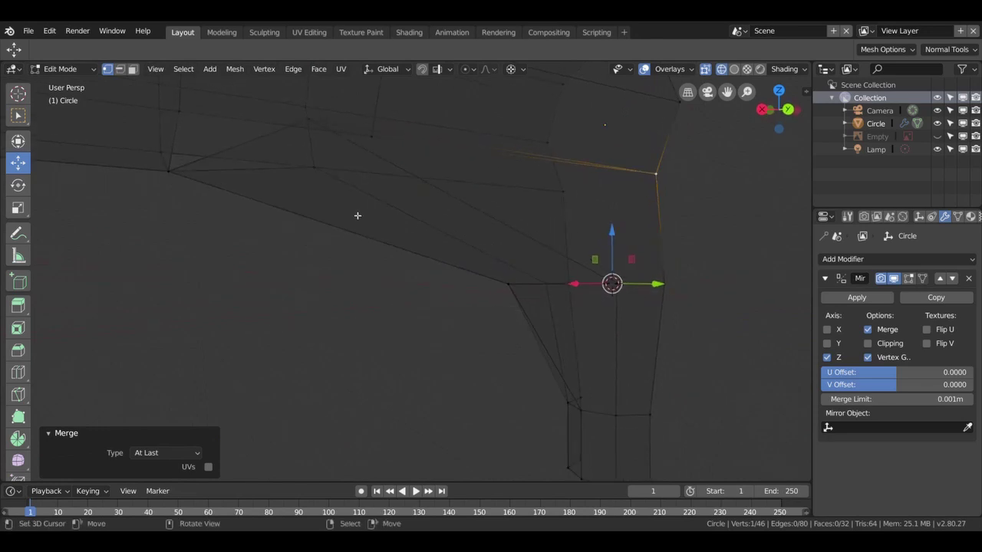
left_click(309, 123)
key("alt+m")
left_click(373, 134)
mouse_move(381, 199)
middle_mouse_down()
mouse_move(373, 213)
mouse_move(372, 163)
middle_mouse_up()
key("Tab")
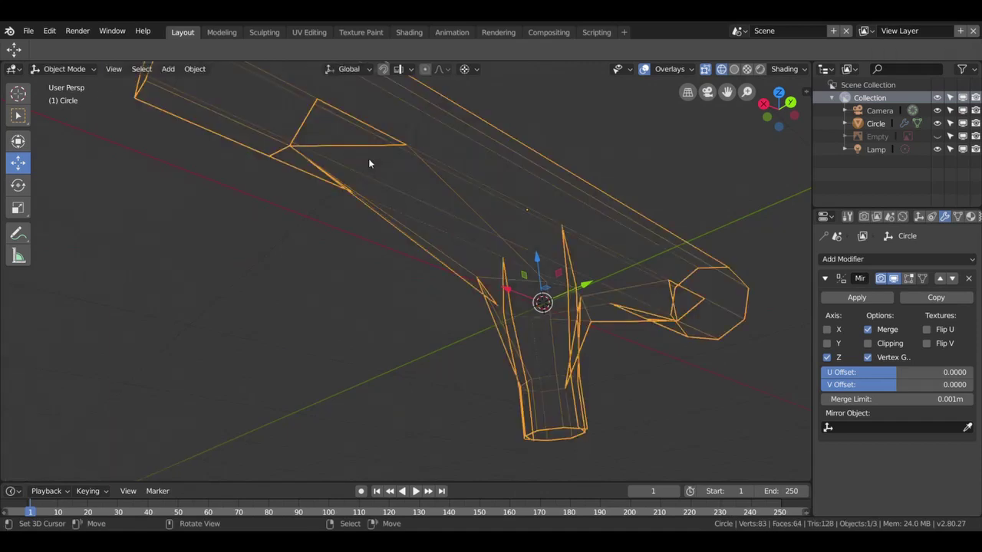
- Switch the viewport to solid shading
key("z")
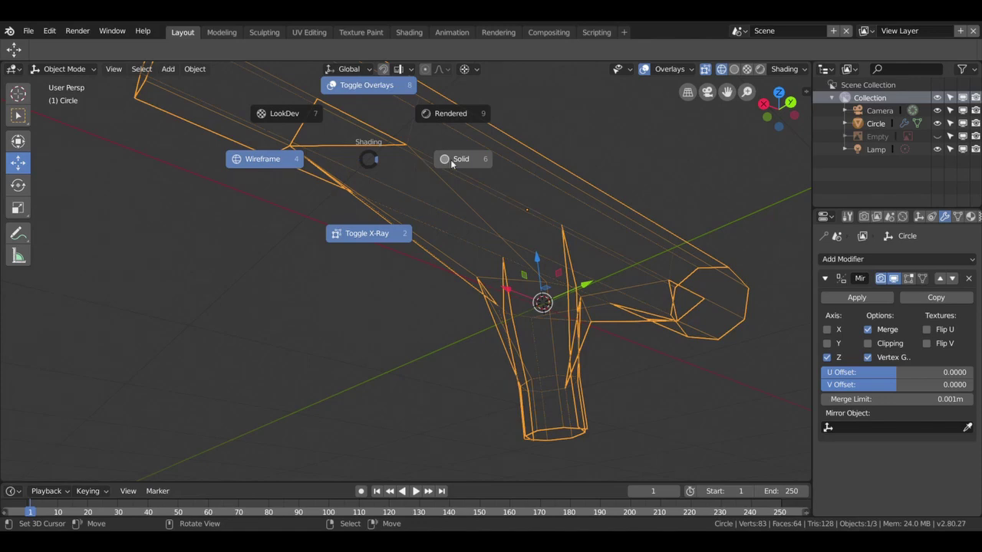
left_click(451, 161)
mouse_move(407, 200)
middle_mouse_down()
mouse_move(429, 116)
mouse_move(441, 112)
mouse_move(415, 102)
mouse_move(381, 107)
mouse_move(339, 129)
mouse_move(368, 161)
mouse_move(382, 206)
mouse_move(348, 234)
mouse_move(375, 262)
mouse_move(424, 220)
middle_mouse_up()
- In Edit Mode, select the vertices around the side hole and fill it with a face
key("Tab")
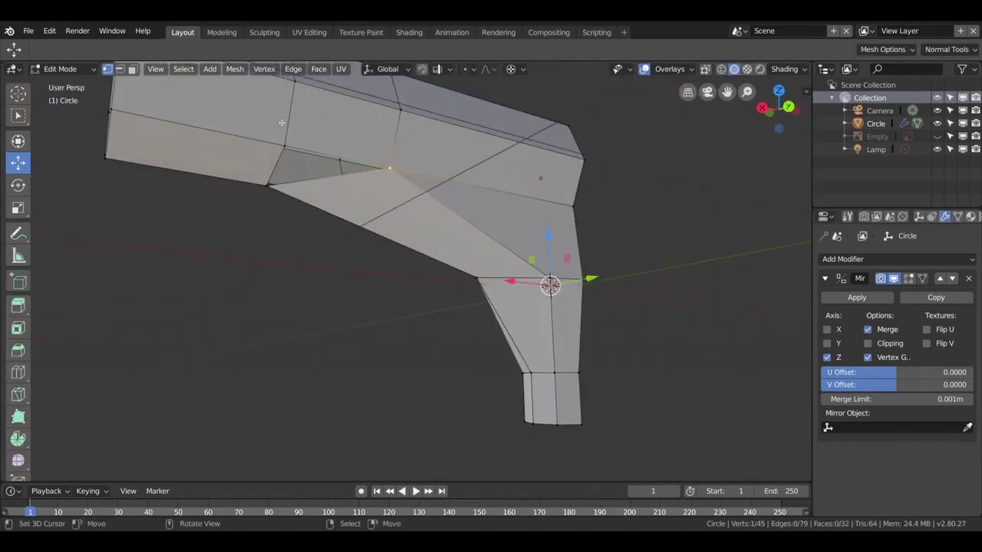
mouse_move(290, 140)
middle_mouse_down()
mouse_move(469, 208)
mouse_move(353, 219)
middle_mouse_up()
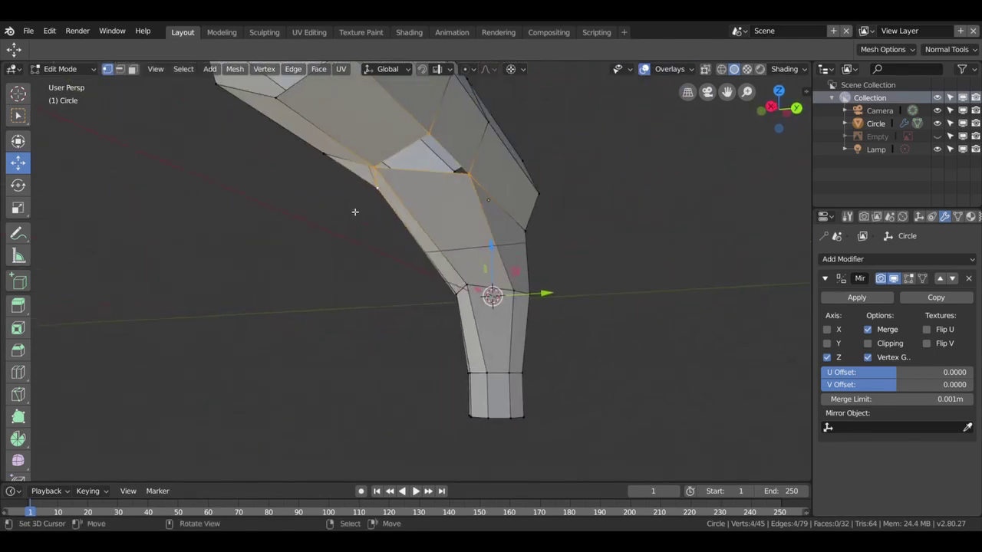
left_click(381, 171)
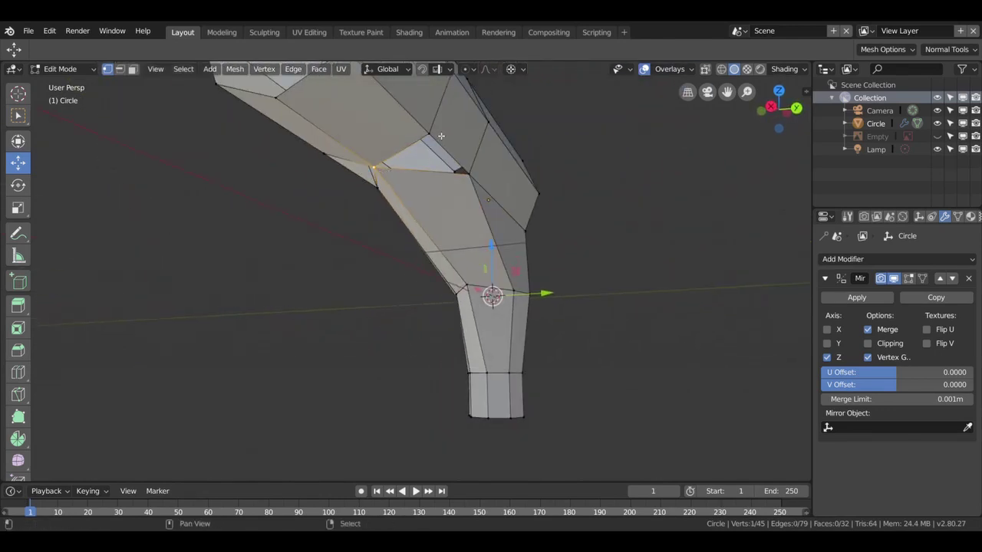
left_click(476, 173)
middle_click_drag(477, 174, 468, 192)
key("g")
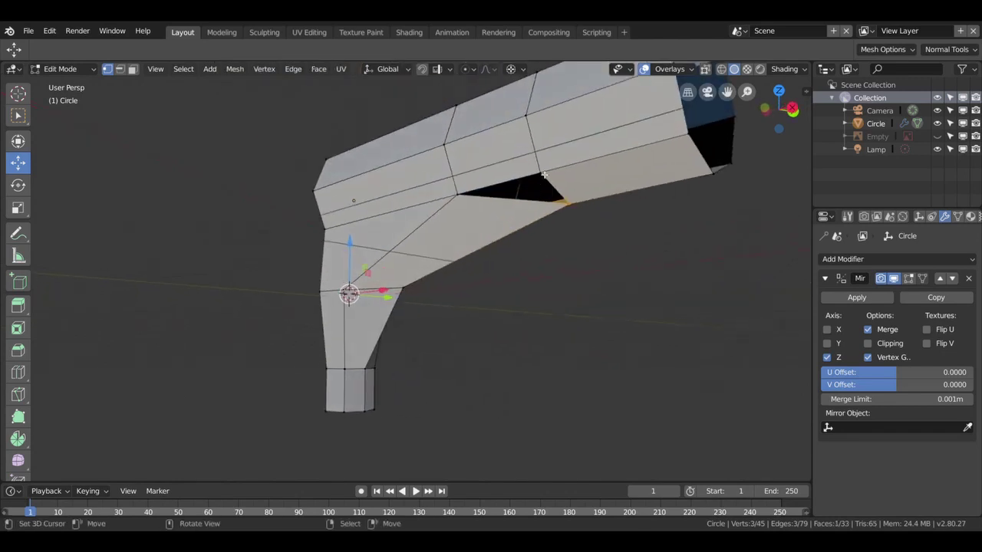
left_click(475, 194)
key("ctrl+z")
left_click(460, 195, "shift")
key("f")
mouse_move(573, 205)
middle_mouse_down()
mouse_move(426, 133)
mouse_move(400, 195)
mouse_move(340, 182)
mouse_move(386, 202)
mouse_move(395, 221)
middle_mouse_up()
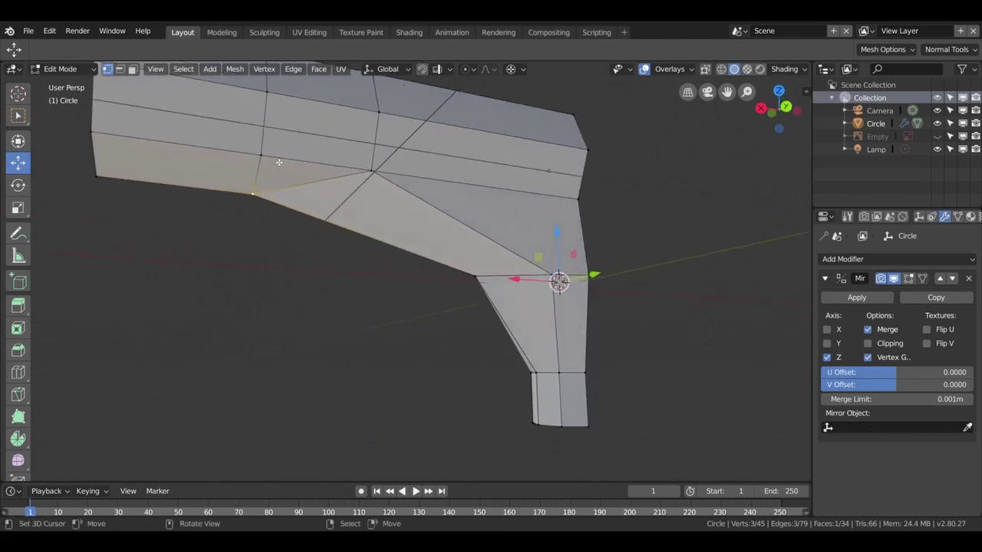
left_click(120, 69)
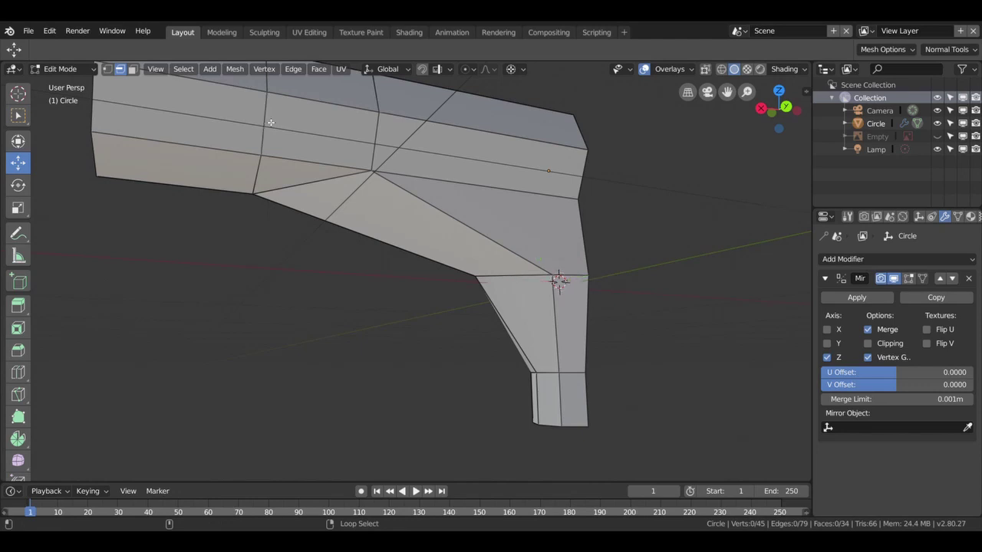
- Dissolve the selected edges, reducing the hanger to 38 vertices, 64 edges and 26 faces
key("x")
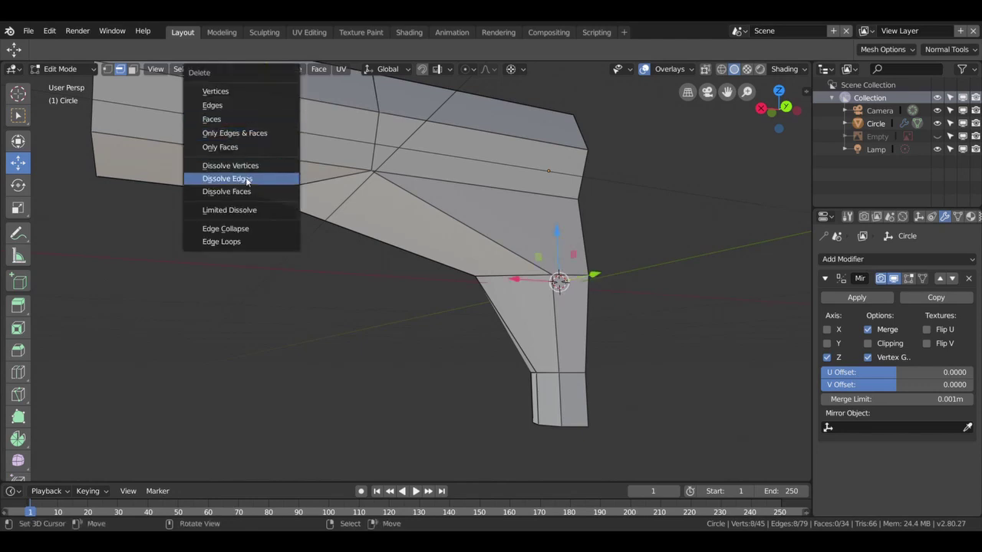
left_click(227, 178)
mouse_move(227, 178)
middle_mouse_down()
mouse_move(362, 132)
mouse_move(373, 140)
middle_mouse_up()
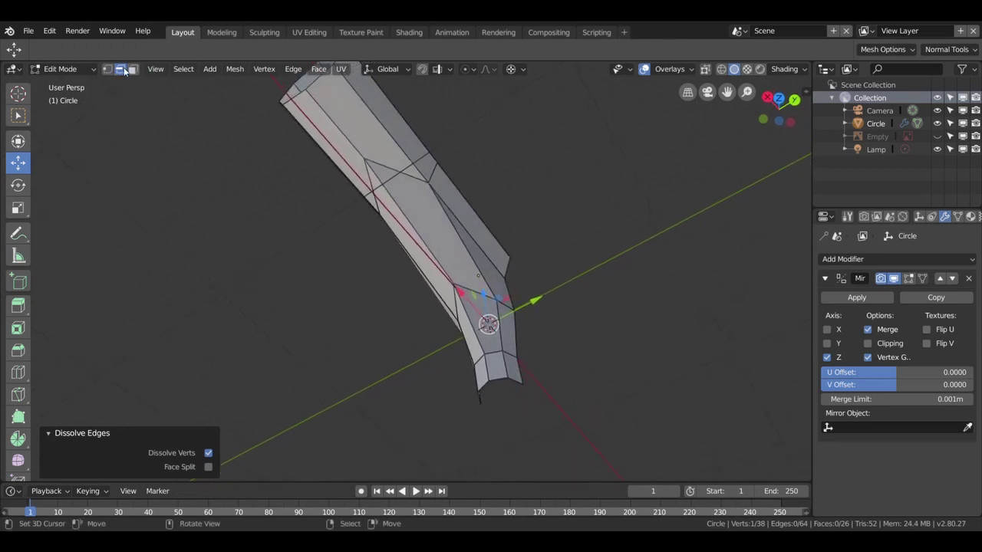
left_click(335, 100)
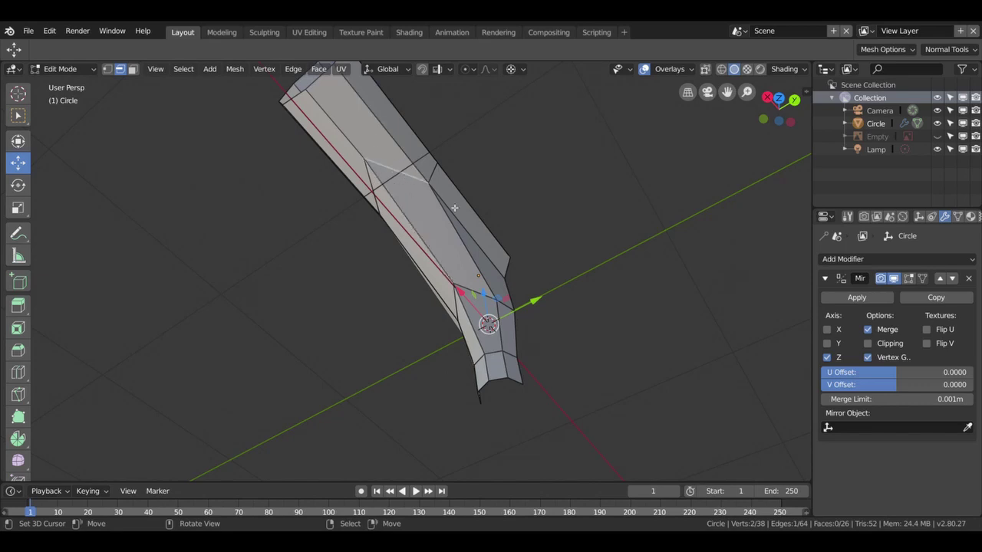
mouse_move(478, 274)
middle_mouse_down()
mouse_move(343, 282)
mouse_move(345, 112)
mouse_move(329, 259)
mouse_move(349, 284)
mouse_move(369, 306)
mouse_move(496, 281)
mouse_move(230, 311)
mouse_move(230, 258)
mouse_move(210, 274)
mouse_move(215, 307)
mouse_move(244, 316)
mouse_move(712, 292)
middle_mouse_up()
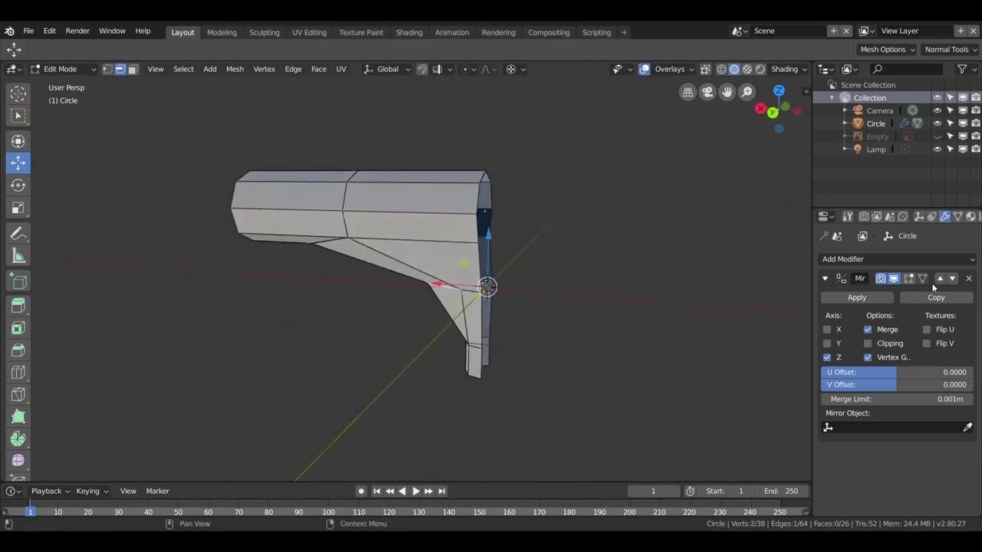
key("KP_1")
- Re-enable the Mirror edit display and add a Subdivision Surface modifier at viewport level 2
left_click(908, 278)
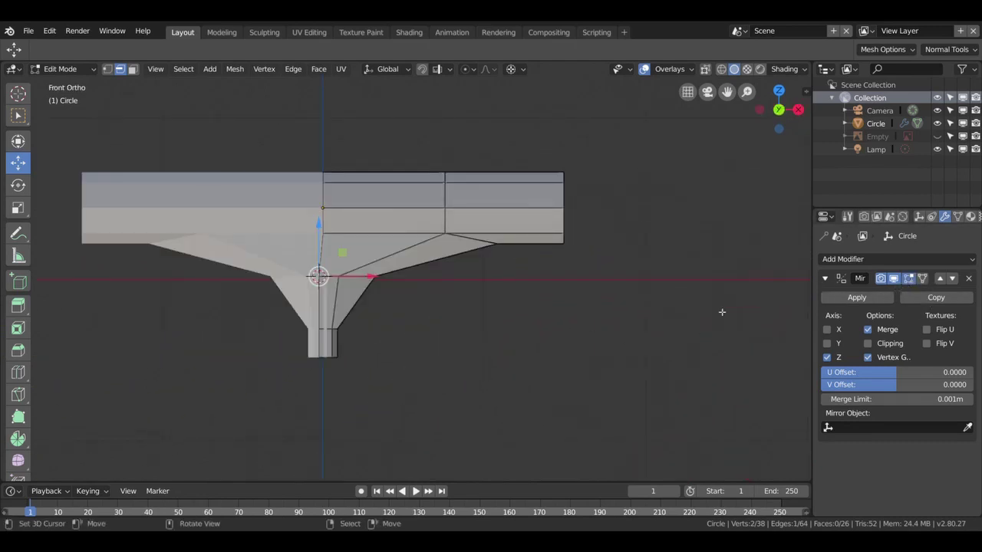
left_click(924, 256)
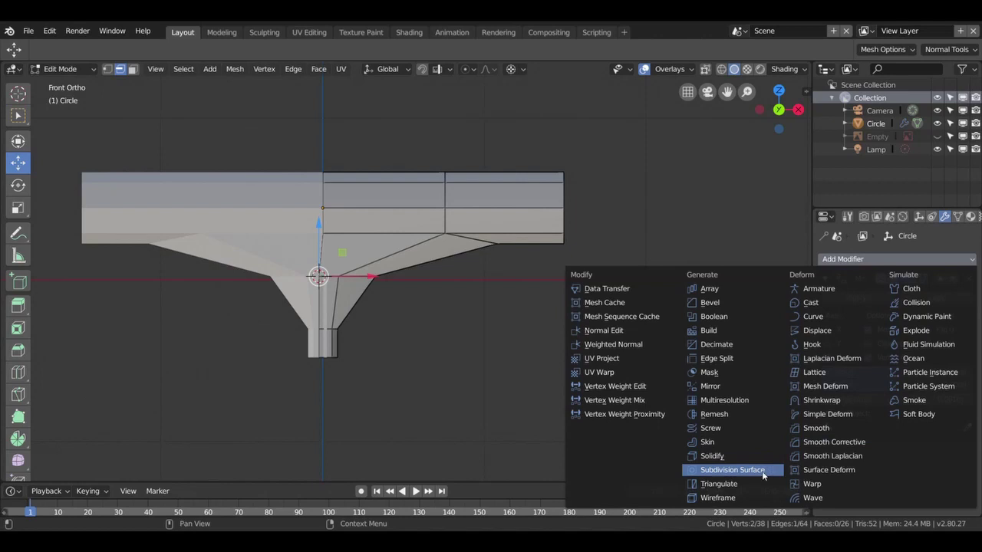
left_click(762, 470)
scroll(889, 466, "down", 2)
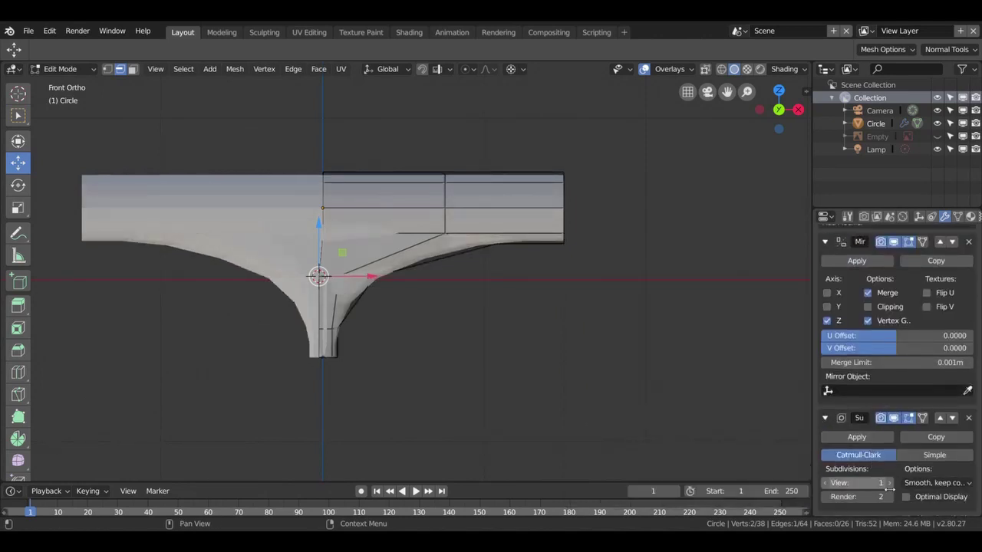
left_click(890, 483)
key("Tab")
middle_click_drag(547, 300, 85, 294)
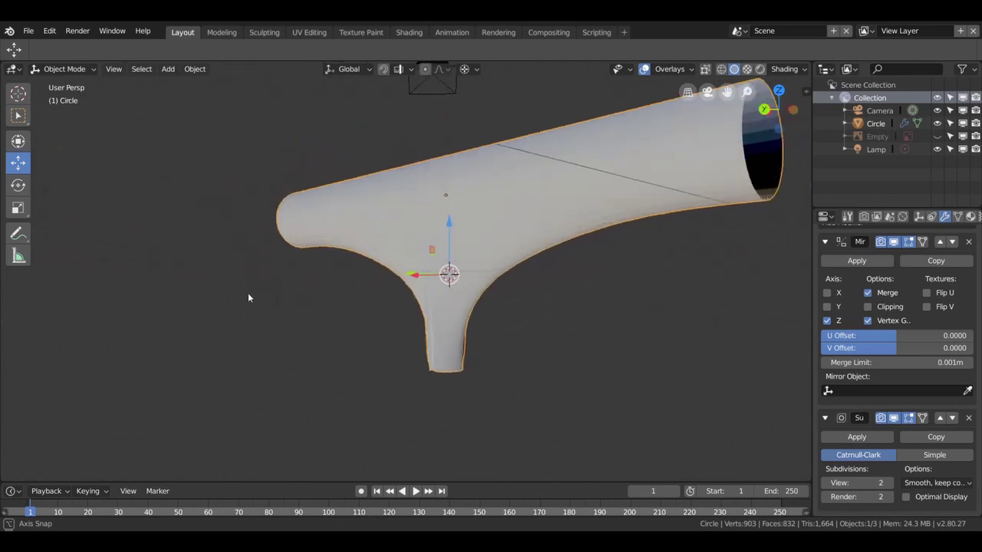
scroll(303, 293, "down", 2)
scroll(347, 332, "up", 3)
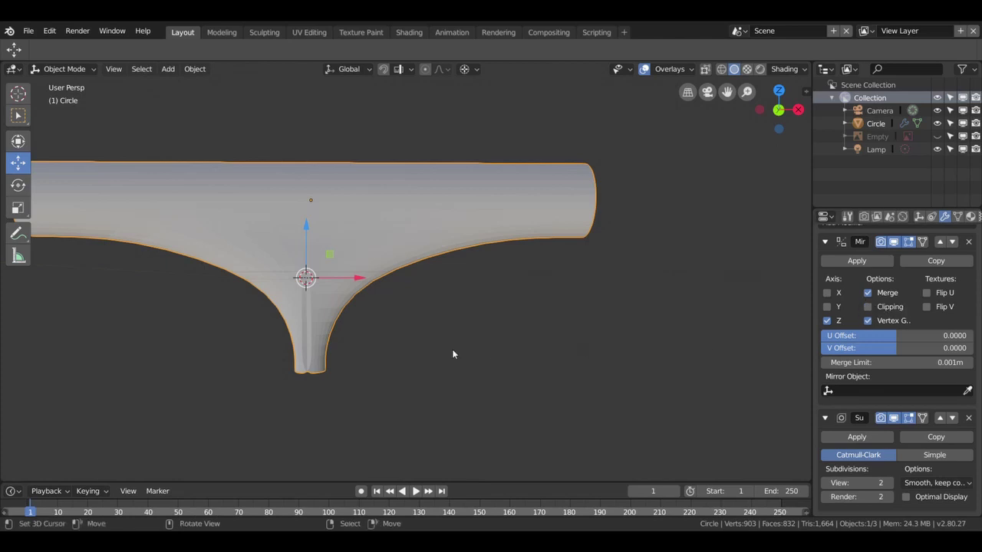
key("Tab")
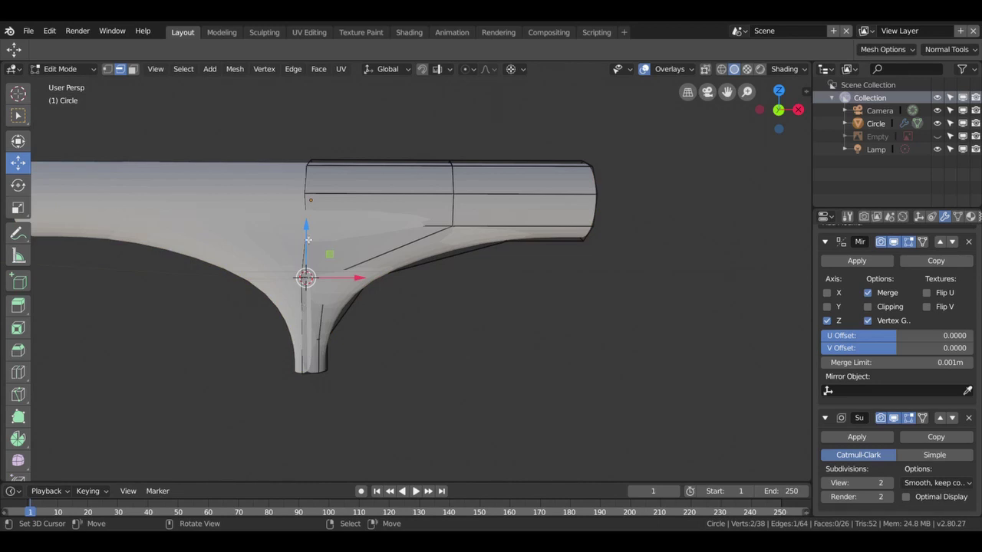
- Slide the arm's vertical edge loop to -0.276 m along X and return to Object Mode
left_click(310, 190)
mouse_move(310, 190)
middle_mouse_down()
mouse_move(420, 322)
mouse_move(340, 324)
middle_mouse_up()
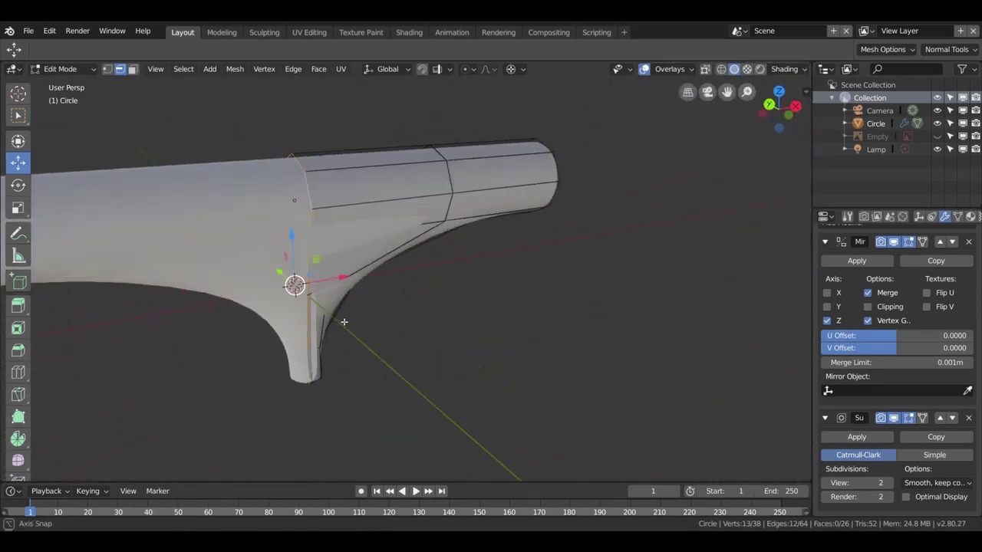
left_click_drag(344, 285, 245, 296)
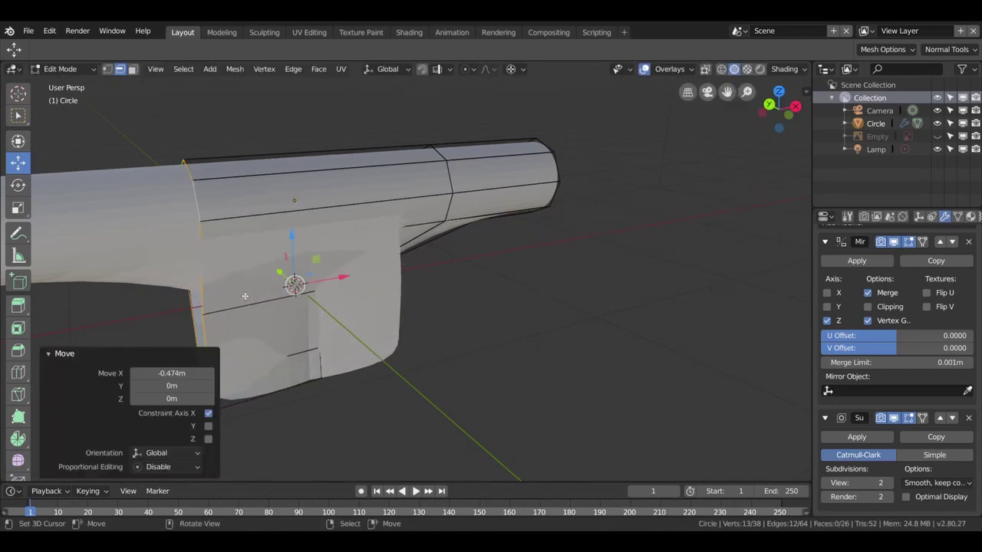
left_click_drag(346, 285, 439, 263)
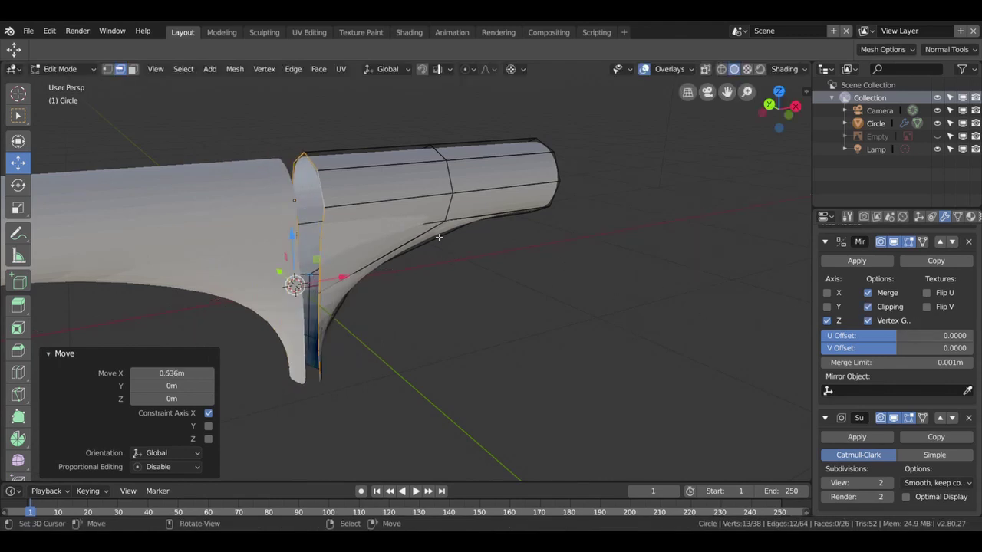
left_click_drag(343, 275, 295, 278)
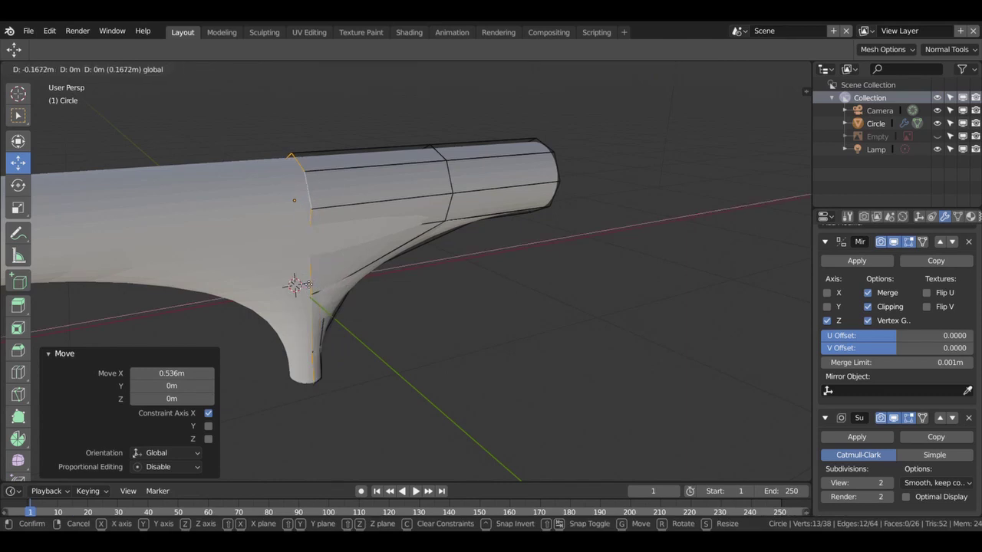
middle_click_drag(457, 313, 395, 270)
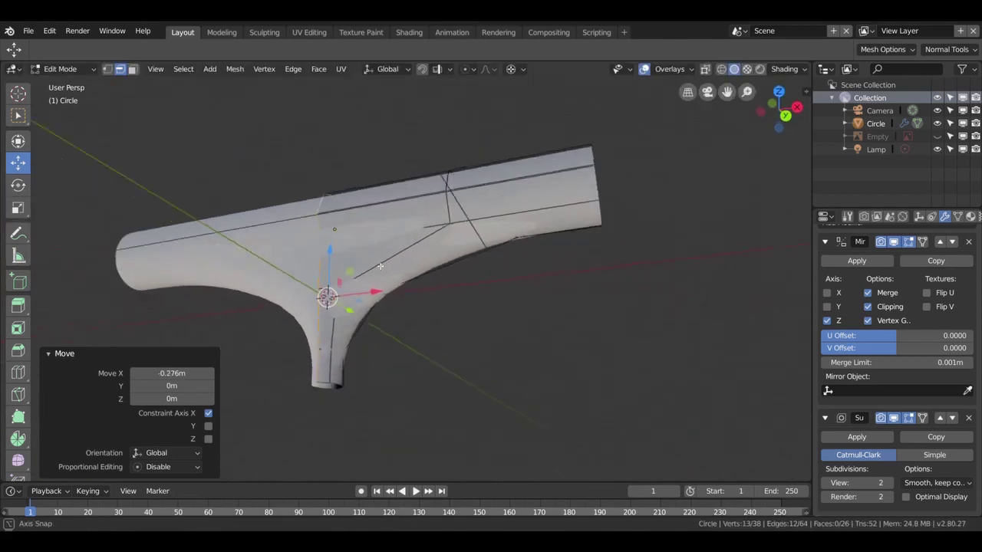
key("Tab")
mouse_move(361, 352)
middle_mouse_down()
mouse_move(396, 385)
mouse_move(384, 424)
mouse_move(299, 422)
mouse_move(192, 397)
mouse_move(152, 338)
mouse_move(174, 233)
mouse_move(116, 235)
mouse_move(93, 284)
mouse_move(153, 356)
mouse_move(337, 372)
mouse_move(384, 345)
mouse_move(416, 279)
mouse_move(381, 314)
mouse_move(449, 326)
mouse_move(470, 350)
middle_mouse_up()
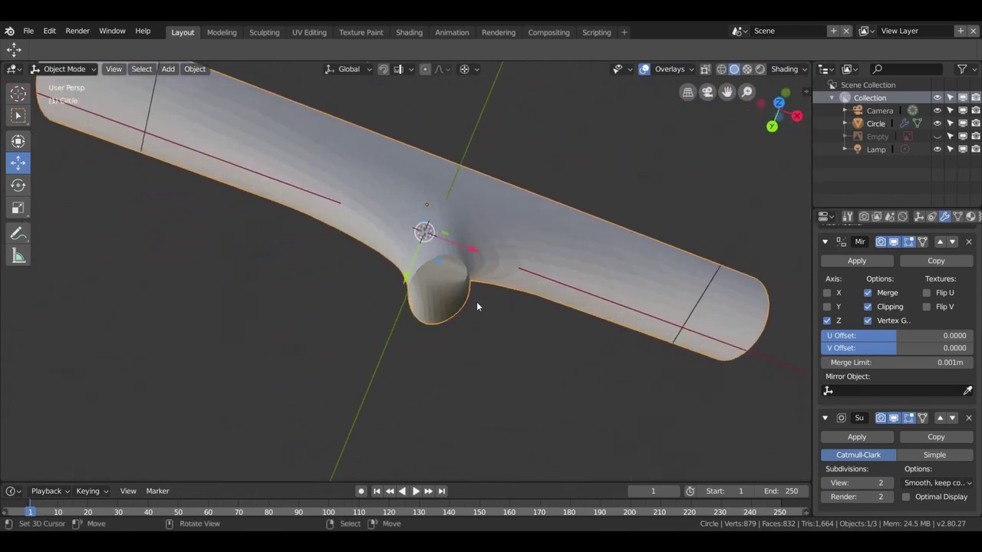
- Cap the open end loop with a face and knife a new cut into the mesh
key("Tab")
middle_click_drag(476, 303, 463, 295)
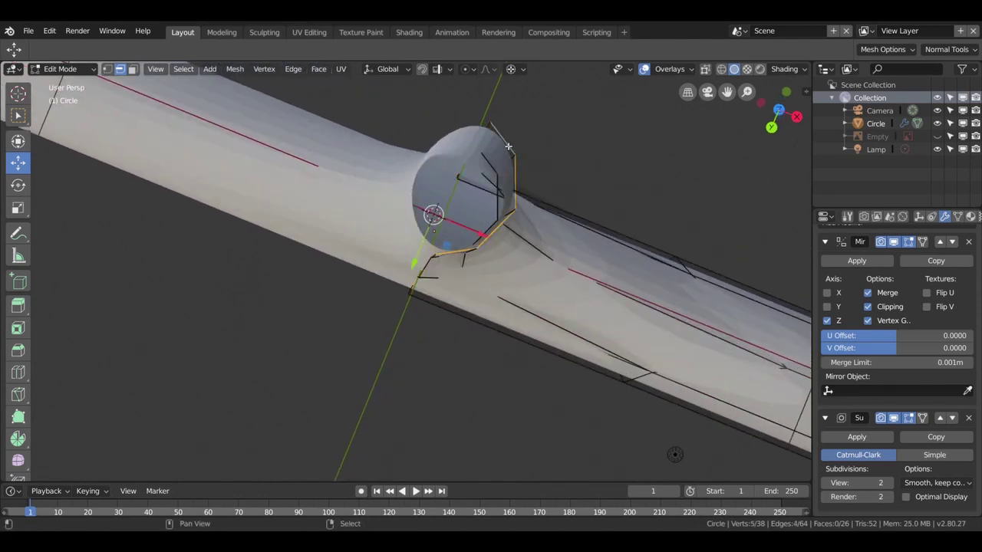
key("f")
mouse_move(500, 308)
middle_mouse_down()
mouse_move(533, 238)
mouse_move(422, 261)
mouse_move(420, 288)
middle_mouse_up()
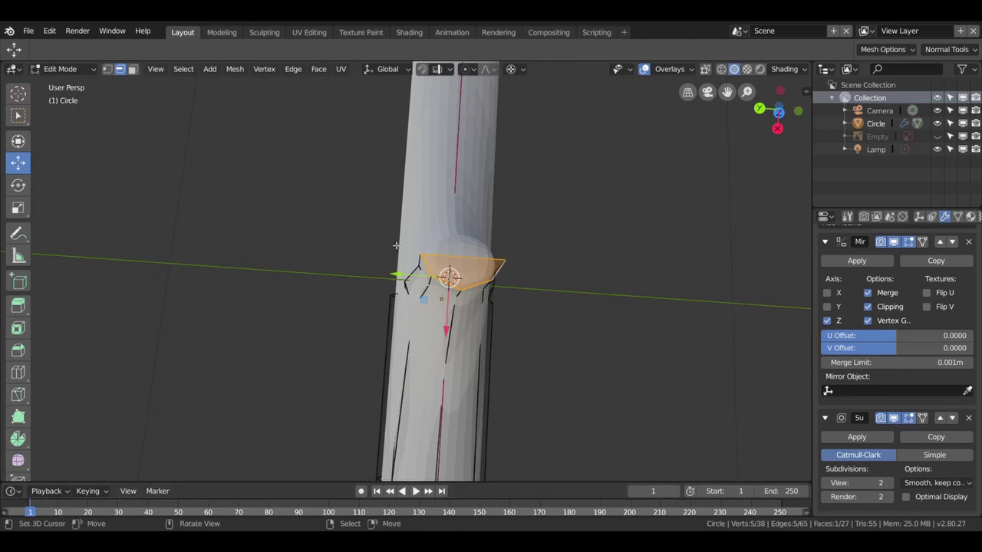
left_click(108, 69)
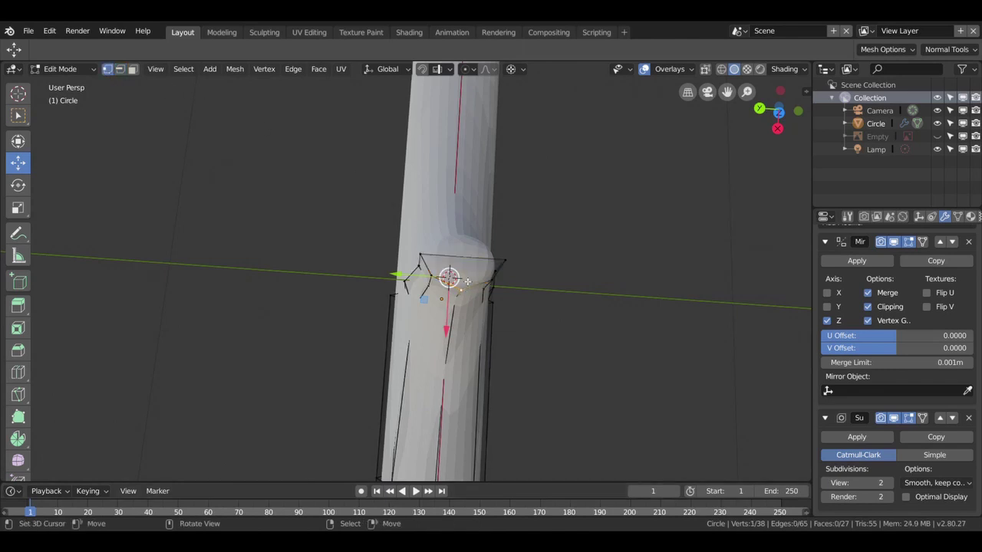
key("k")
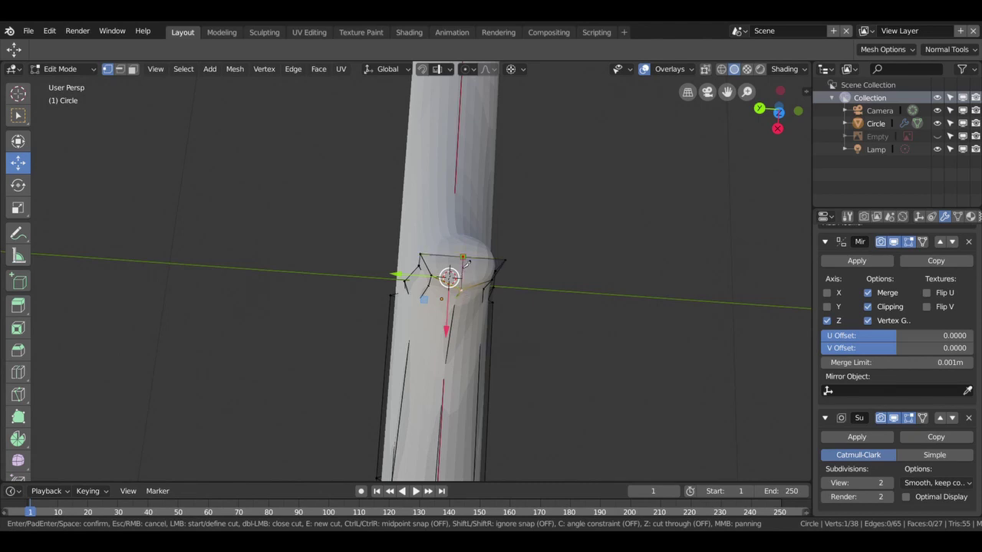
mouse_move(465, 263)
middle_mouse_down()
mouse_move(328, 287)
mouse_move(345, 285)
mouse_move(362, 235)
middle_mouse_up()
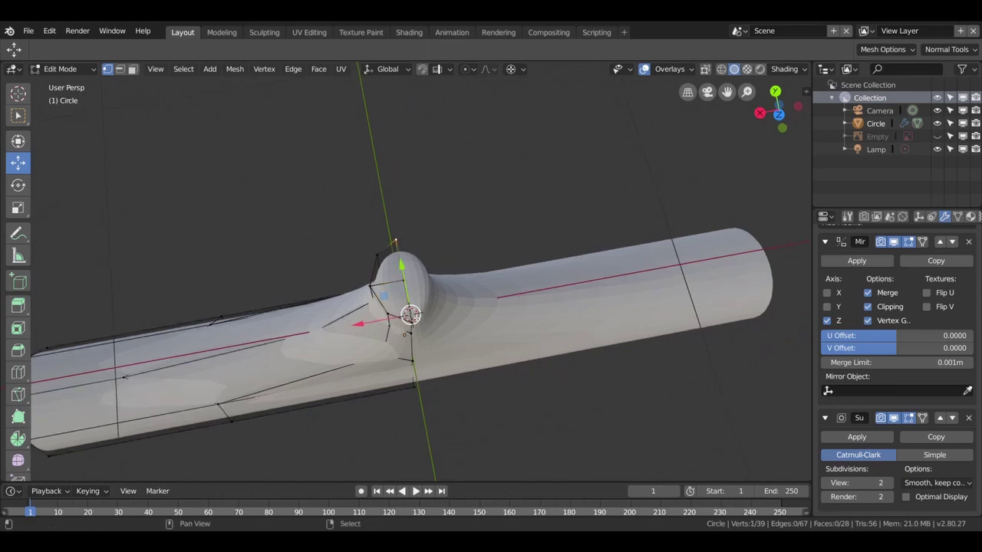
- Snap the 3D cursor to the stem-end vertices and scale them to 0.845
key("shift+s")
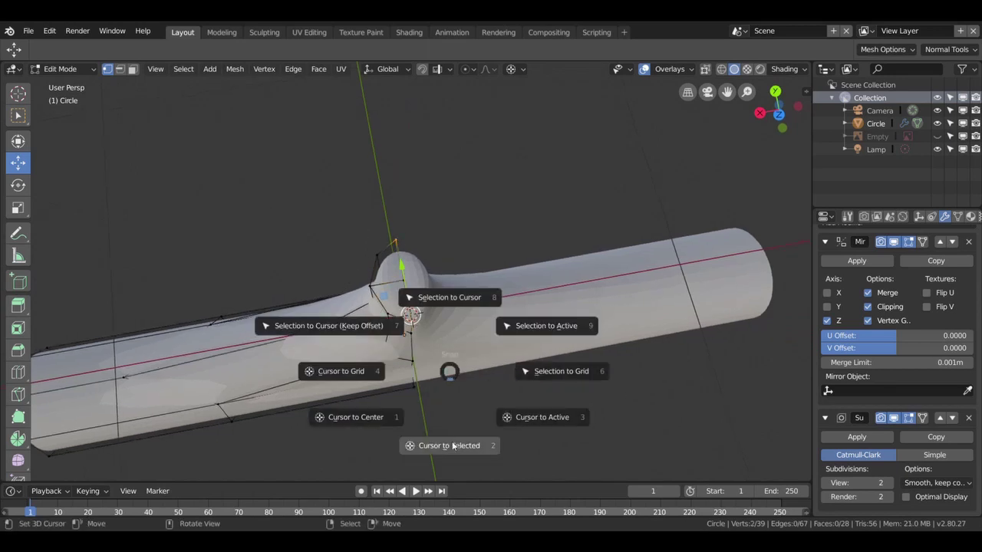
left_click(454, 445)
key("s")
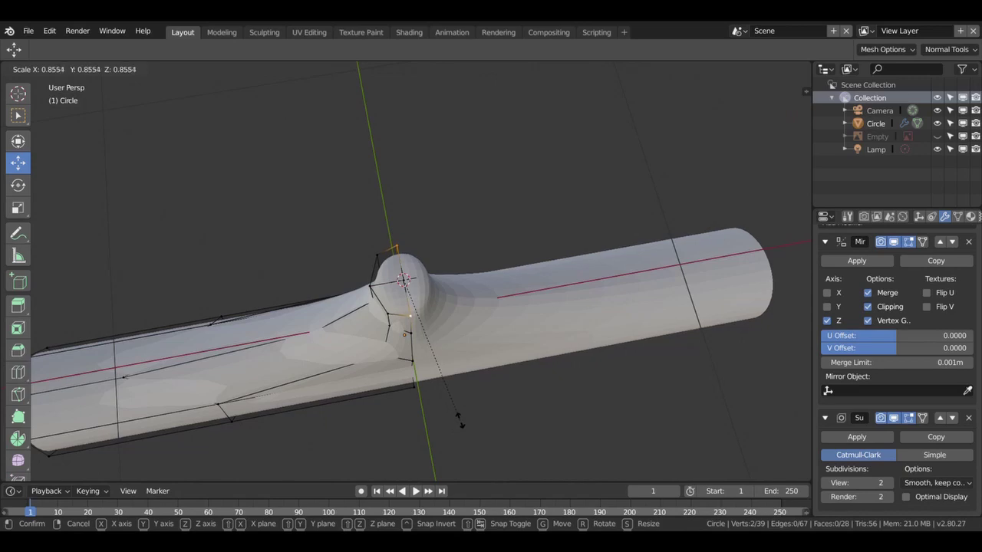
left_click(459, 418)
mouse_move(462, 421)
middle_mouse_down()
mouse_move(471, 412)
mouse_move(484, 467)
mouse_move(559, 460)
mouse_move(455, 426)
middle_mouse_up()
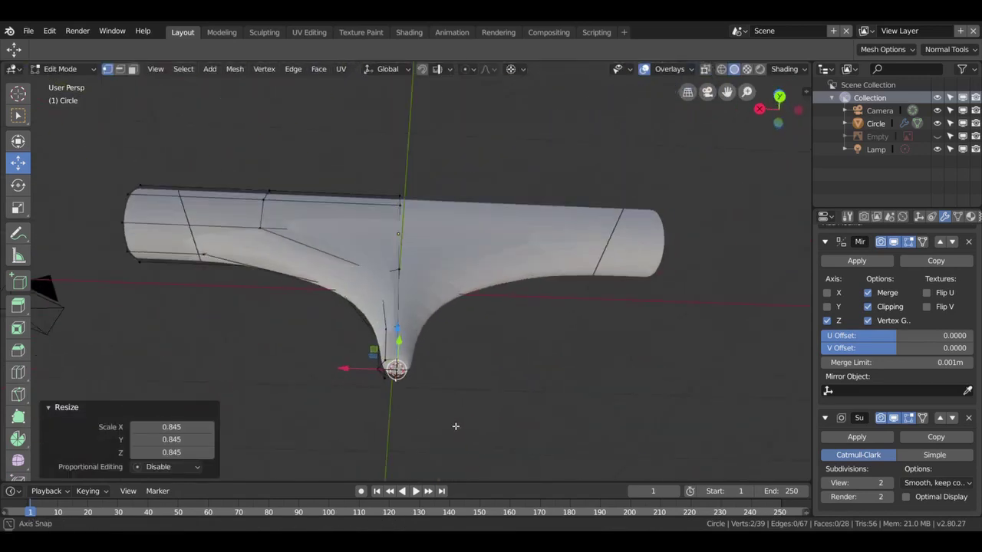
key("Tab")
scroll(460, 406, "down", 2)
mouse_move(497, 362)
middle_mouse_down()
mouse_move(396, 338)
mouse_move(345, 381)
mouse_move(346, 404)
mouse_move(420, 416)
mouse_move(537, 412)
mouse_move(504, 329)
mouse_move(438, 379)
mouse_move(332, 381)
mouse_move(329, 409)
mouse_move(354, 406)
mouse_move(342, 409)
middle_mouse_up()
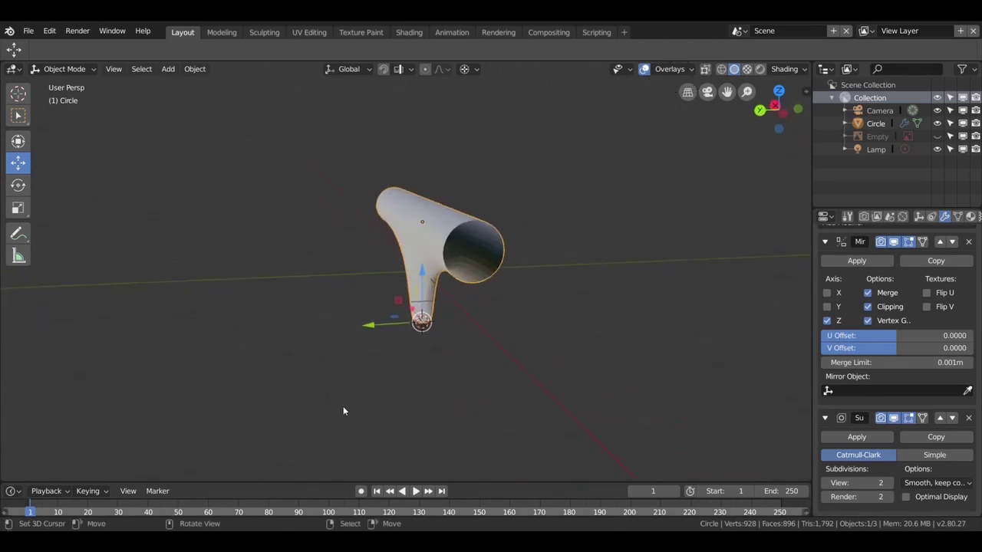
- Tilt the hanger about 16° in Right Ortho view with the transform gizmo
key("KP_1")
key("KP_3")
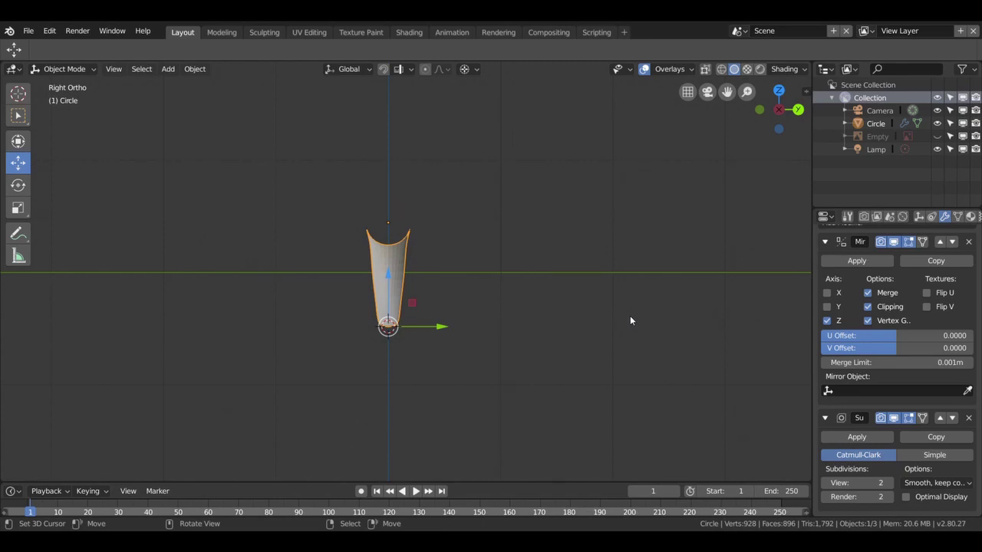
left_click(17, 143)
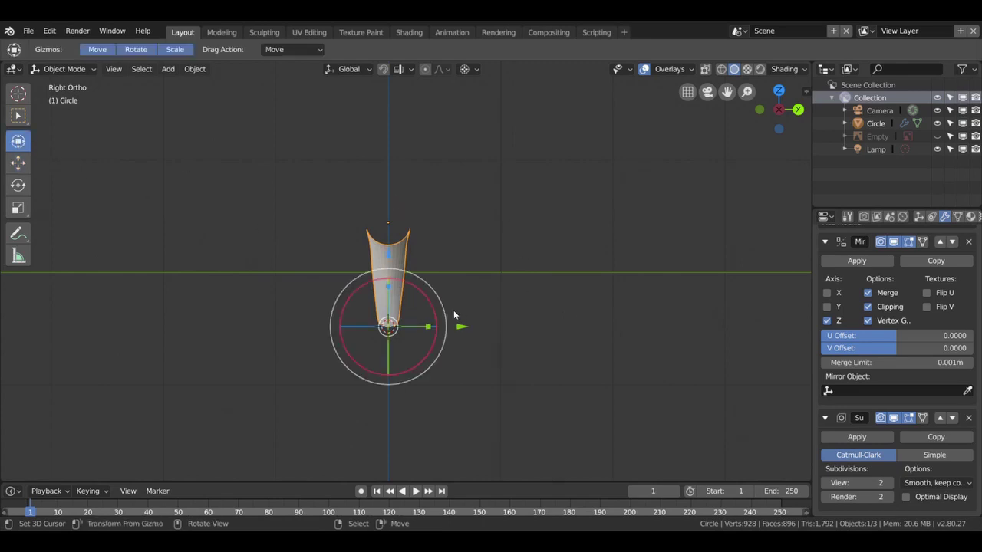
mouse_move(438, 301)
left_mouse_down()
mouse_move(444, 323)
mouse_move(432, 327)
mouse_move(474, 322)
left_mouse_up()
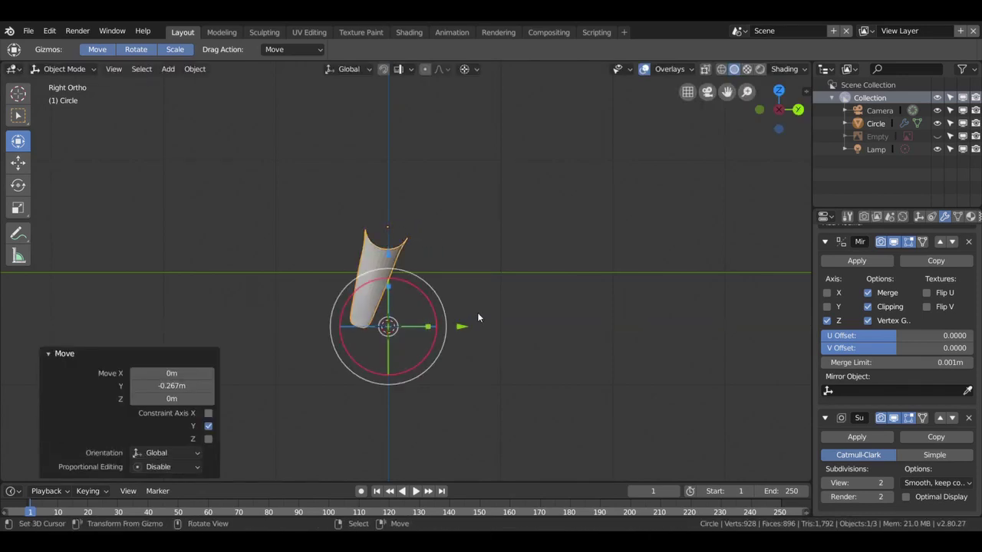
- Add an edge loop near the arm's open end and vertex-slide it to -0.565
key("Tab")
mouse_move(471, 322)
middle_mouse_down()
mouse_move(471, 287)
mouse_move(526, 300)
mouse_move(467, 304)
mouse_move(600, 231)
middle_mouse_up()
key("ctrl+r")
left_click(597, 229)
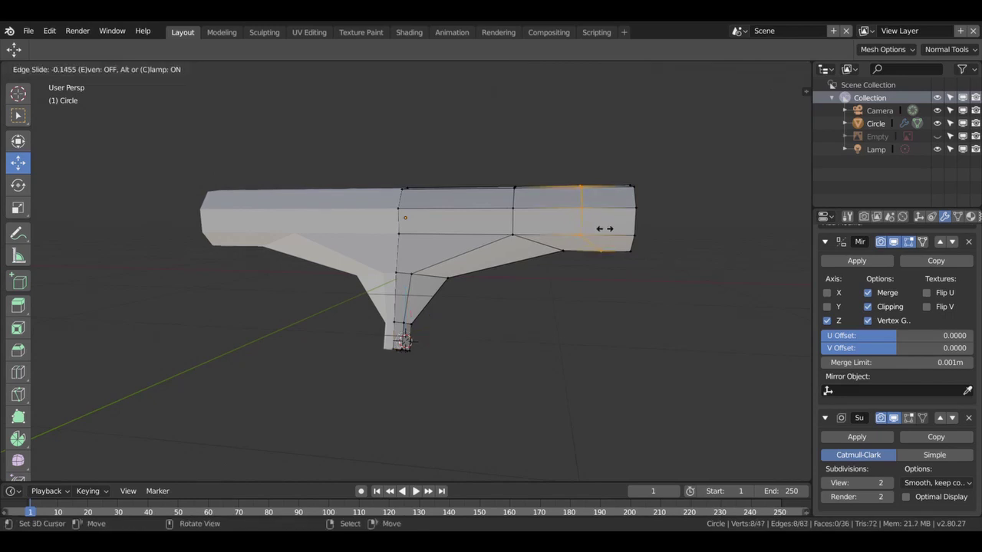
left_click(625, 236)
middle_click_drag(631, 256, 611, 217)
key("g")
key("g")
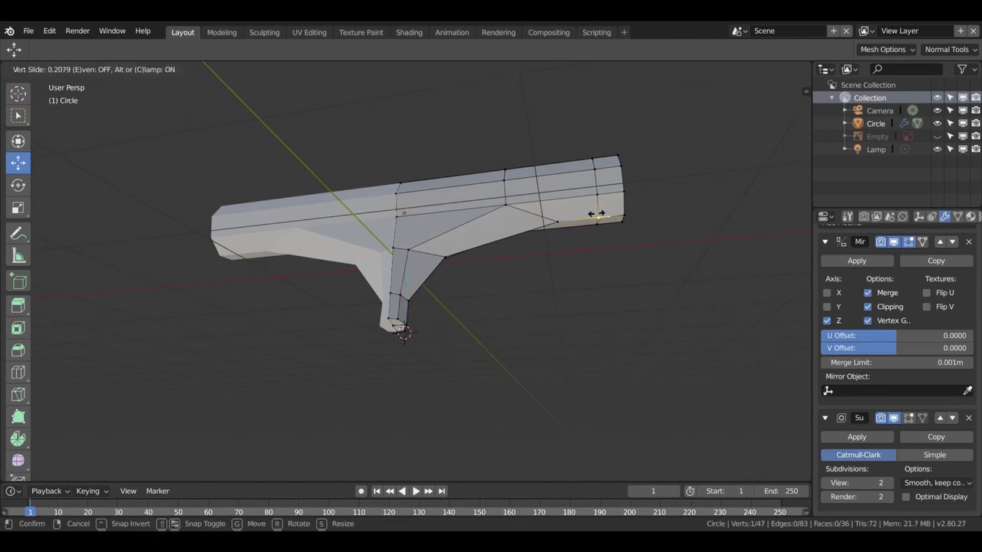
left_click(595, 214)
mouse_move(636, 248)
middle_mouse_down()
mouse_move(635, 193)
mouse_move(503, 332)
middle_mouse_up()
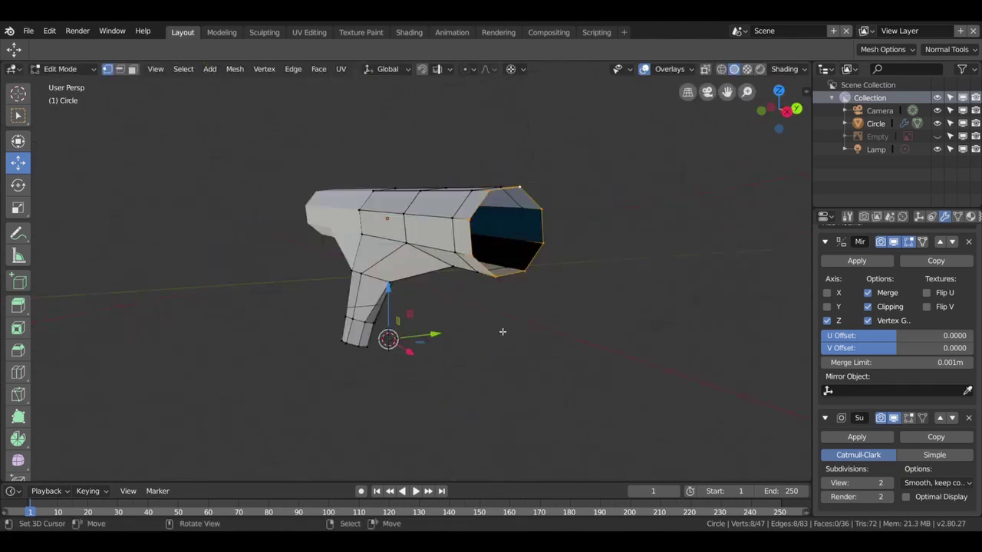
- Snap the 3D cursor into the arm's opening and begin scaling the end ring
key("shift+s")
left_click(508, 402)
key("s")
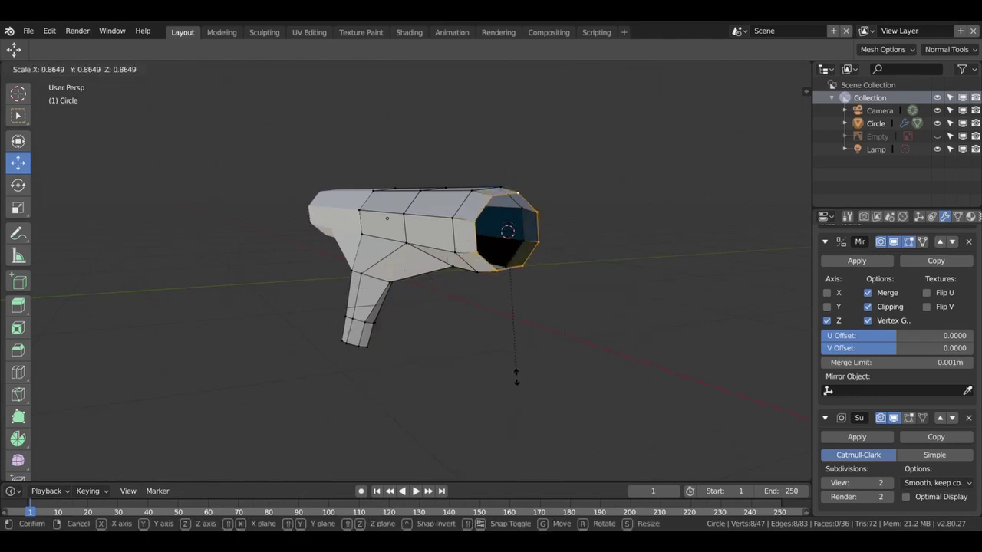
- Shrink the end ring to 0.865, fill it, and inset it twice (0.1009, then 0.2976)
left_click(517, 376)
middle_click_drag(537, 270, 508, 306)
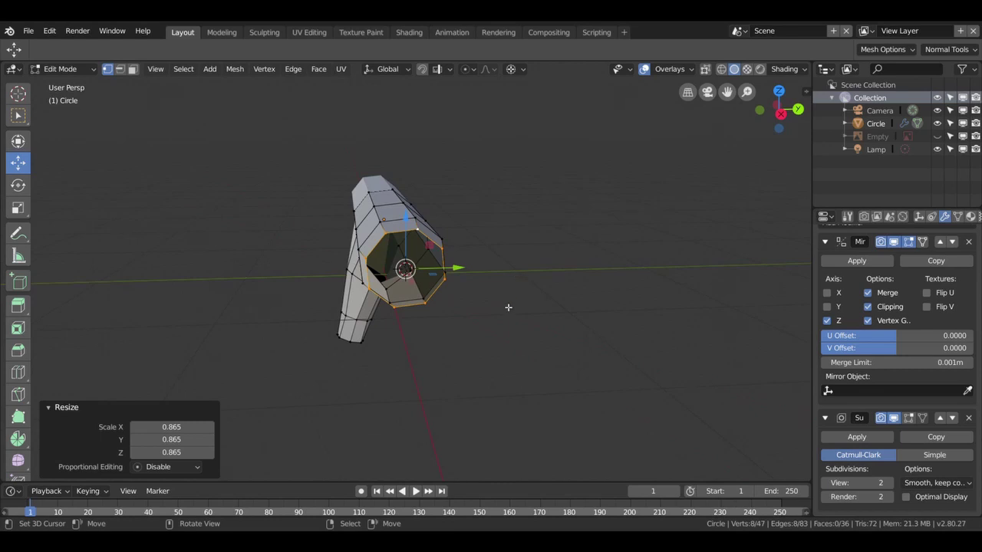
key("f")
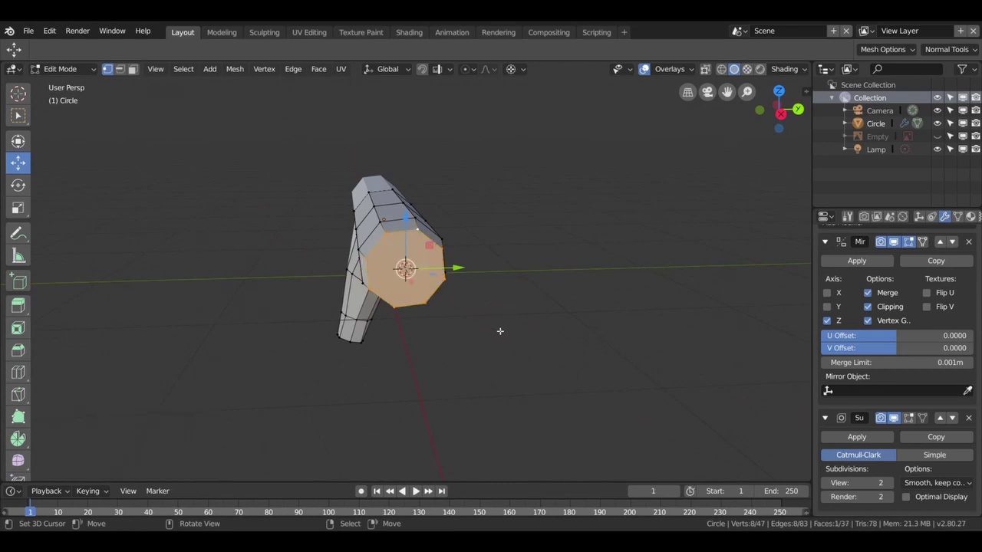
key("i")
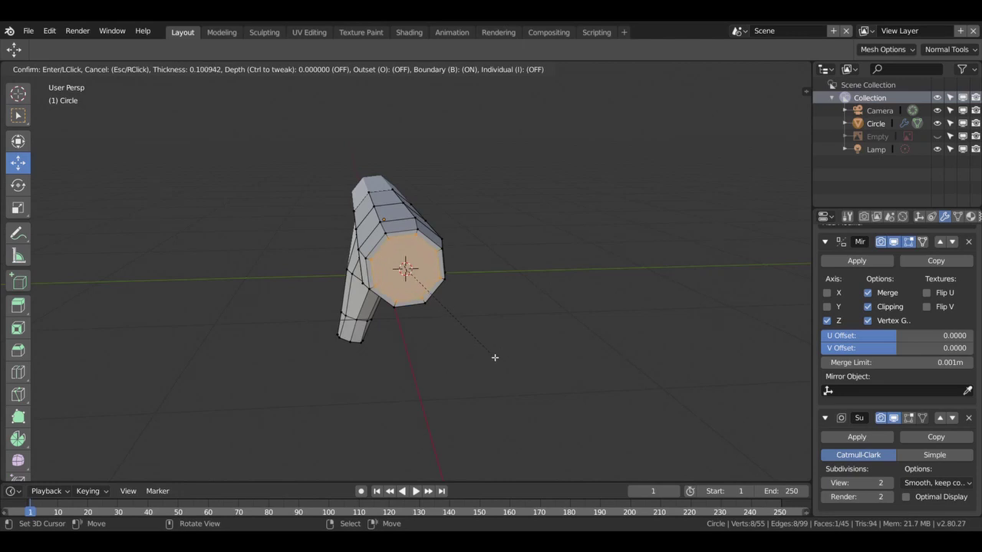
left_click(495, 357)
key("i")
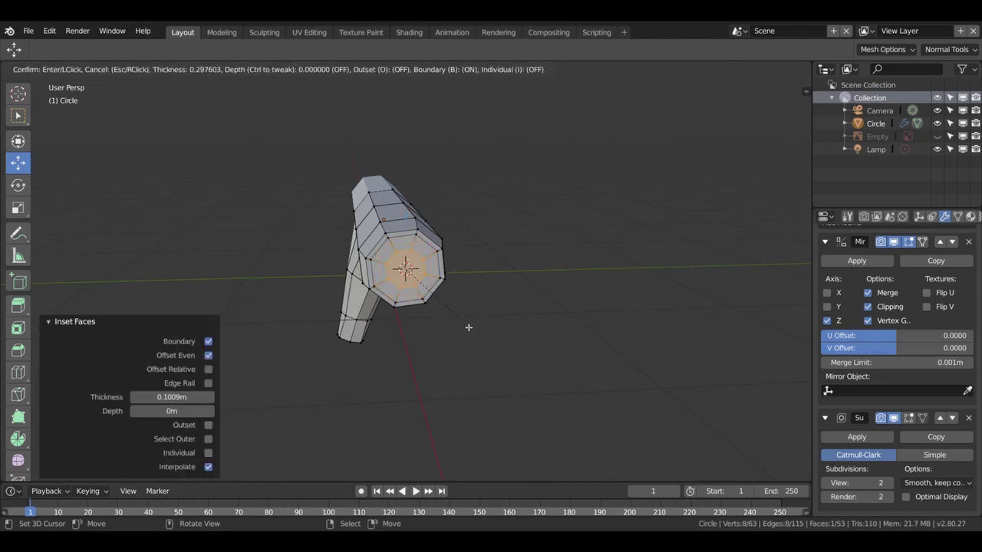
left_click(469, 328)
- Extrude the inner face 1.49 m into the arm in front wireframe view
middle_click_drag(469, 328, 518, 359)
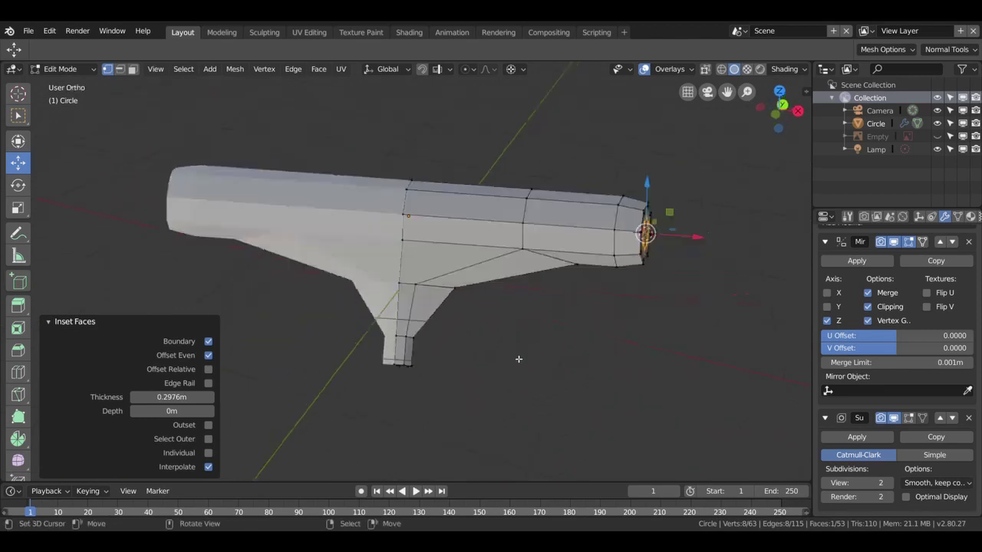
key("KP_1")
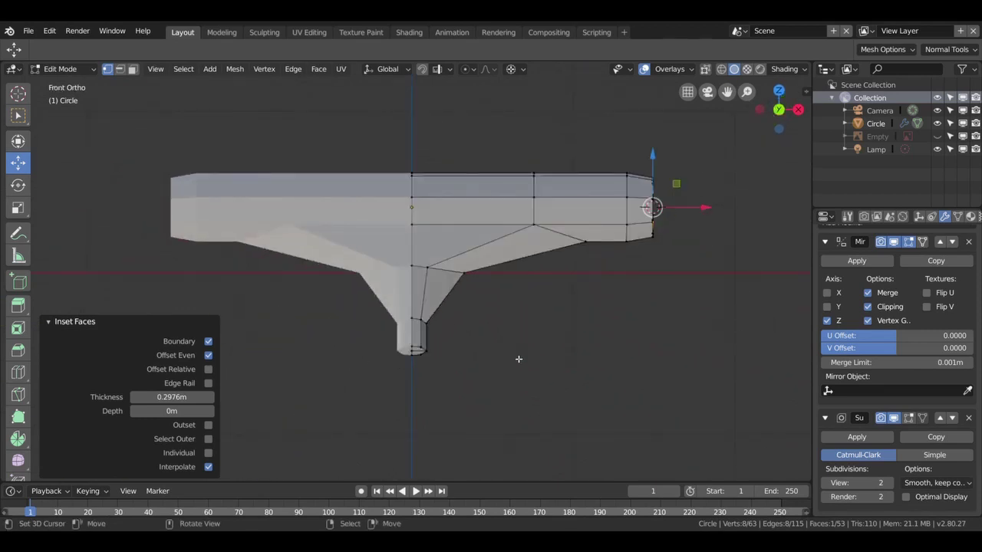
key("z")
left_click(410, 363)
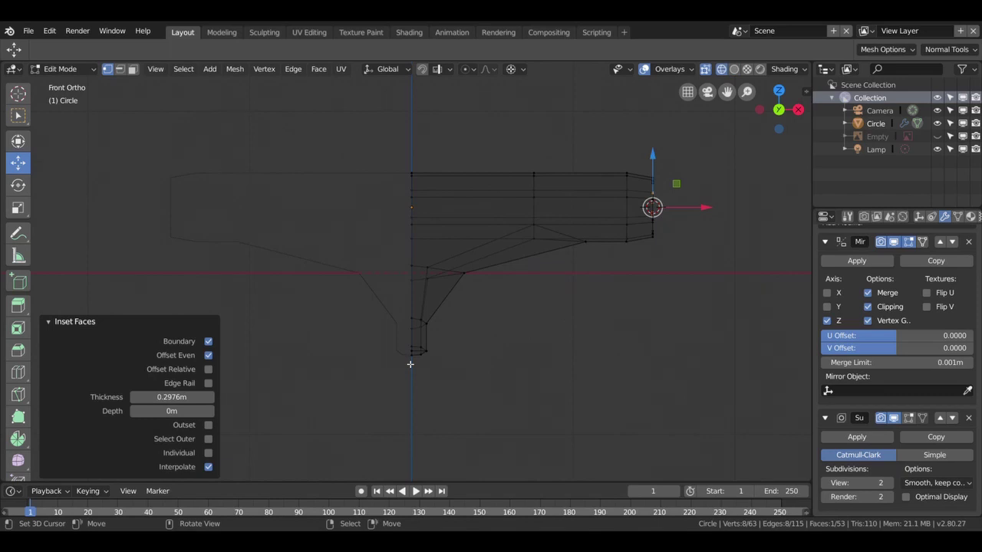
key("e")
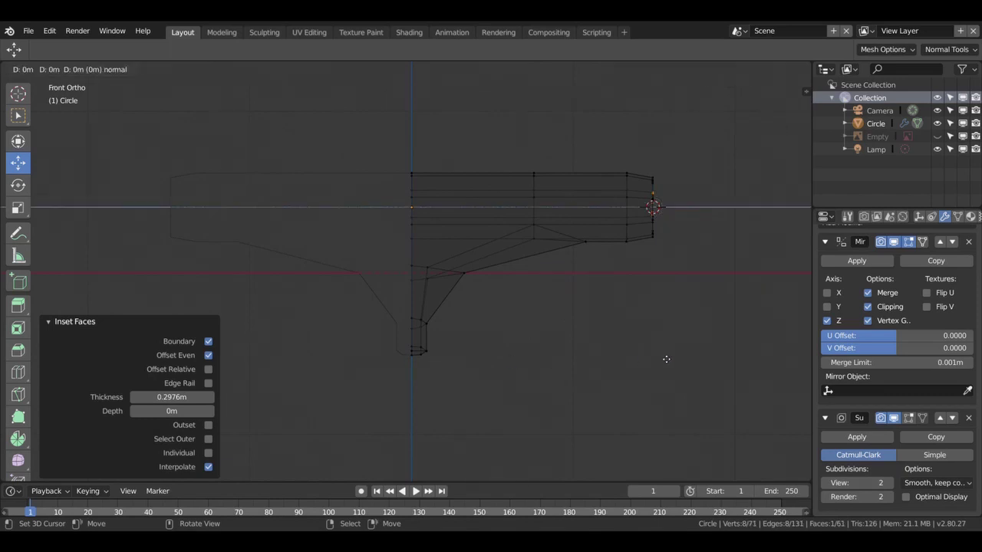
left_click(424, 358)
key("z")
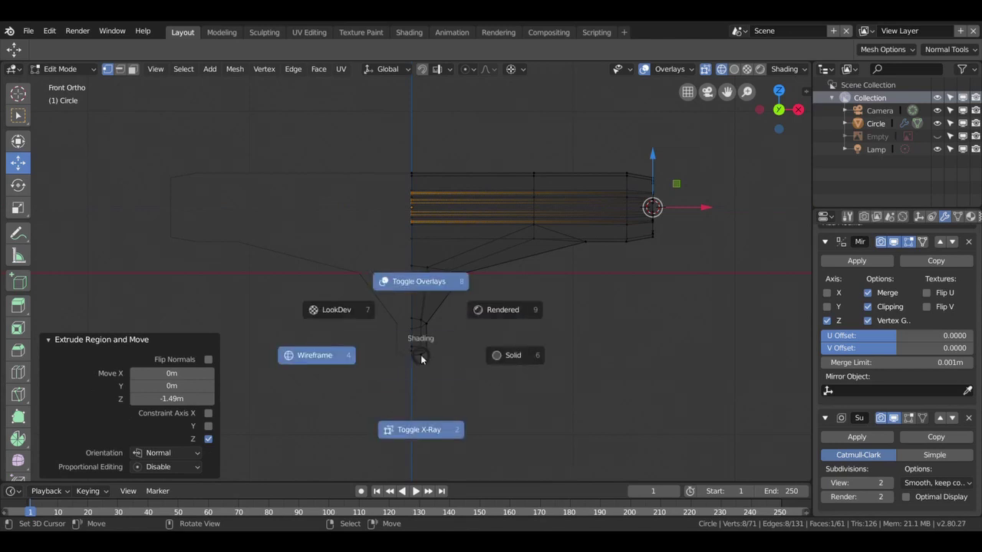
left_click(650, 345)
- Delete the inner end face to open the bore and enable subdivision on cage
key("x")
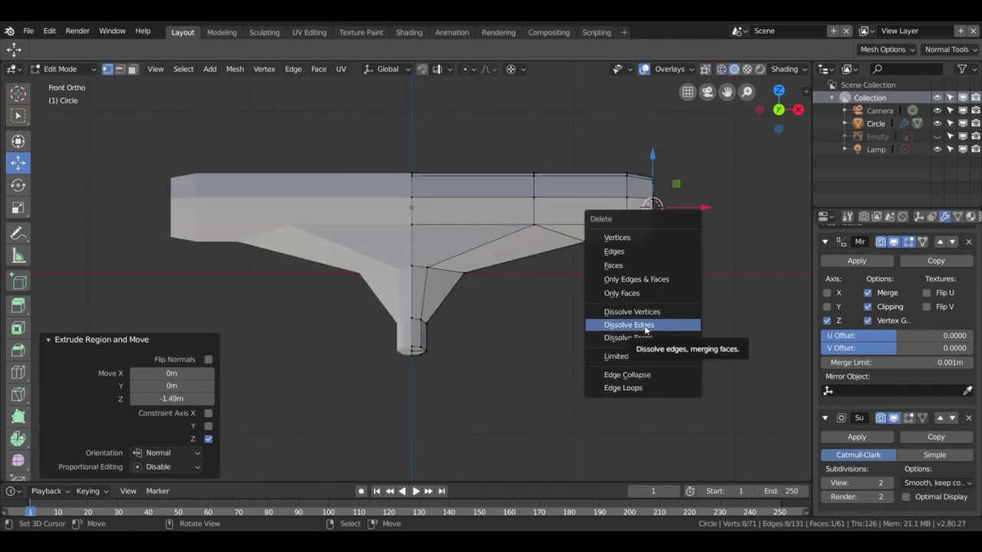
left_click(628, 267)
mouse_move(628, 268)
middle_mouse_down()
mouse_move(587, 256)
mouse_move(545, 287)
mouse_move(565, 297)
middle_mouse_up()
scroll(521, 288, "down", 2)
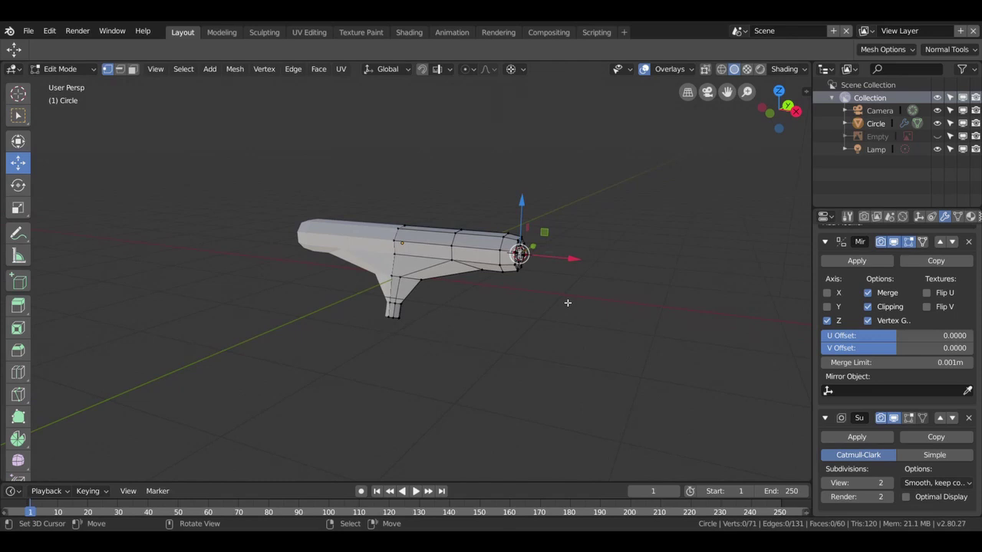
left_click(909, 419)
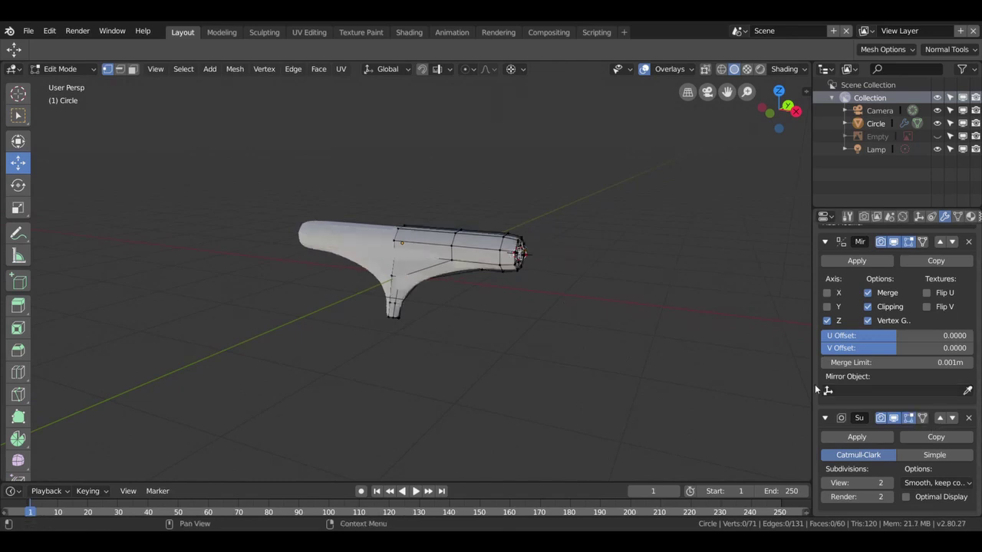
- Give the hanger smooth shading in Object Mode, with move-only gizmo handles
key("Tab")
middle_click_drag(589, 338, 643, 346)
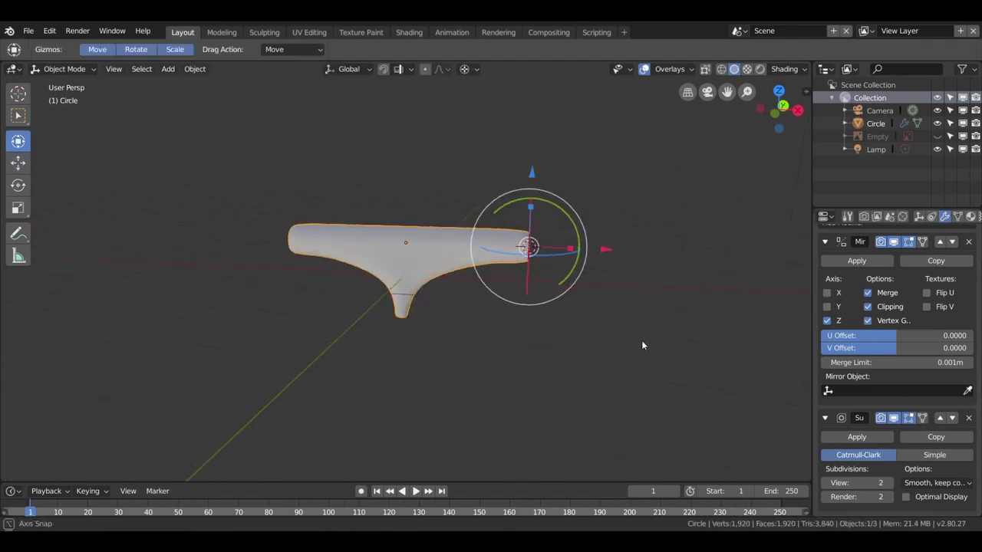
left_click(17, 163)
left_click_drag(529, 247, 587, 339)
scroll(587, 341, "up", 2)
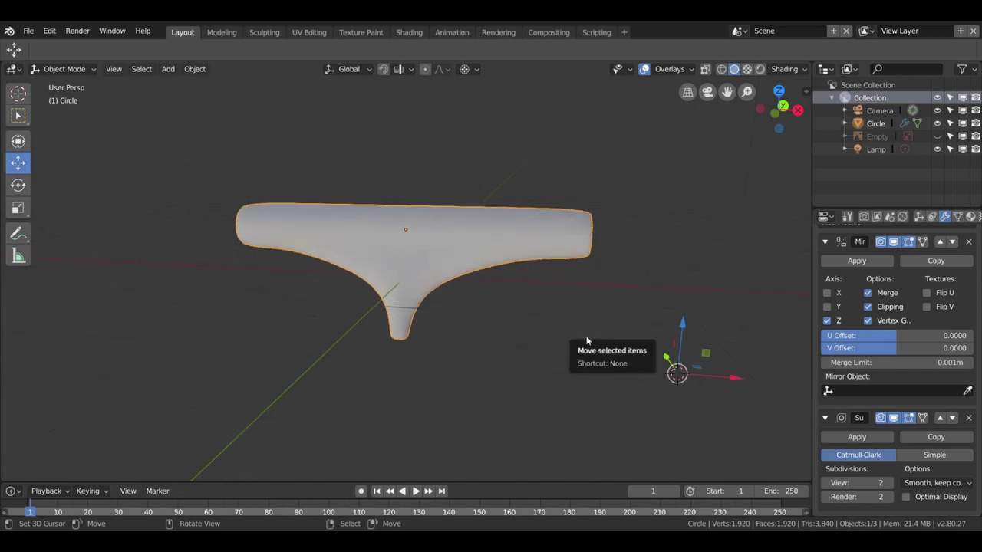
scroll(587, 340, "up", 2)
scroll(539, 313, "up", 1)
right_click(556, 314)
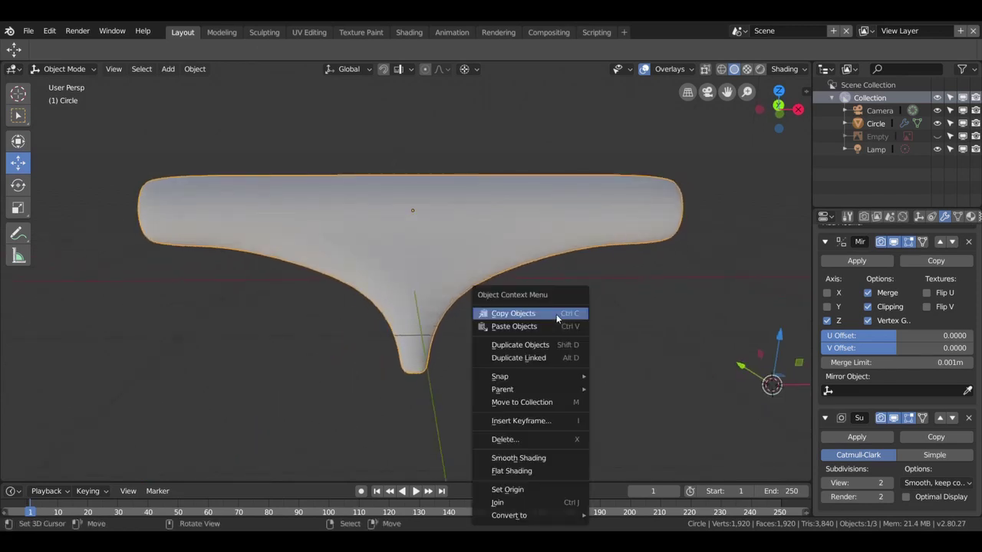
left_click(506, 458)
middle_click_drag(575, 356, 487, 305)
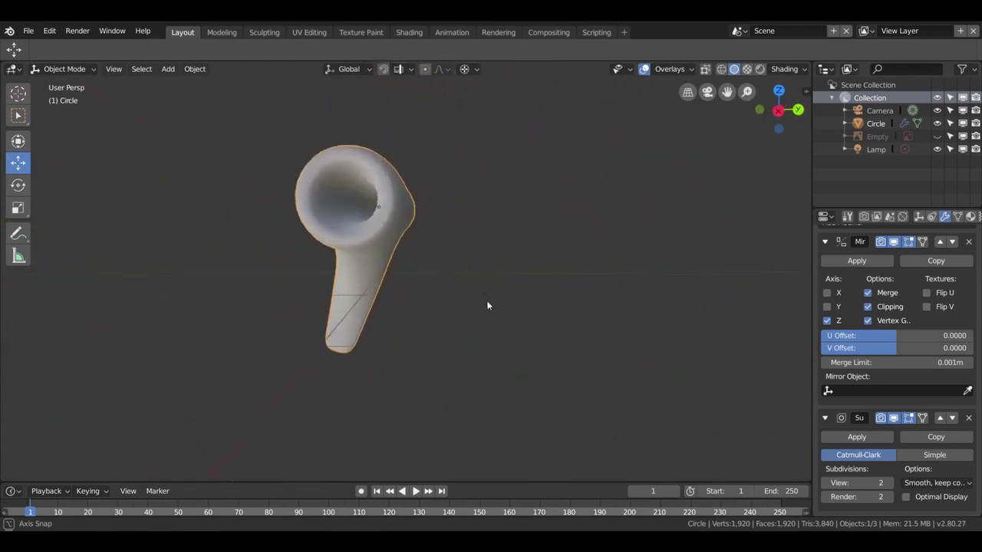
- Add two slid edge loops around the hollow end's opening and inner ring
key("Tab")
key("ctrl+r")
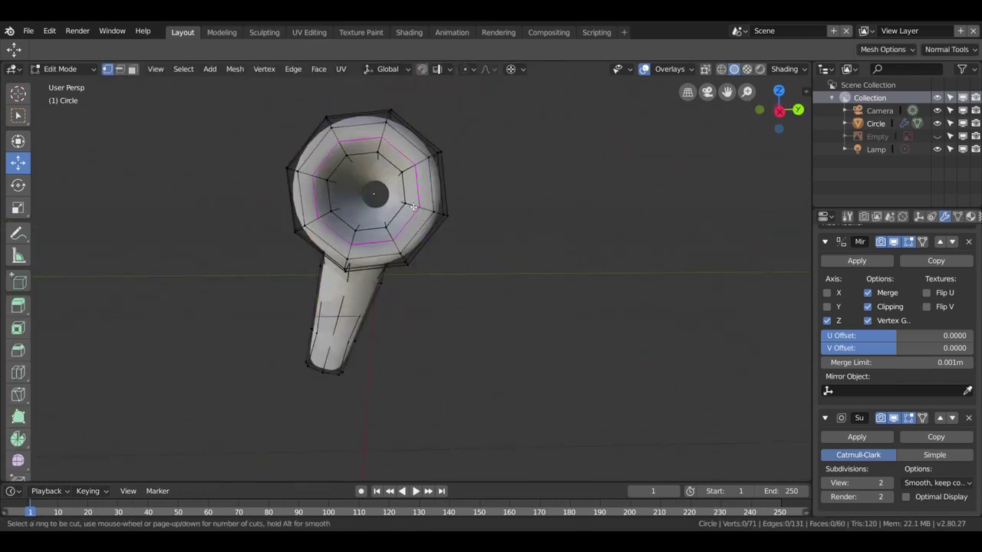
left_click(412, 206)
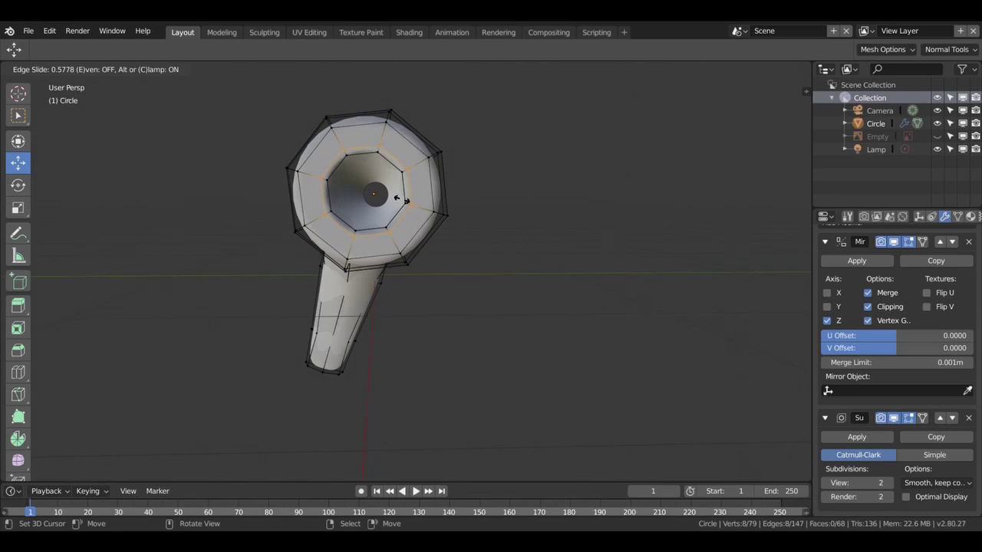
left_click(397, 198)
middle_click_drag(434, 228, 552, 215)
key("ctrl+r")
left_click(567, 212)
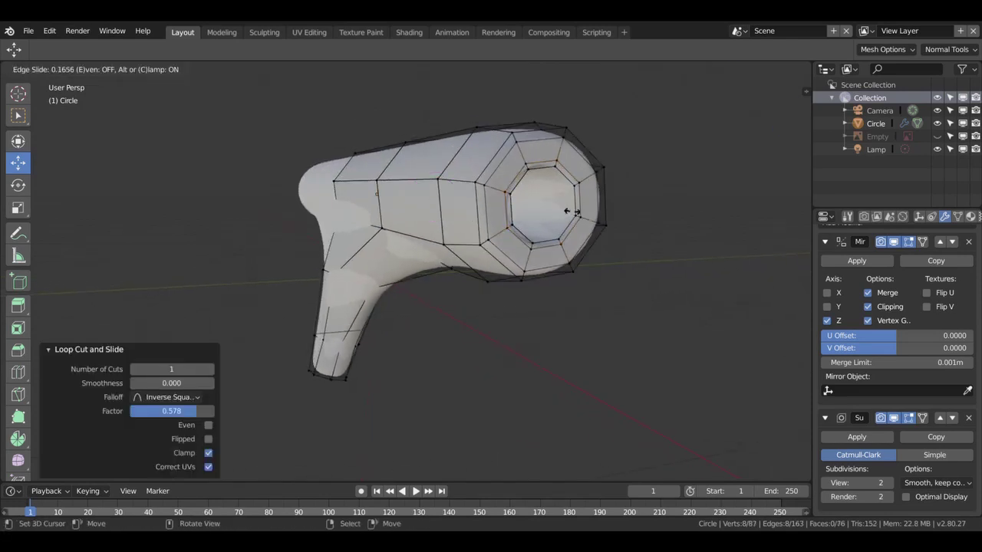
left_click(619, 237)
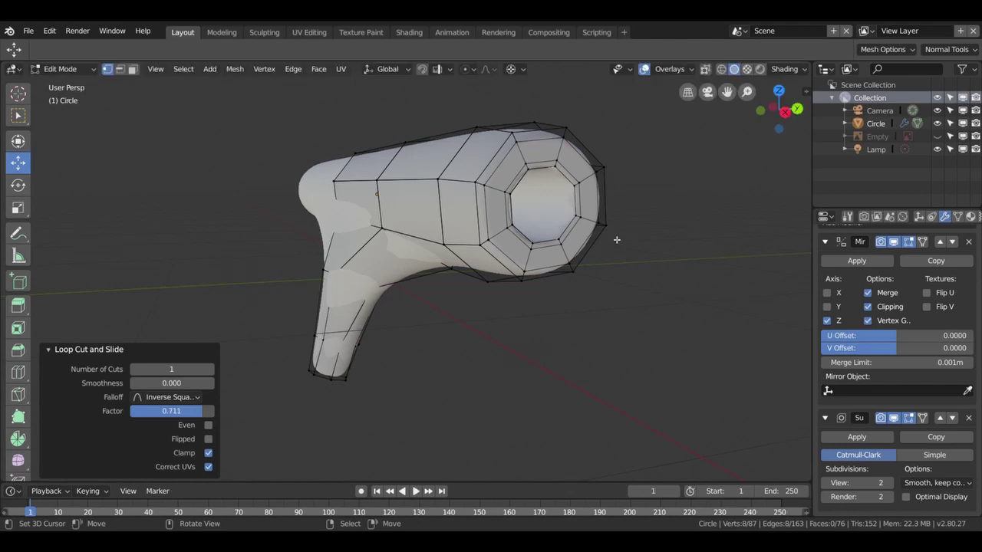
scroll(571, 263, "down", 3)
key("Tab")
mouse_move(556, 261)
middle_mouse_down()
mouse_move(579, 266)
mouse_move(580, 227)
mouse_move(429, 267)
mouse_move(484, 288)
mouse_move(631, 281)
mouse_move(640, 230)
middle_mouse_up()
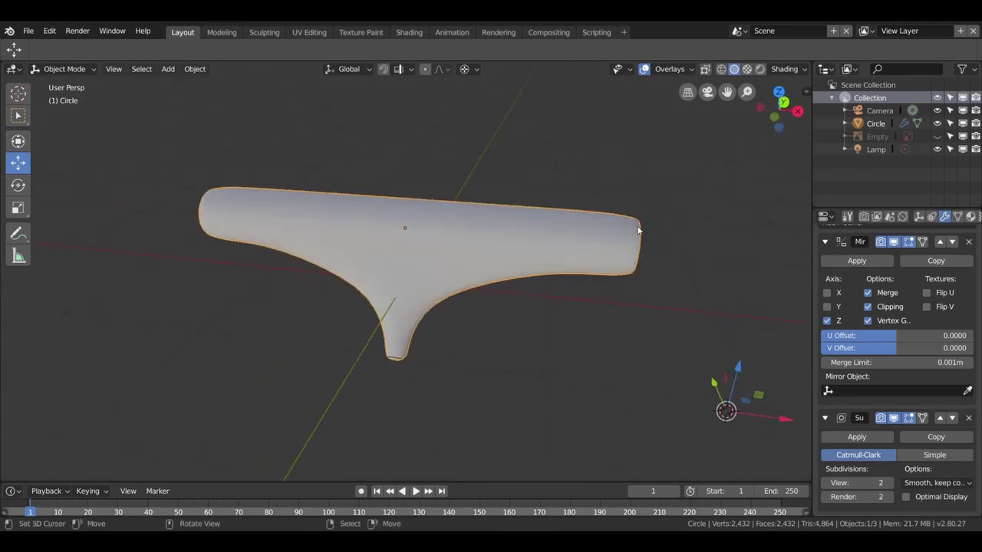
key("KP_1")
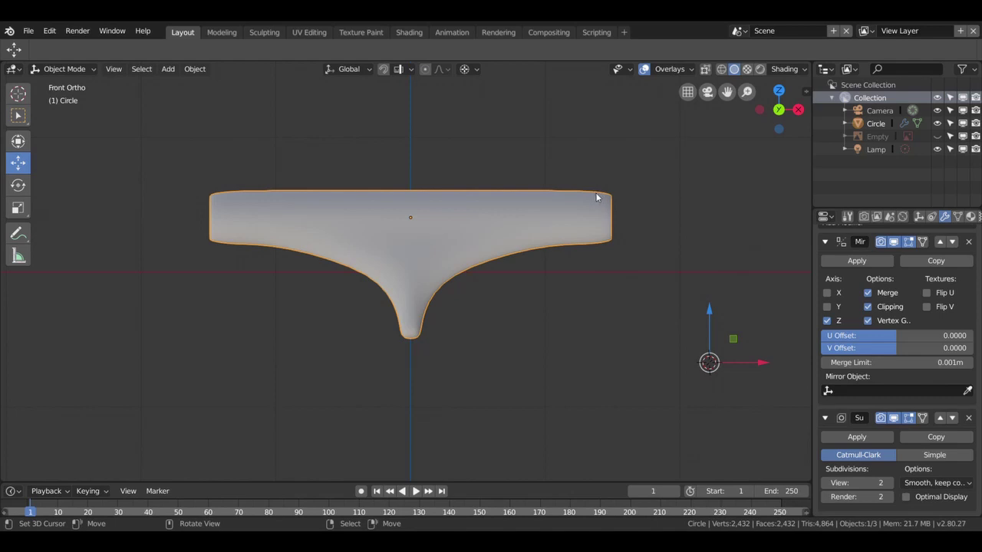
- Add two loop cuts near the right end, dissolving one unwanted loop
key("Tab")
key("ctrl+r")
left_click(601, 227)
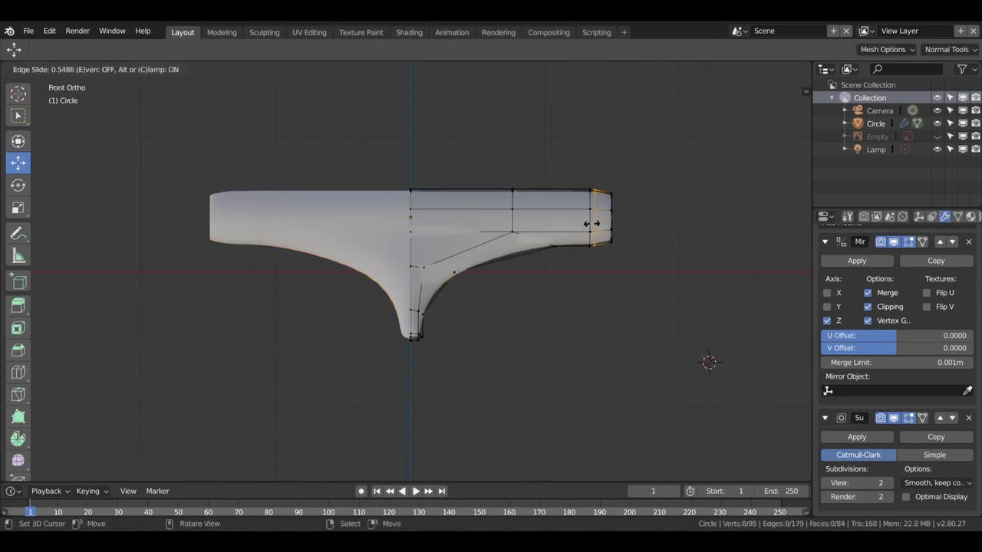
left_click(593, 227)
key("ctrl+r")
left_click(592, 201)
left_click(611, 208)
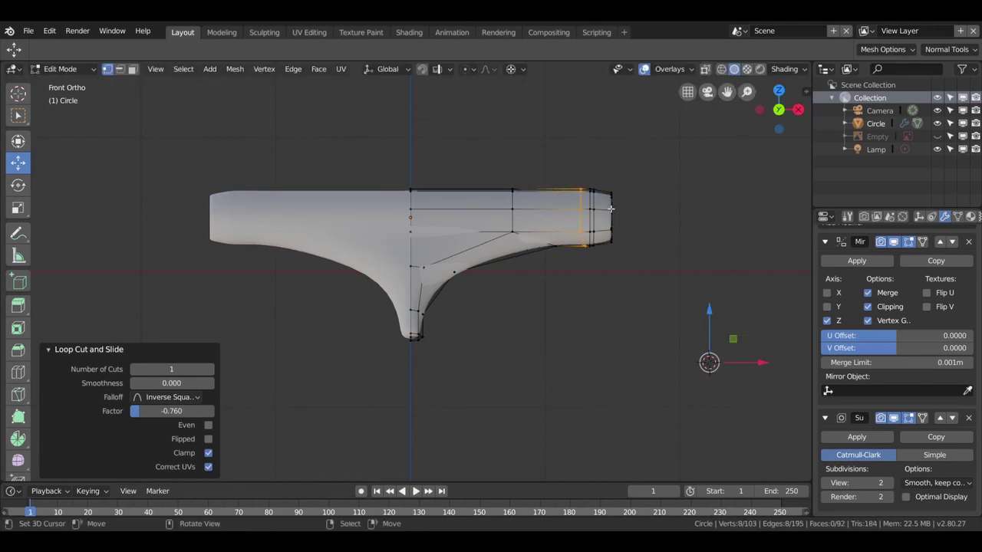
key("x")
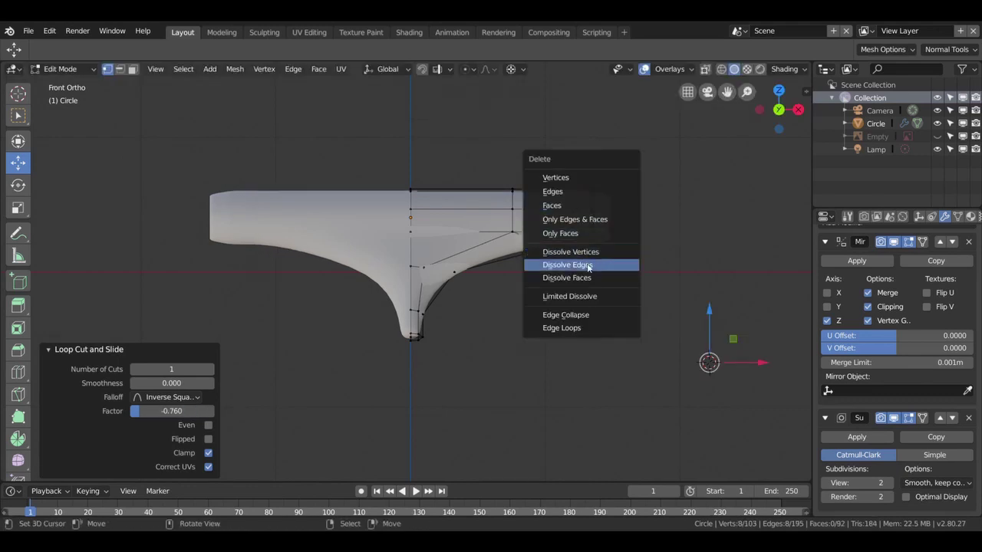
left_click(590, 266)
key("Tab")
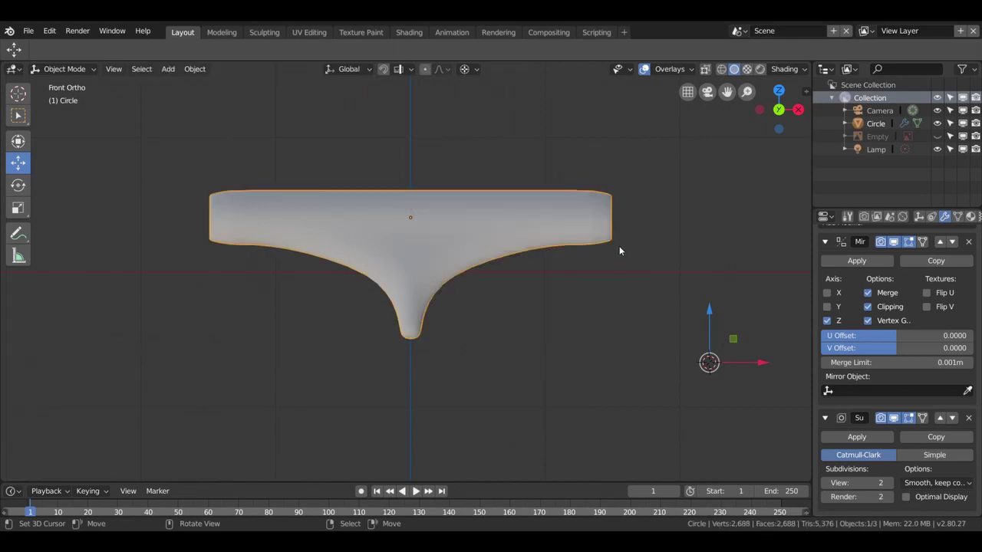
scroll(621, 240, "up", 1)
- Switch viewport lighting to MatCap, trying green before choosing the shiny grey matcap
left_click(784, 69)
left_click(815, 107)
left_click(793, 135)
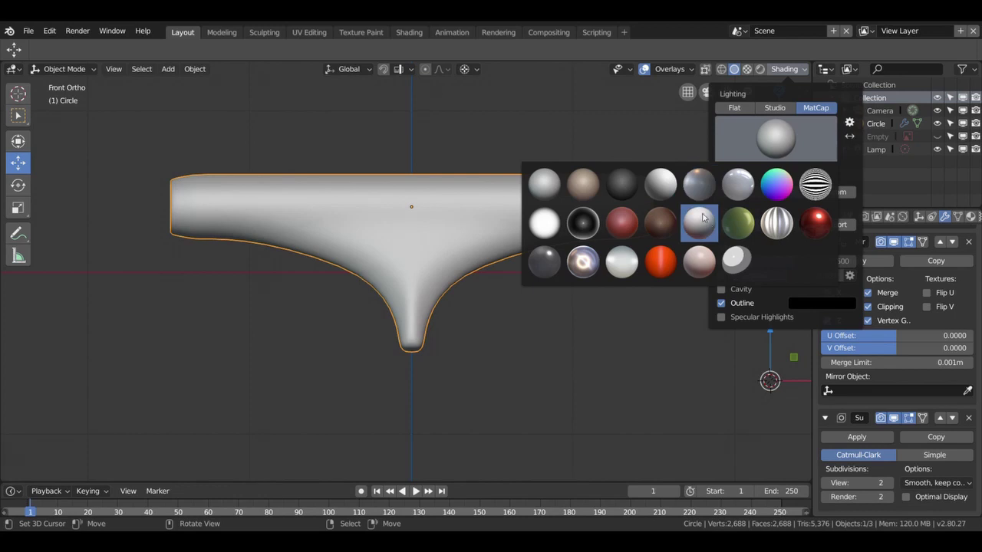
left_click(740, 225)
left_click(775, 138)
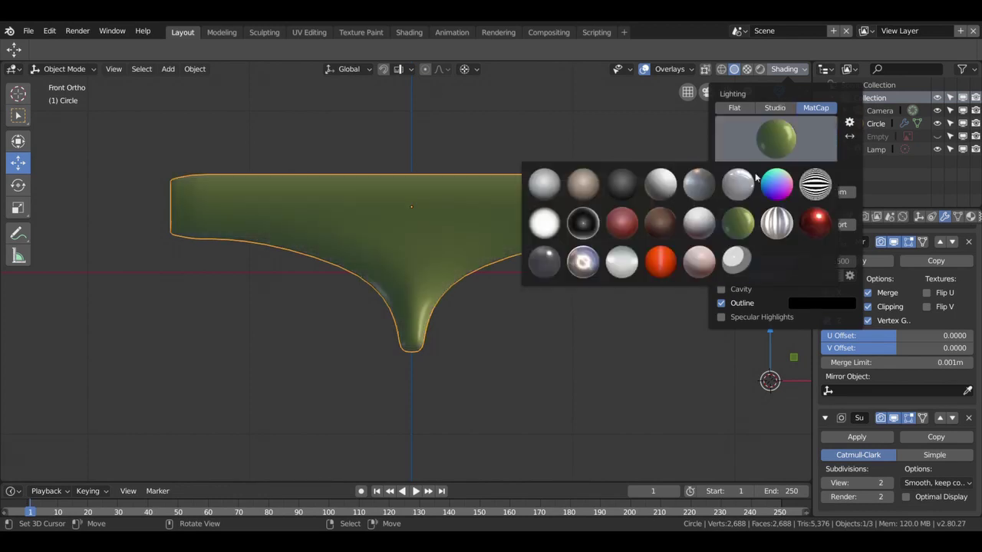
left_click(735, 195)
- Orbit around the matcap-shaded hanger and finish in top view
mouse_move(639, 238)
middle_mouse_down()
mouse_move(585, 228)
mouse_move(471, 246)
mouse_move(464, 196)
mouse_move(491, 188)
mouse_move(586, 215)
mouse_move(620, 244)
middle_mouse_up()
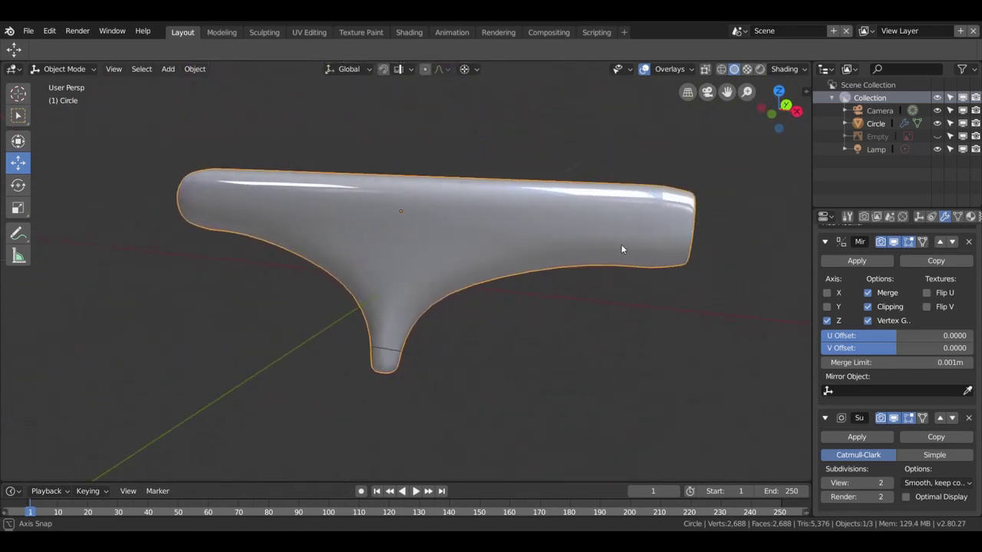
mouse_move(685, 226)
middle_mouse_down()
mouse_move(673, 222)
mouse_move(665, 281)
mouse_move(708, 232)
mouse_move(685, 188)
mouse_move(631, 204)
middle_mouse_up()
mouse_move(510, 200)
middle_mouse_down()
mouse_move(601, 233)
mouse_move(606, 210)
mouse_move(589, 156)
mouse_move(525, 185)
mouse_move(469, 193)
mouse_move(449, 208)
mouse_move(491, 217)
mouse_move(404, 241)
middle_mouse_up()
mouse_move(469, 306)
middle_mouse_down()
mouse_move(568, 276)
mouse_move(575, 224)
mouse_move(575, 212)
mouse_move(510, 196)
mouse_move(473, 149)
mouse_move(497, 125)
mouse_move(522, 158)
mouse_move(581, 143)
mouse_move(524, 304)
mouse_move(364, 338)
middle_mouse_up()
key("KP_7")
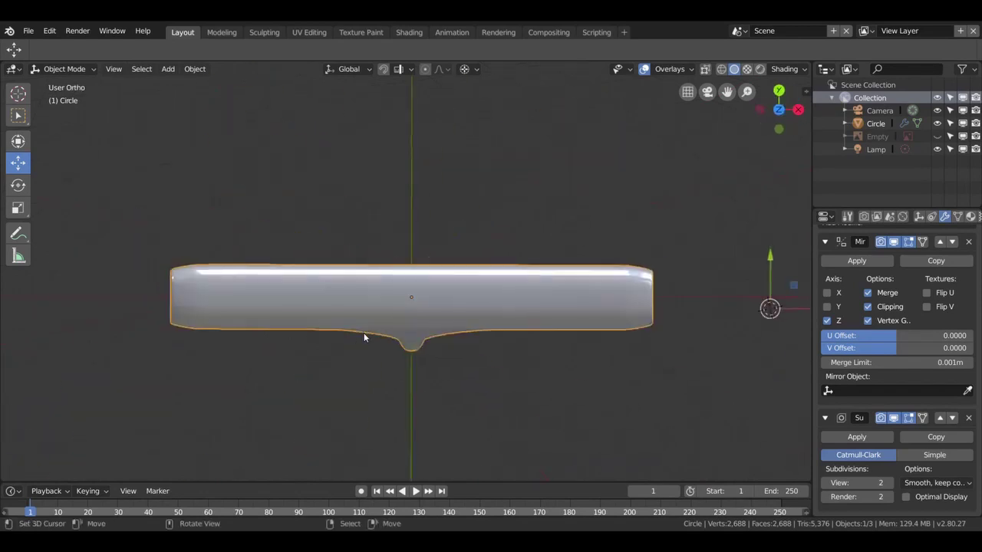
middle_click_drag(376, 280, 398, 177)
key("KP_7")
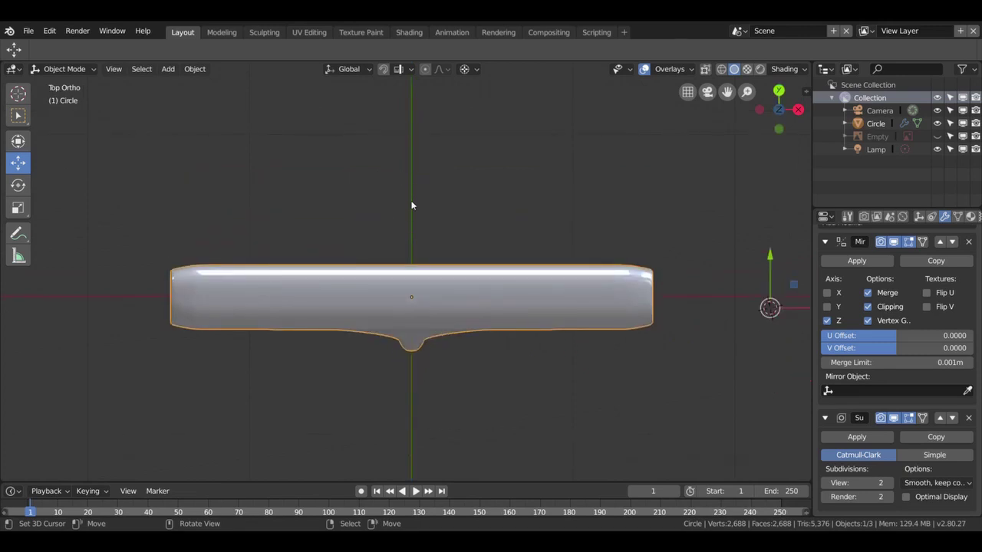
- Add a new circle mesh and move it above the hanger bar's middle
key("shift+a")
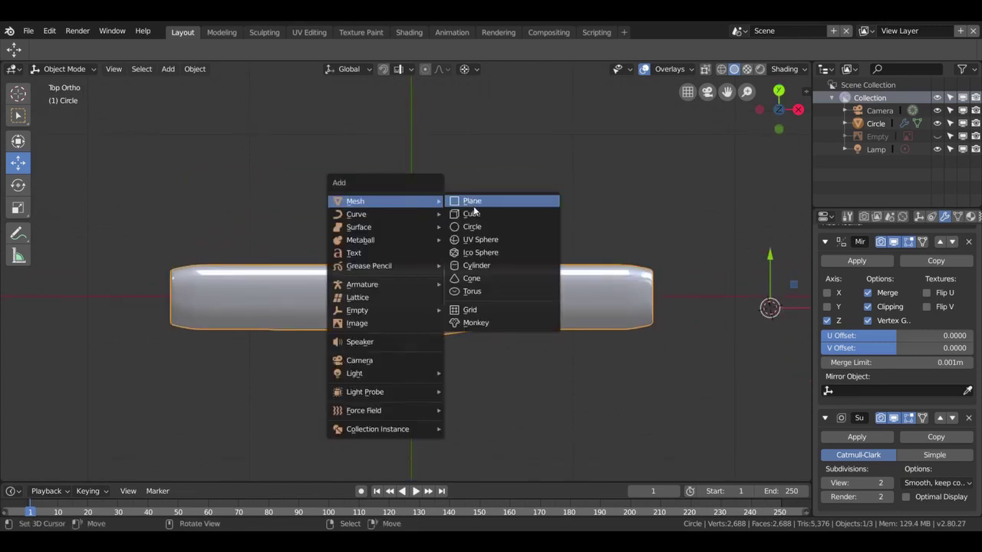
left_click(476, 227)
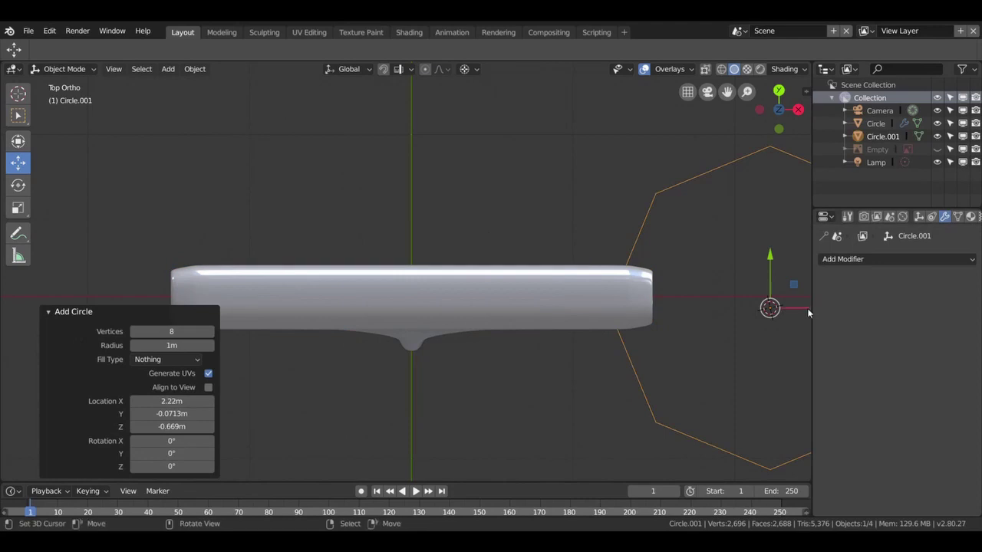
key("g")
left_click(447, 311)
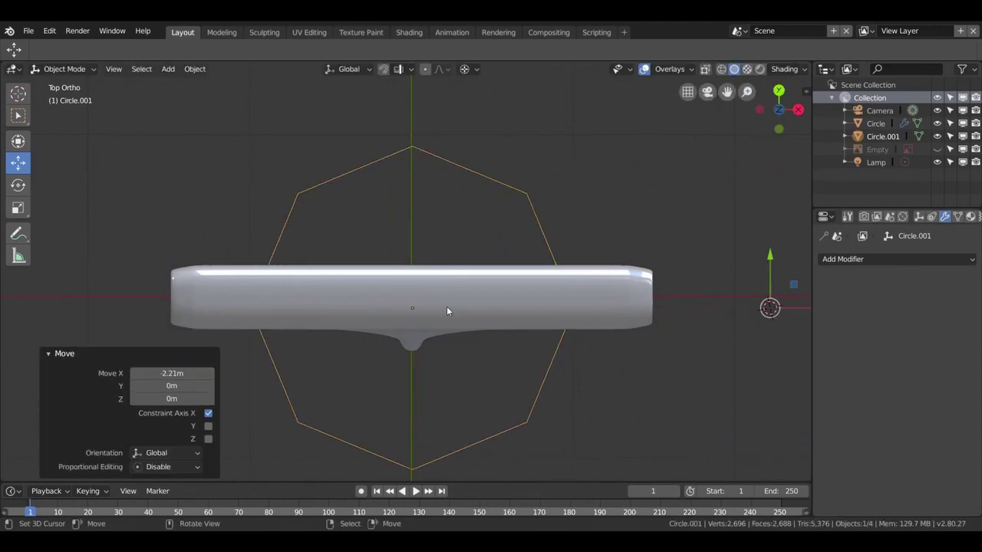
left_click_drag(771, 265, 723, 90)
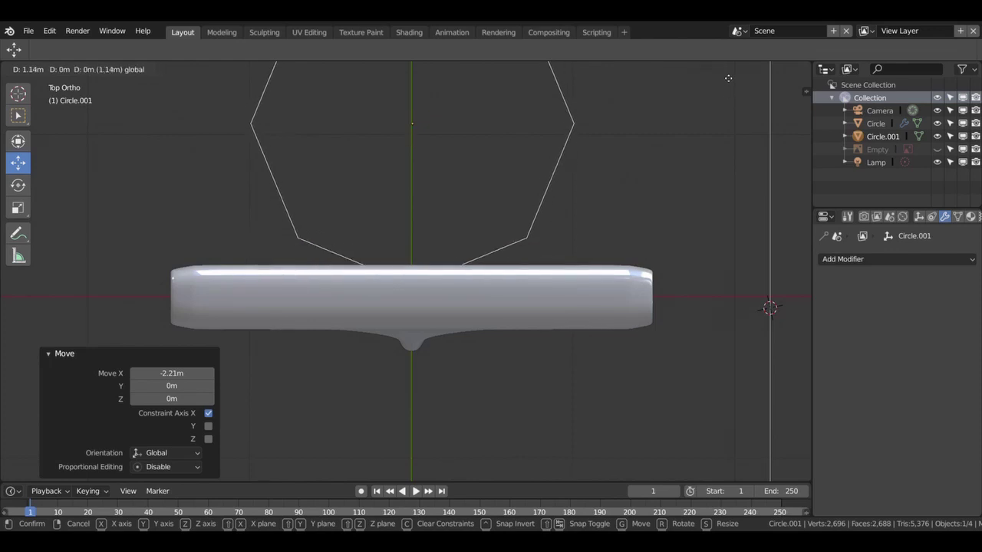
left_click_drag(724, 90, 724, 93)
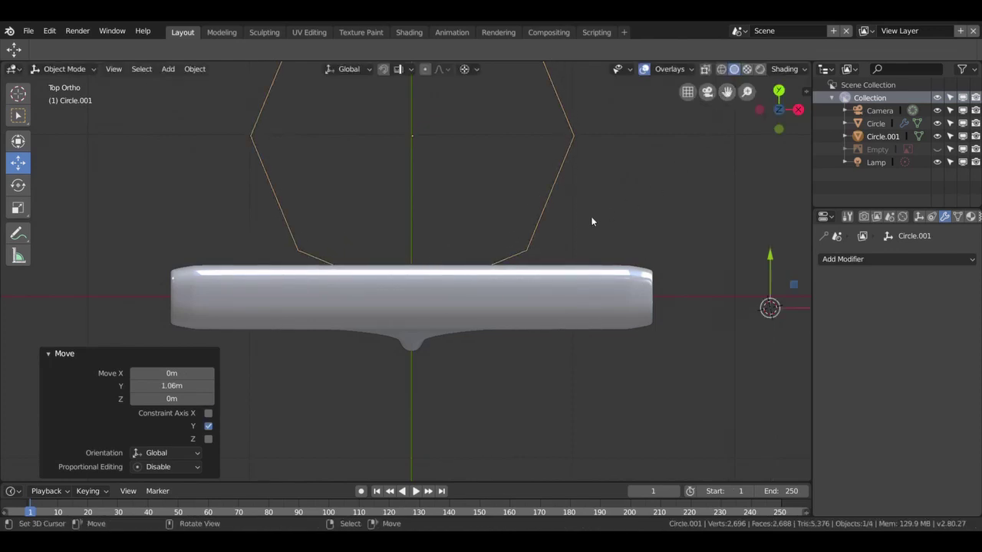
scroll(550, 266, "up", 1)
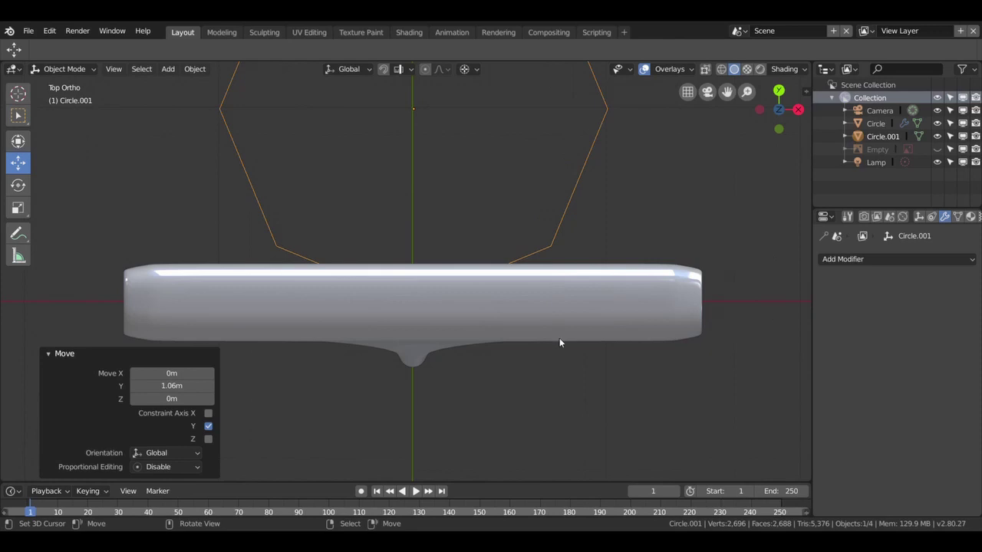
- Snap the pivot to the circle, shrink it to 0.175, and lower it along Y
key("shift+s")
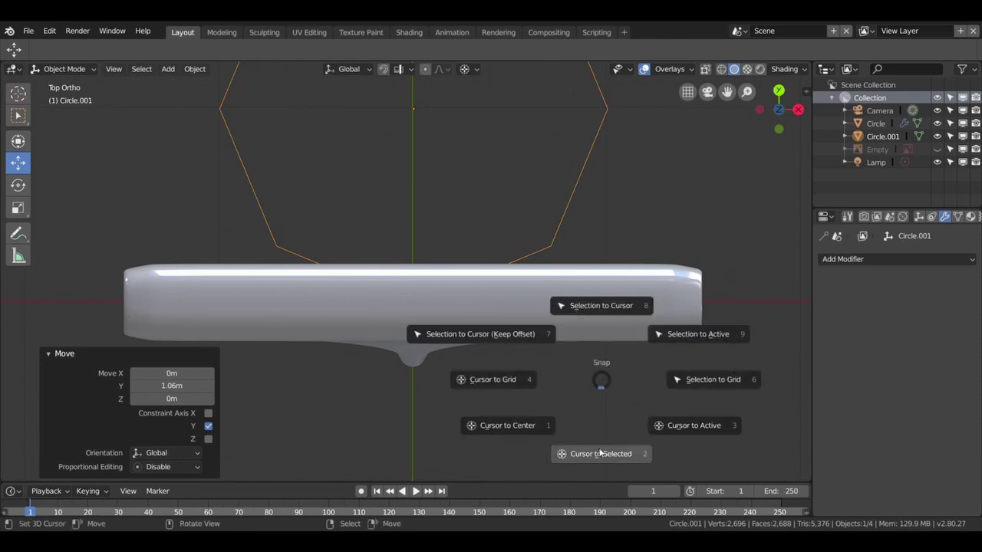
left_click(598, 453)
key("s")
left_click(458, 136)
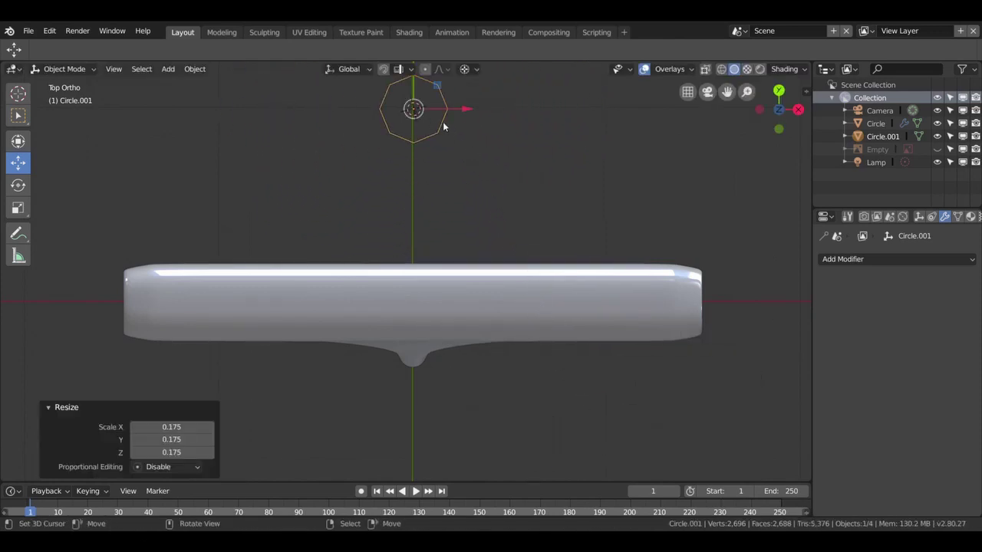
key("g")
key("y")
left_click(460, 247)
- Enlarge the circle 1.52 times and move it along Y just above the bar
key("s")
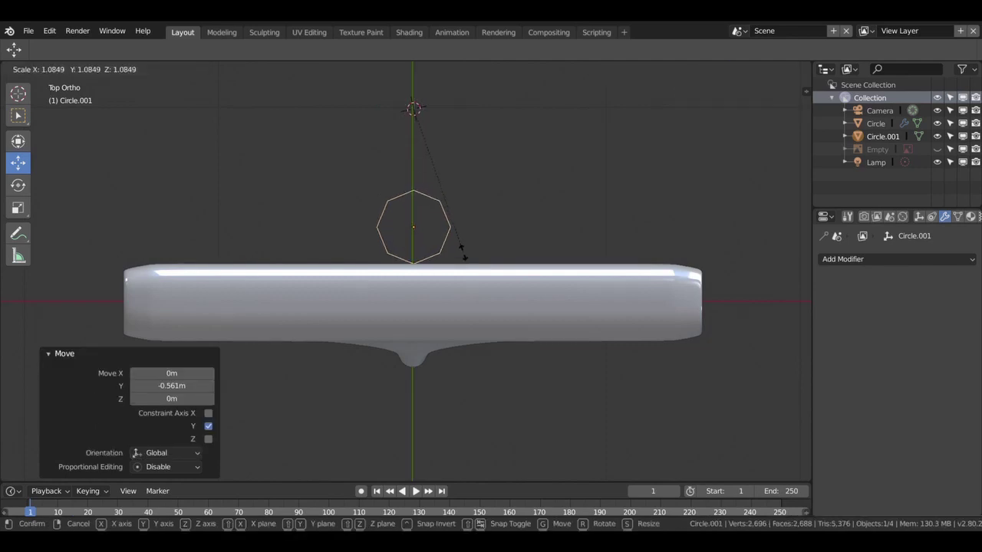
left_click(620, 377)
left_click(433, 220)
key("g")
key("y")
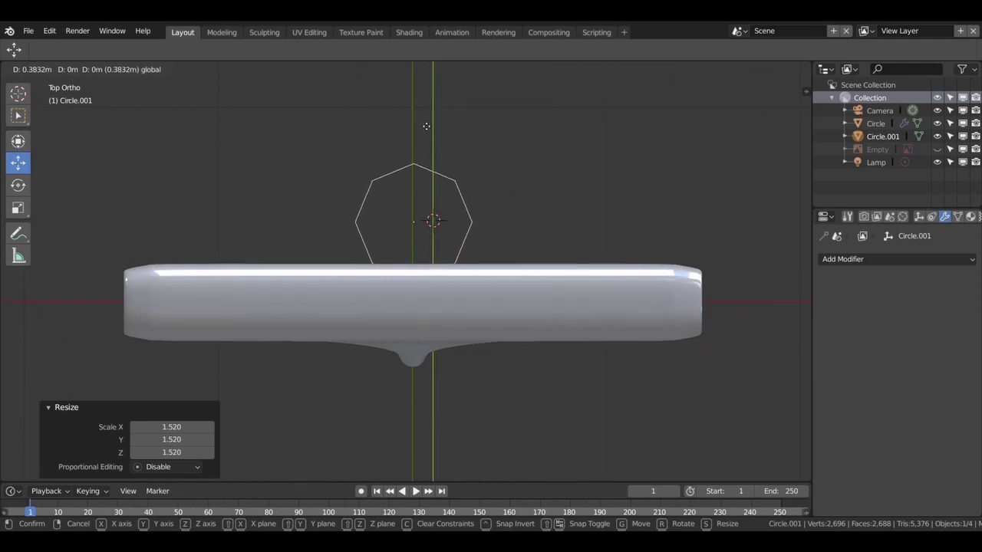
left_click(426, 126)
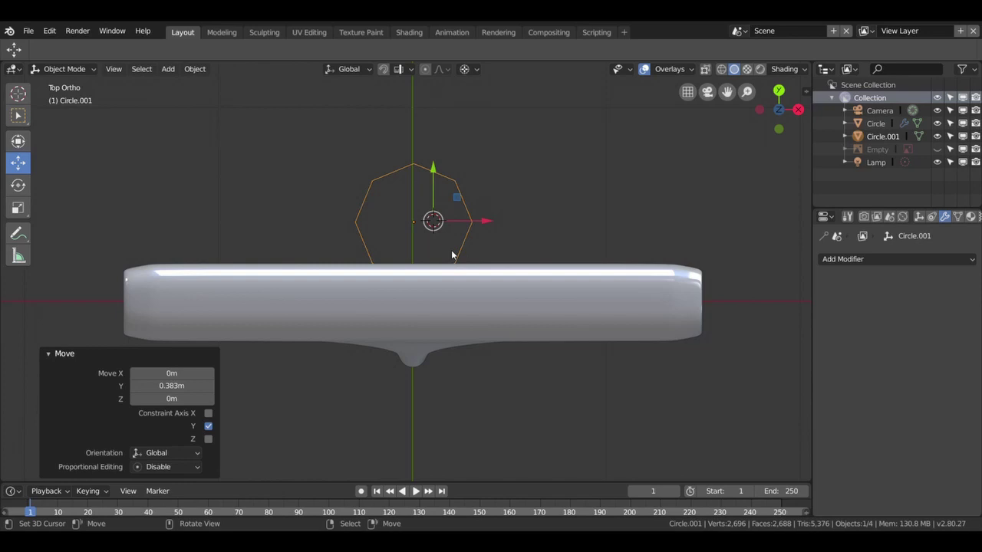
scroll(452, 256, "down", 2)
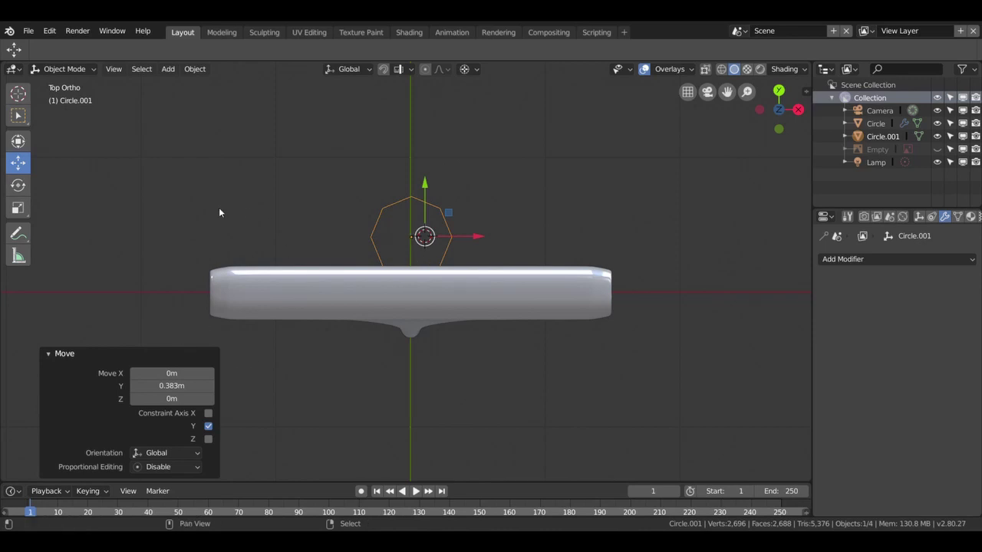
- Add the blue skateboard truck JPG as a reference image in the scene
key("shift+a")
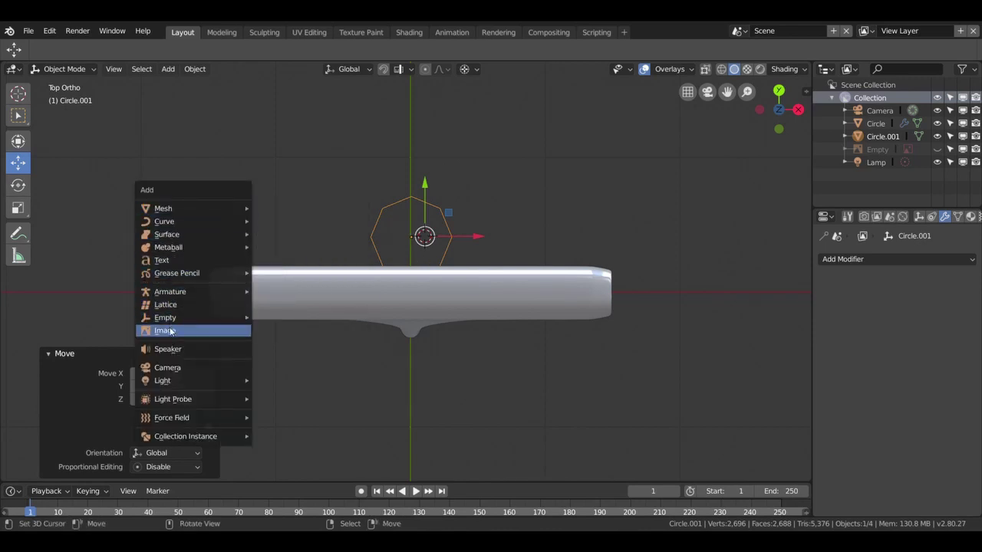
left_click(165, 331)
left_click(408, 178)
double_click(409, 179)
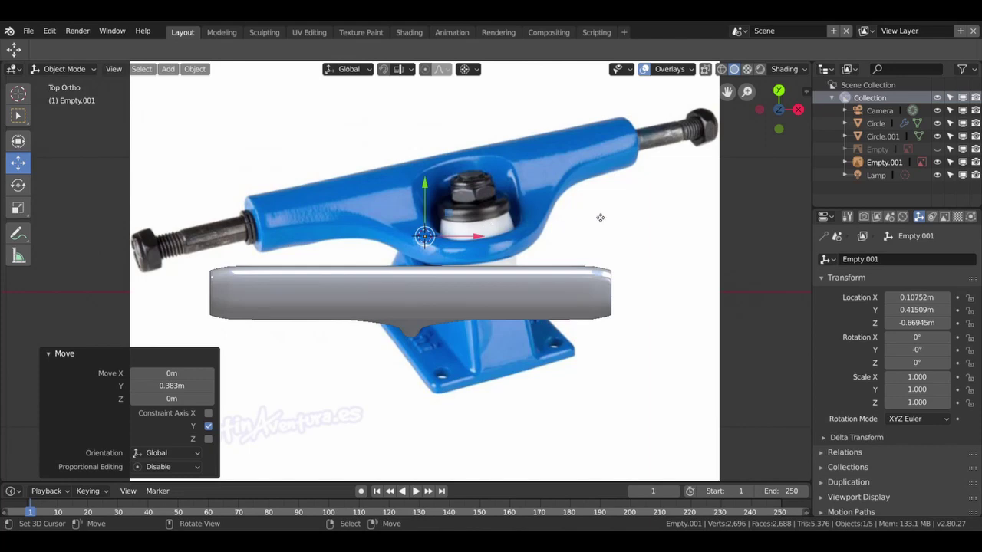
- Delete the reference image object and return to the top orthographic view
left_click(643, 216)
key("x")
left_click(640, 210)
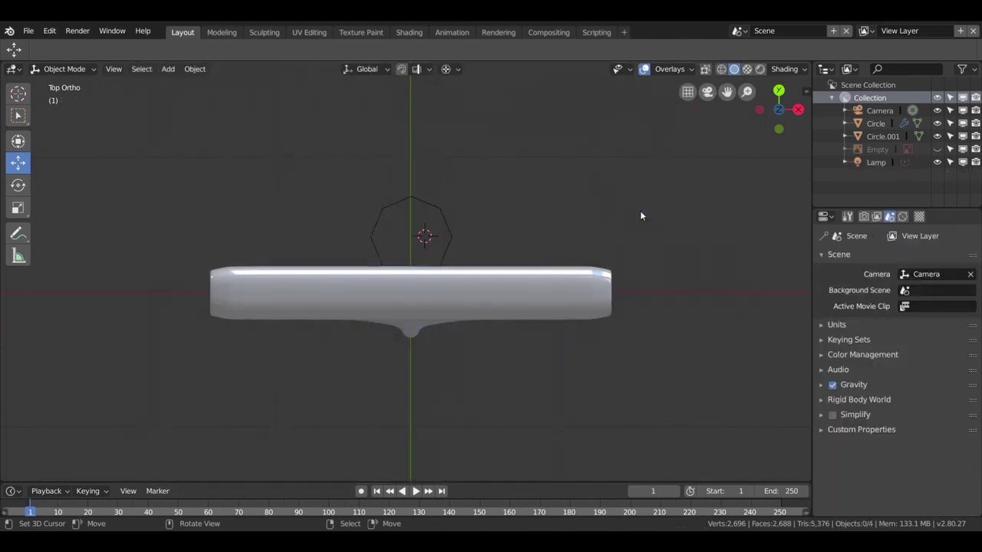
middle_click_drag(528, 254, 518, 197)
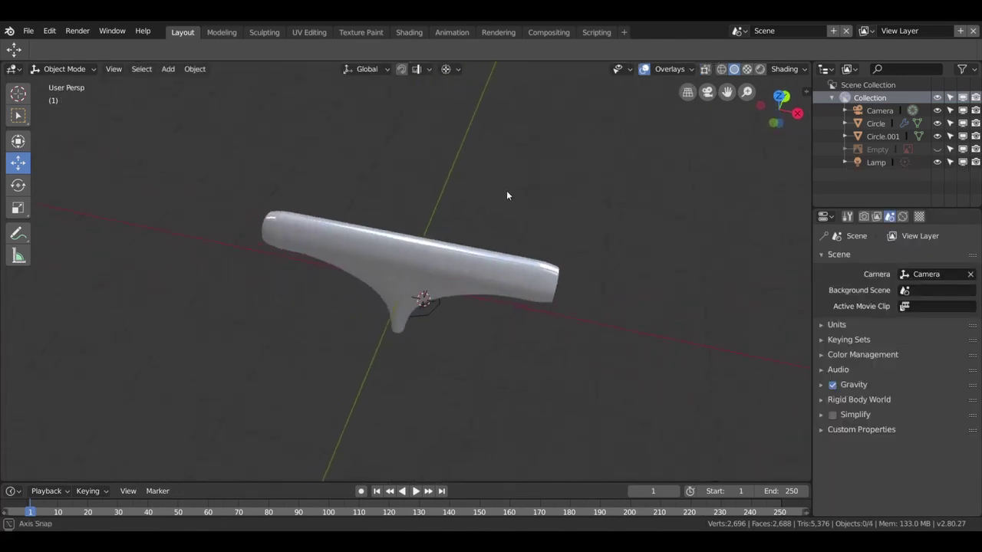
key("KP_7")
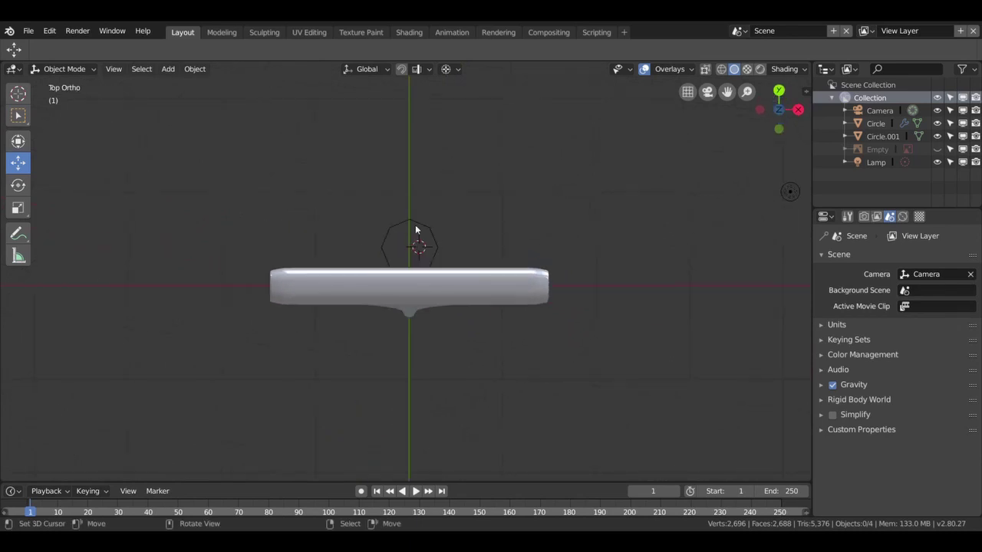
- Scale the octagon Circle.001 to 1.115, position it above the bar, and edit its faces
left_click(415, 225)
key("g")
left_click(418, 218)
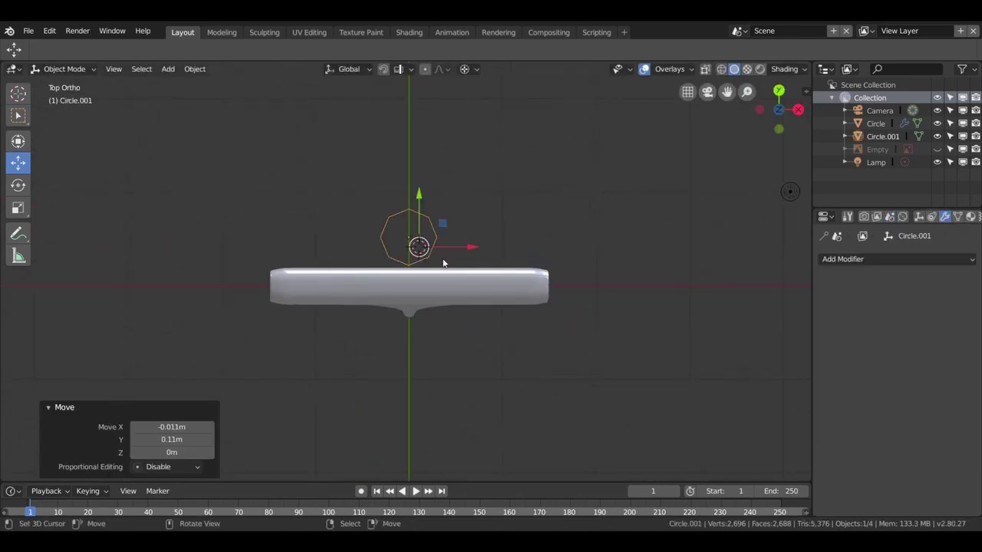
key("s")
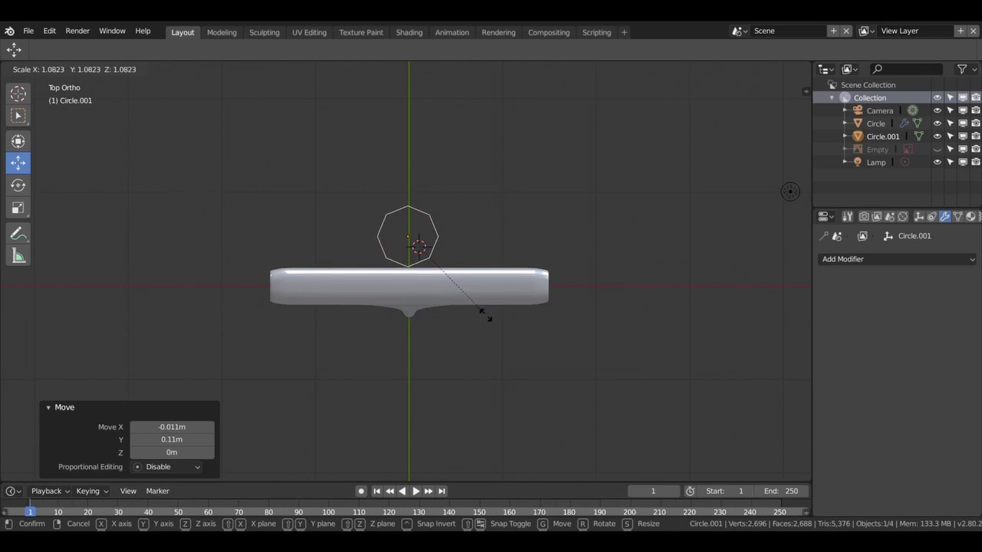
left_click(488, 322)
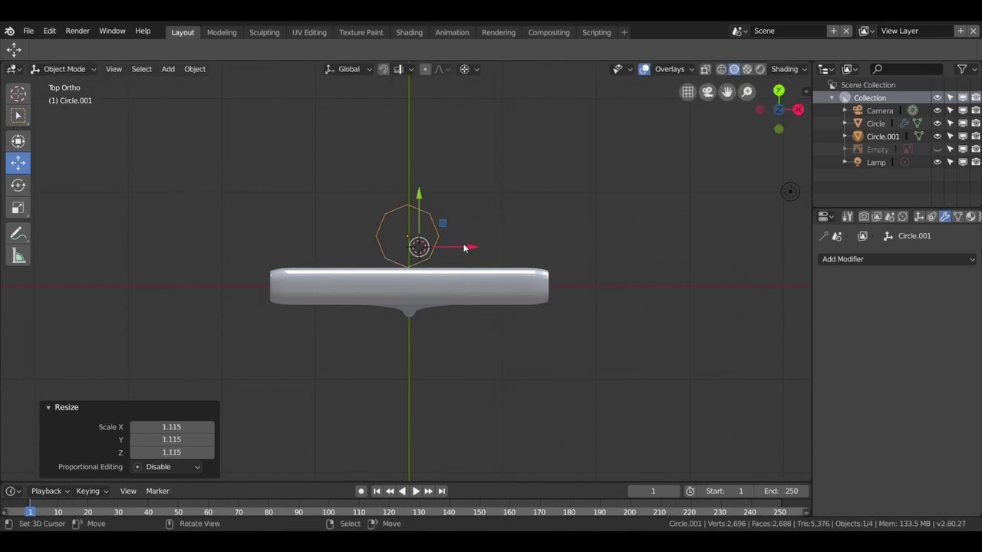
left_click_drag(464, 248, 469, 250)
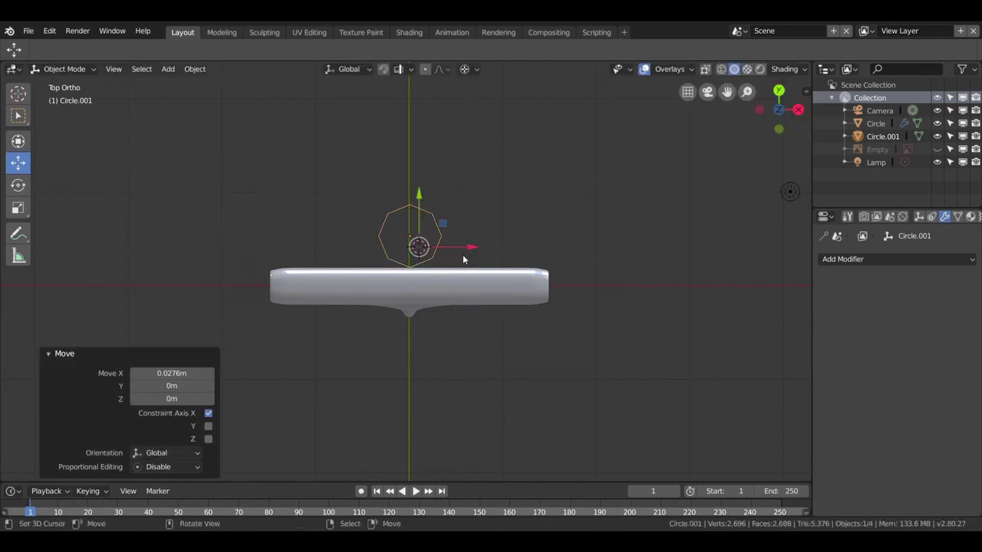
scroll(461, 262, "down", 1)
scroll(458, 259, "up", 2)
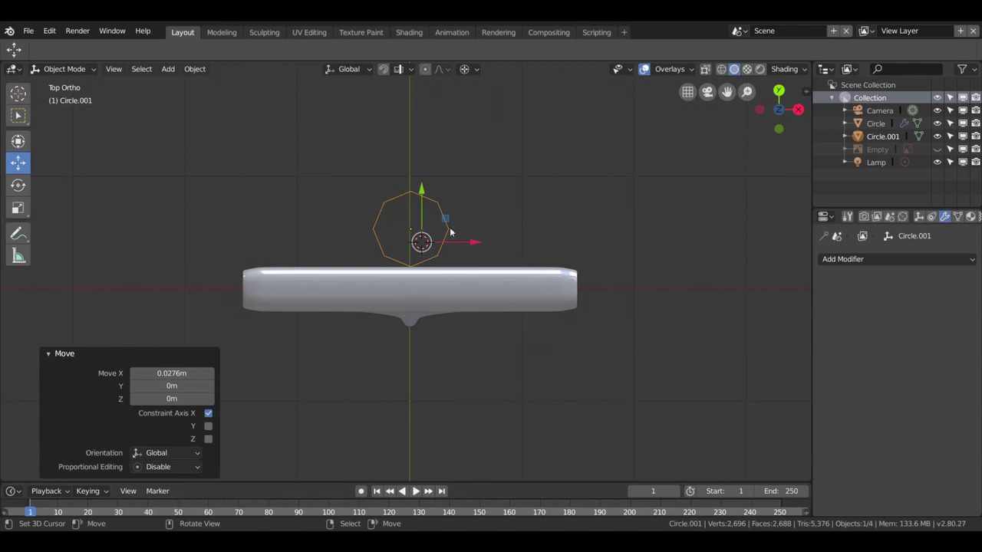
mouse_move(422, 223)
left_mouse_down()
mouse_move(425, 200)
mouse_move(447, 253)
left_mouse_up()
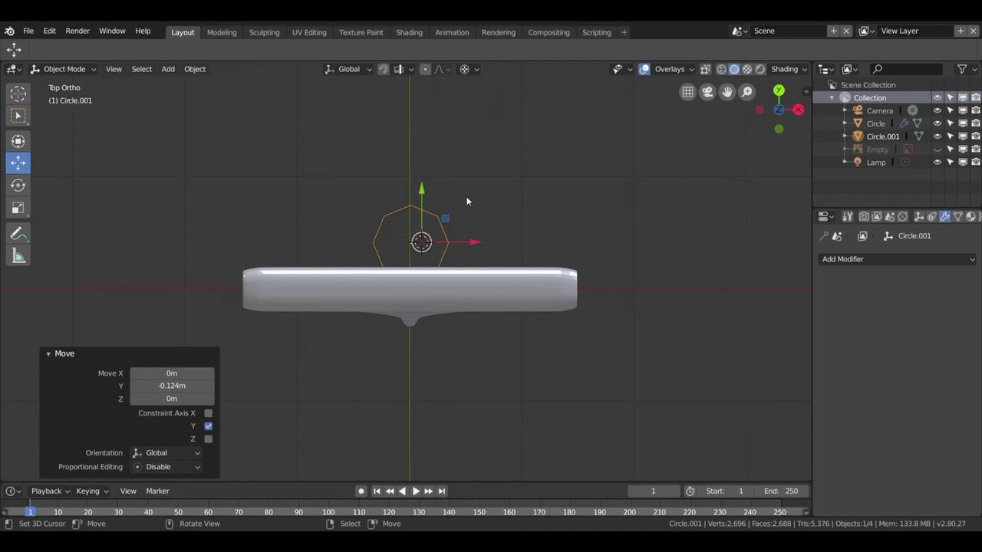
key("Tab")
left_click(132, 70)
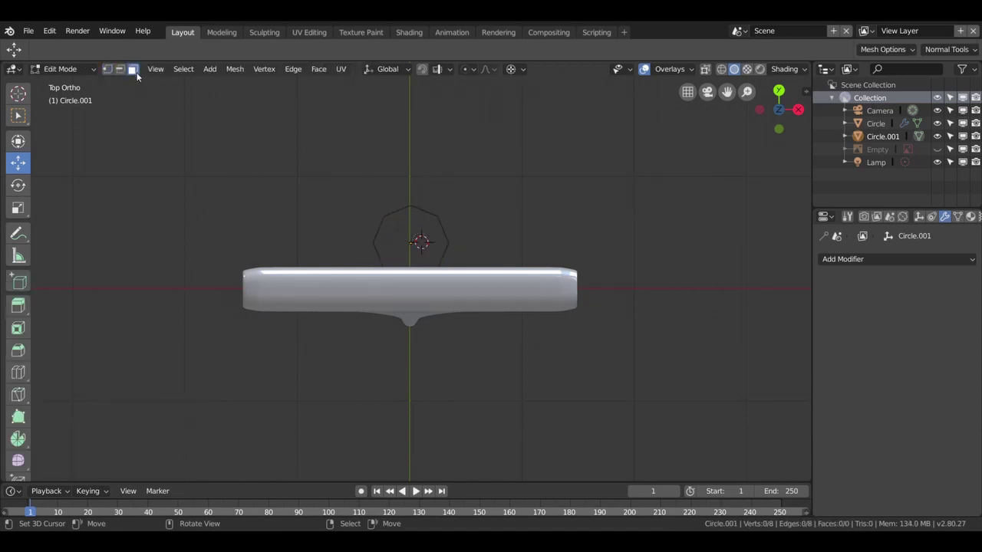
- Fill the octagon outline with a face and inset it
key("a")
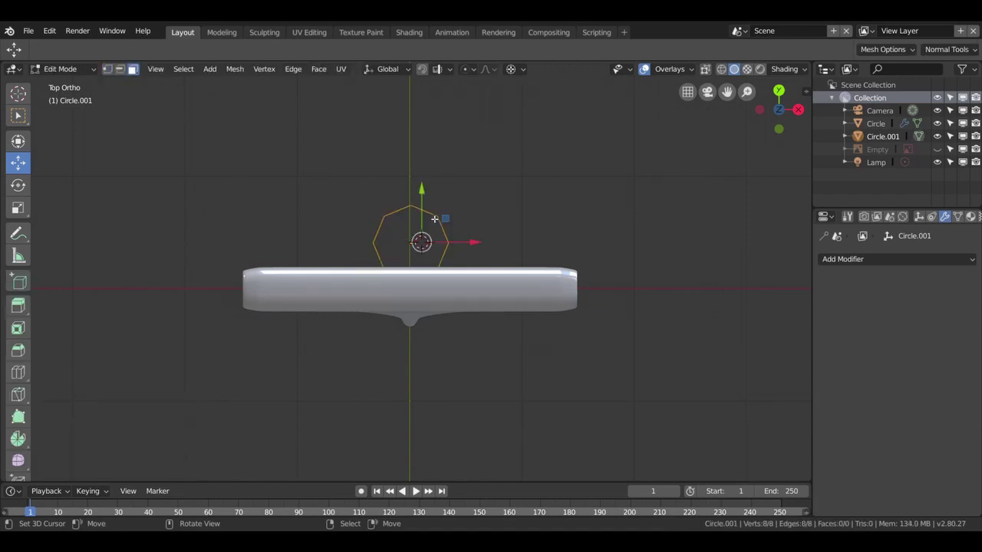
key("f")
right_click(431, 215, "shift")
key("i")
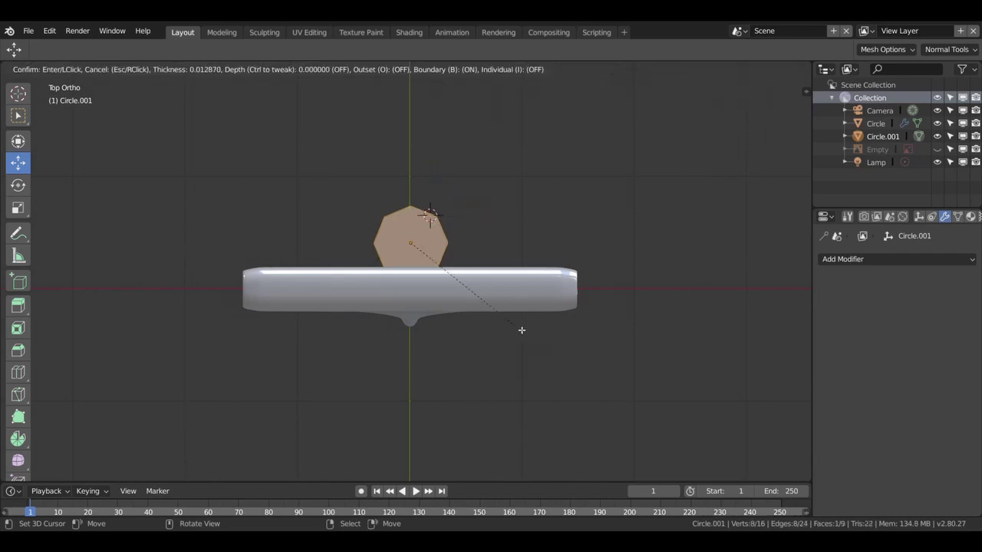
left_click(491, 284)
- Stretch the outer edges 4.067× about their centre into a wing shape
key("2")
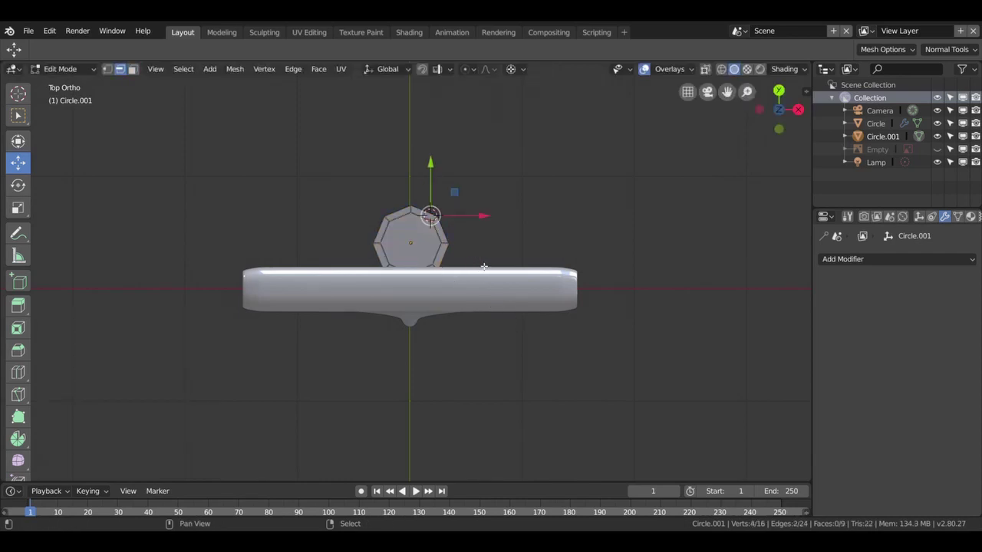
key("shift+s")
left_click(473, 338)
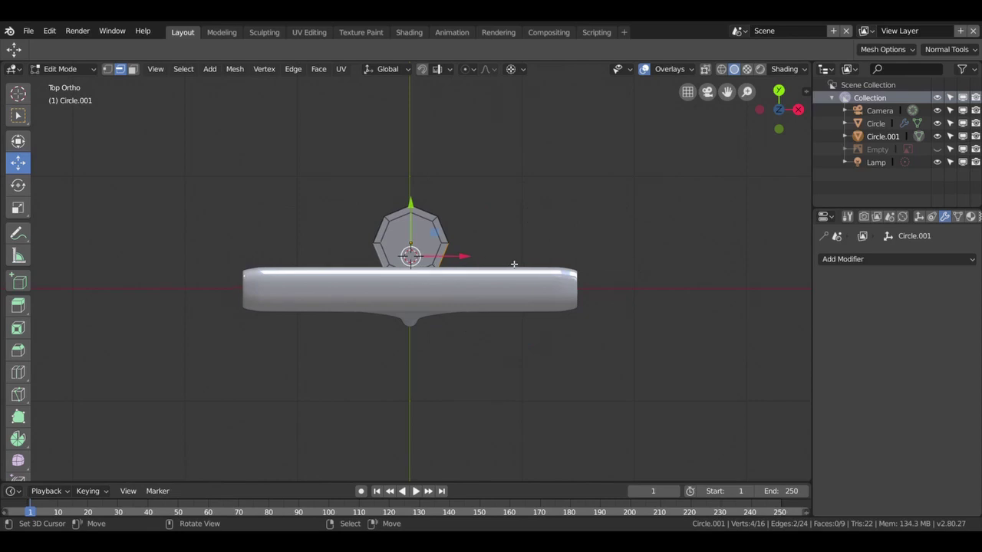
key("s")
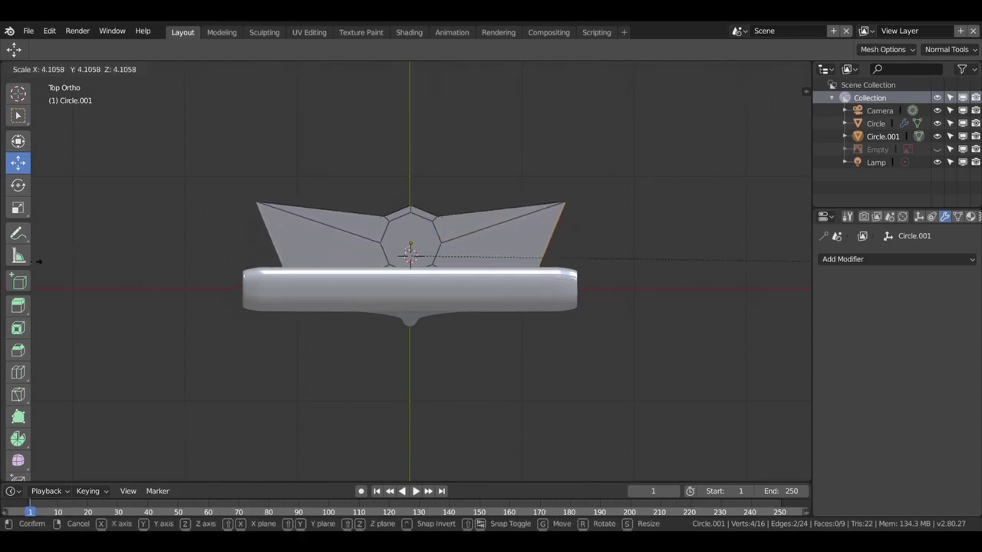
left_click(43, 266)
mouse_move(68, 283)
middle_mouse_down()
mouse_move(267, 169)
mouse_move(196, 225)
middle_mouse_up()
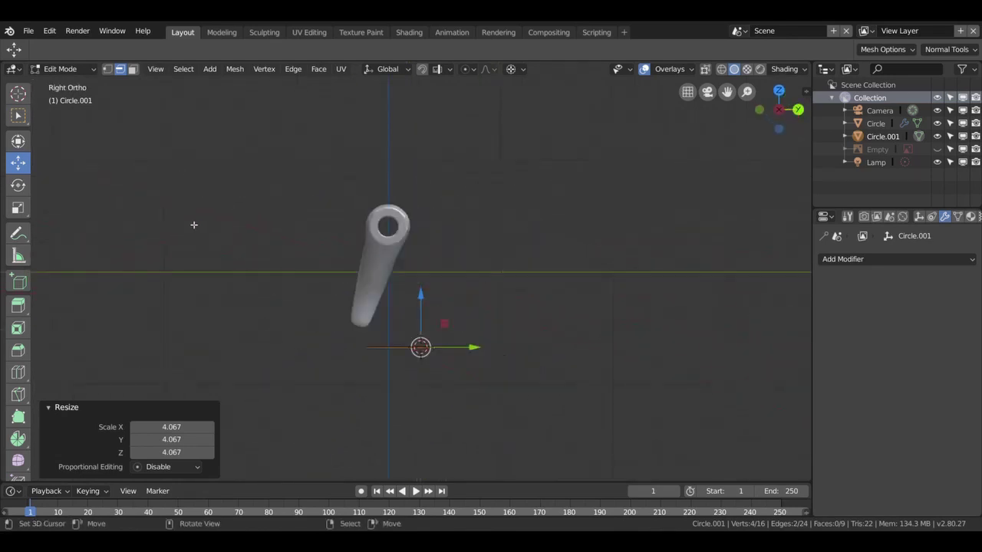
- Raise the whole plate 1.02 m on Z to the tube's height and exit Edit Mode
key("g")
key("z")
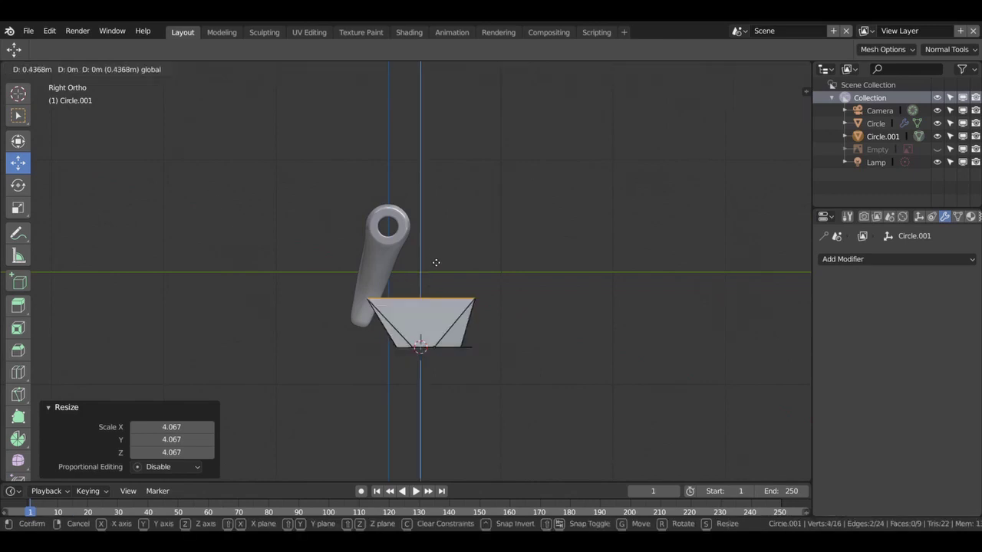
left_click(436, 262)
key("ctrl+z")
key("ctrl+z")
key("a")
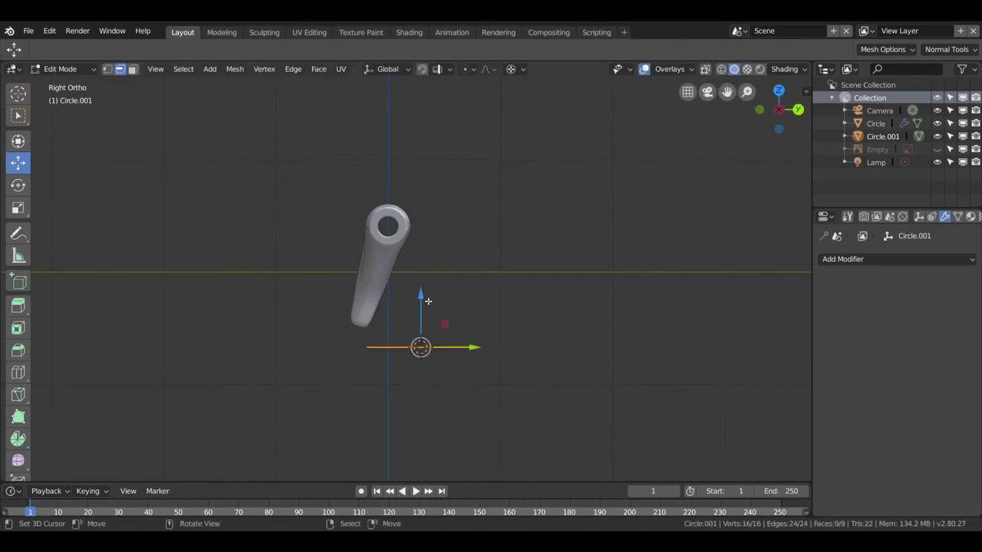
key("g")
key("z")
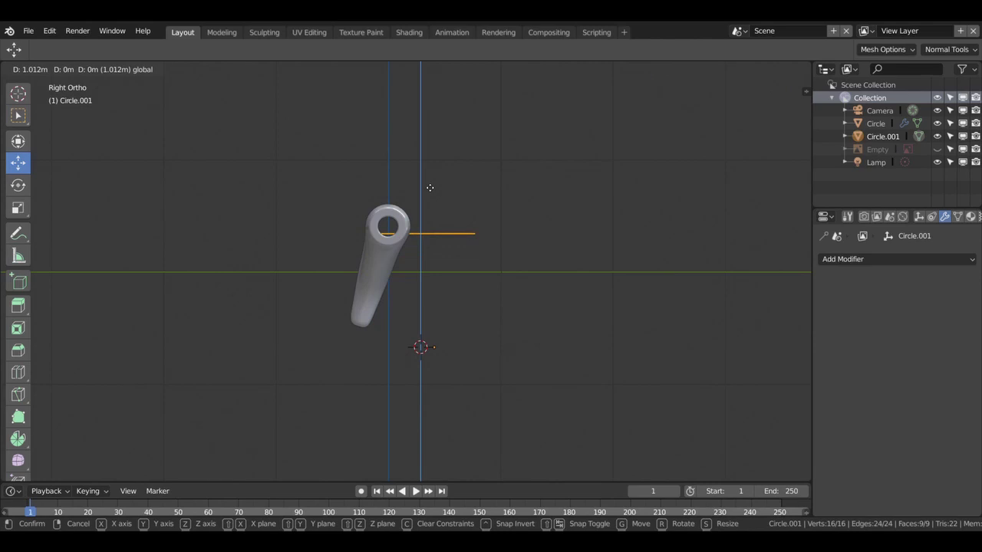
left_click(430, 188)
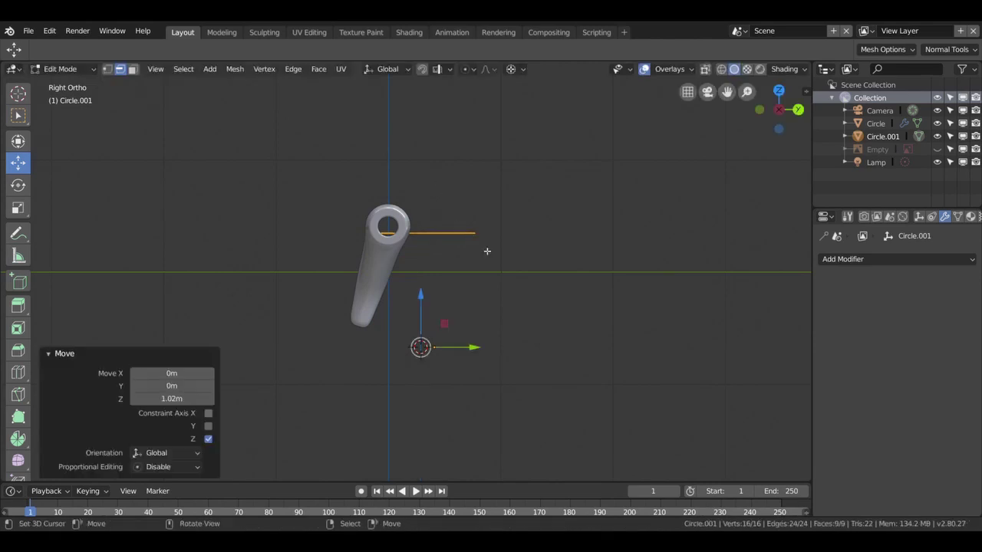
middle_click_drag(429, 187, 384, 270)
key("Tab")
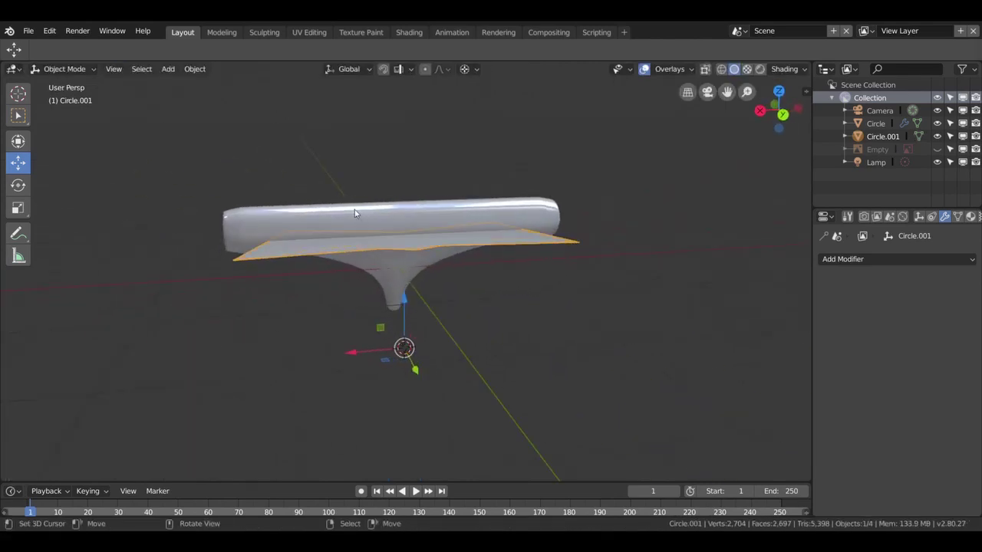
- Inspect the tube mesh and the plate from several orbiting angles
left_click(356, 214)
key("Tab")
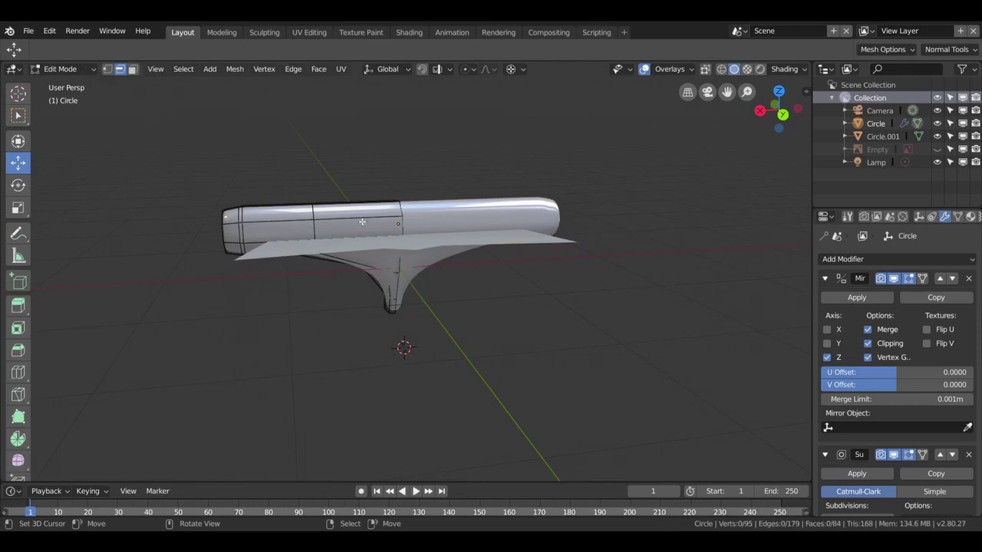
middle_click_drag(325, 247, 346, 258)
mouse_move(426, 261)
middle_mouse_down()
mouse_move(388, 233)
mouse_move(363, 293)
mouse_move(343, 260)
middle_mouse_up()
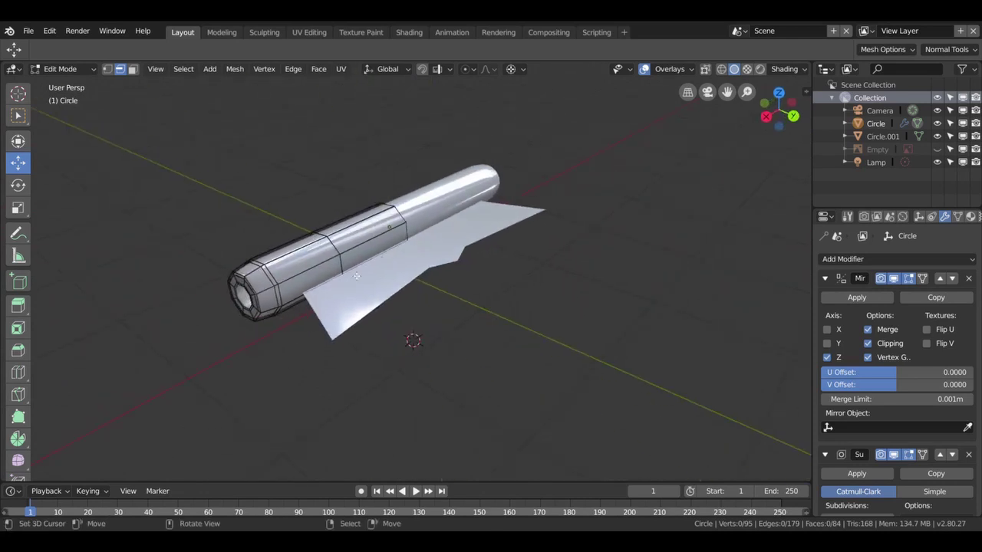
mouse_move(418, 295)
middle_mouse_down()
mouse_move(317, 195)
mouse_move(383, 253)
mouse_move(423, 306)
mouse_move(406, 313)
middle_mouse_up()
key("Tab")
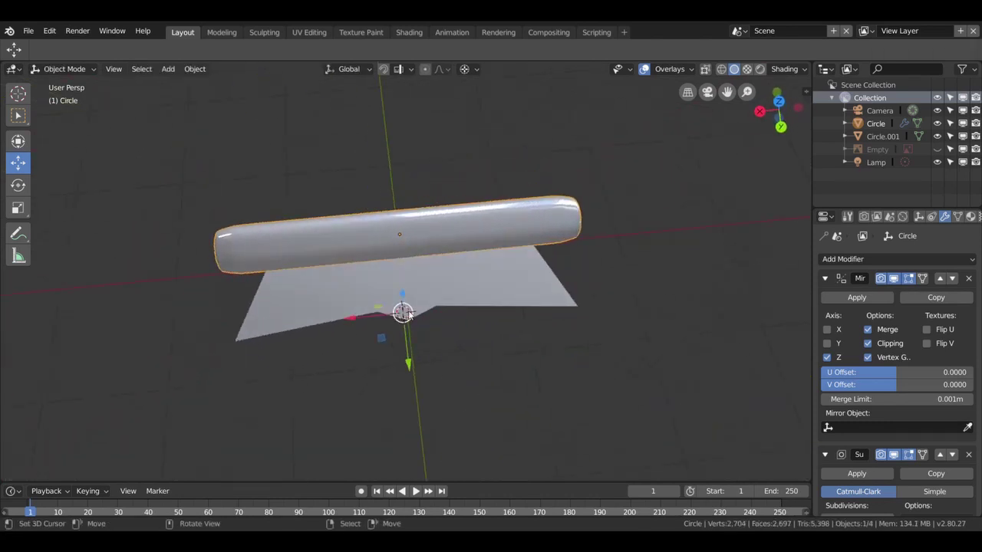
- Reopen the wing-shaped plate Circle.001 in Edit Mode from the top view
key("KP_7")
key("Tab")
key("Tab")
left_click(477, 214)
key("Tab")
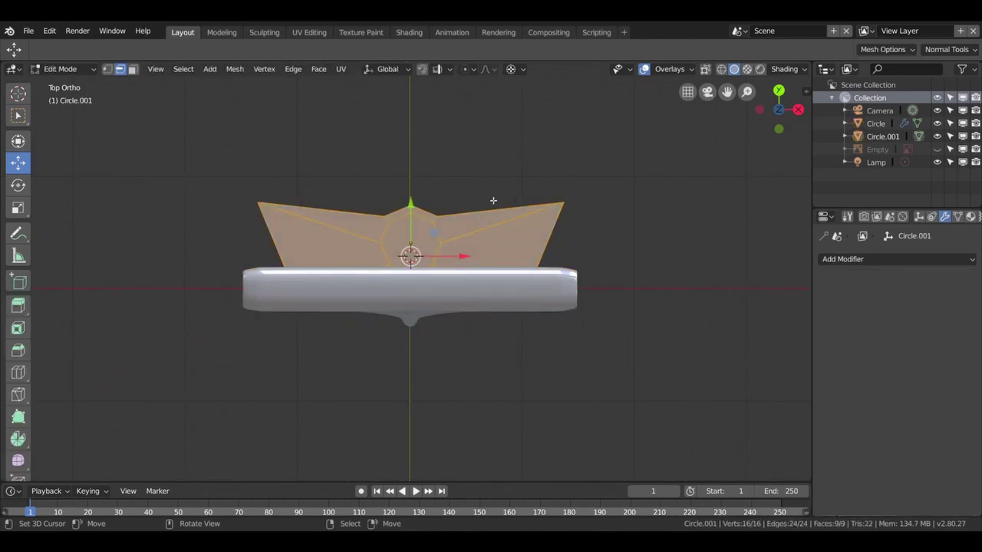
- Move the plate's left and right corner vertices down
left_click(107, 69)
left_click(565, 204)
left_click(267, 204, "shift")
right_click(397, 144, "shift")
key("g")
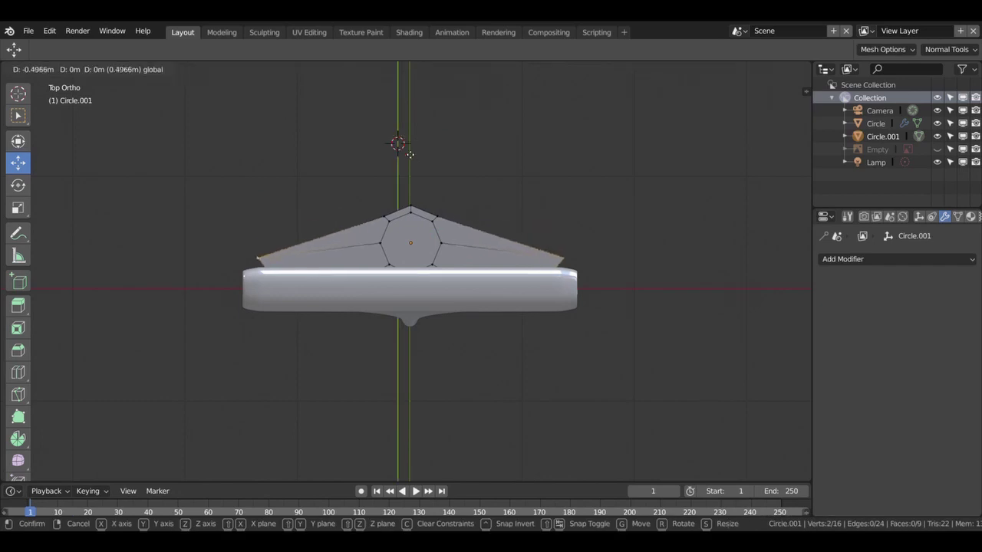
left_click(422, 167)
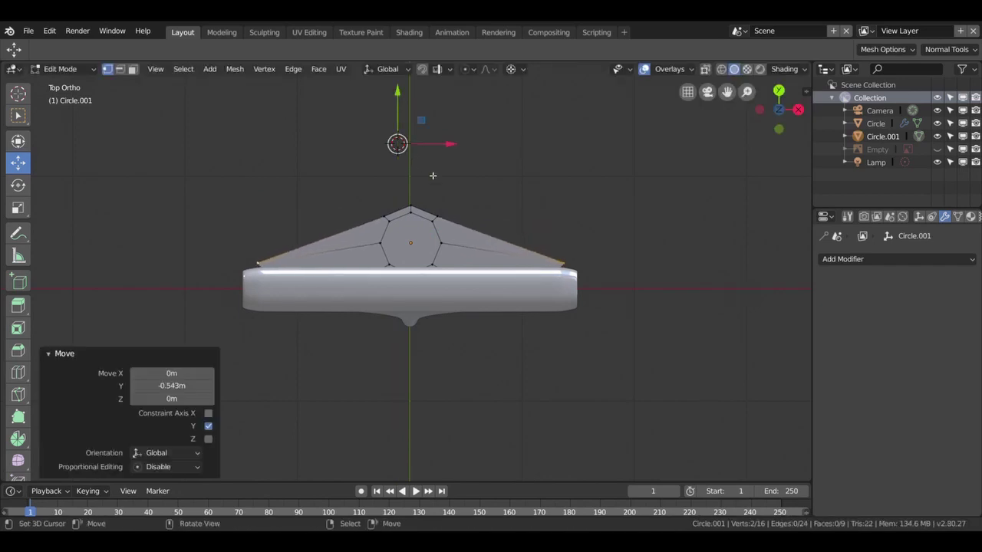
- Scale the corner vertices to 0.673 about their centre and shift the whole wedge
key("shift+s")
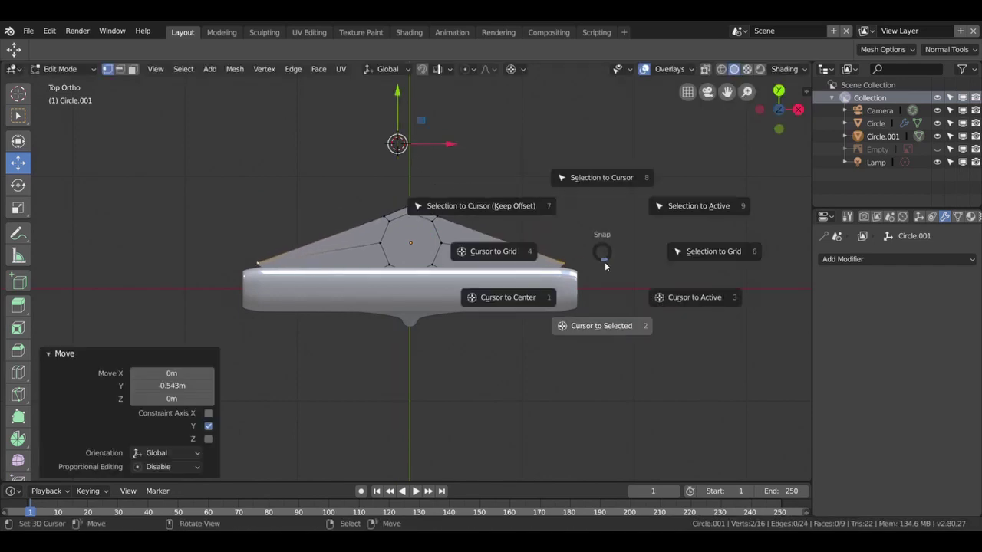
left_click(614, 329)
key("s")
left_click(566, 313)
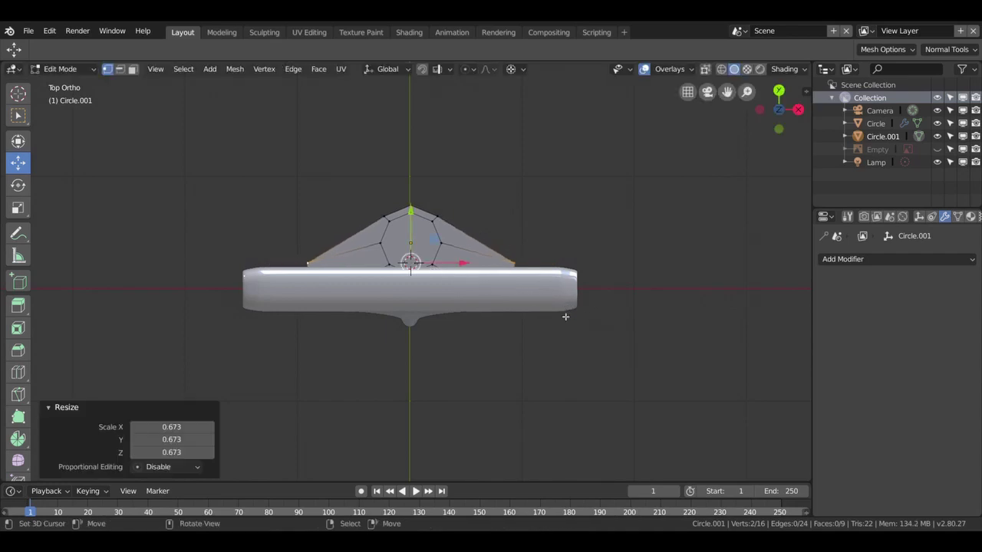
key("a")
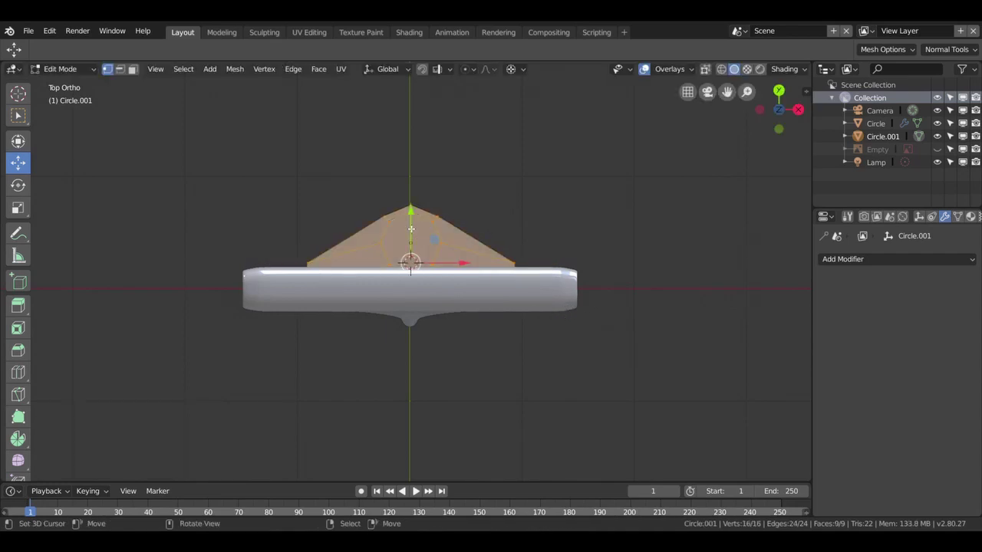
key("g")
left_click(408, 174)
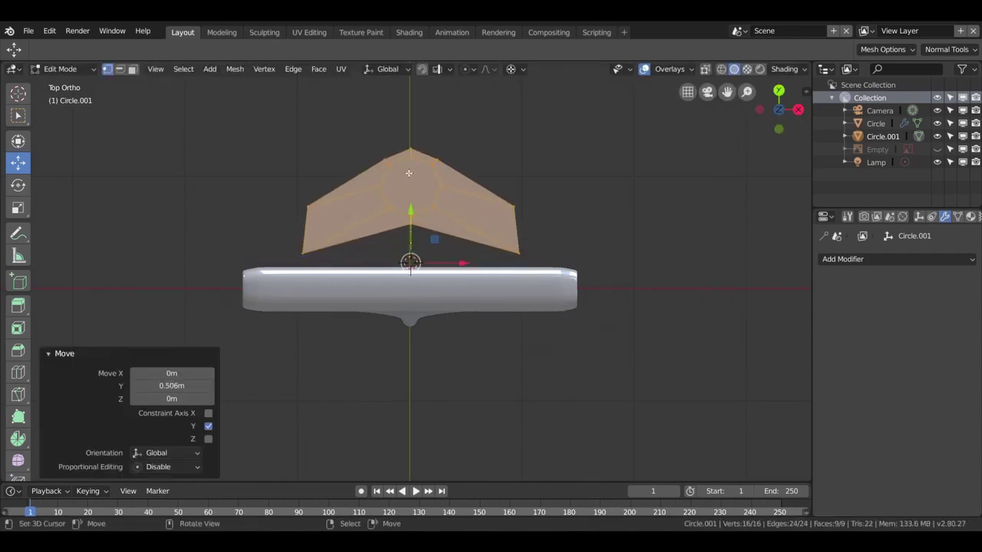
- Raise the wedge's two bottom corner vertices into a flatter triangle
left_click(517, 256)
left_click(303, 253, "shift")
key("g")
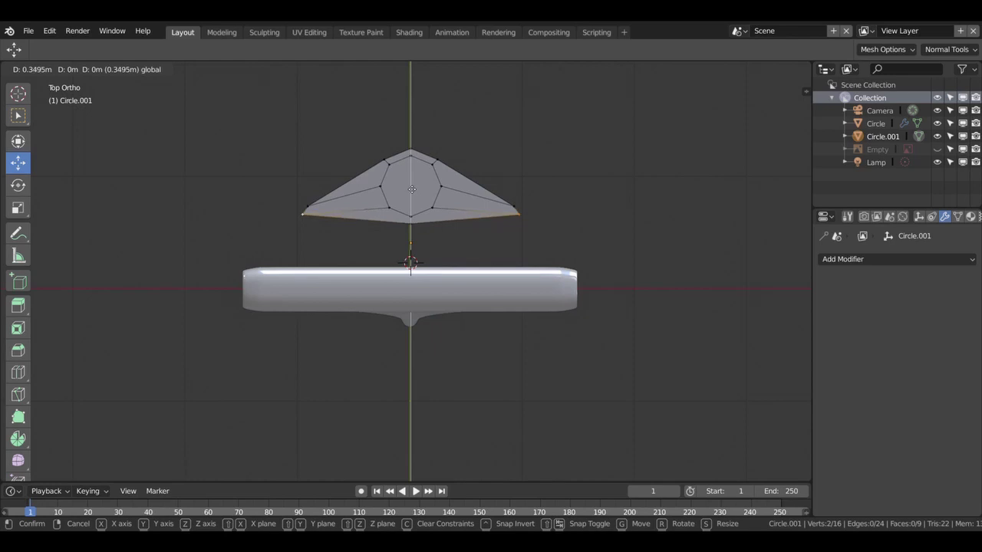
left_click(412, 189)
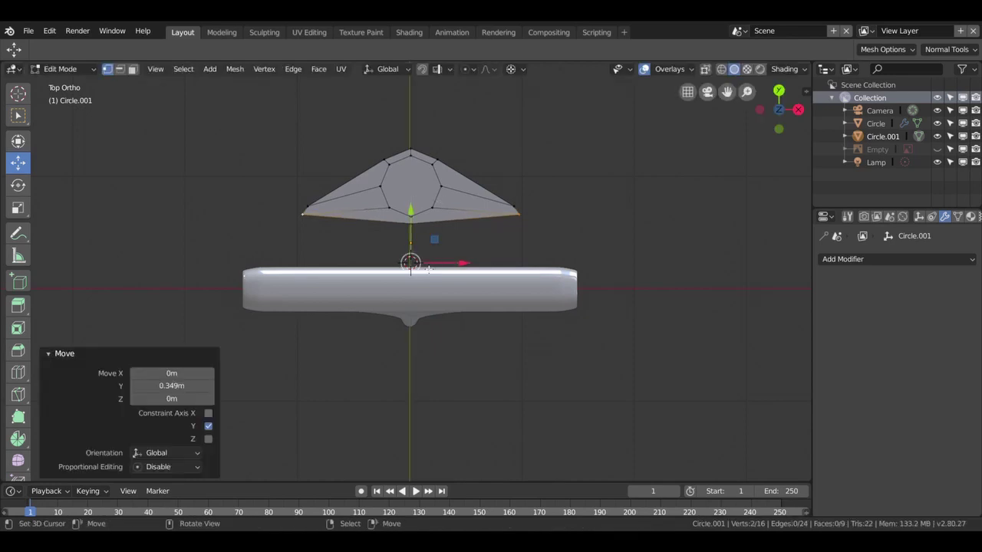
key("alt+a")
key("a")
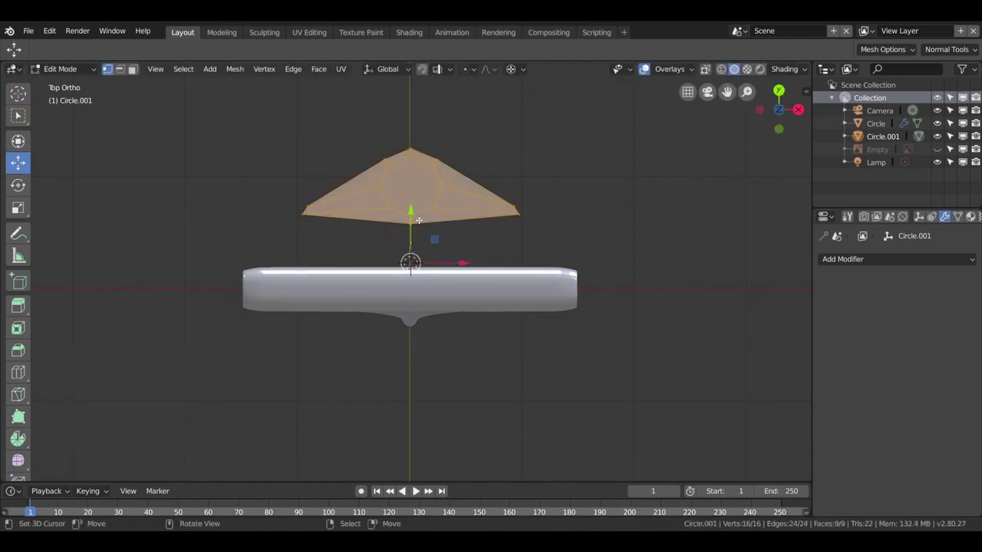
key("g")
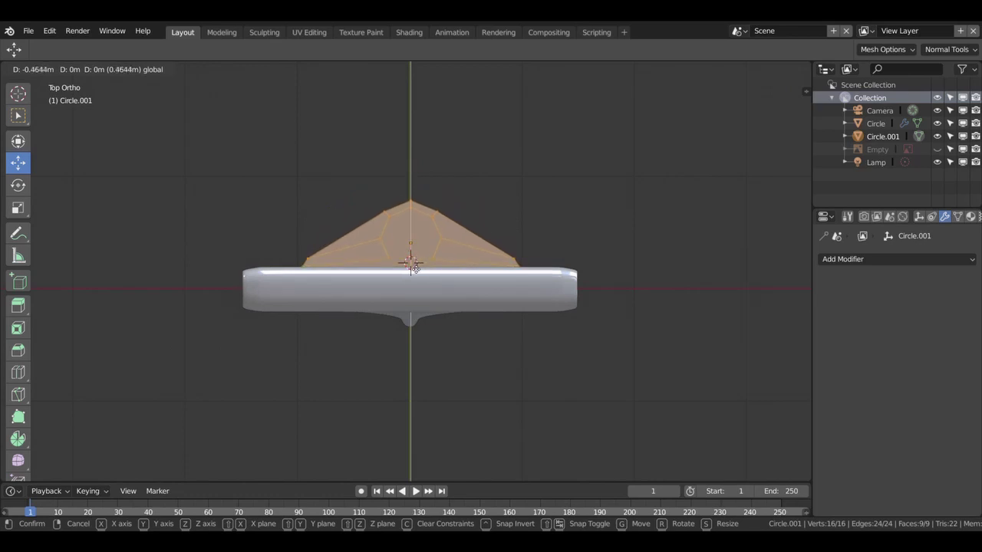
- Lower the wedge onto the tube, then shrink the central octagon to 0.836 and nudge it along Y
left_click(414, 266)
middle_click_drag(414, 266, 535, 252)
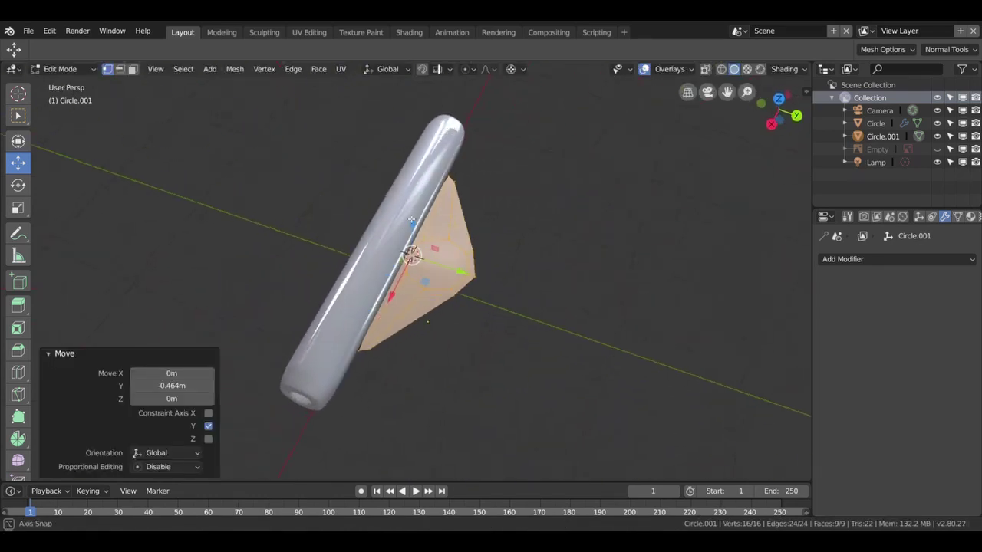
left_click(471, 253)
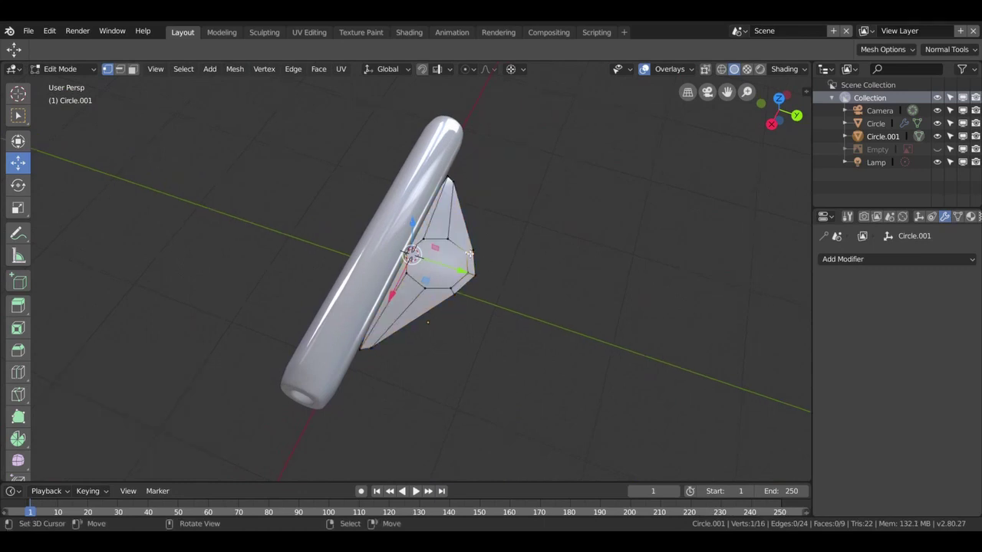
left_click(470, 255, "alt")
left_click(541, 408)
key("s")
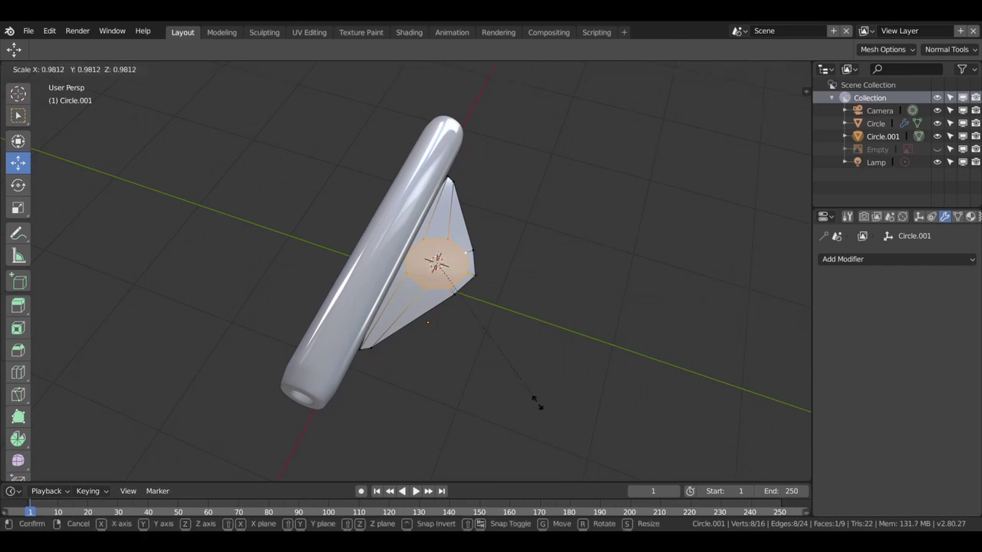
left_click(531, 382)
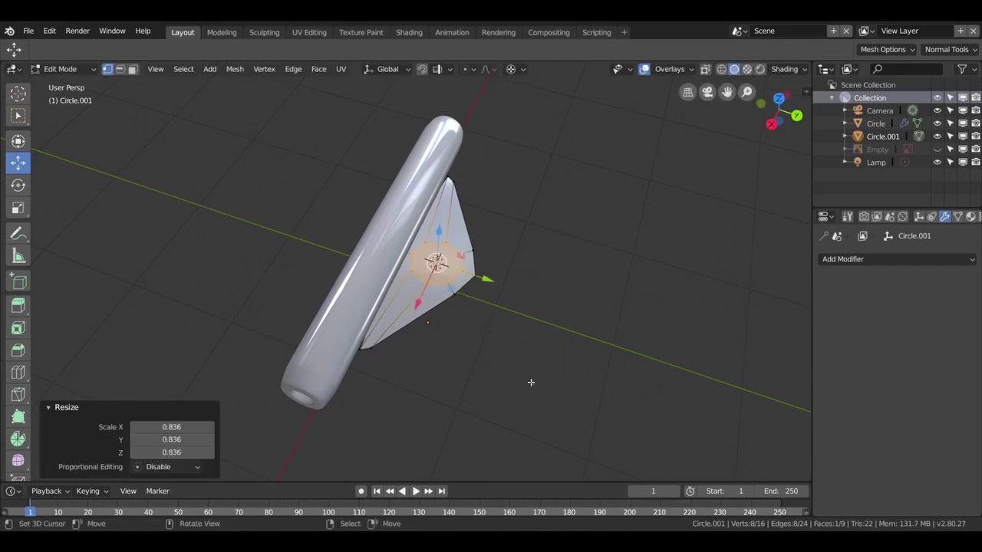
key("g")
key("y")
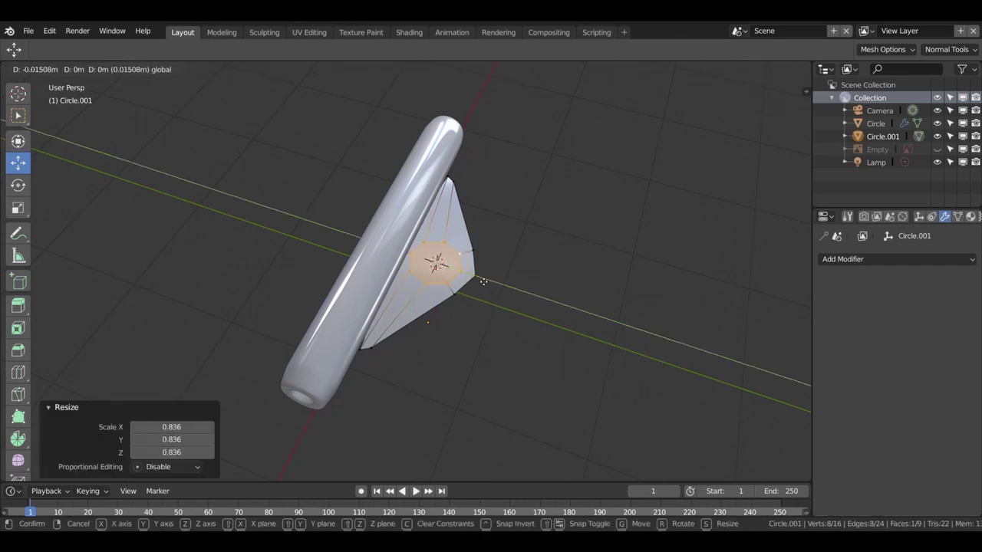
left_click(483, 282)
- Move one wedge vertex and two lower-edge vertices along Y
mouse_move(513, 340)
middle_mouse_down()
mouse_move(462, 323)
mouse_move(461, 302)
middle_mouse_up()
left_click(461, 301)
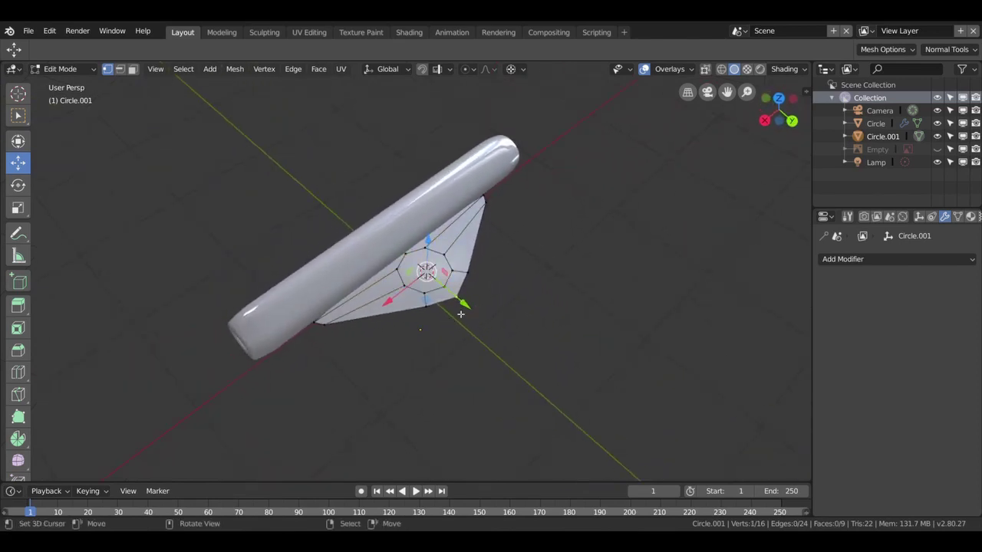
key("g")
key("y")
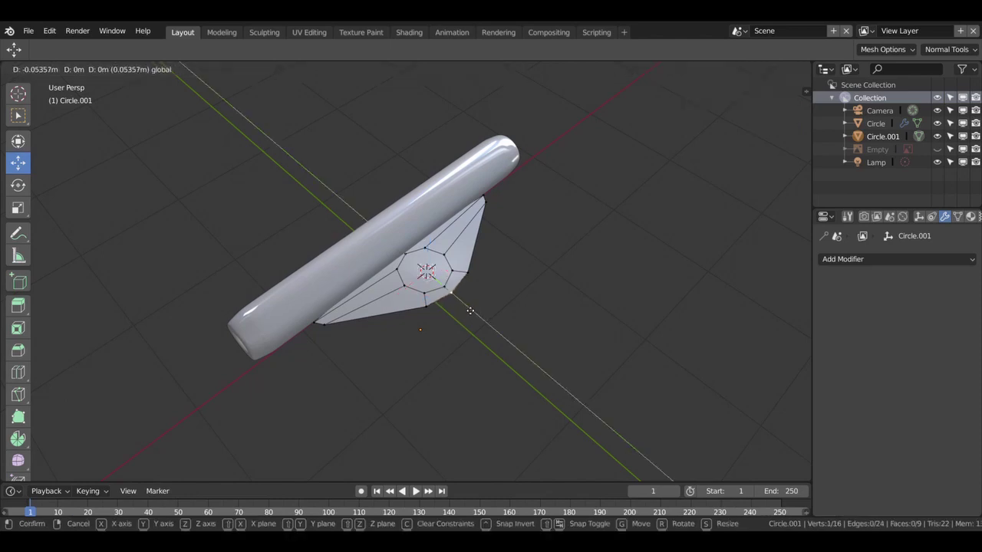
left_click(470, 310)
left_click(428, 307)
left_click(471, 298, "shift")
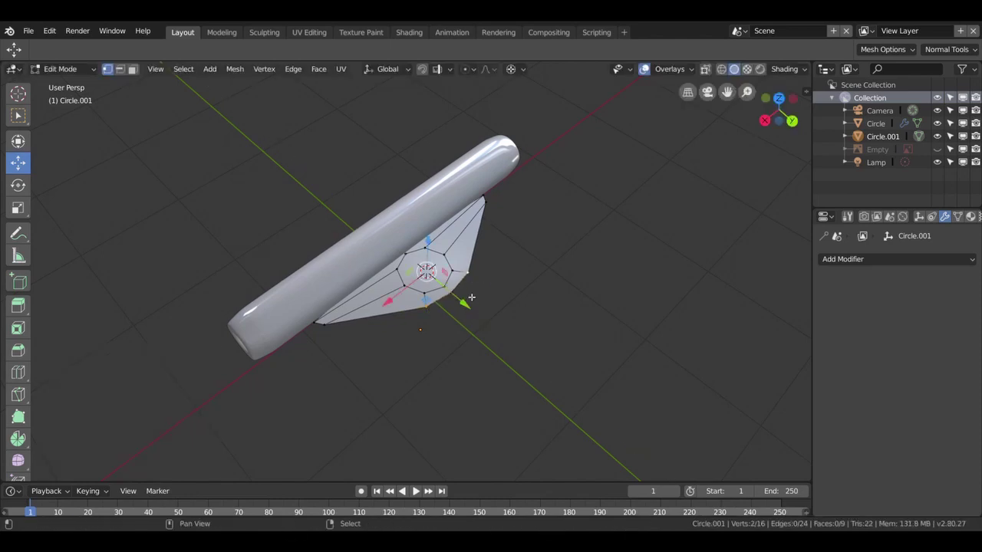
key("g")
key("y")
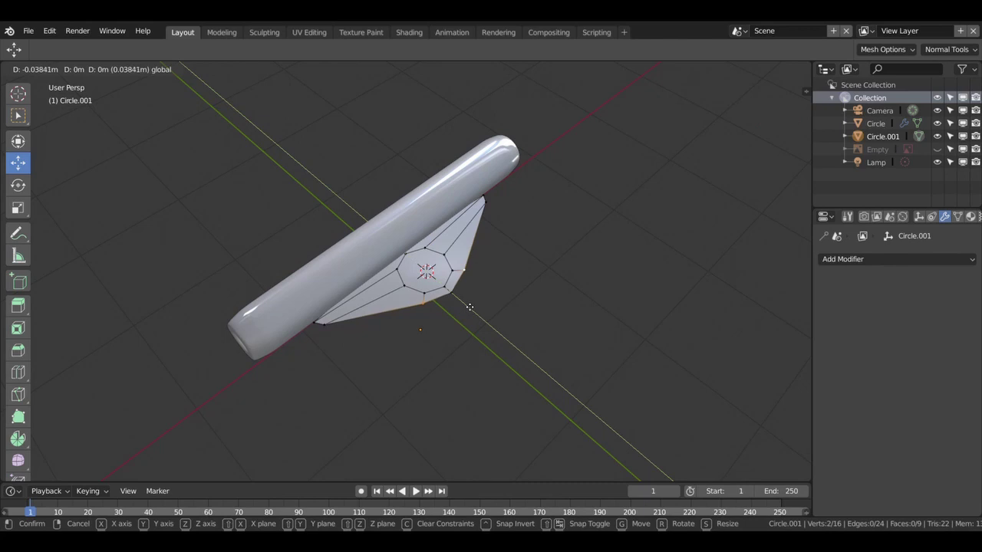
left_click(470, 306)
- Slide and reposition the vertex at the wedge's left tip
middle_click_drag(470, 306, 316, 293)
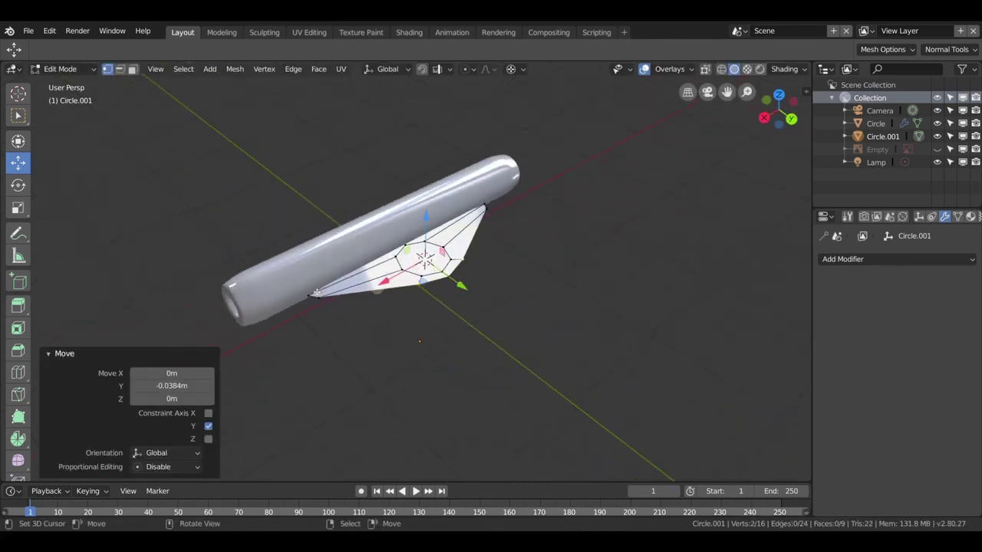
left_click(328, 302)
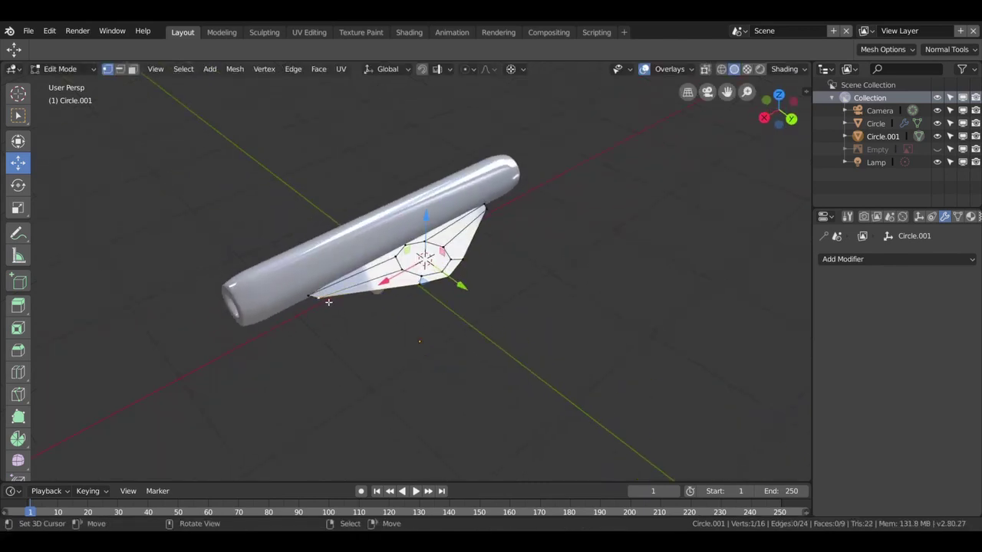
key("shift+v")
left_click(336, 300)
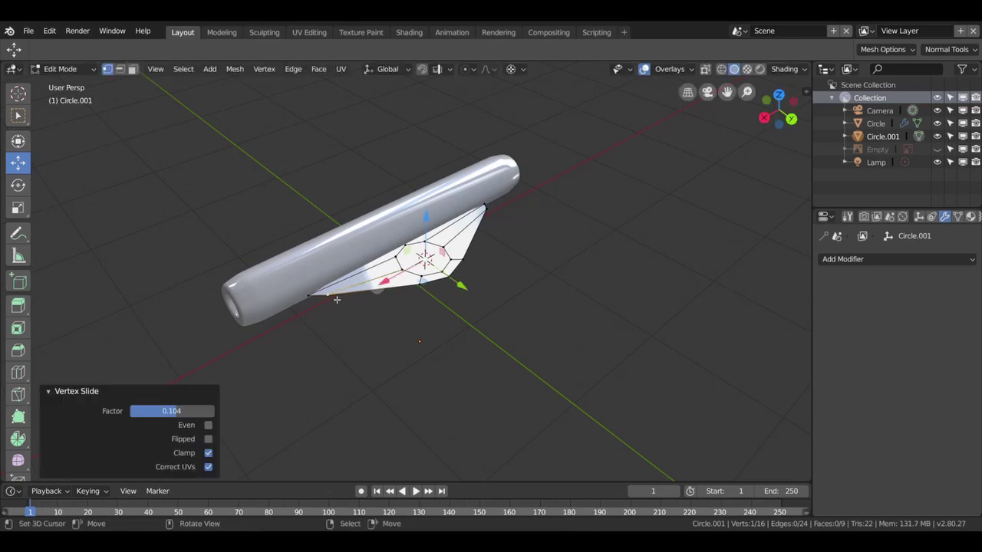
key("g")
left_click(322, 308)
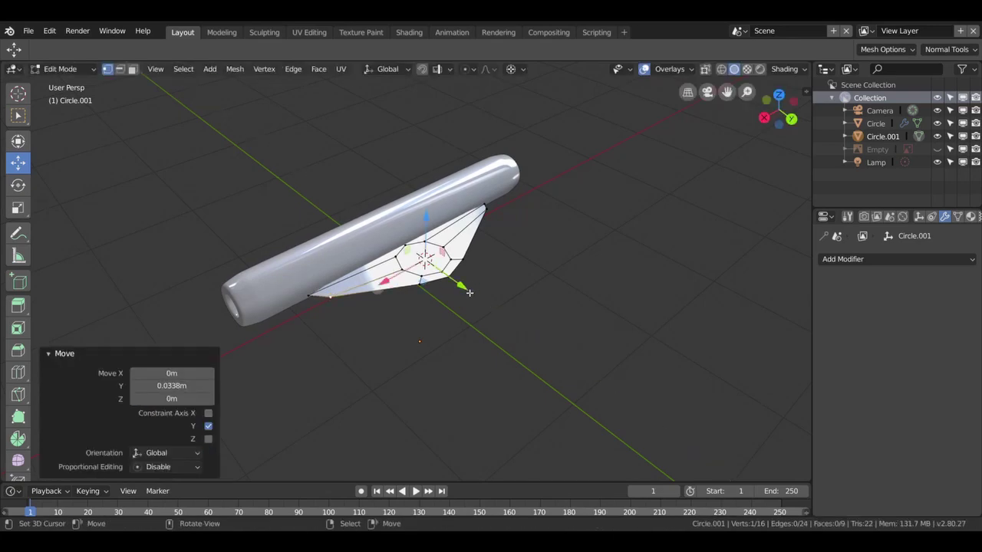
- Adjust two edge vertices, one along X and one by 0.0292 m
left_click(316, 298)
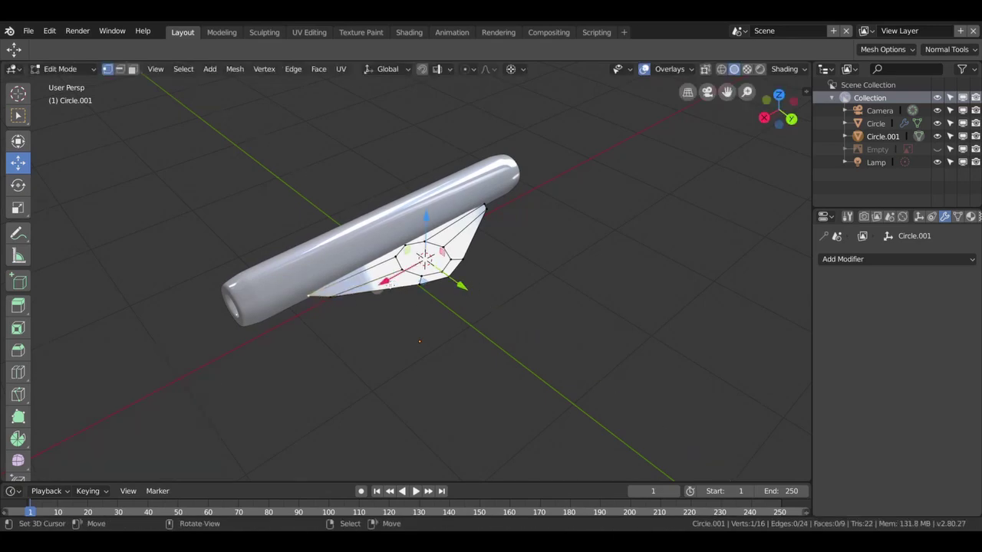
key("g")
key("x")
left_click(337, 295)
left_click(338, 294)
key("g")
key("x")
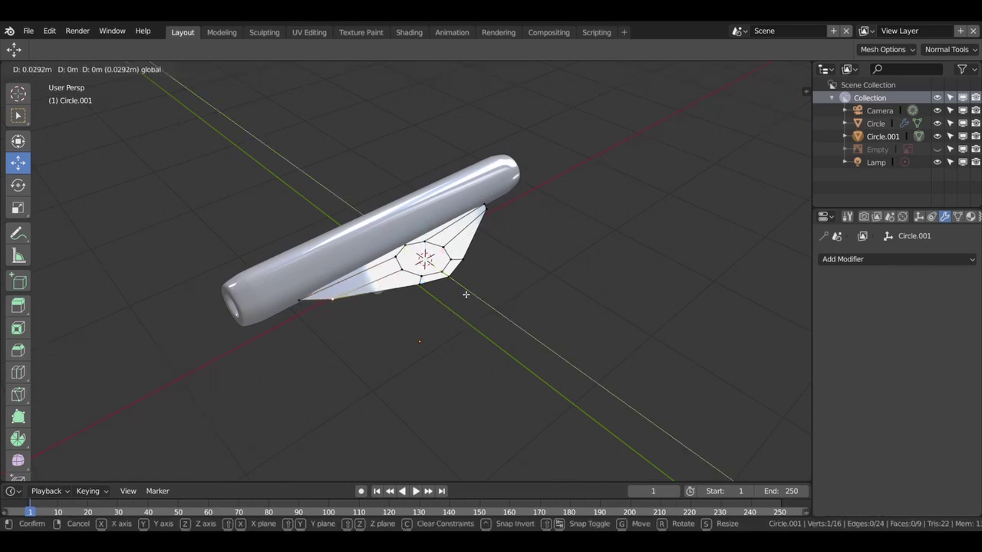
left_click(465, 295)
- Add a truck reference image and return to editing the hanger mesh Circle.001
mouse_move(405, 324)
middle_mouse_down()
mouse_move(237, 232)
mouse_move(486, 333)
mouse_move(341, 278)
middle_mouse_up()
key("shift+a")
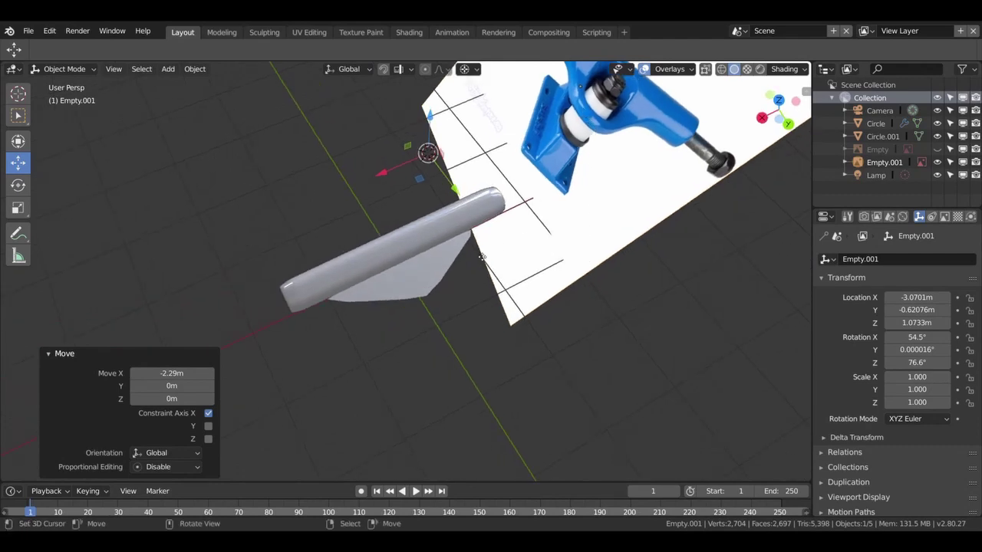
left_click(427, 291)
key("Tab")
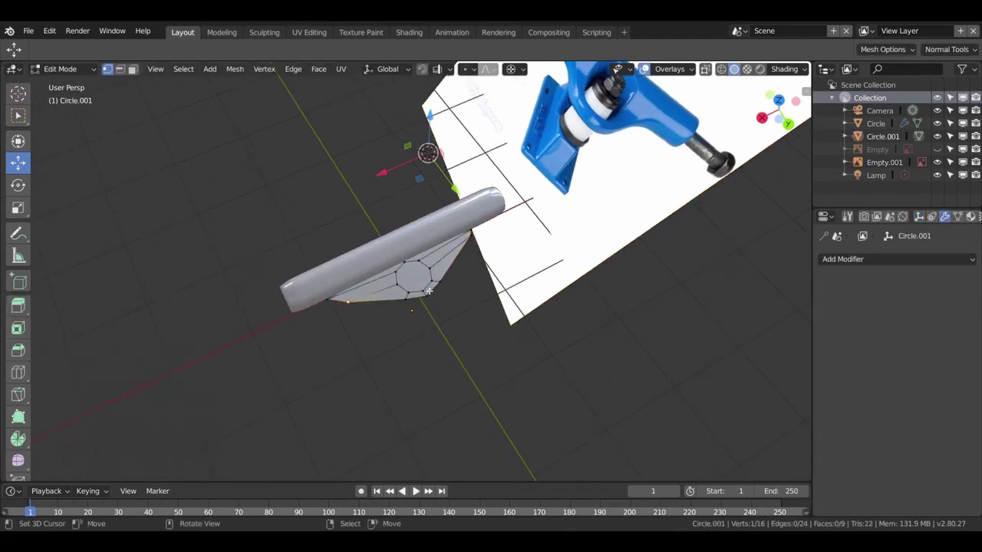
scroll(441, 326, "up", 1)
scroll(441, 328, "up", 2)
scroll(453, 331, "up", 2)
- Move the wedge's lower-right corner vertex
left_click(459, 335)
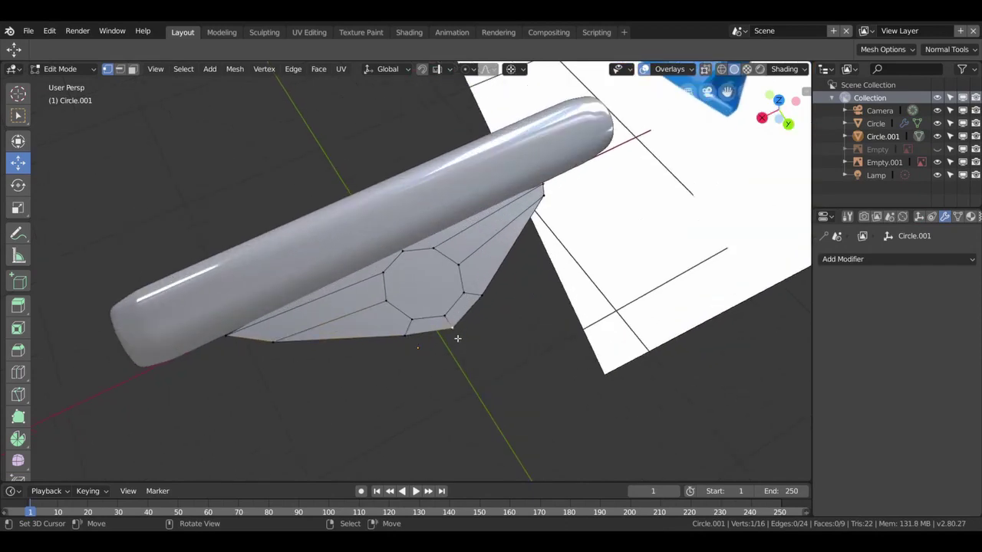
left_click(458, 367)
key("g")
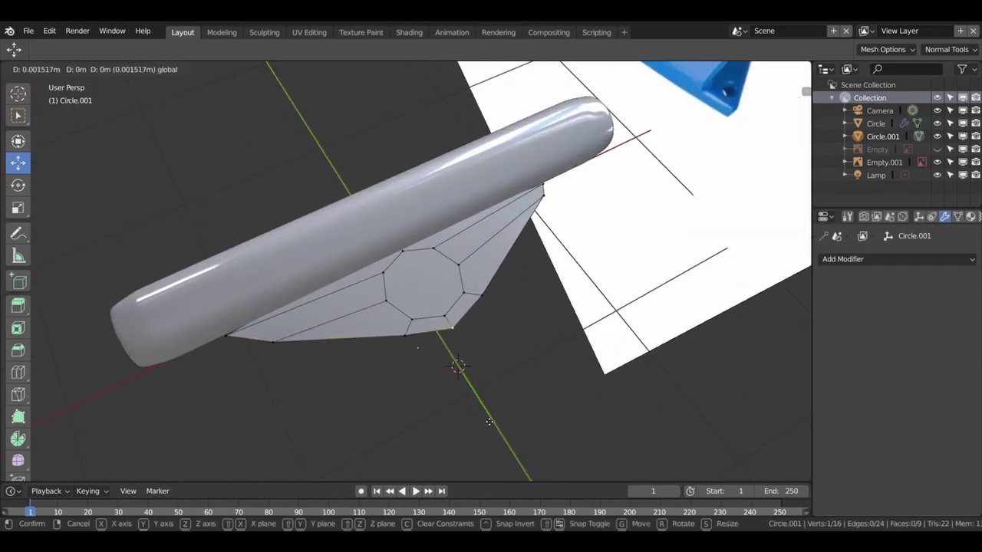
left_click(486, 417)
scroll(494, 364, "down", 2)
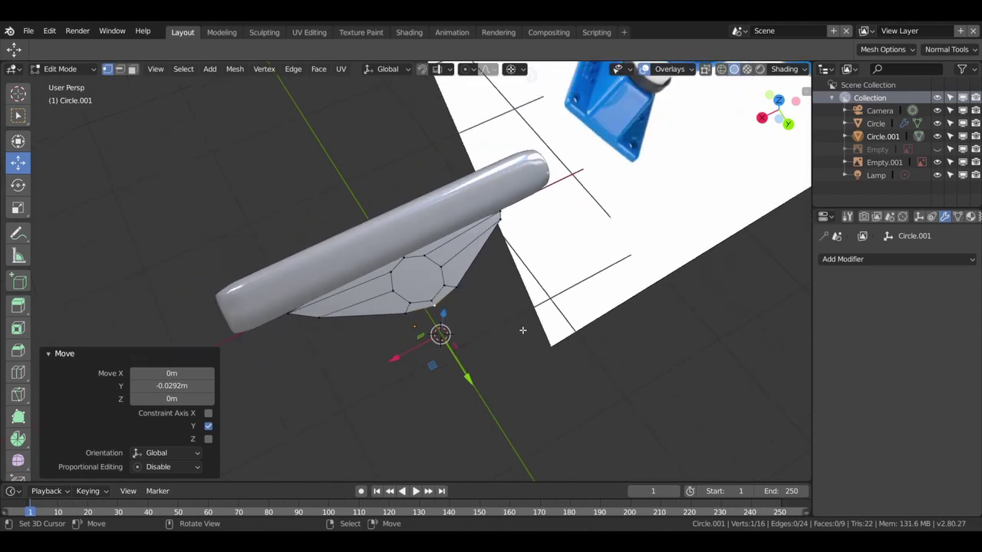
scroll(494, 365, "down", 1)
- Compare against the reference, then hide the reference image
middle_click_drag(604, 225, 589, 243)
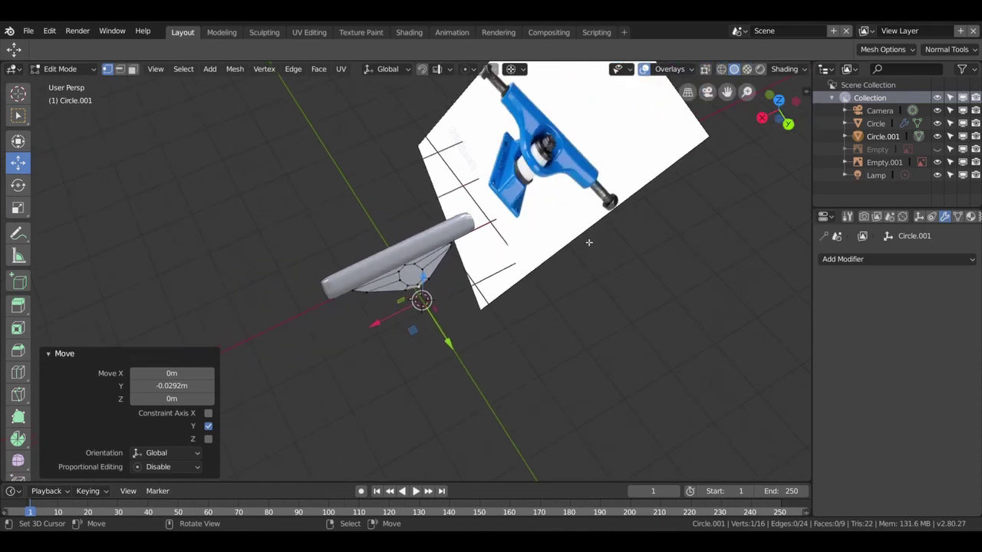
left_click(937, 162)
scroll(557, 287, "up", 5)
scroll(558, 288, "up", 2)
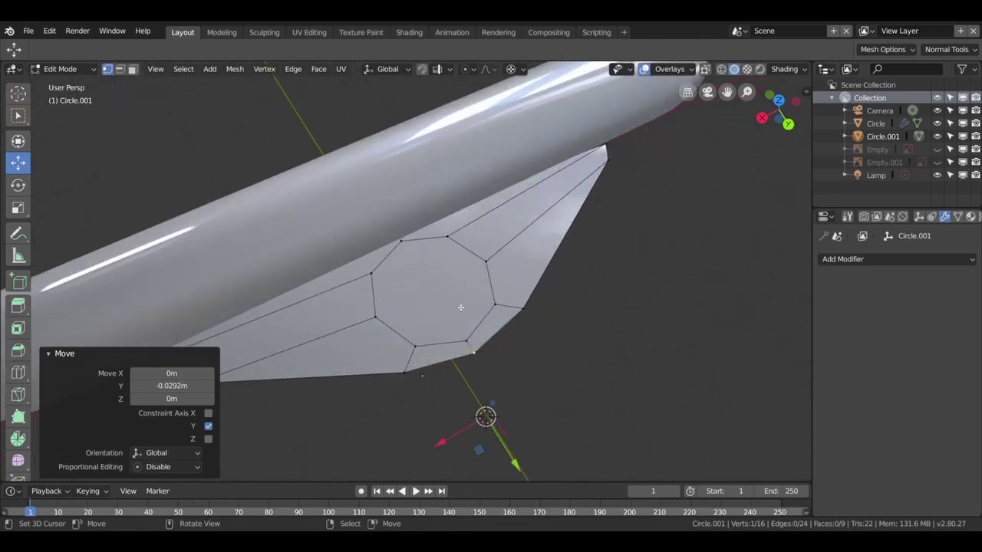
- Inset a ring of faces around the central octagon face
left_click(133, 69)
left_click(393, 307)
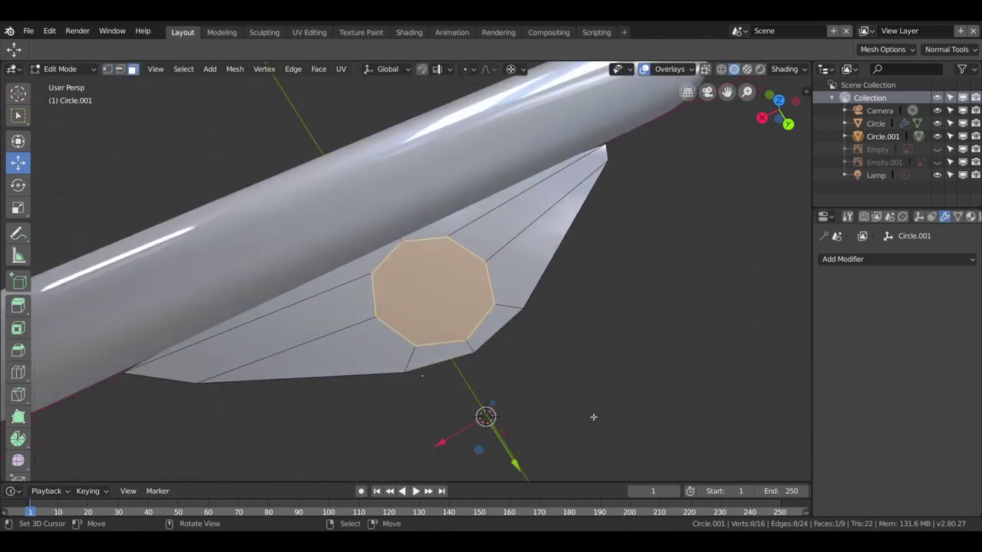
key("i")
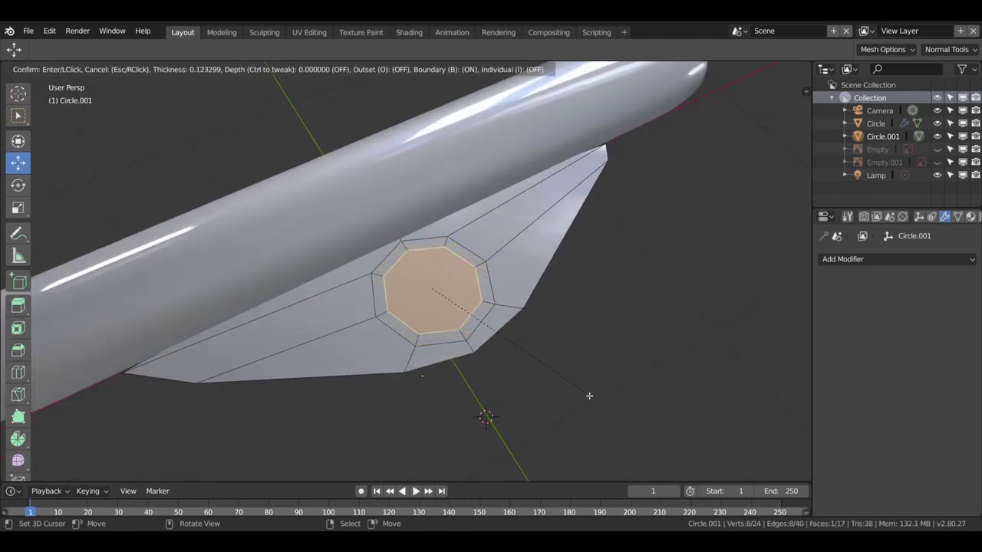
left_click(589, 396)
mouse_move(537, 361)
middle_mouse_down()
mouse_move(416, 282)
mouse_move(424, 253)
middle_mouse_up()
scroll(424, 254, "down", 4)
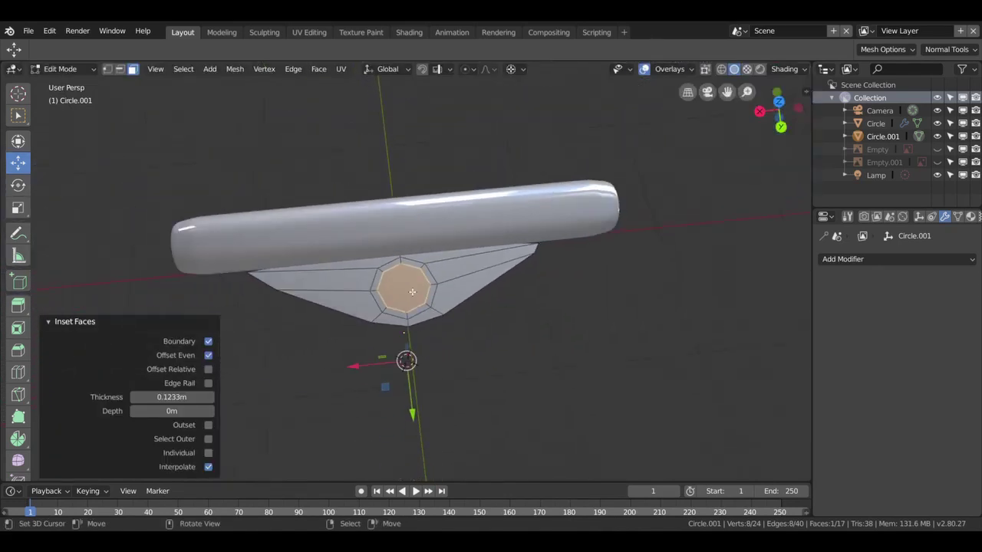
middle_click_drag(423, 203, 457, 225)
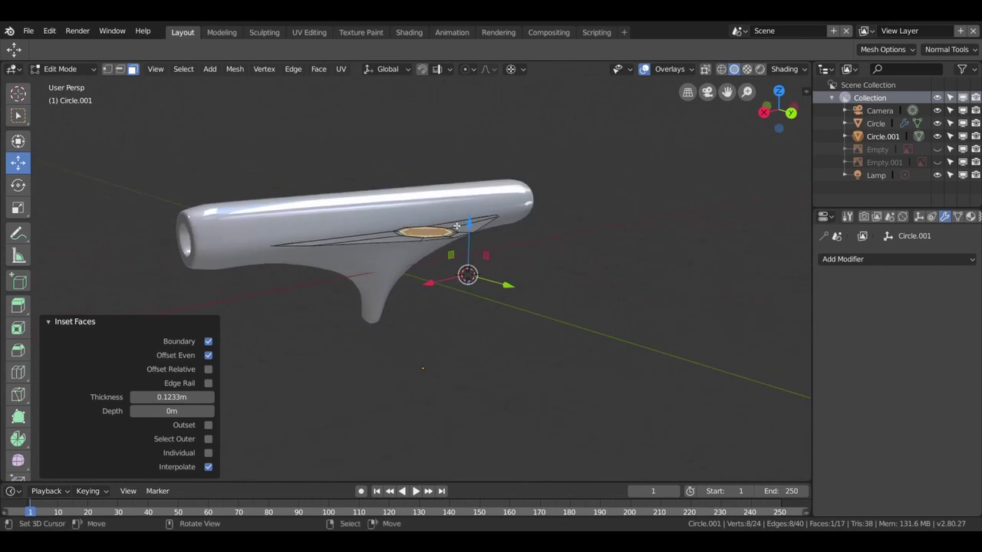
- Extrude all plate faces -0.178 m along the normal and return to Object Mode top view
key("a")
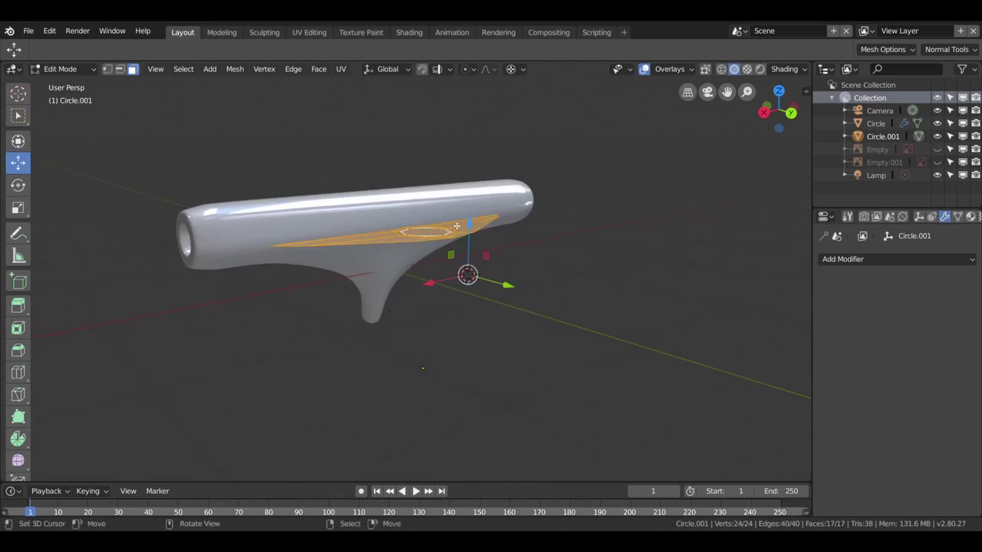
key("e")
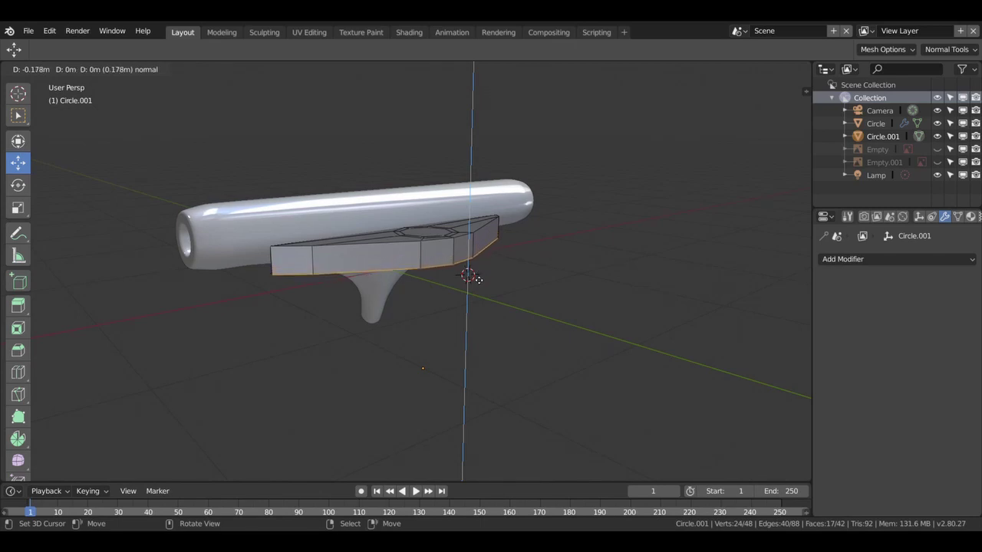
left_click(477, 280)
middle_click_drag(477, 280, 386, 281)
scroll(423, 284, "up", 2)
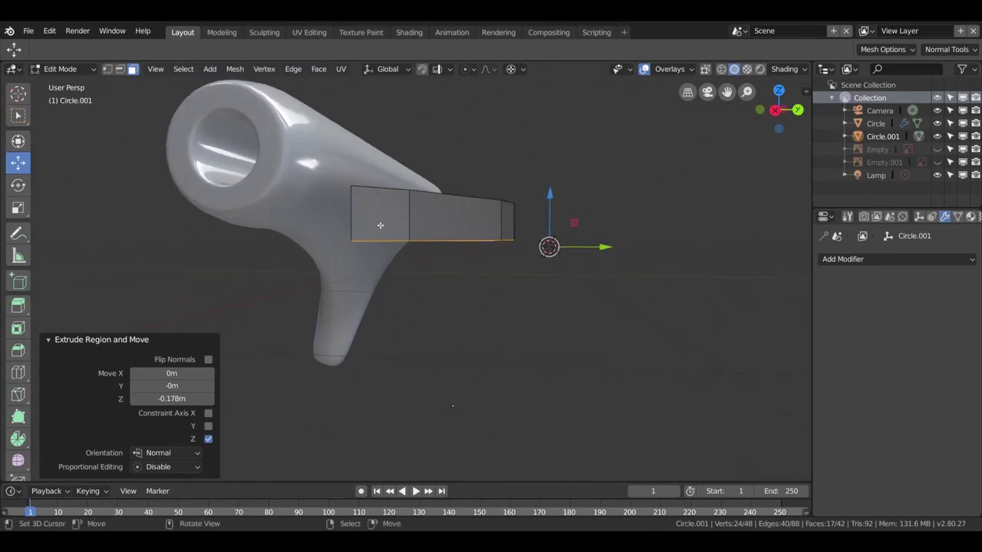
key("Tab")
mouse_move(429, 210)
middle_mouse_down()
mouse_move(361, 263)
mouse_move(356, 286)
mouse_move(334, 289)
middle_mouse_up()
key("KP_7")
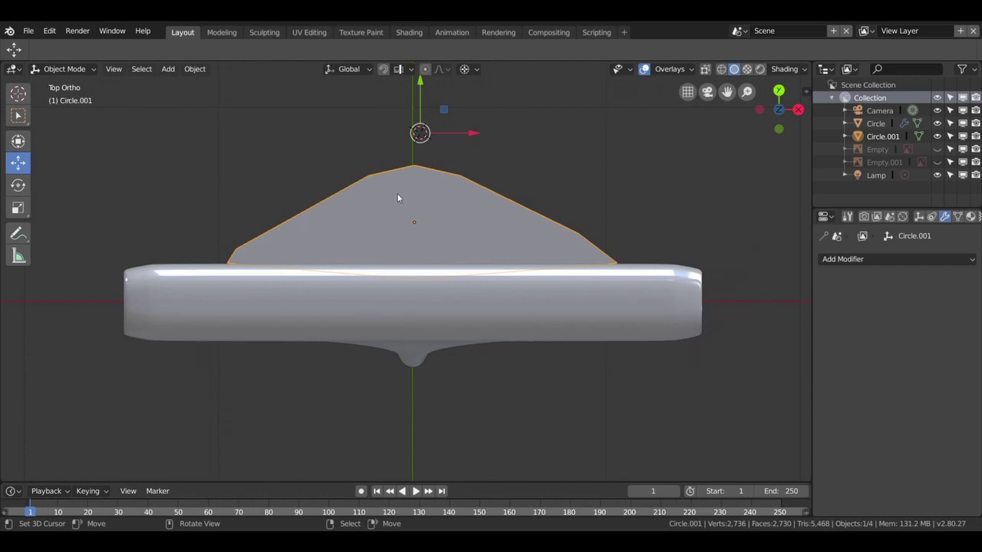
- Join the ring's top and bottom vertices with a centre edge through the ring
key("Tab")
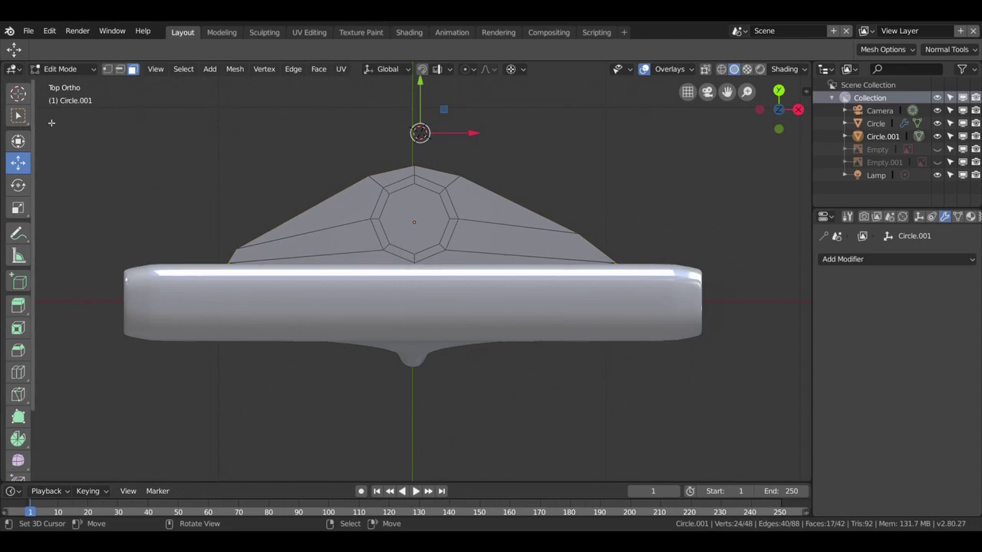
left_click(108, 69)
left_click(415, 182)
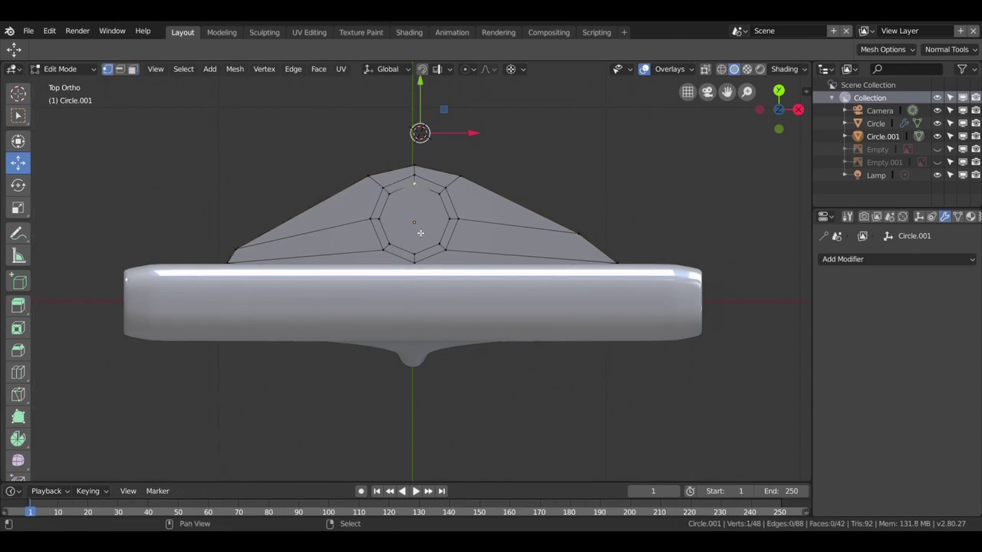
left_click(416, 255, "shift")
key("j")
- Delete all faces of the base block's left half
key("b")
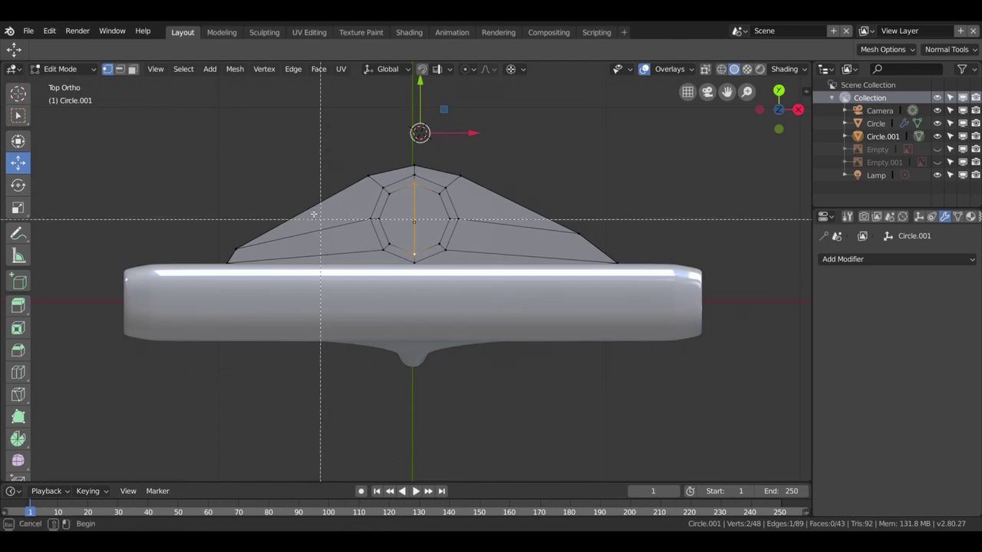
left_click_drag(199, 122, 417, 316)
left_click(132, 69)
key("b")
mouse_move(131, 95)
left_mouse_down()
mouse_move(447, 276)
mouse_move(416, 291)
left_mouse_up()
key("x")
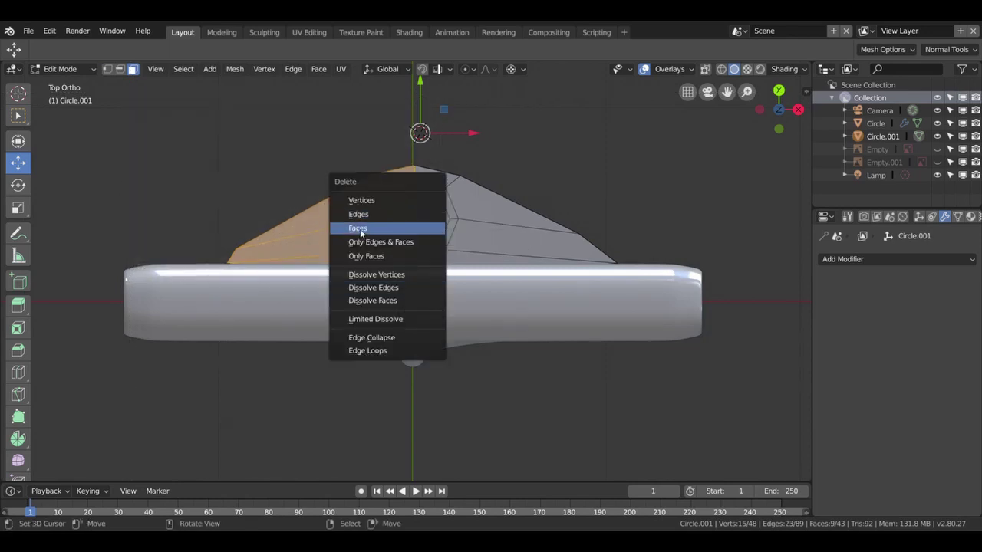
left_click(360, 229)
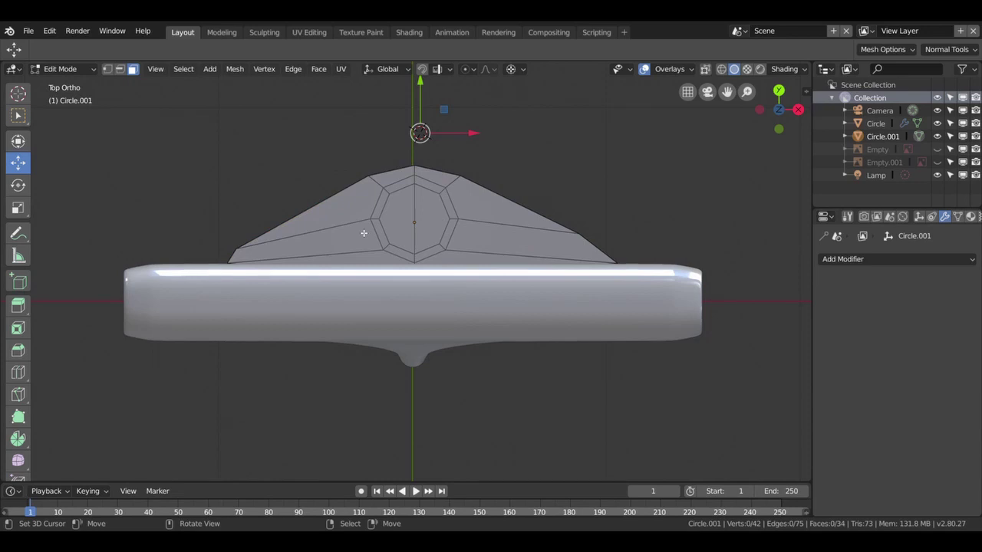
key("b")
left_click_drag(180, 134, 417, 327)
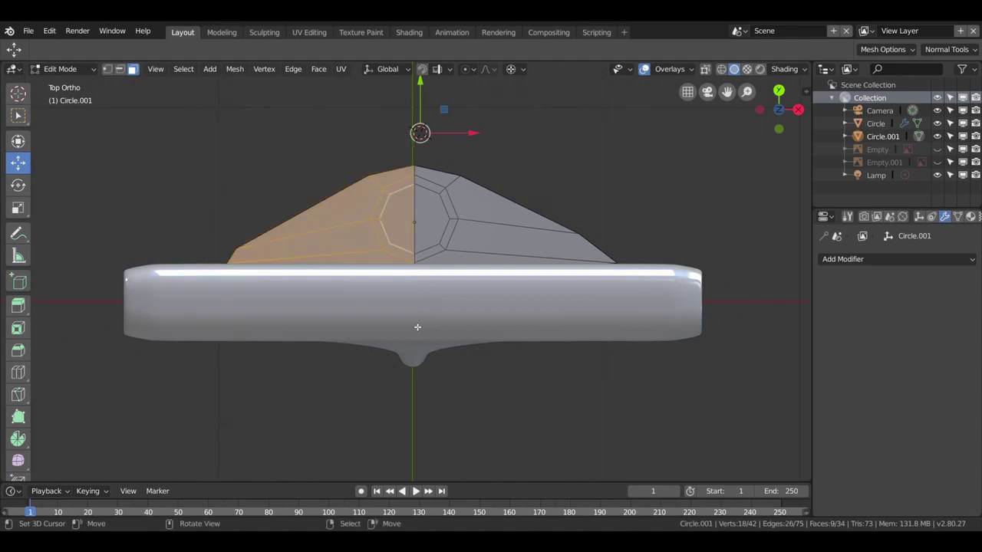
key("x")
left_click(414, 328)
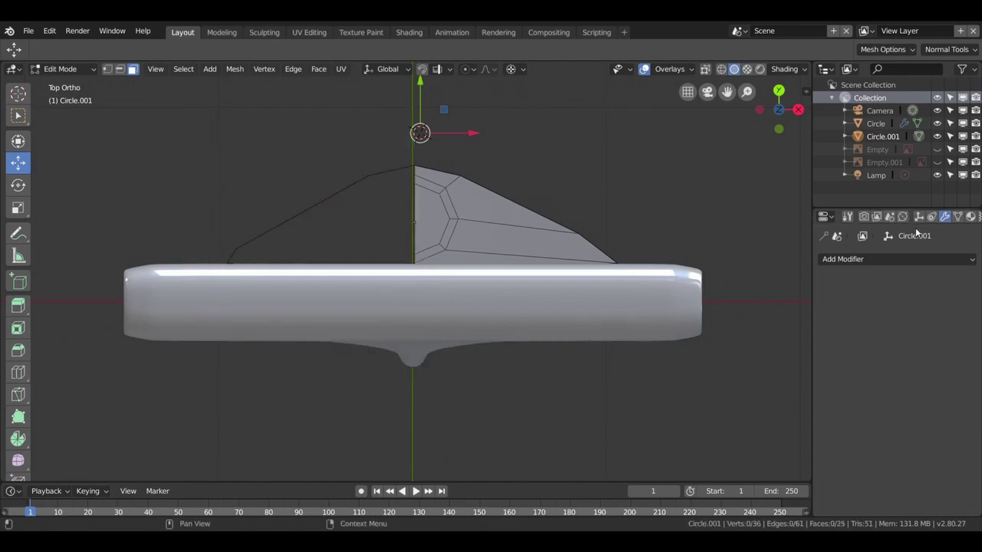
- Delete two side faces of the base block
left_click(565, 246)
scroll(566, 245, "up", 3)
scroll(565, 247, "down", 3)
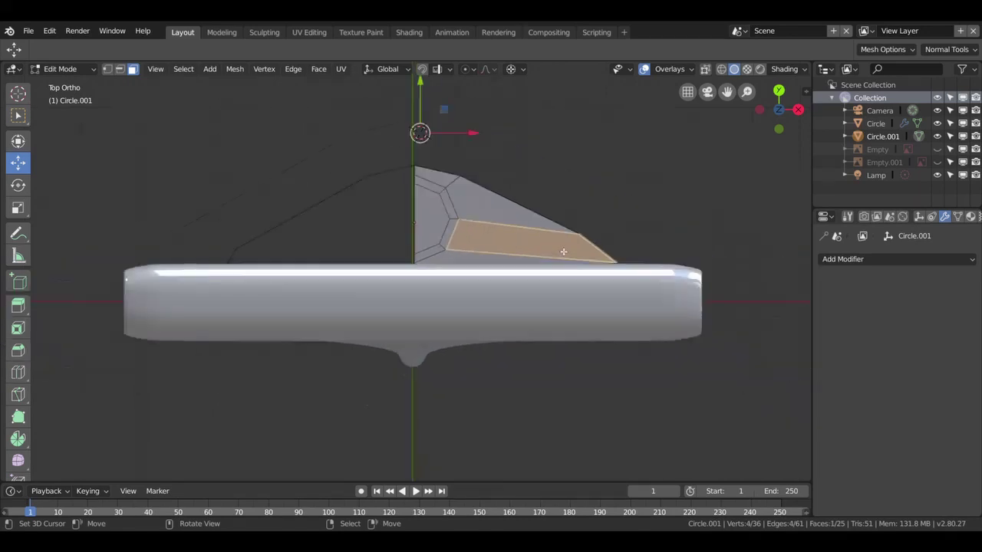
middle_click_drag(356, 208, 503, 112)
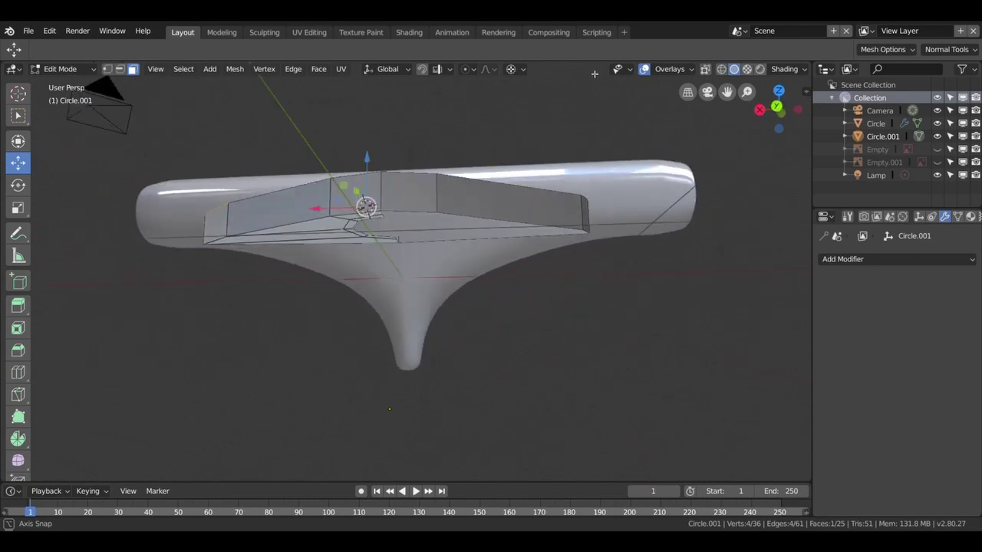
middle_click_drag(503, 113, 518, 127)
left_click(391, 201)
left_click(491, 201, "shift")
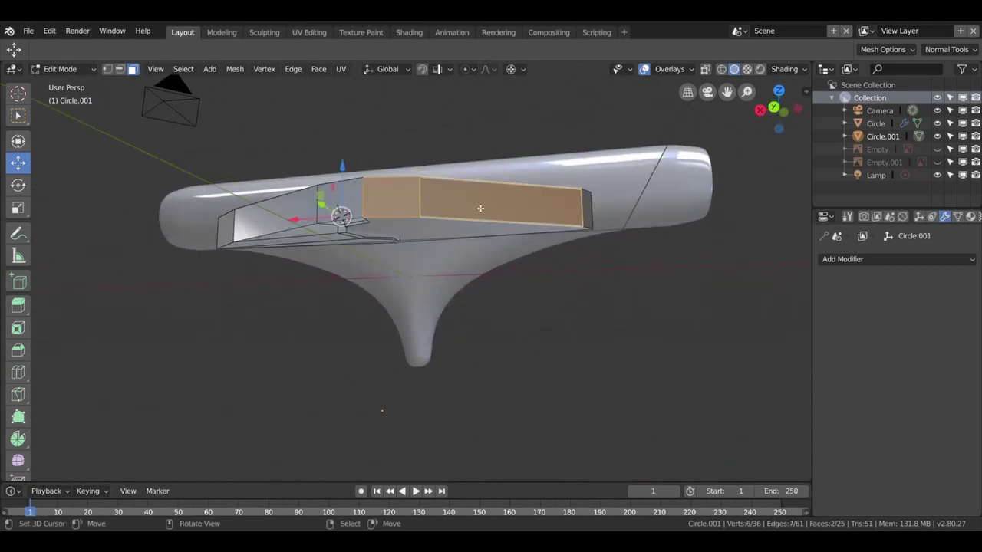
key("x")
left_click(477, 204)
- Delete the small right end face and the long side face
left_click(590, 220)
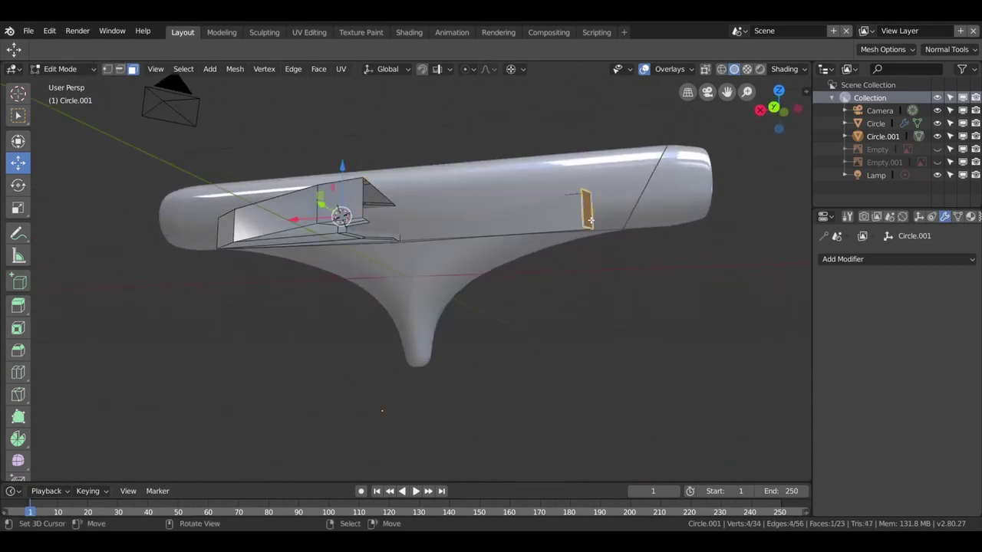
left_click(569, 221, "shift")
key("x")
left_click(564, 222)
- Delete the fin face, leaving the open wedge
mouse_move(560, 223)
middle_mouse_down()
mouse_move(440, 234)
mouse_move(458, 322)
mouse_move(491, 329)
mouse_move(483, 318)
middle_mouse_up()
left_click(359, 267)
key("x")
left_click(357, 263)
mouse_move(415, 299)
middle_mouse_down()
mouse_move(409, 227)
mouse_move(399, 281)
mouse_move(416, 302)
mouse_move(498, 307)
mouse_move(483, 315)
middle_mouse_up()
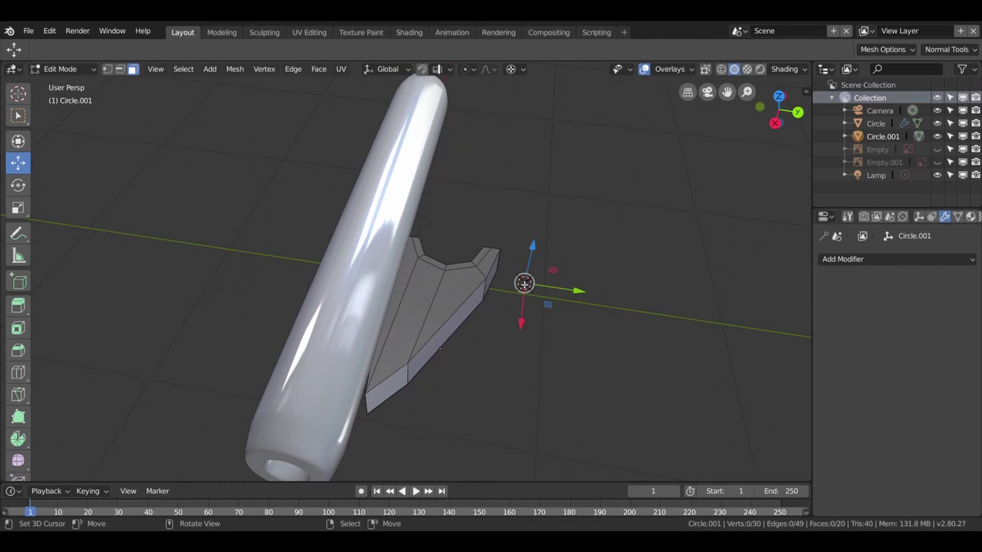
- Save the project as untitled.blend in the D:\you_tube\skate folder
left_click(27, 30)
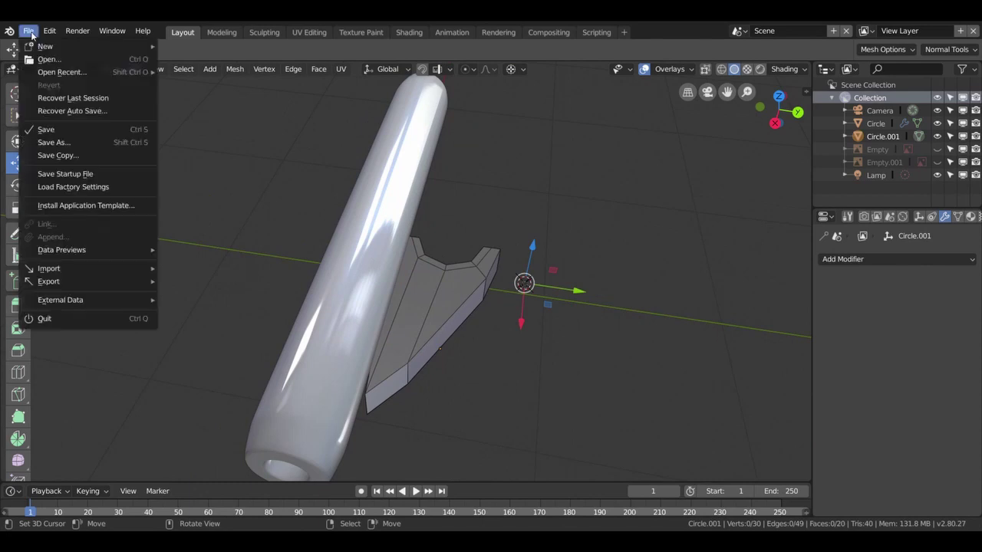
left_click(54, 142)
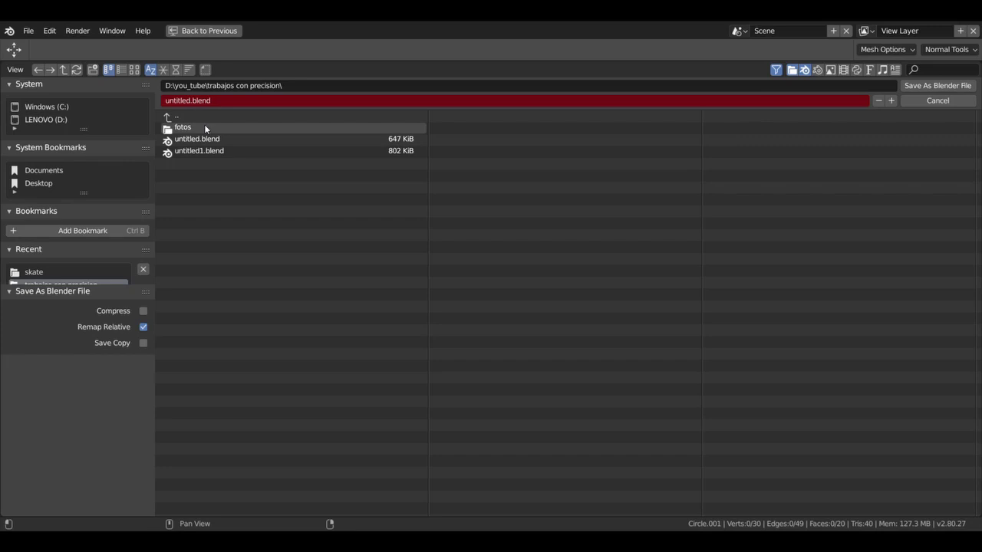
left_click(46, 272)
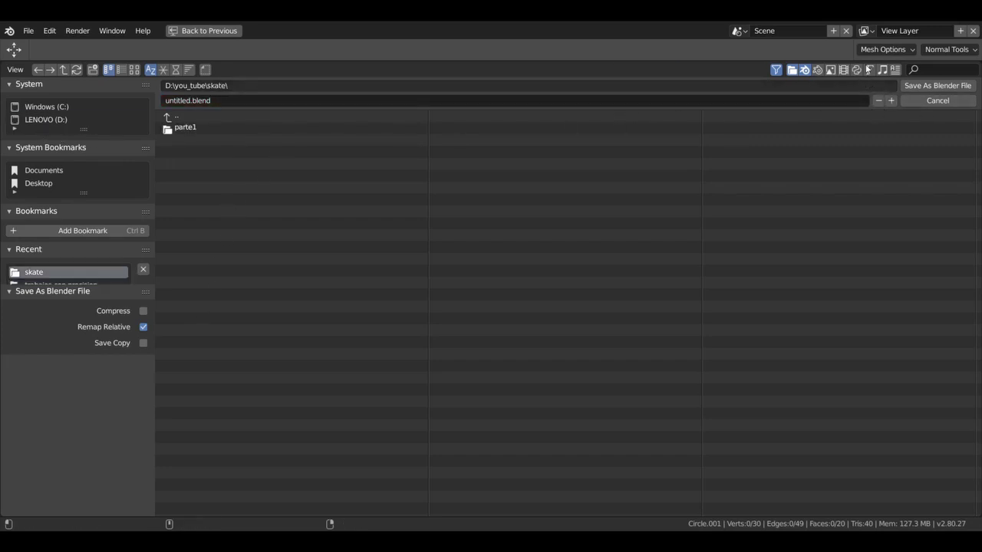
left_click(937, 85)
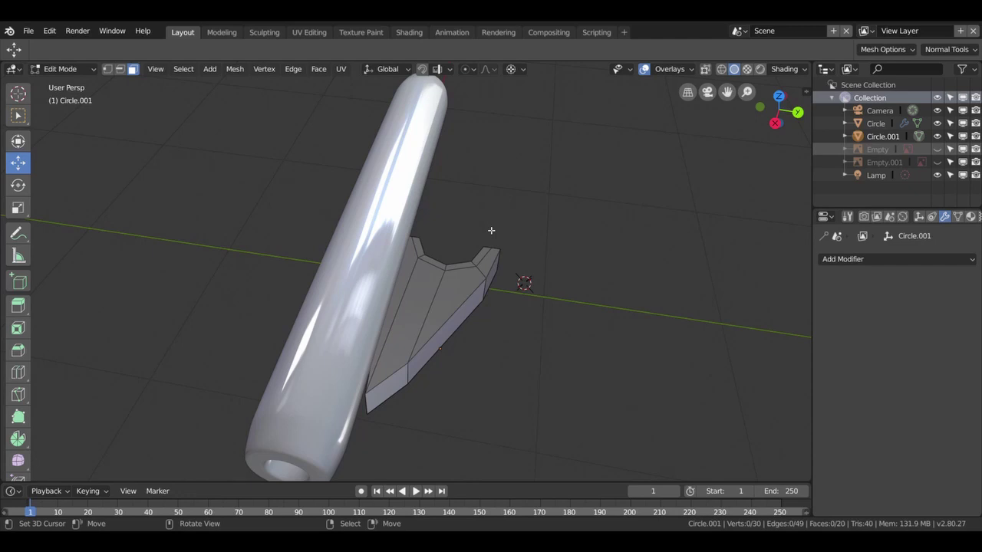
- Duplicate the whole half base mesh and move the copy 4.23 m along X
middle_click_drag(491, 230, 373, 220)
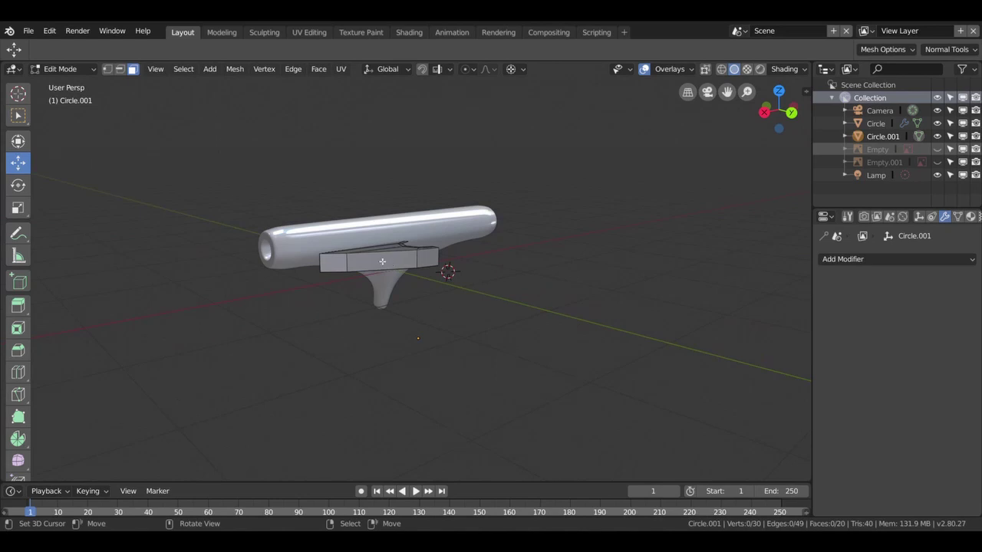
middle_click_drag(382, 266, 383, 276)
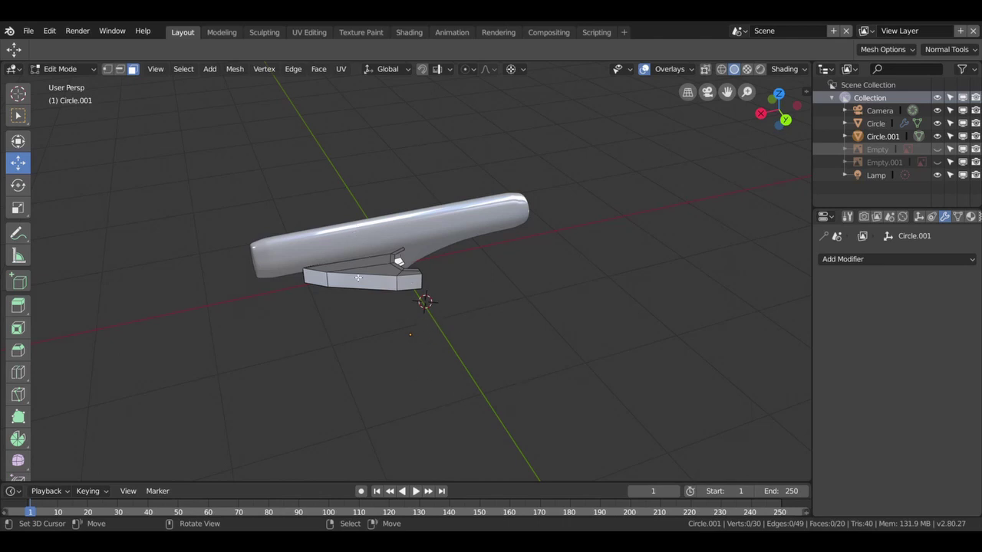
key("a")
key("shift+d")
key("Escape")
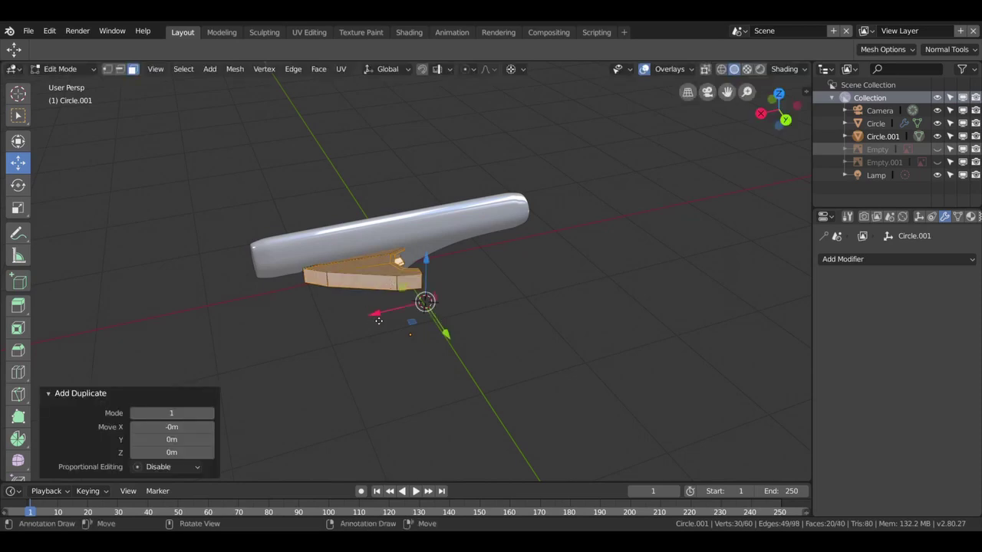
key("x")
left_click(707, 229)
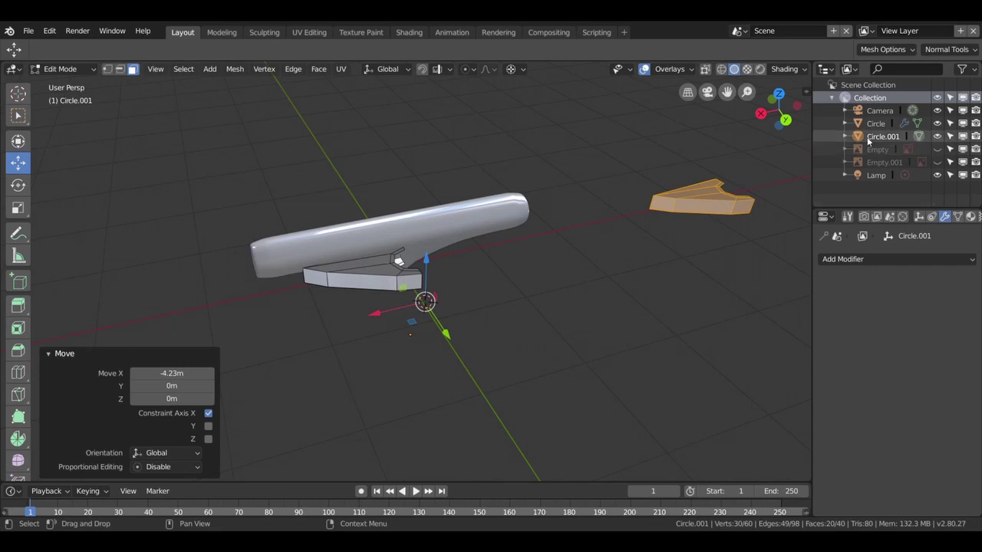
- Move Circle.001 out of Collection in the outliner
left_click_drag(869, 141, 855, 186)
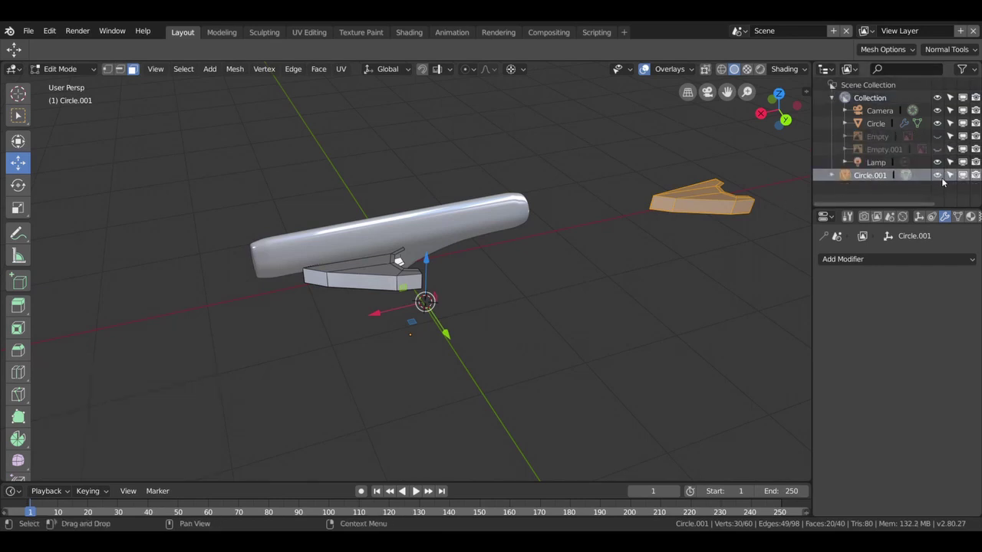
left_click(937, 174)
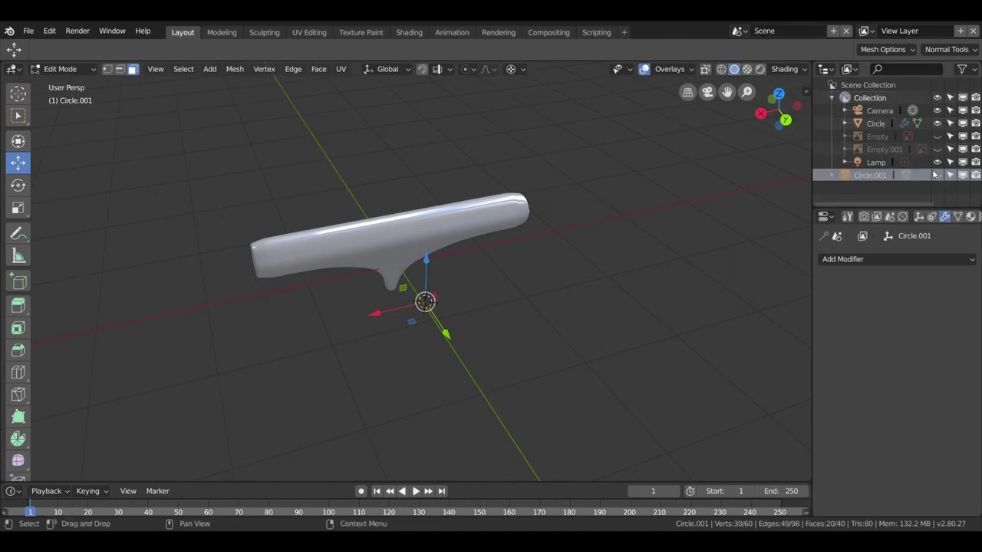
left_click(937, 174)
left_click(830, 177)
left_click_drag(864, 191, 821, 169)
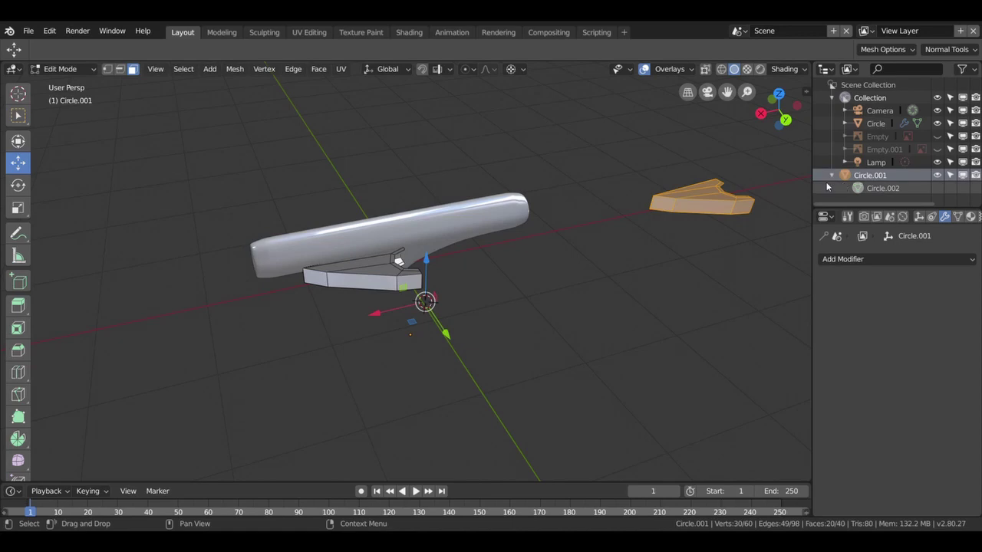
left_click(830, 176)
- Separate the duplicate into its own object Circle.002 and leave it hidden
key("p")
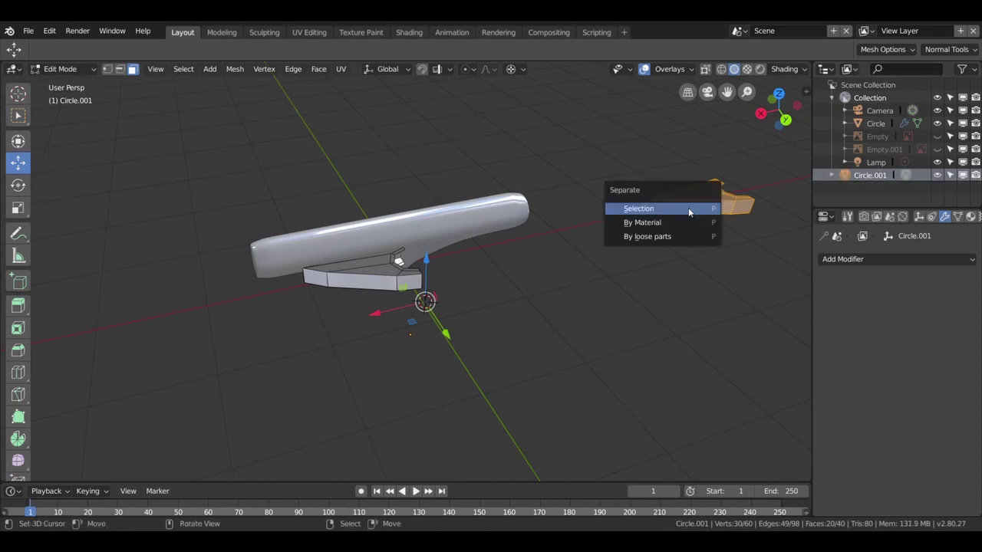
left_click(702, 212)
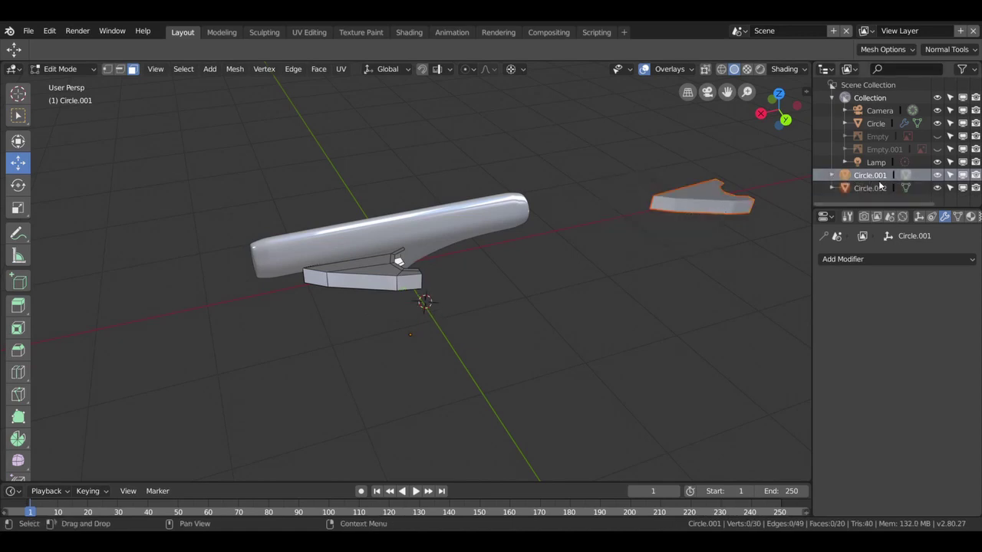
left_click(936, 175)
left_click(937, 175)
left_click(937, 188)
left_click(936, 188)
left_click(937, 188)
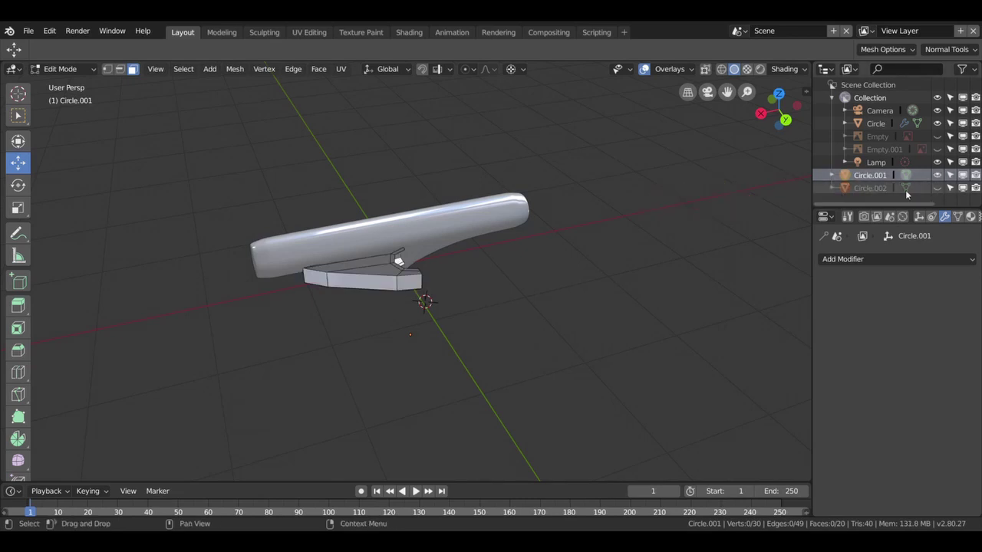
left_click(936, 188)
left_click(937, 188)
left_click(936, 188)
left_click(936, 188)
left_click(936, 187)
- Rename Circle.002 to PIEZA PRUEBA and select the fin's front face
double_click(865, 189)
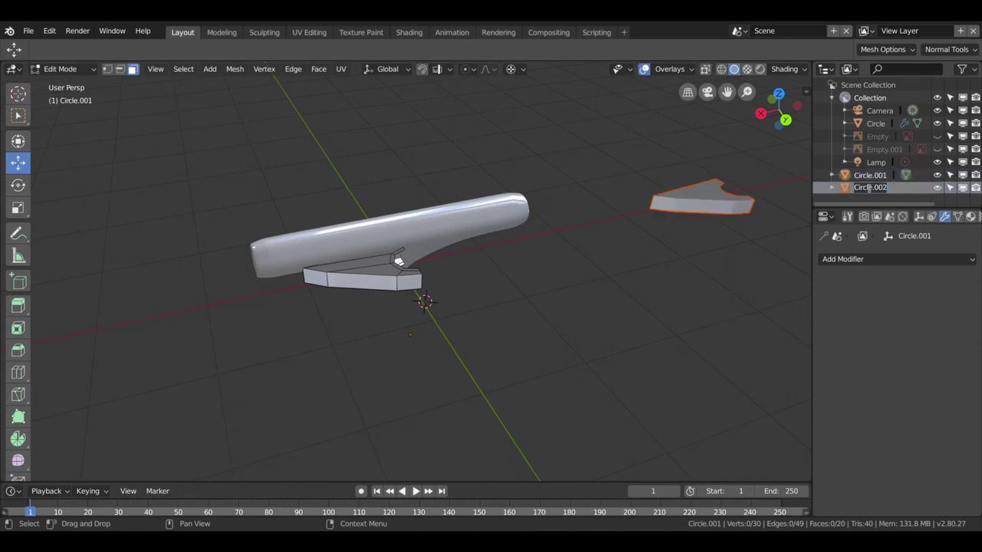
type("Pl")
type(" PRUEB")
type("A")
key("Return")
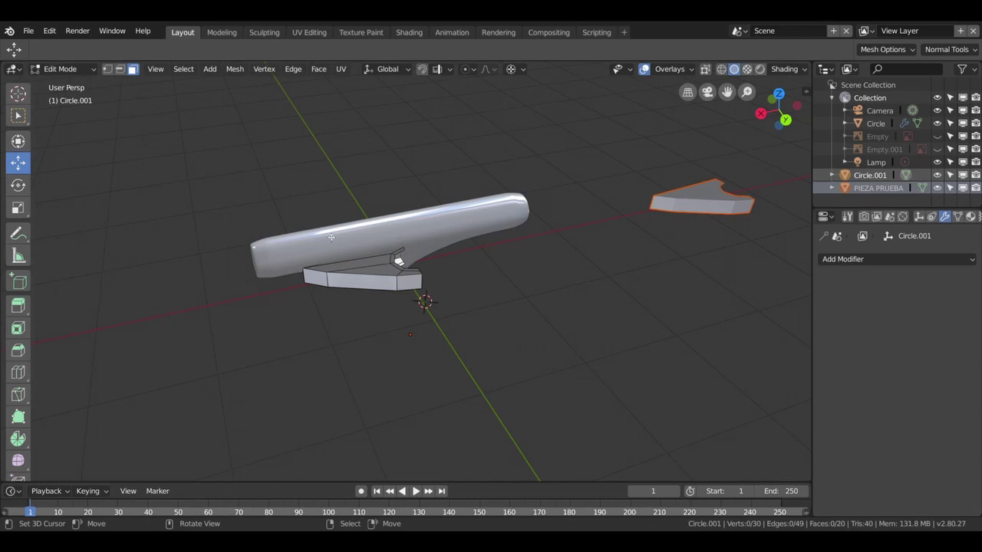
left_click(362, 284)
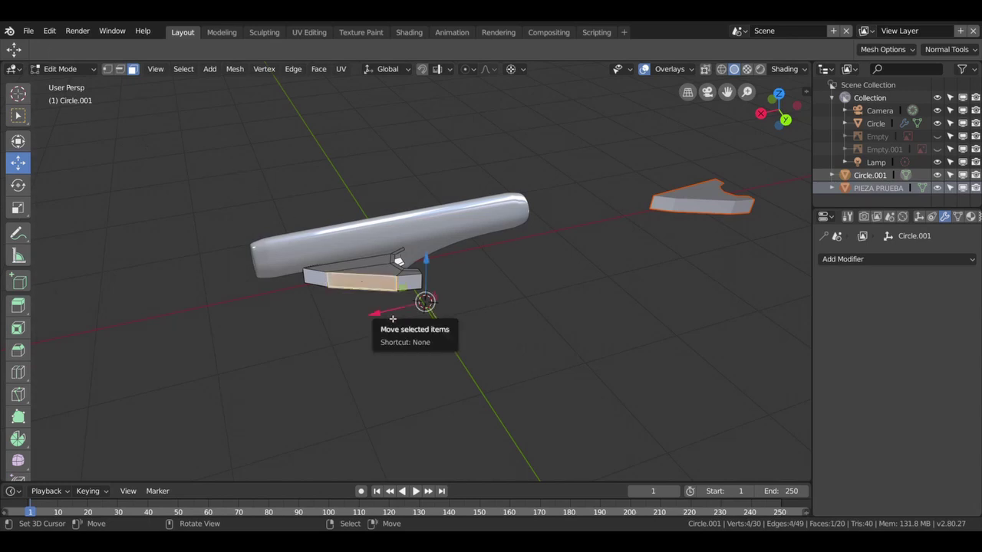
- Extrude the fin's front face 0.317 m down, cancel a Save As, then undo the extrusion
key("e")
left_click(360, 330)
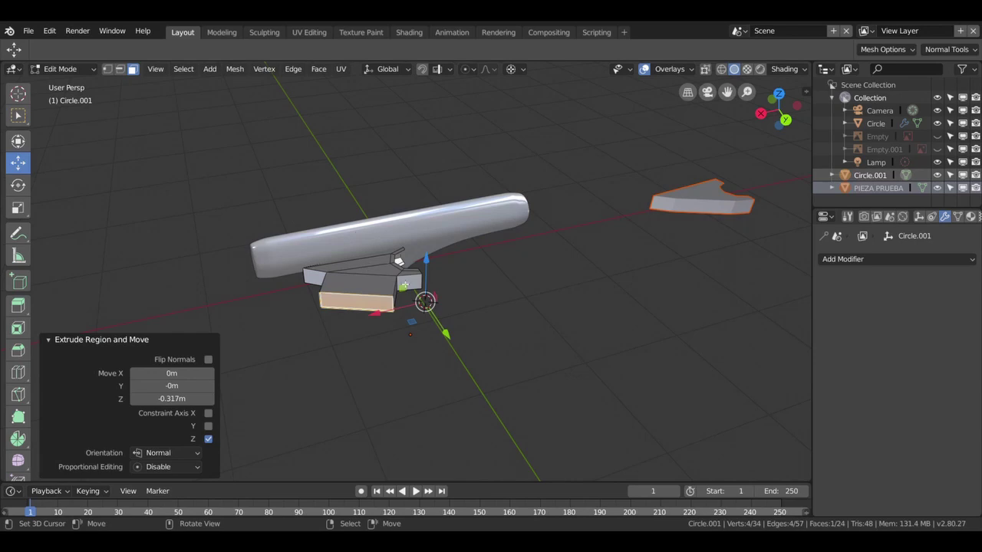
left_click(27, 31)
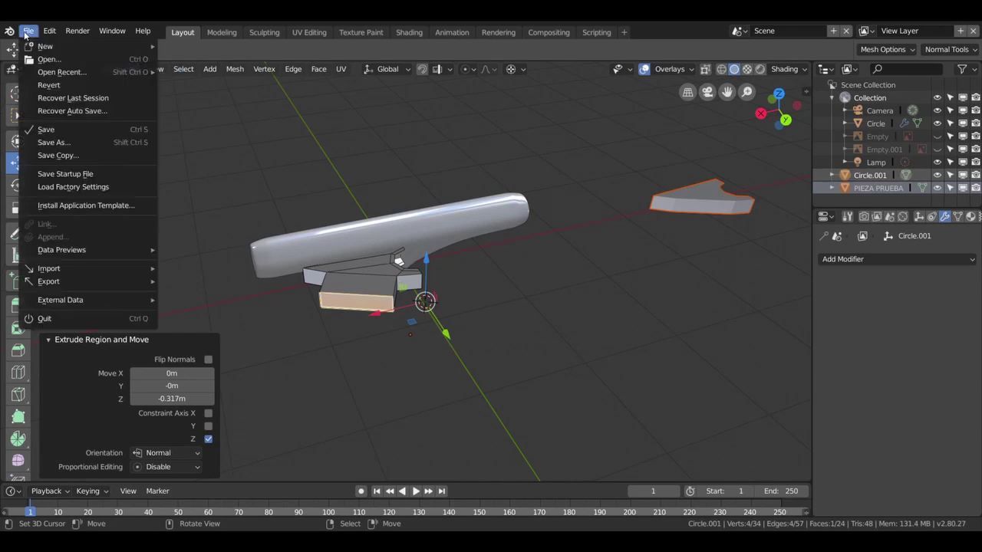
left_click(54, 142)
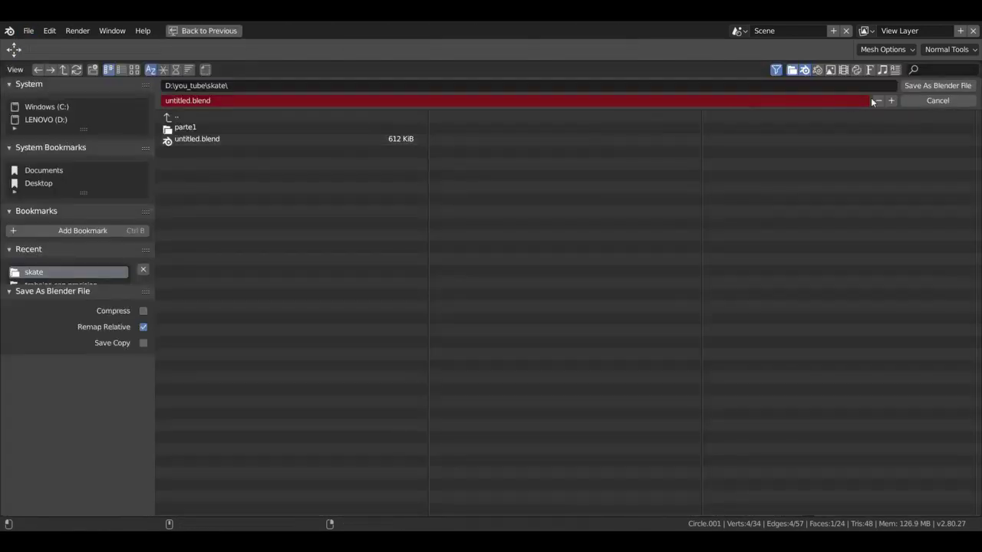
left_click(891, 103)
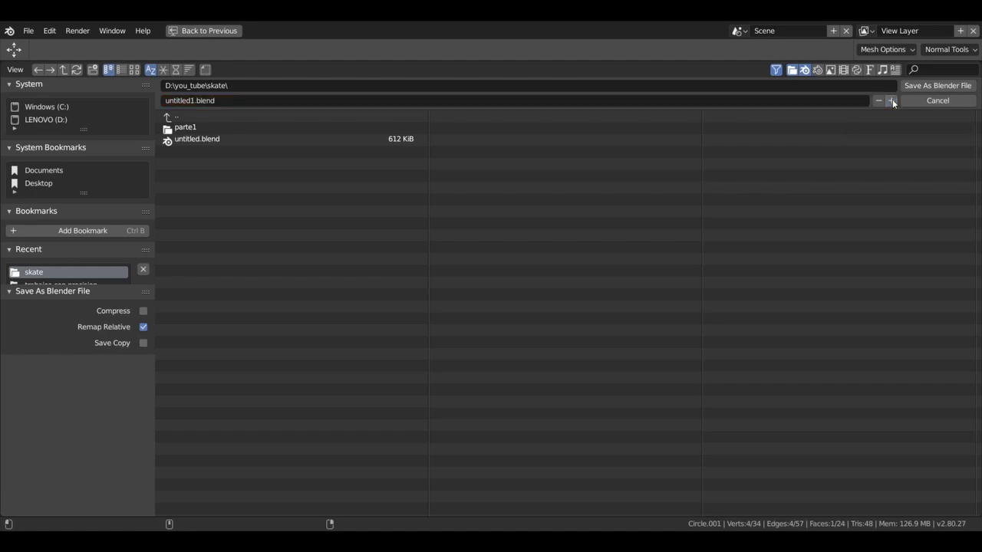
left_click(937, 100)
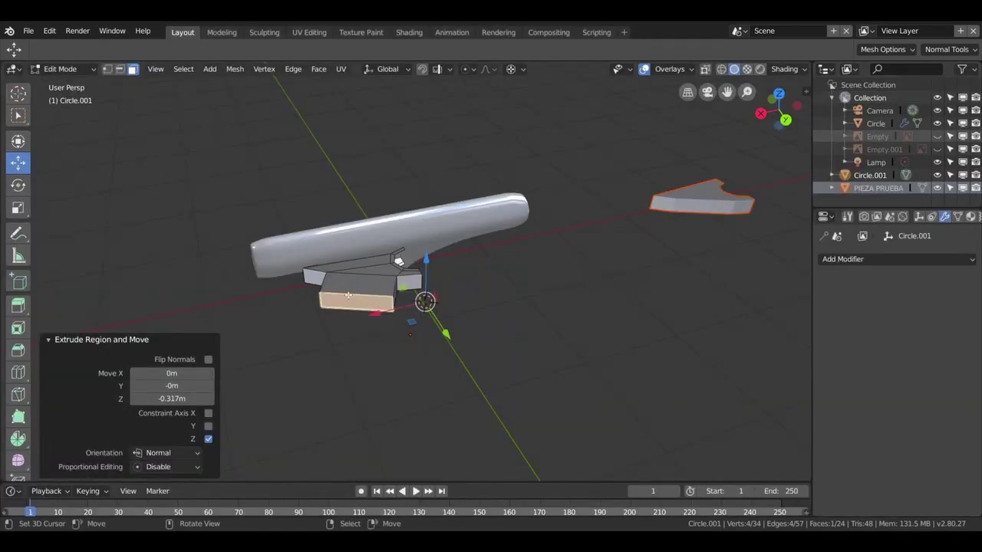
key("ctrl+z")
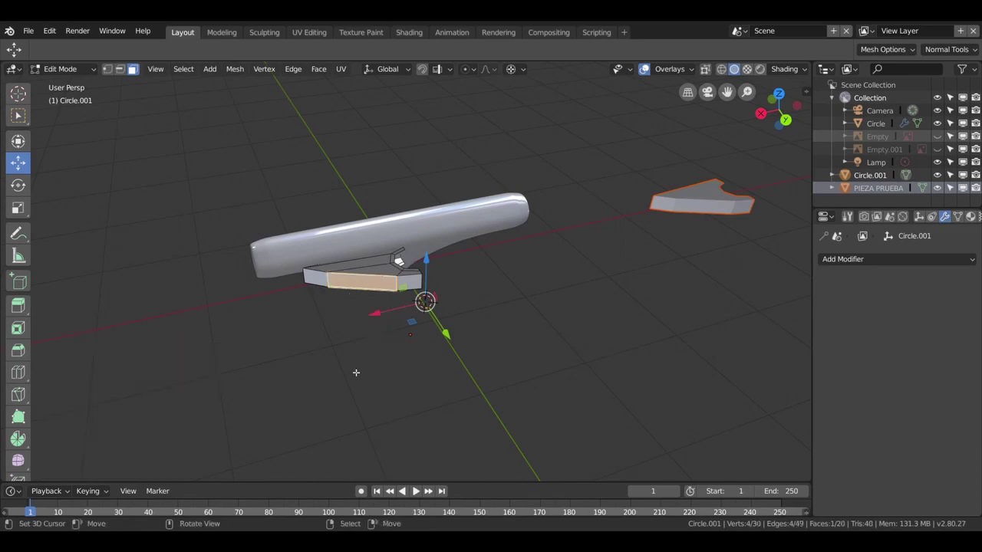
- Join the fin Circle.001 into the tube object Circle with Ctrl+J
middle_click_drag(356, 373, 408, 299)
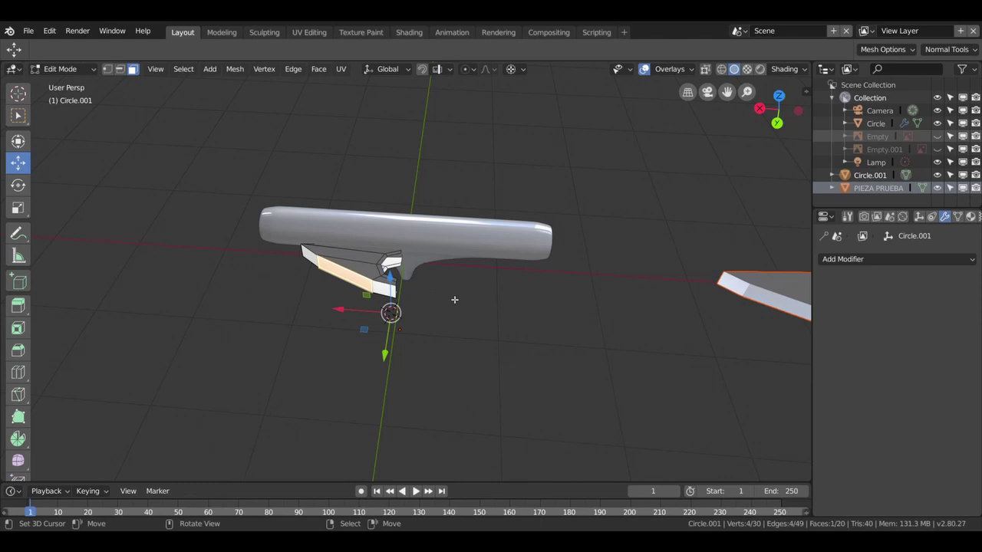
middle_click_drag(457, 295, 405, 289)
key("Tab")
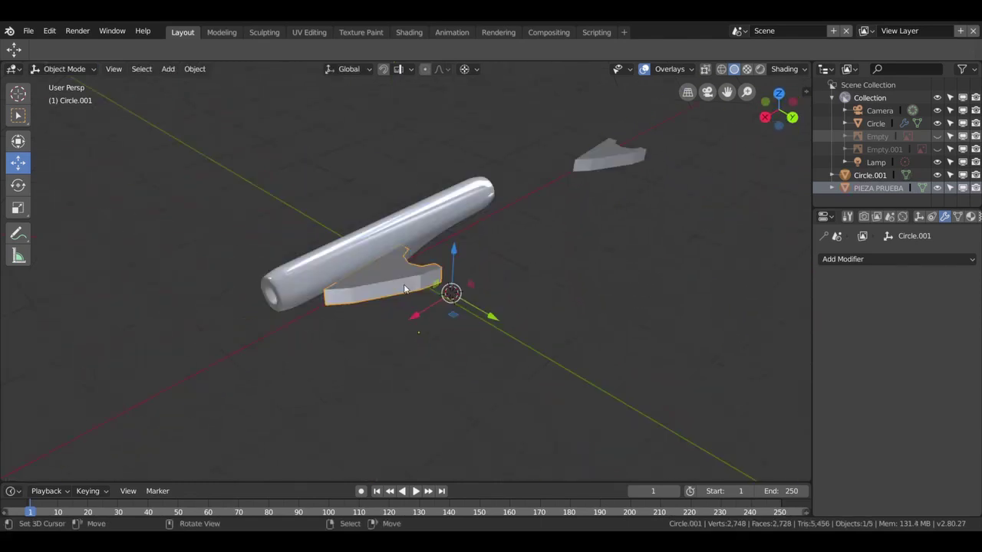
left_click(353, 270, "shift")
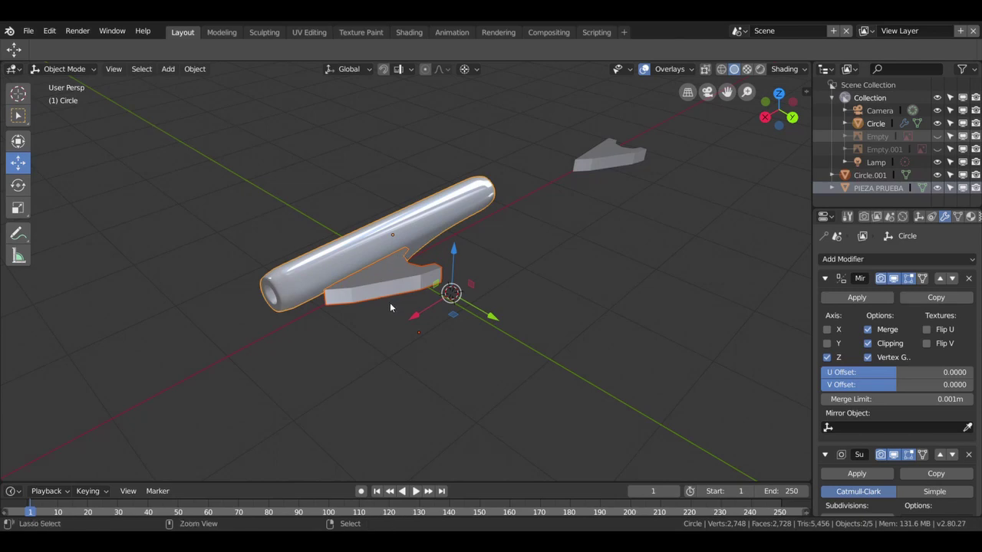
key("ctrl+j")
scroll(509, 290, "up", 2)
middle_click_drag(510, 290, 483, 296)
scroll(483, 296, "up", 3)
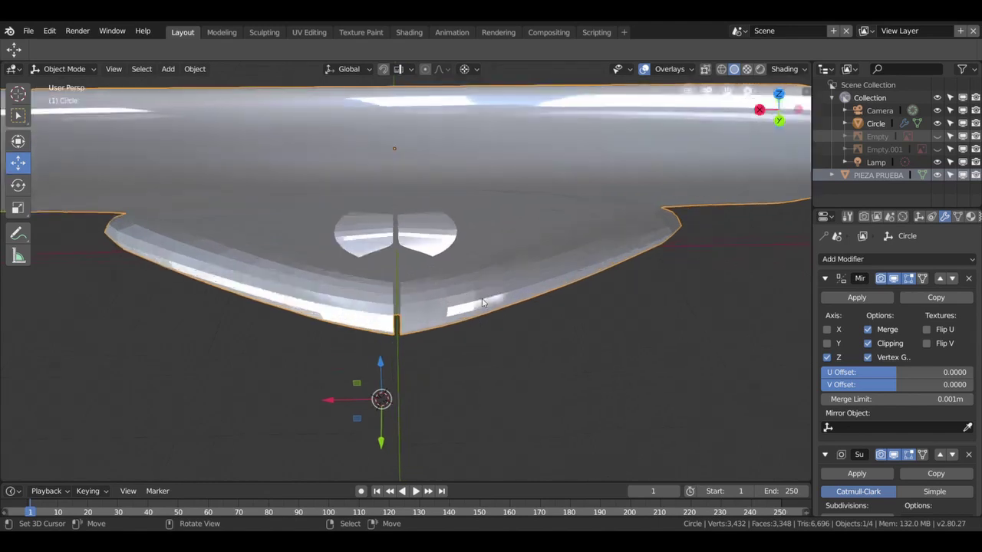
- Apply smooth shading to the joined Circle mesh
right_click(415, 306)
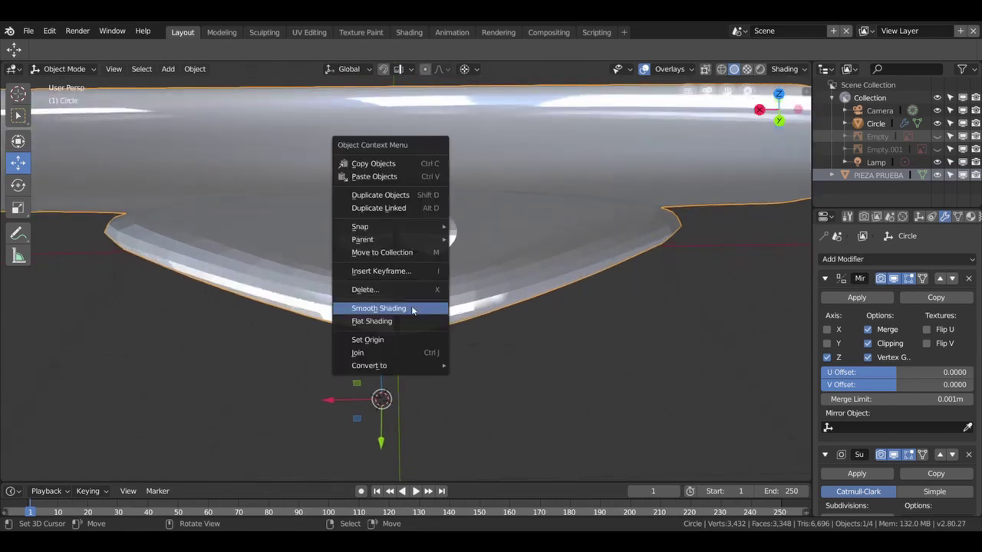
left_click(412, 309)
key("Tab")
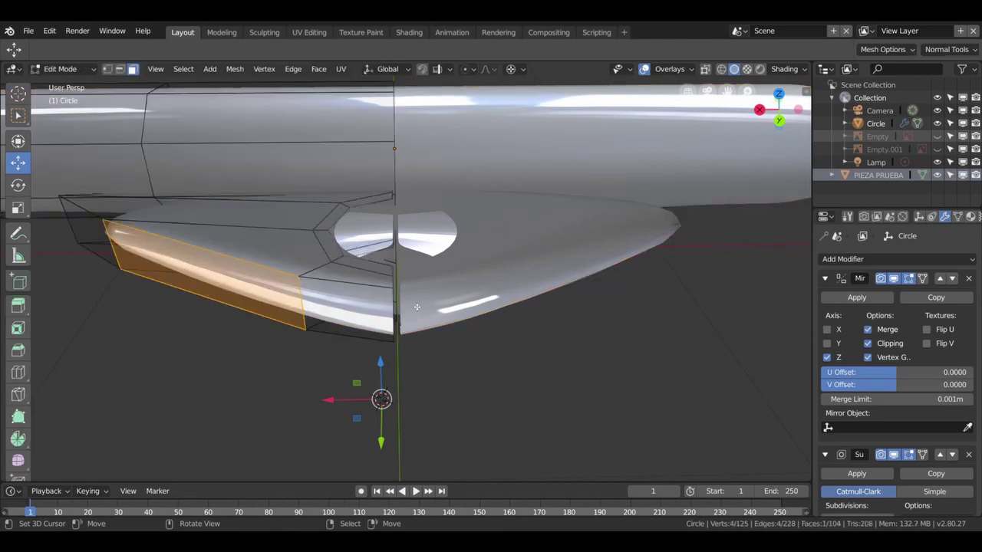
- Shift the axle hole's edge loop -0.0096 m along X
left_click(393, 284)
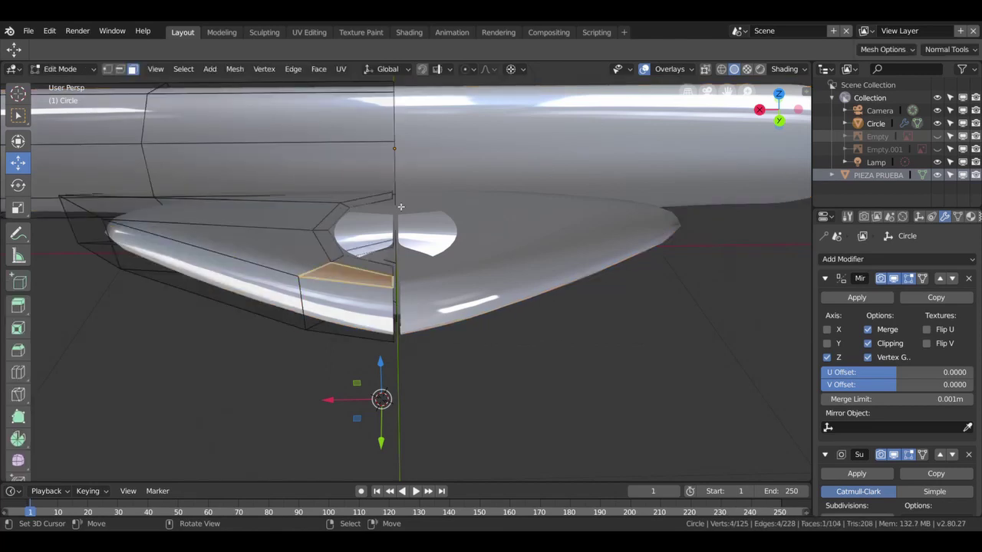
key("2")
left_click(411, 298, "alt")
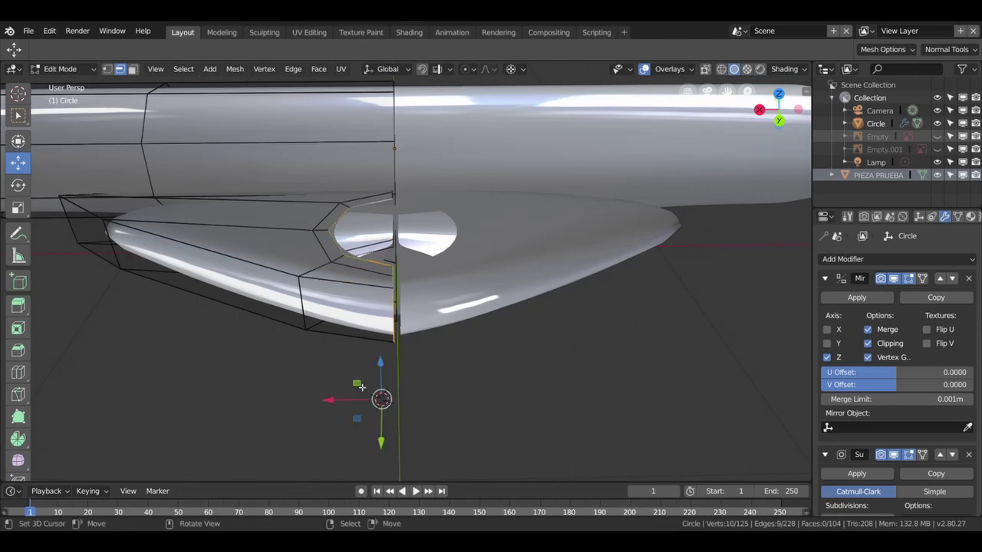
middle_click_drag(361, 387, 348, 345)
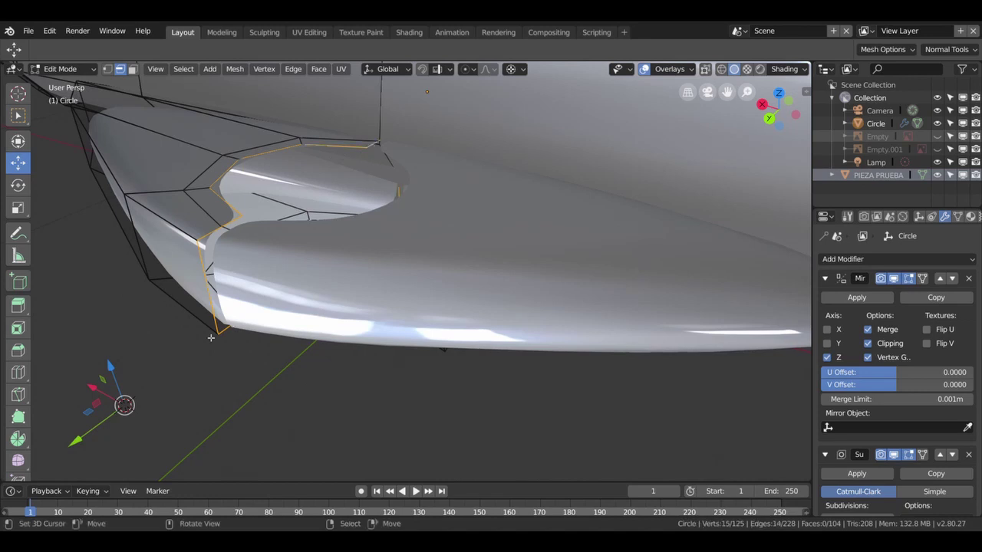
mouse_move(93, 391)
left_mouse_down()
mouse_move(109, 395)
mouse_move(94, 385)
left_mouse_up()
mouse_move(356, 255)
middle_mouse_down()
mouse_move(542, 293)
mouse_move(285, 339)
mouse_move(300, 127)
mouse_move(329, 406)
mouse_move(380, 273)
mouse_move(340, 305)
mouse_move(322, 272)
middle_mouse_up()
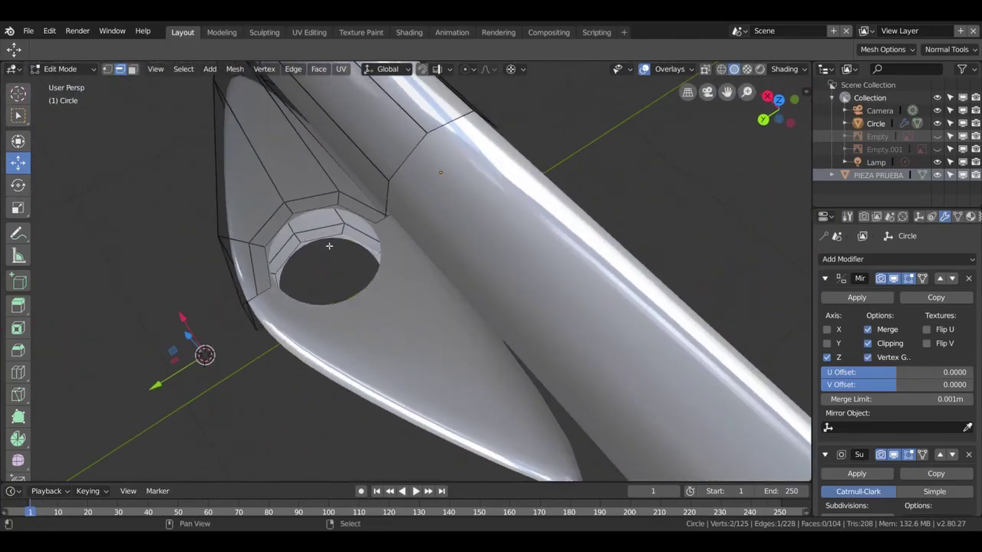
middle_click_drag(283, 288, 347, 212)
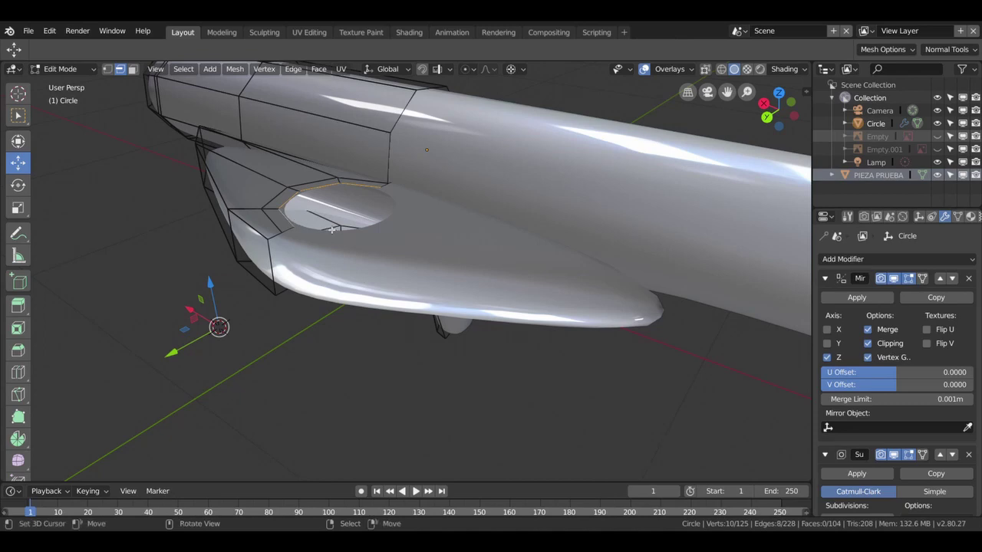
middle_click_drag(332, 229, 332, 270)
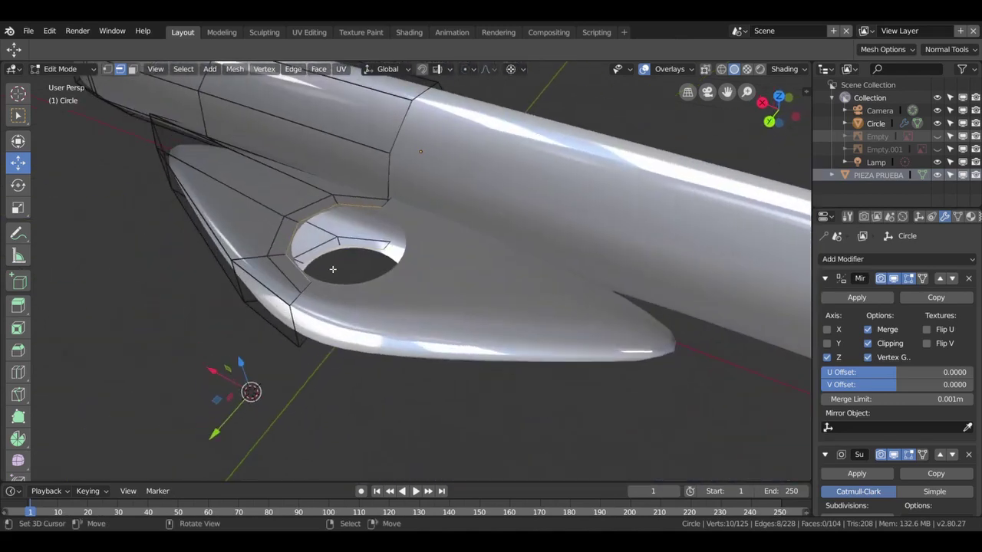
- Bridge the hole's edge loops with new faces
key("w")
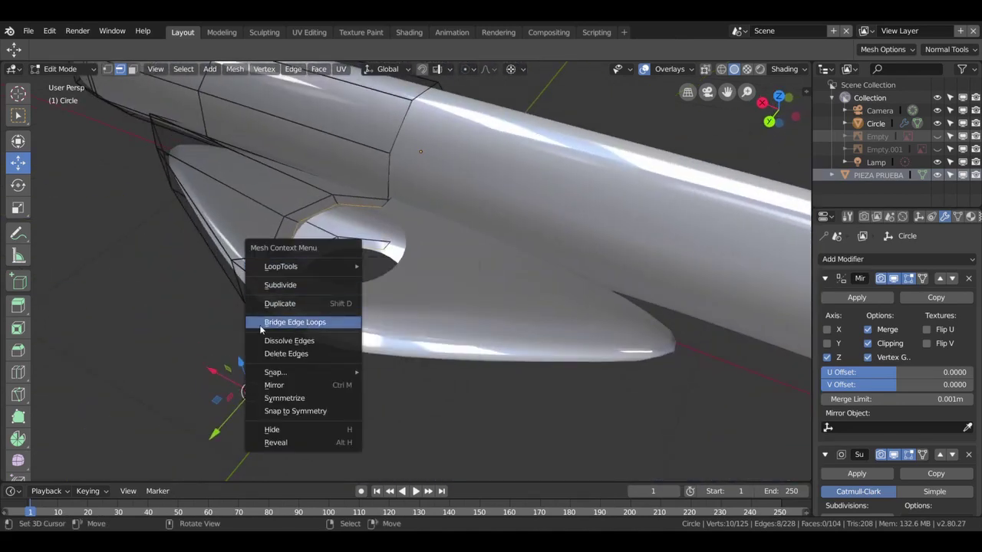
left_click(307, 325)
mouse_move(362, 217)
middle_mouse_down()
mouse_move(343, 155)
mouse_move(313, 180)
middle_mouse_up()
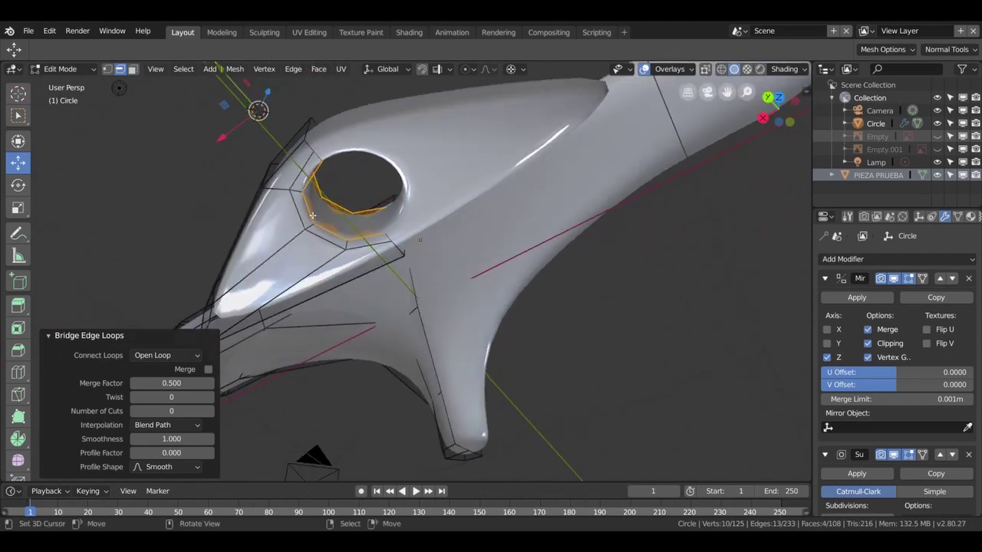
mouse_move(353, 212)
middle_mouse_down()
mouse_move(391, 280)
mouse_move(501, 291)
middle_mouse_up()
mouse_move(421, 274)
middle_mouse_down()
mouse_move(435, 250)
mouse_move(357, 256)
mouse_move(363, 274)
middle_mouse_up()
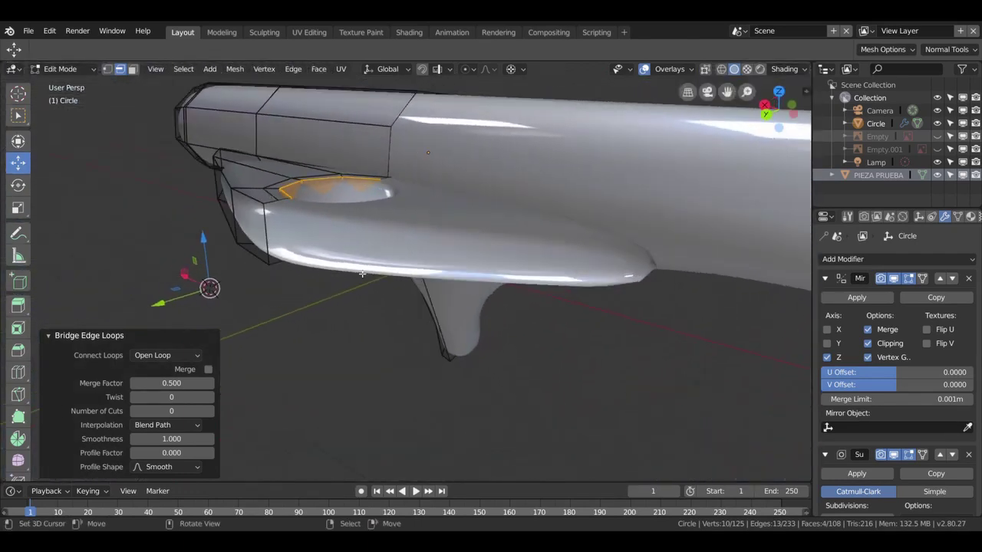
- Turn off edit-mode display for the Mirror and Subdivision modifiers
left_click(909, 279)
left_click(911, 455)
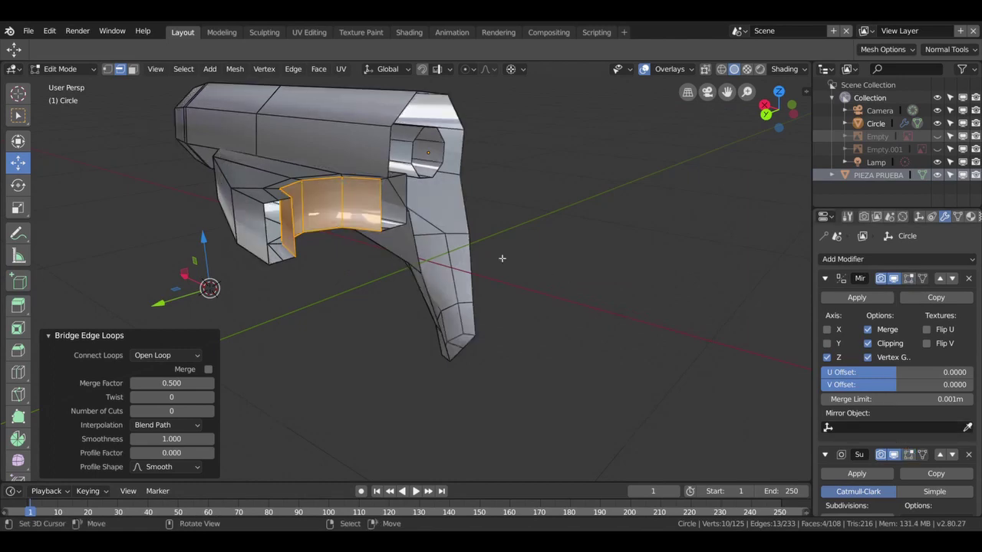
mouse_move(387, 221)
middle_mouse_down()
mouse_move(410, 202)
mouse_move(428, 215)
mouse_move(402, 197)
mouse_move(537, 176)
mouse_move(611, 133)
mouse_move(294, 272)
mouse_move(310, 236)
mouse_move(330, 230)
mouse_move(343, 189)
mouse_move(301, 294)
middle_mouse_up()
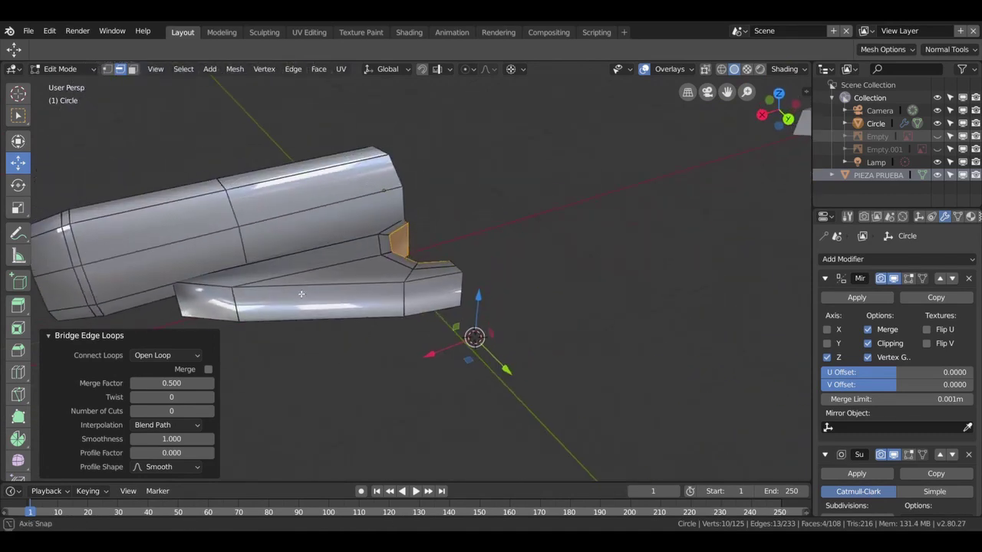
- Add a new edge loop on the tube
key("ctrl+r")
left_click(148, 251)
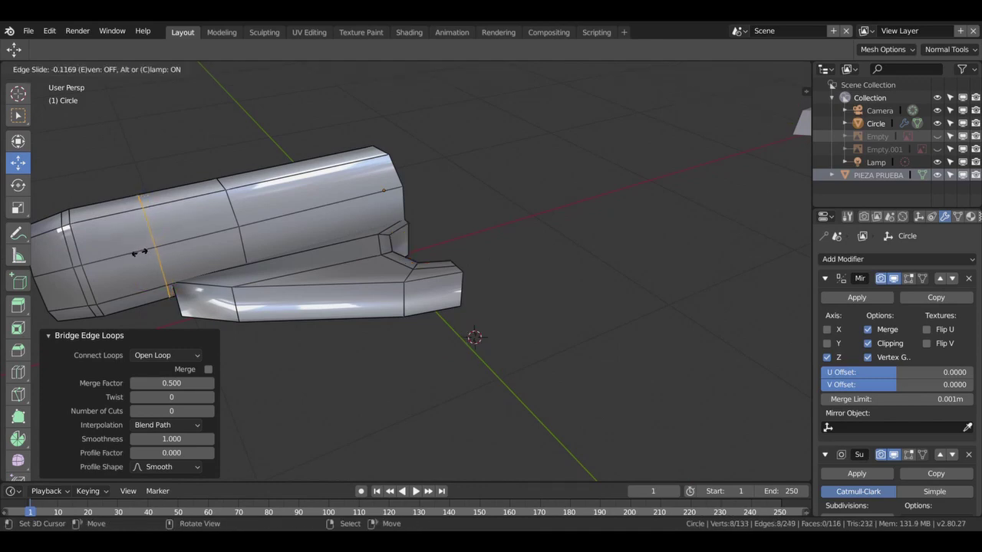
left_click(139, 252)
mouse_move(139, 252)
middle_mouse_down()
mouse_move(210, 160)
mouse_move(240, 91)
middle_mouse_up()
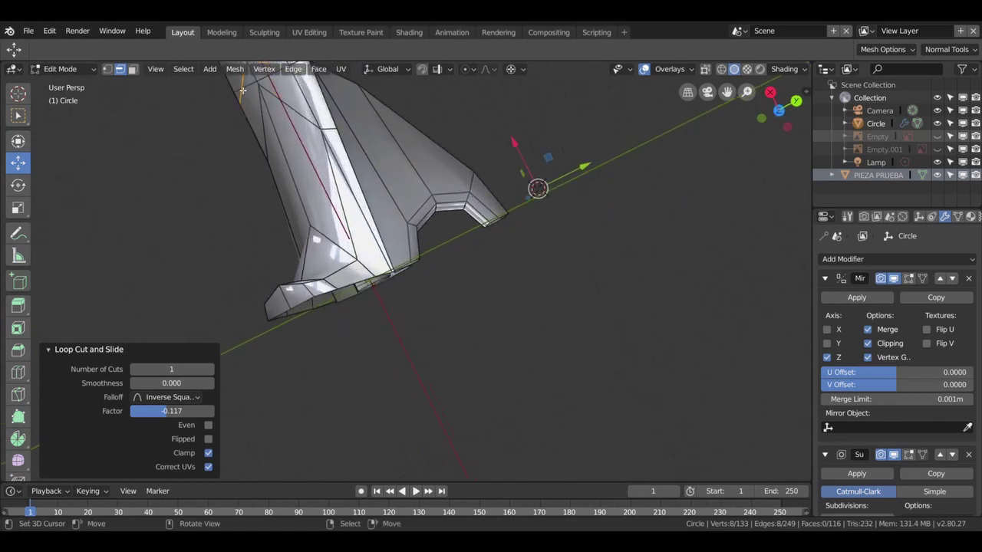
scroll(270, 94, "down", 3)
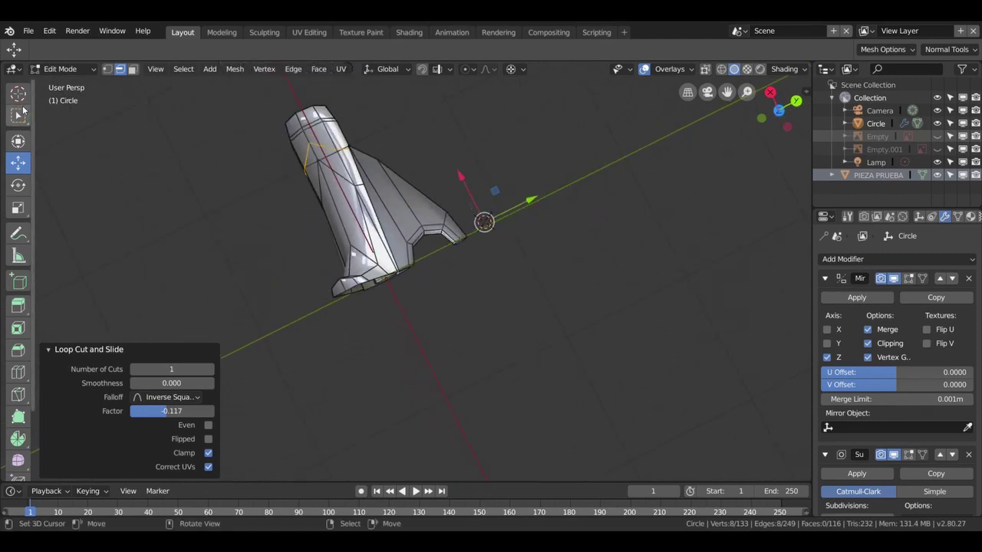
- Slide a single tube vertex along its edge
key("1")
left_click(316, 144)
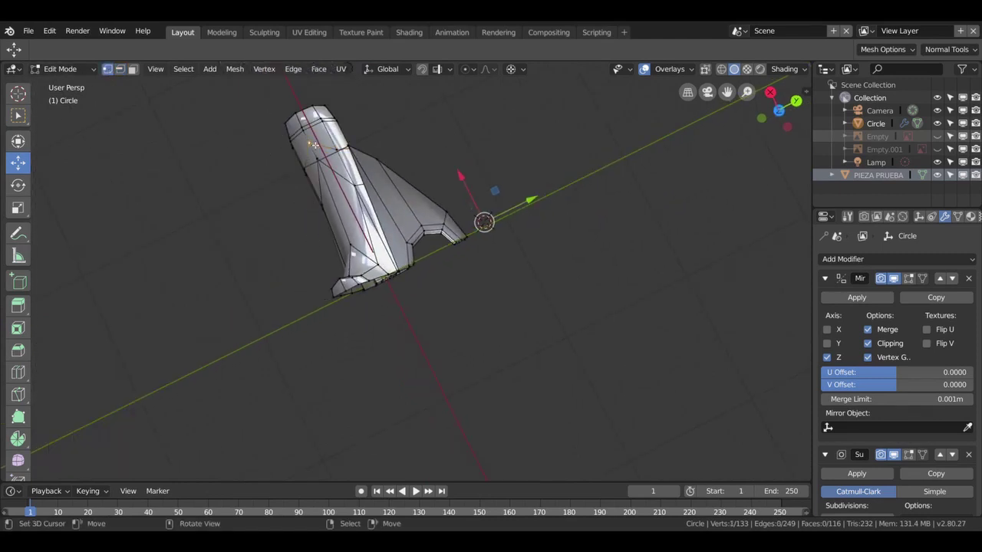
key("shift+v")
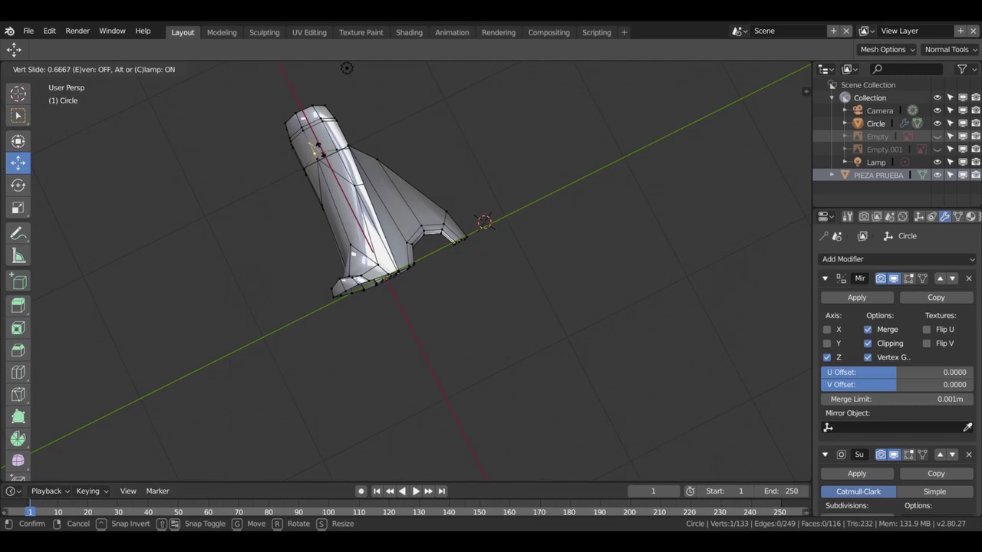
left_click(317, 146)
mouse_move(345, 173)
middle_mouse_down()
mouse_move(242, 194)
mouse_move(351, 186)
middle_mouse_up()
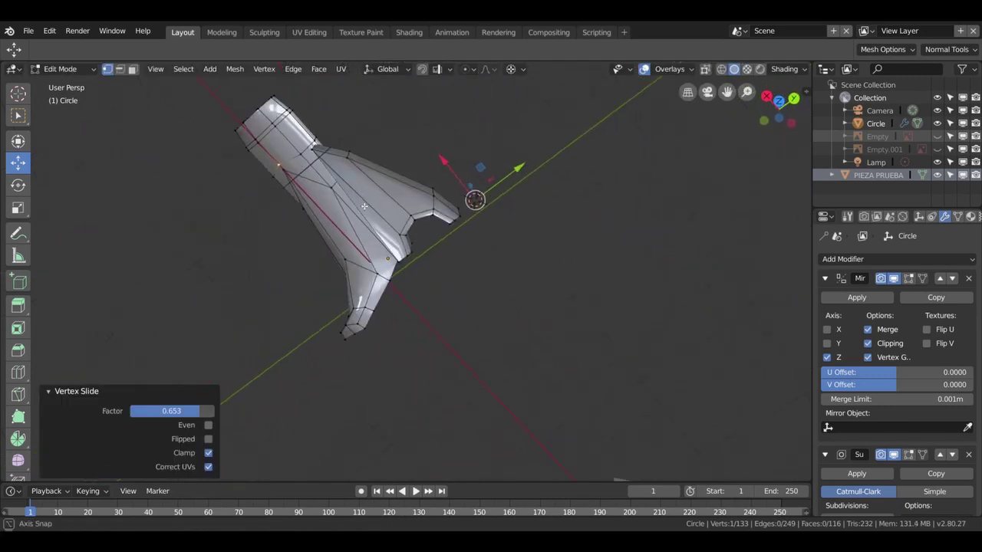
- Slide two neck vertices along their edges, the second at factor 0.313
left_click(313, 156)
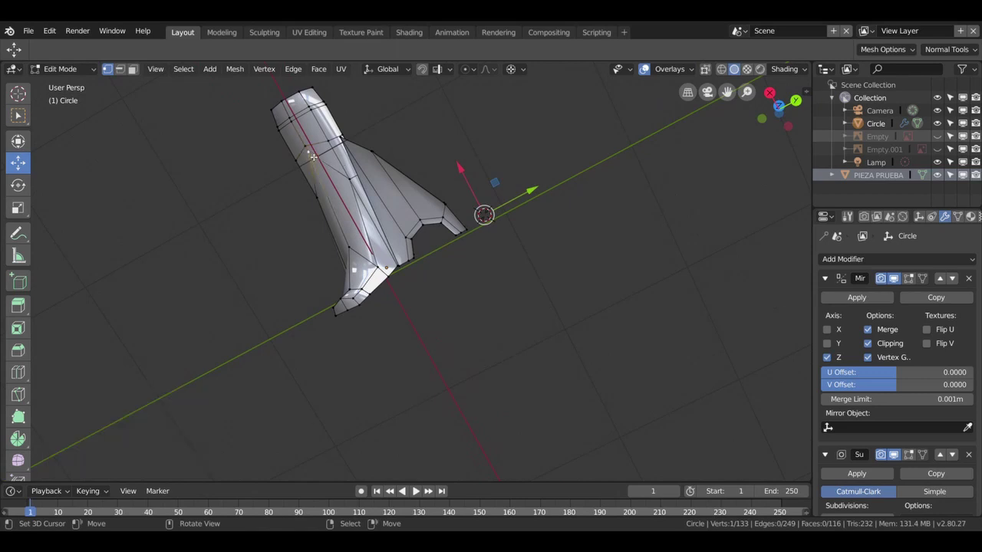
key("shift+v")
left_click(321, 164)
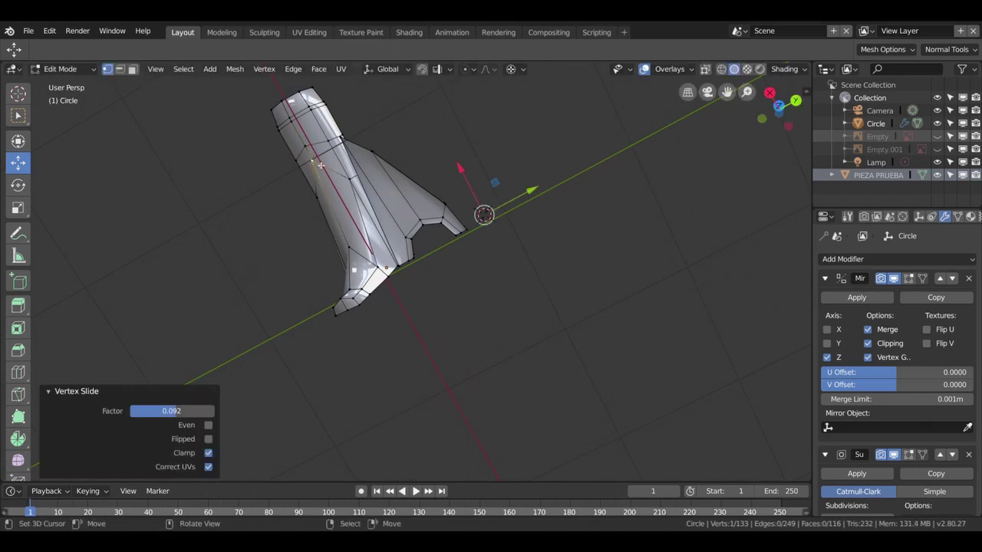
middle_click_drag(400, 168, 323, 158)
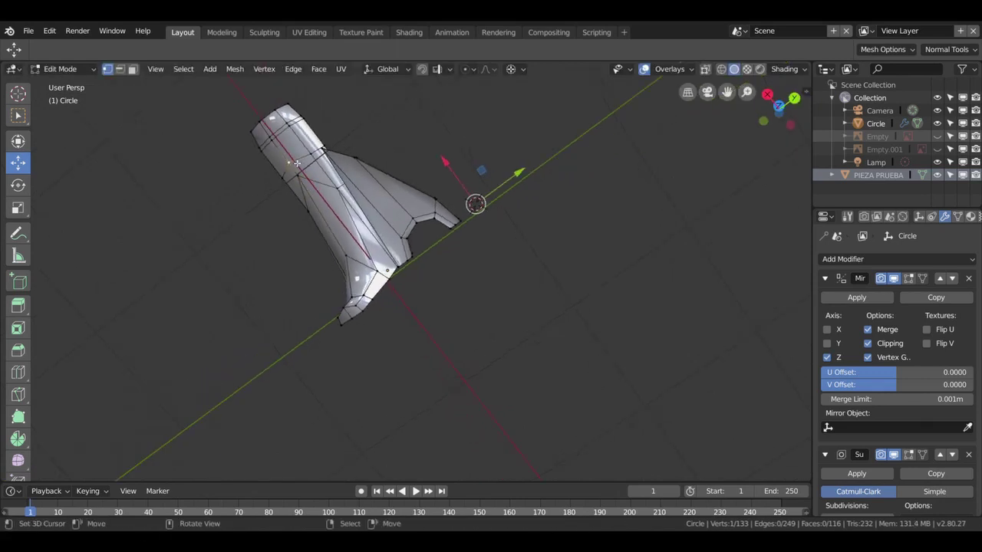
left_click(297, 162)
key("shift+v")
left_click(292, 164)
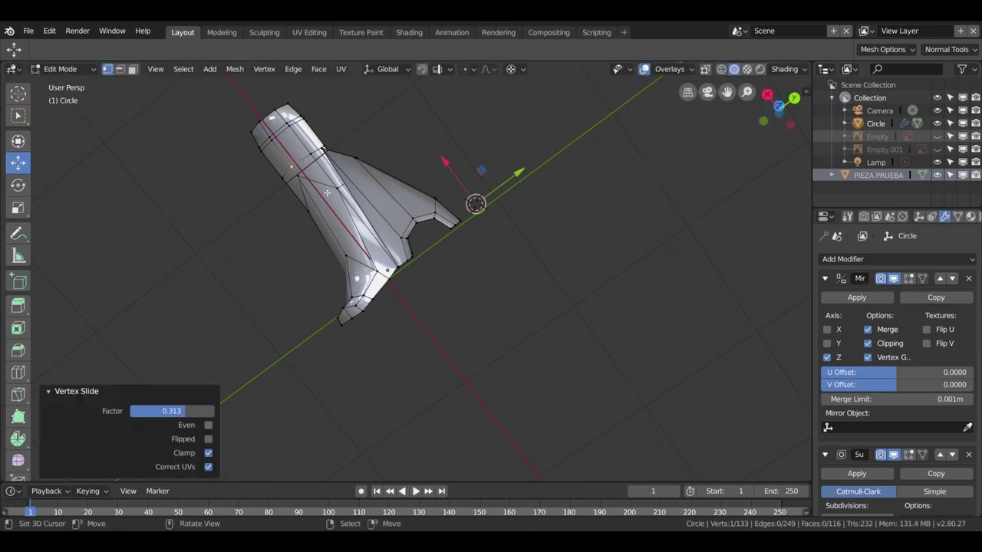
mouse_move(293, 164)
middle_mouse_down()
mouse_move(313, 309)
mouse_move(333, 340)
mouse_move(386, 296)
mouse_move(402, 267)
middle_mouse_up()
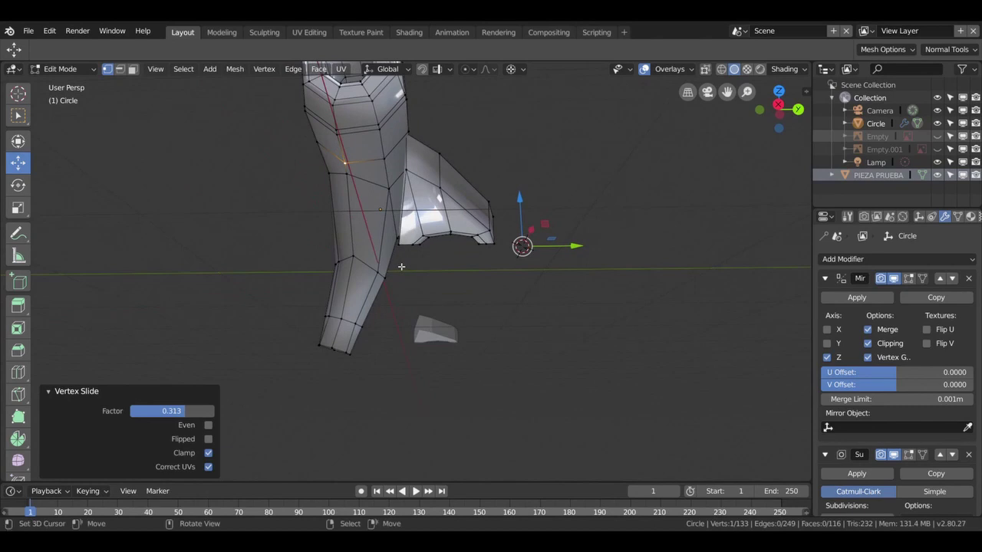
- Delete two adjacent faces on the hanger's inner side
left_click(401, 191)
left_click(402, 172, "shift")
key("x")
left_click(401, 172)
middle_click_drag(401, 172, 241, 241)
scroll(514, 240, "up", 5)
mouse_move(514, 240)
middle_mouse_down()
mouse_move(478, 254)
mouse_move(484, 270)
middle_mouse_up()
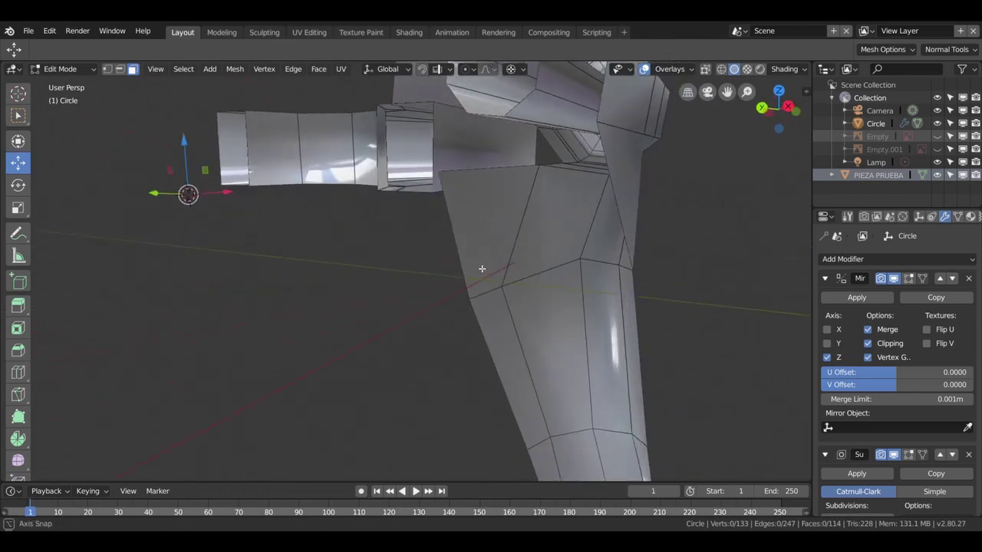
- Delete the notch face and a top face, then cut a new edge loop across the body
left_click(470, 158)
key("x")
left_click(470, 158)
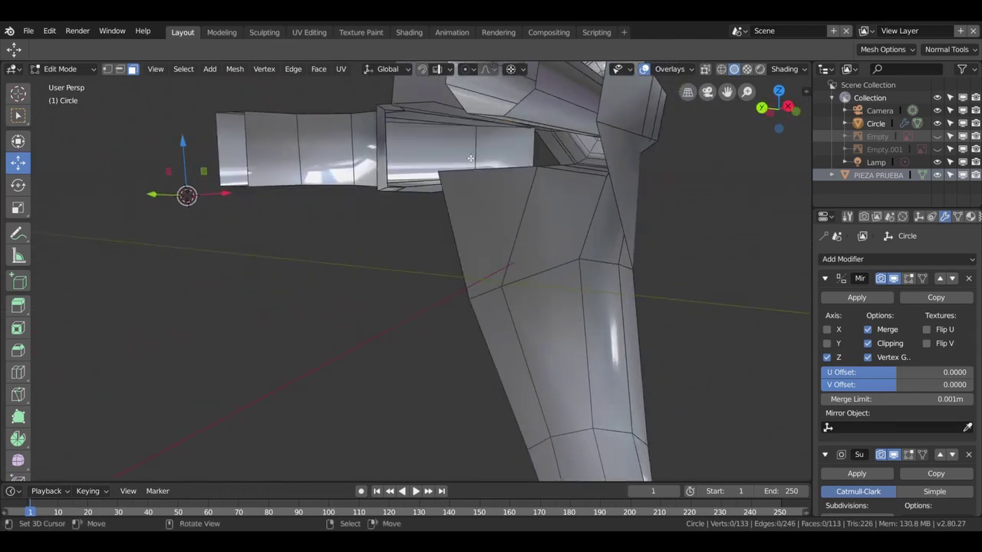
mouse_move(464, 197)
middle_mouse_down()
mouse_move(483, 124)
mouse_move(534, 235)
mouse_move(561, 245)
middle_mouse_up()
left_click(402, 100)
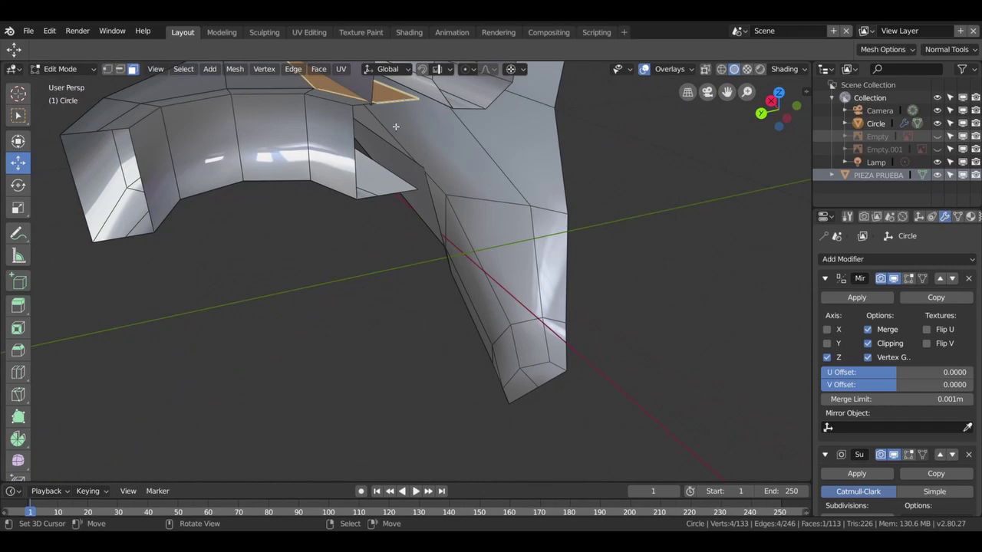
key("x")
left_click(391, 176)
mouse_move(403, 175)
middle_mouse_down()
mouse_move(383, 132)
mouse_move(351, 123)
mouse_move(420, 170)
mouse_move(517, 202)
mouse_move(332, 168)
middle_mouse_up()
key("ctrl+r")
left_click(331, 162)
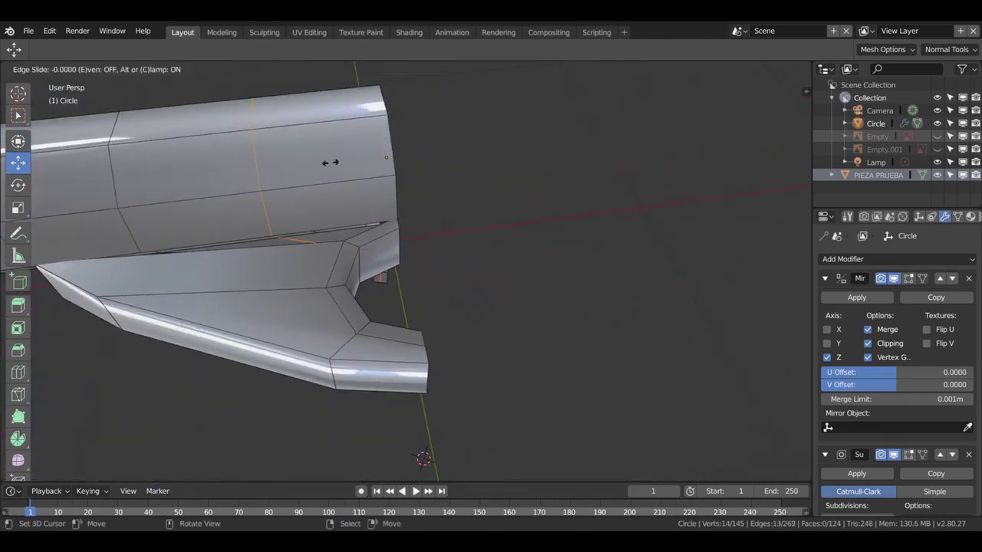
- Fix the new edge loop at slide factor -0.482 and select the extra fin edges for deletion
left_click(392, 152)
mouse_move(396, 153)
middle_mouse_down()
mouse_move(439, 102)
mouse_move(306, 432)
mouse_move(342, 213)
middle_mouse_up()
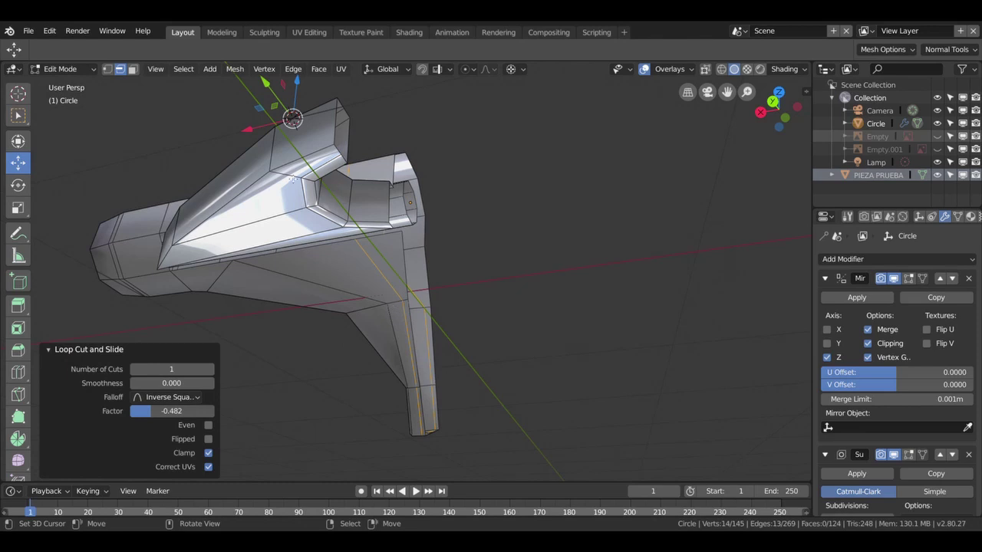
left_click(155, 148)
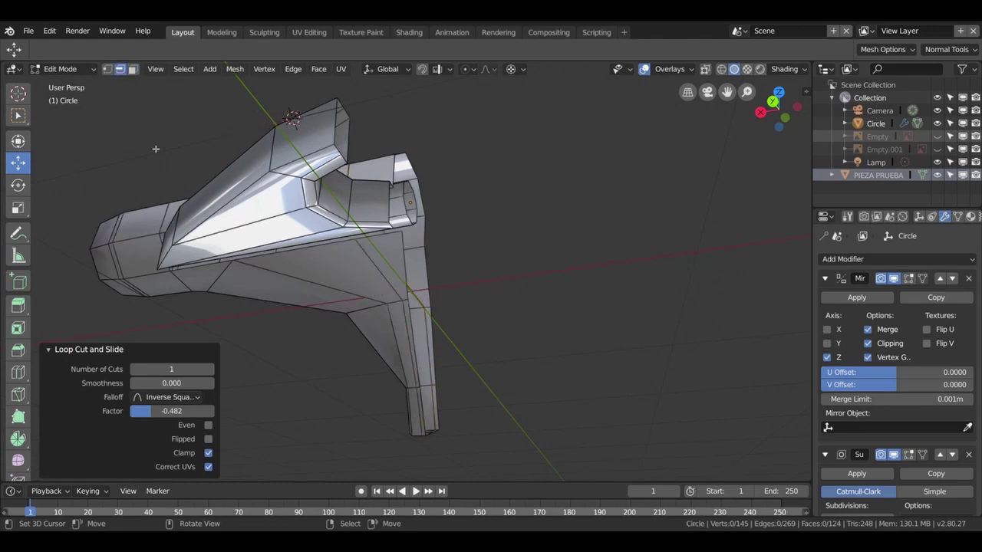
left_click(376, 271)
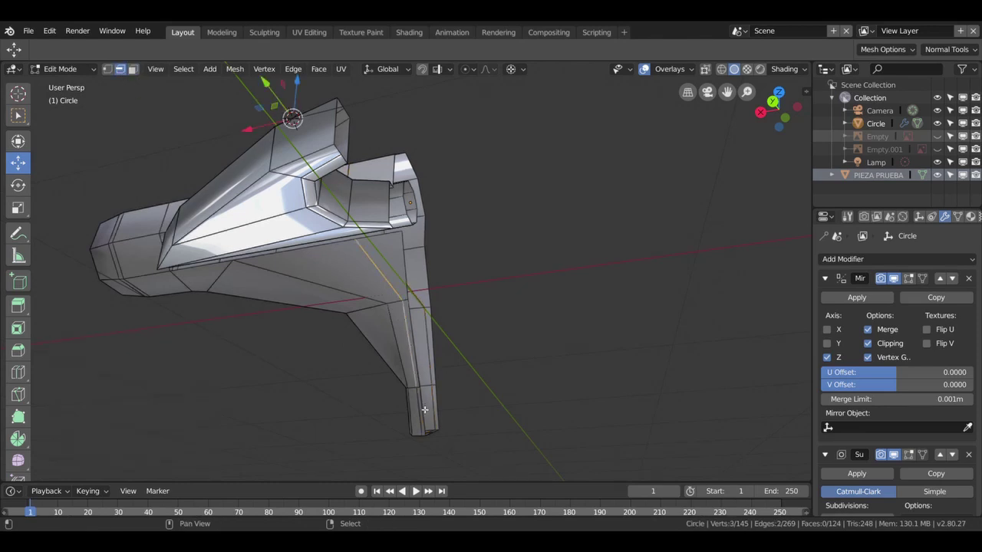
middle_click_drag(430, 429, 478, 330)
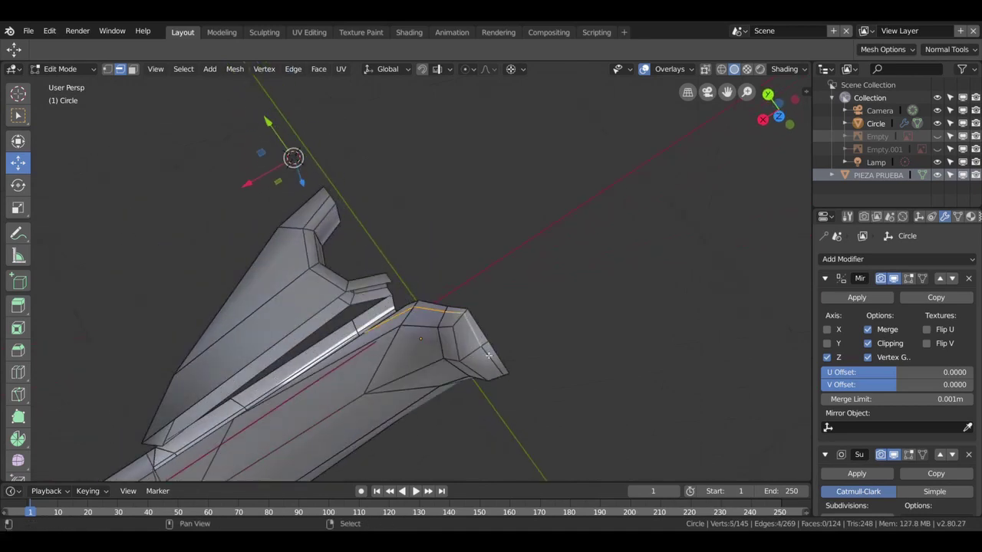
mouse_move(514, 369)
middle_mouse_down()
mouse_move(462, 283)
mouse_move(489, 186)
middle_mouse_up()
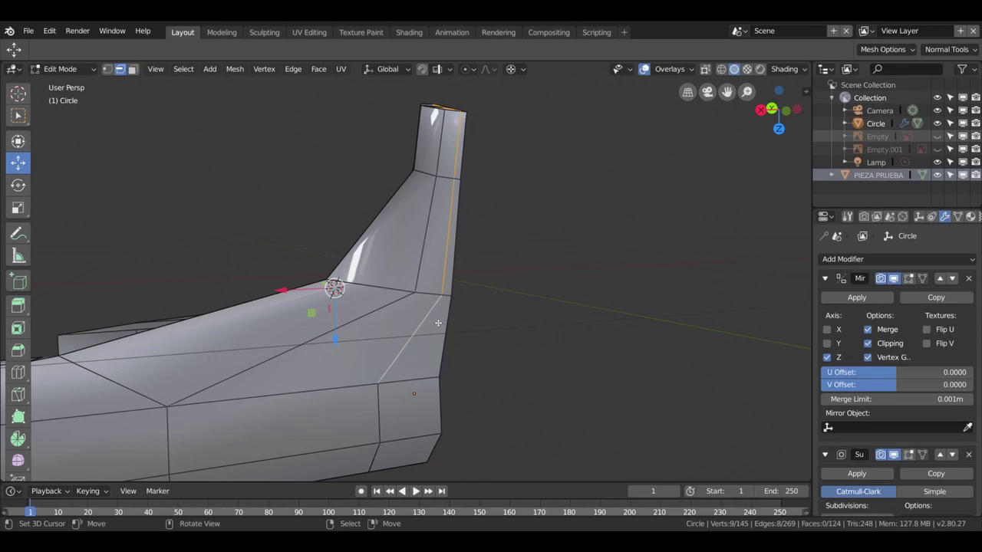
key("x")
key("Escape")
- Dissolve the selected extra edges on the tall fin
key("x")
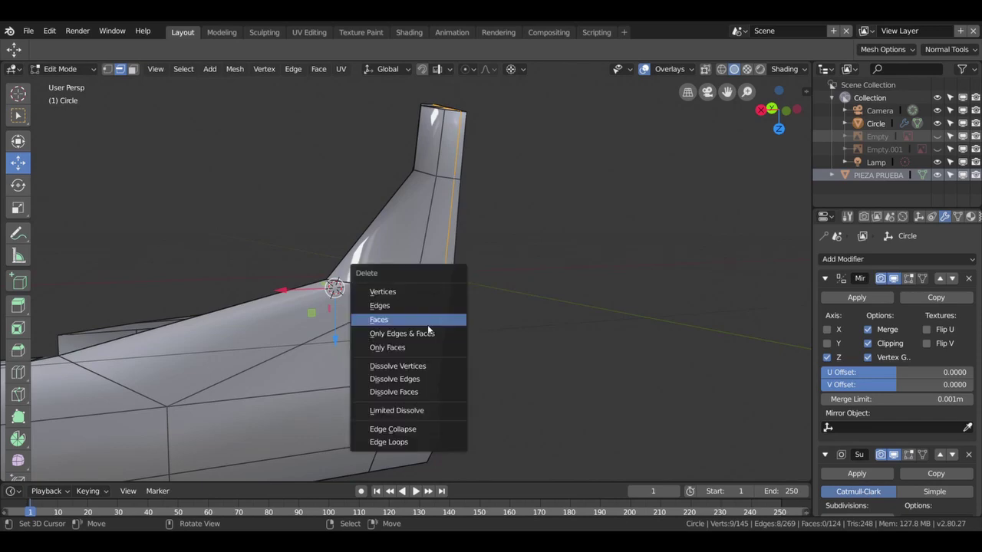
left_click(405, 379)
mouse_move(498, 289)
middle_mouse_down()
mouse_move(355, 241)
mouse_move(296, 191)
mouse_move(386, 180)
mouse_move(550, 126)
mouse_move(449, 131)
mouse_move(372, 305)
middle_mouse_up()
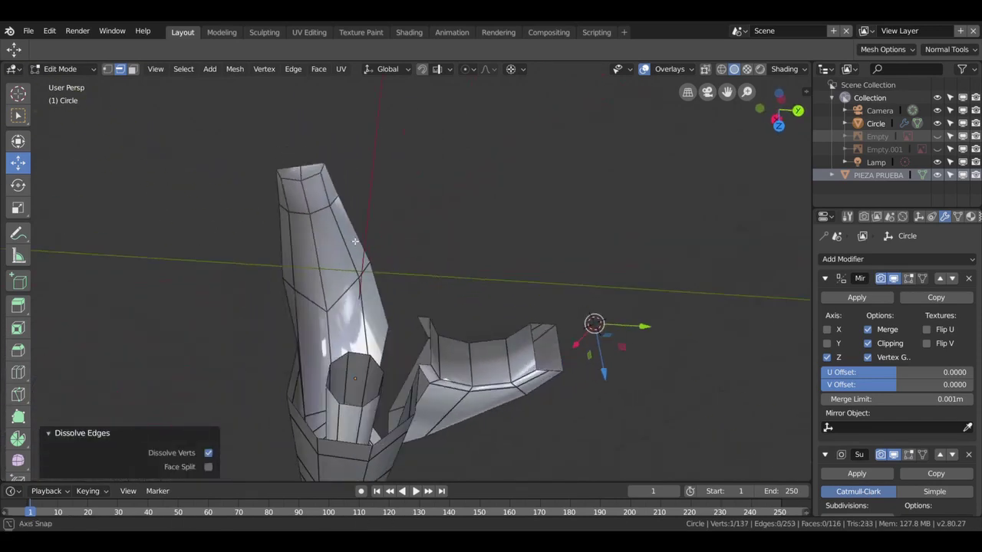
scroll(372, 306, "up", 1)
scroll(372, 305, "up", 2)
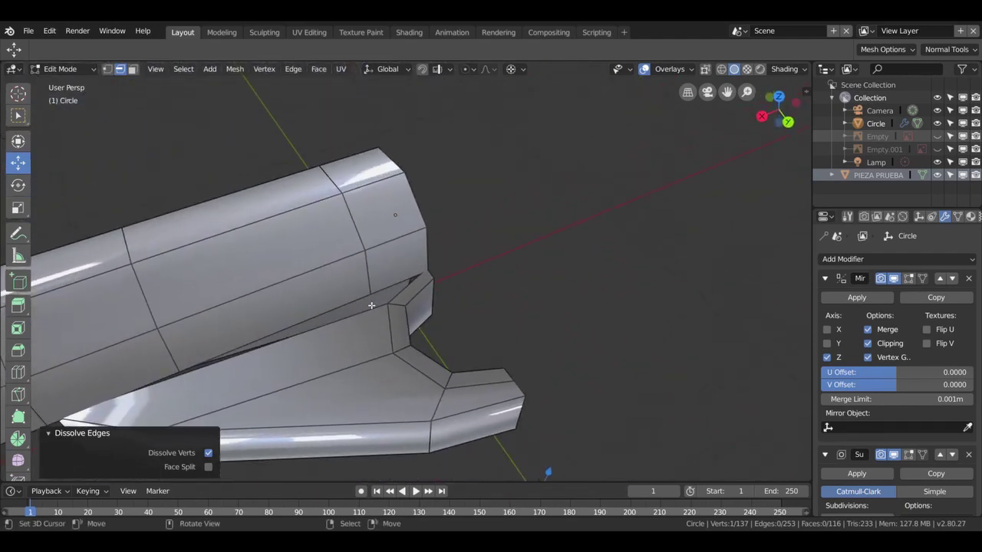
scroll(371, 306, "up", 2)
scroll(371, 305, "up", 1)
scroll(392, 297, "up", 2)
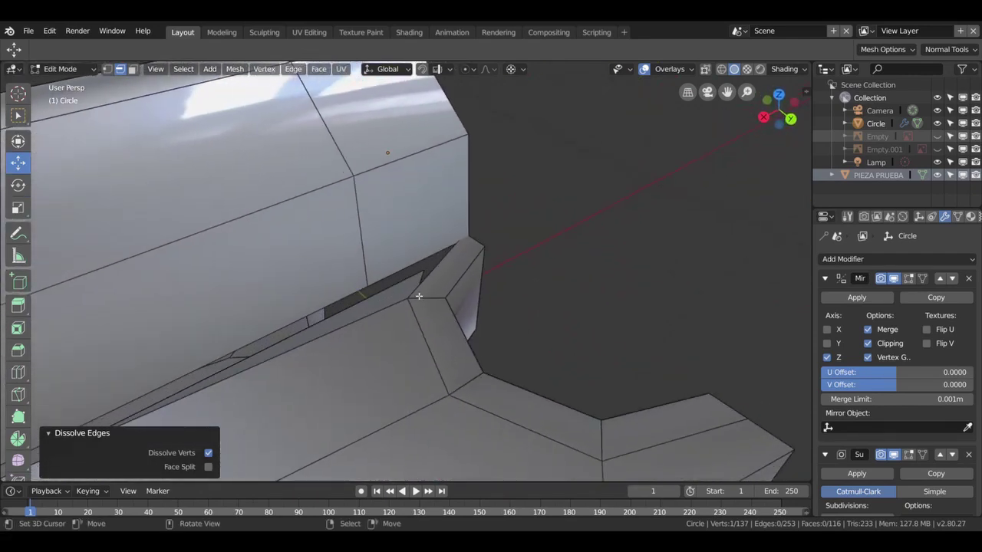
- Merge the notch corner vertex into its neighbour with Merge At Last
left_click(109, 69)
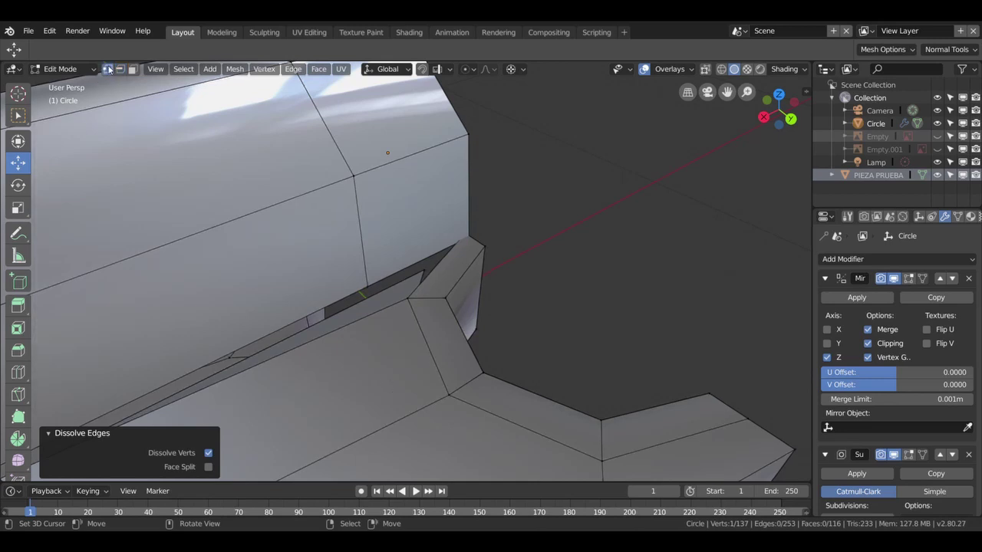
left_click(375, 293)
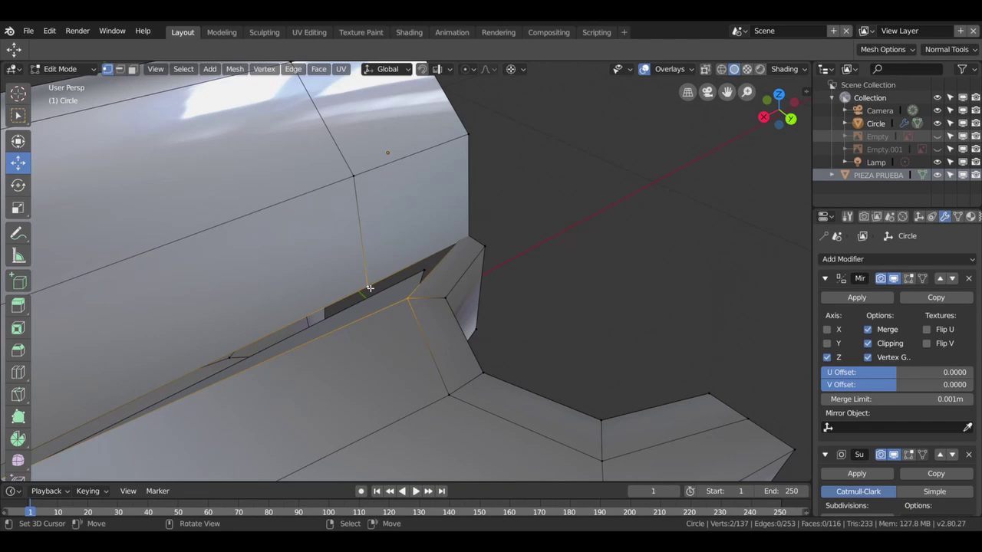
key("alt+m")
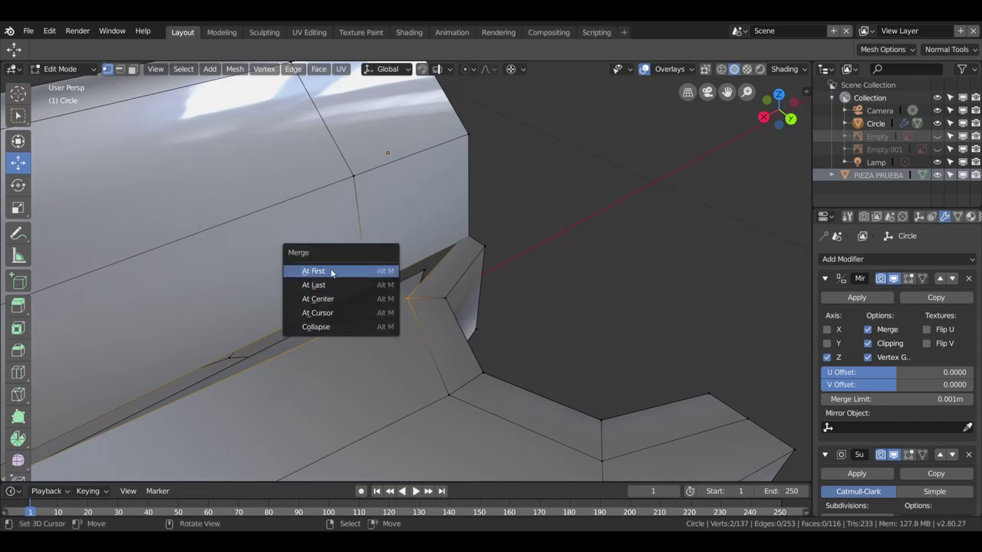
left_click(318, 285)
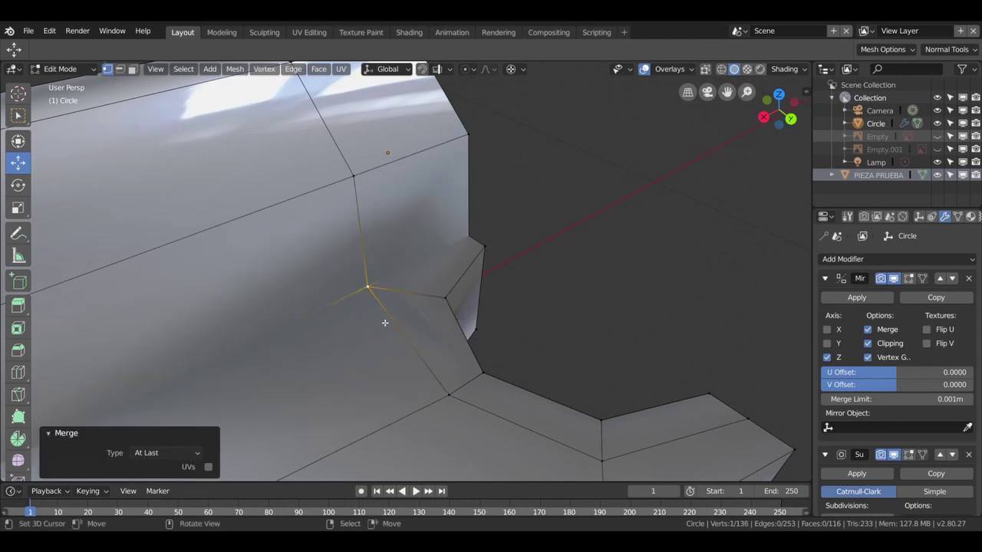
scroll(382, 319, "down", 5)
mouse_move(382, 319)
middle_mouse_down()
mouse_move(335, 328)
mouse_move(438, 296)
mouse_move(409, 269)
mouse_move(340, 274)
mouse_move(316, 284)
mouse_move(272, 351)
middle_mouse_up()
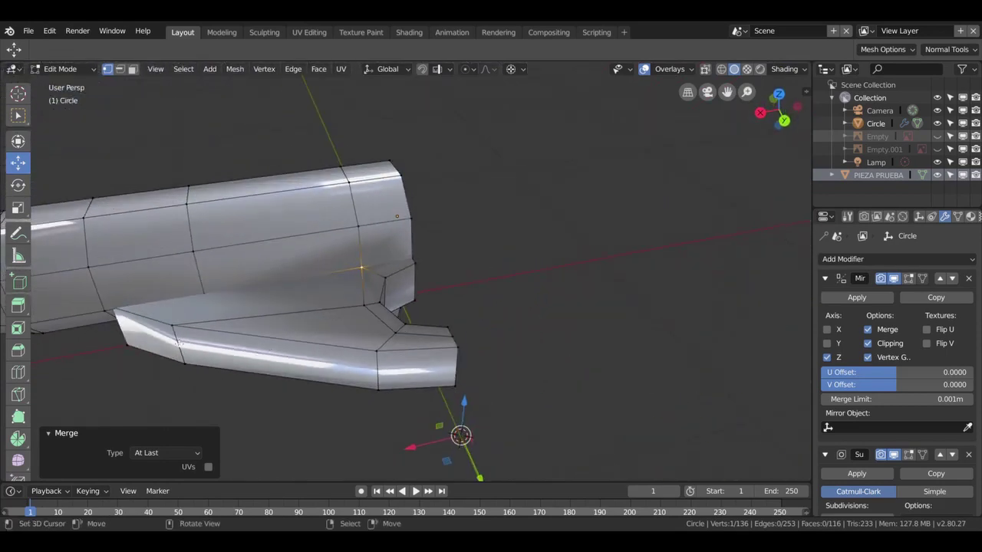
- Add a new loop cut and select a vertex by the fin joint in wireframe view
key("ctrl+r")
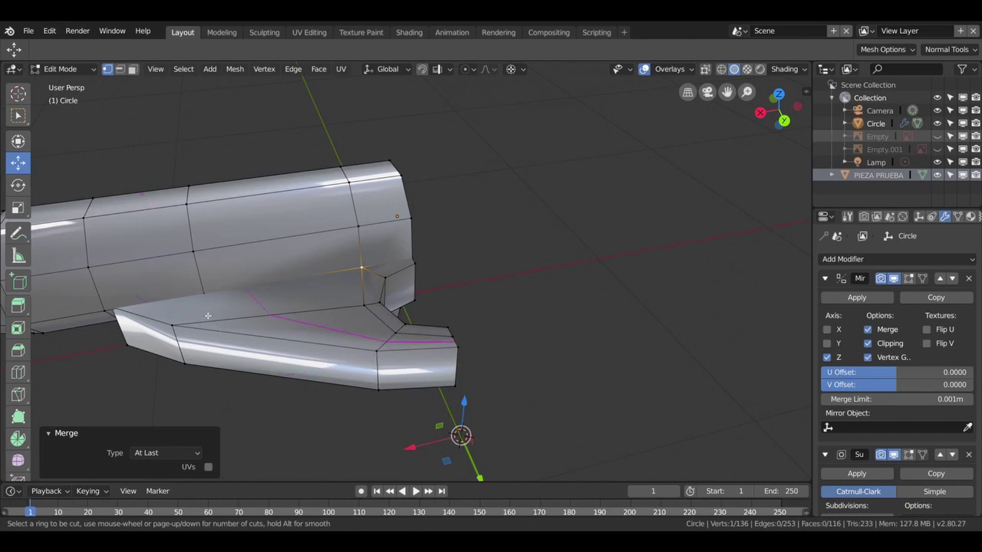
left_click(208, 315)
mouse_move(200, 311)
middle_mouse_down()
mouse_move(351, 277)
mouse_move(332, 279)
middle_mouse_up()
left_click(315, 285)
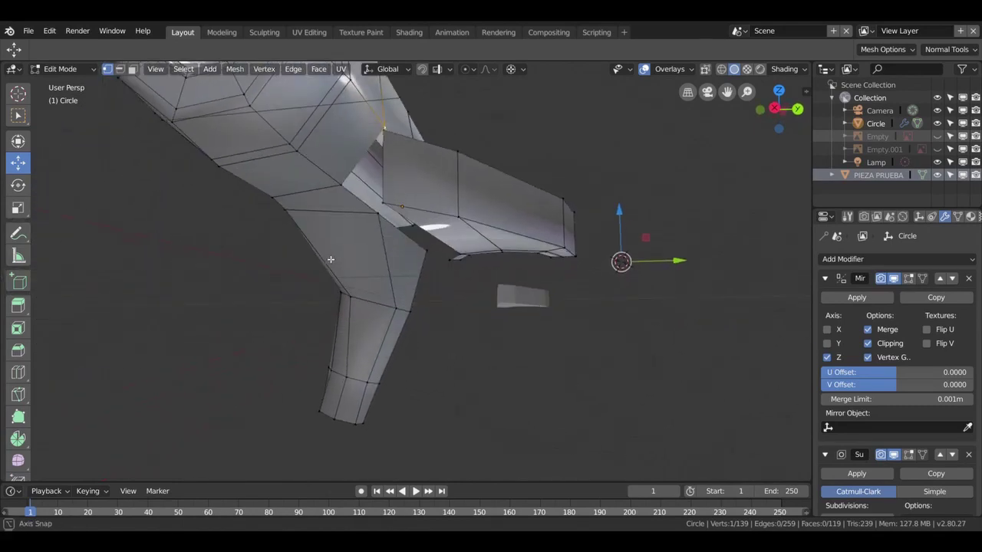
key("z")
left_click(259, 278)
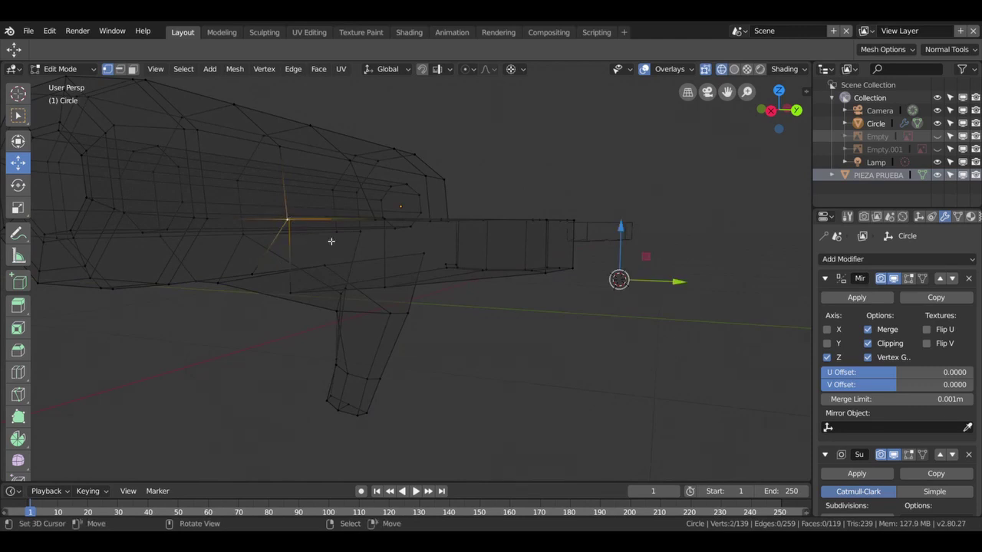
- Merge away the two stray vertices near the fin joint using At Last
key("m")
left_click(329, 239)
middle_click_drag(343, 277, 346, 254)
left_click(335, 159)
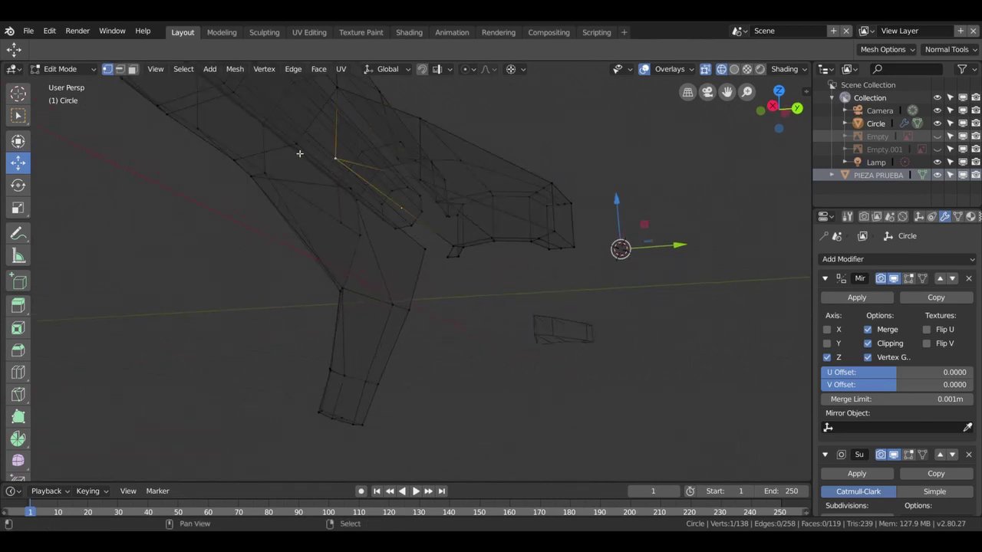
key("m")
left_click(308, 180)
mouse_move(373, 242)
middle_mouse_down()
mouse_move(358, 198)
mouse_move(373, 184)
middle_mouse_up()
mouse_move(438, 247)
middle_mouse_down()
mouse_move(266, 212)
mouse_move(364, 311)
mouse_move(358, 405)
middle_mouse_up()
key("Tab")
key("Tab")
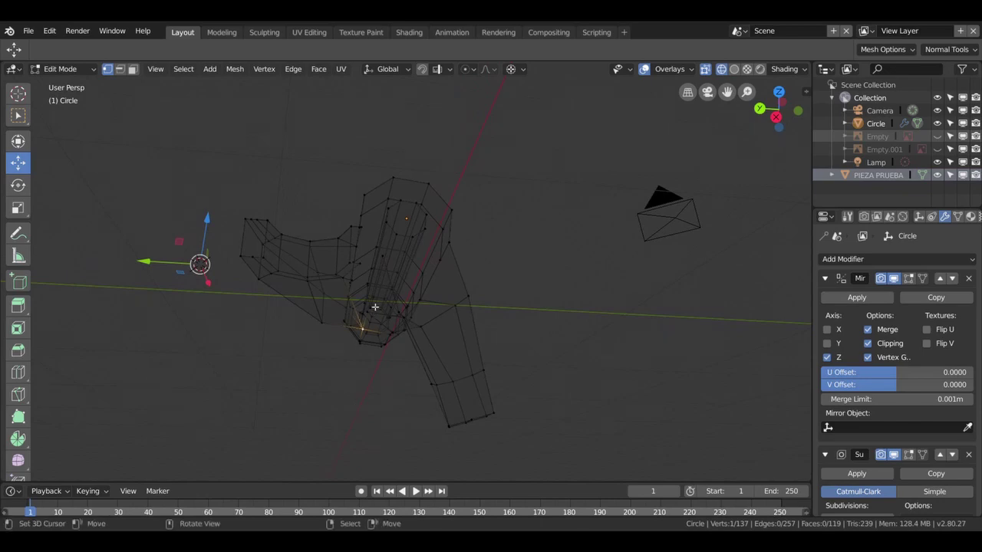
- Back in solid shading, fill a face between the four vertices bridging fin and tube
key("z")
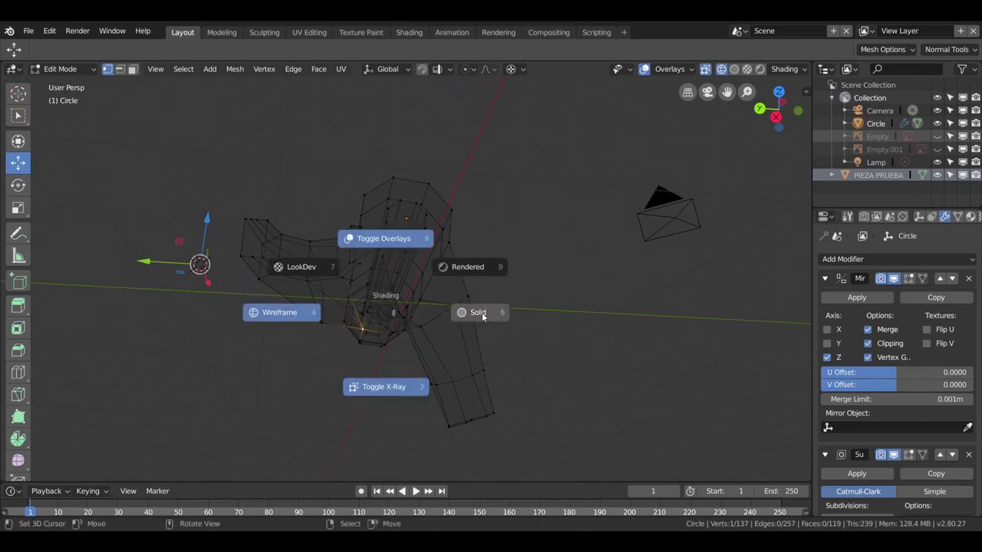
left_click(476, 312)
middle_click_drag(411, 344, 398, 266)
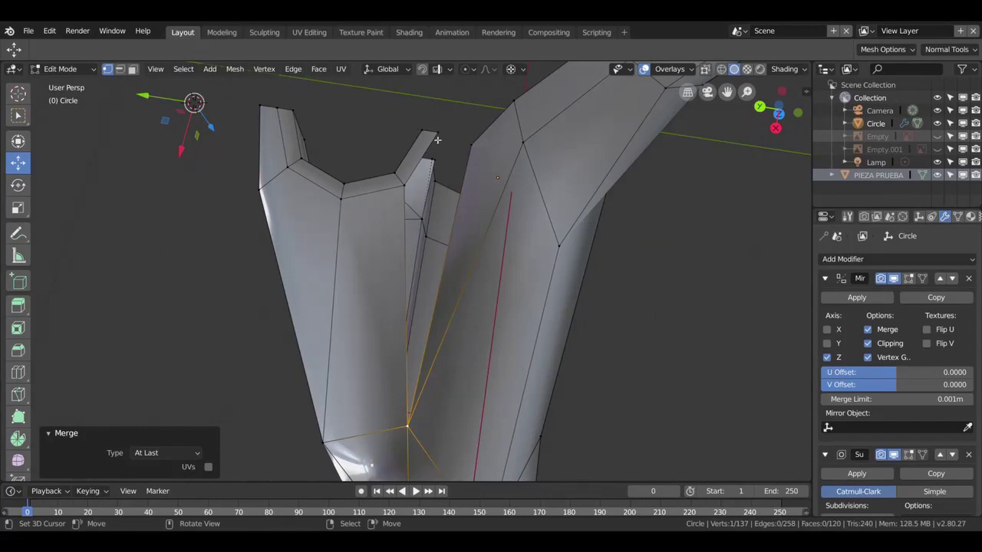
key("alt+a")
left_click(407, 426, "shift")
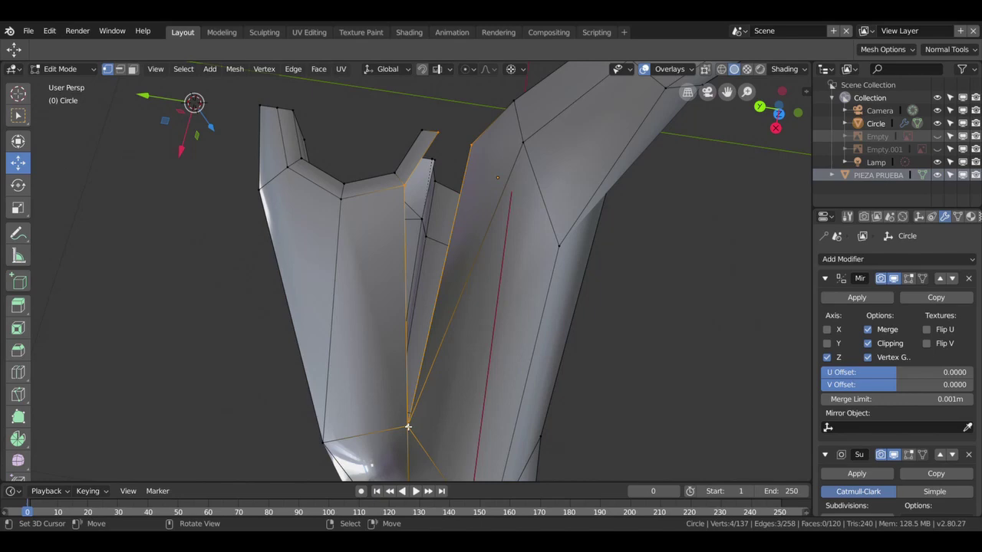
key("f")
mouse_move(408, 426)
middle_mouse_down()
mouse_move(483, 335)
mouse_move(272, 412)
mouse_move(277, 364)
mouse_move(263, 340)
mouse_move(250, 339)
mouse_move(296, 339)
mouse_move(368, 388)
mouse_move(262, 402)
mouse_move(105, 448)
mouse_move(327, 447)
mouse_move(418, 359)
middle_mouse_up()
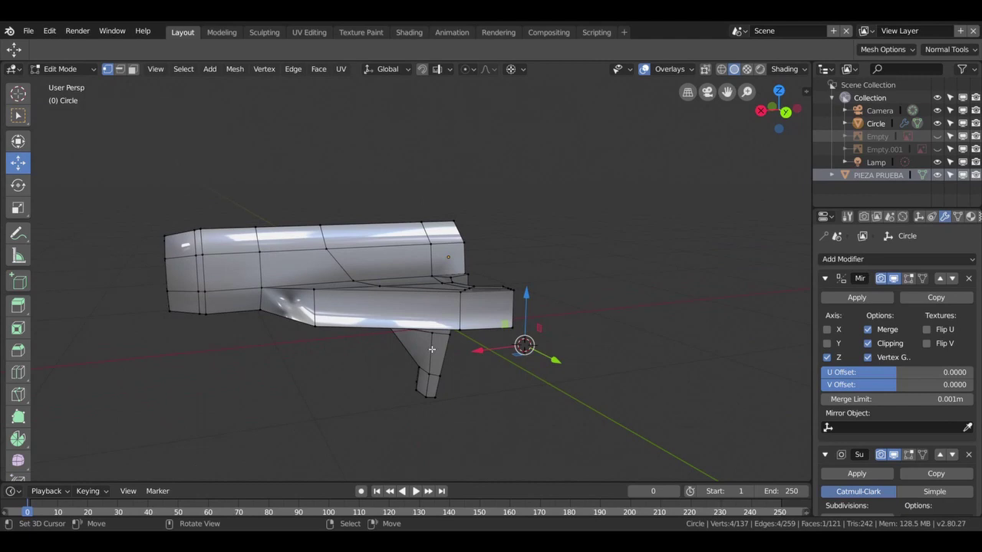
key("a")
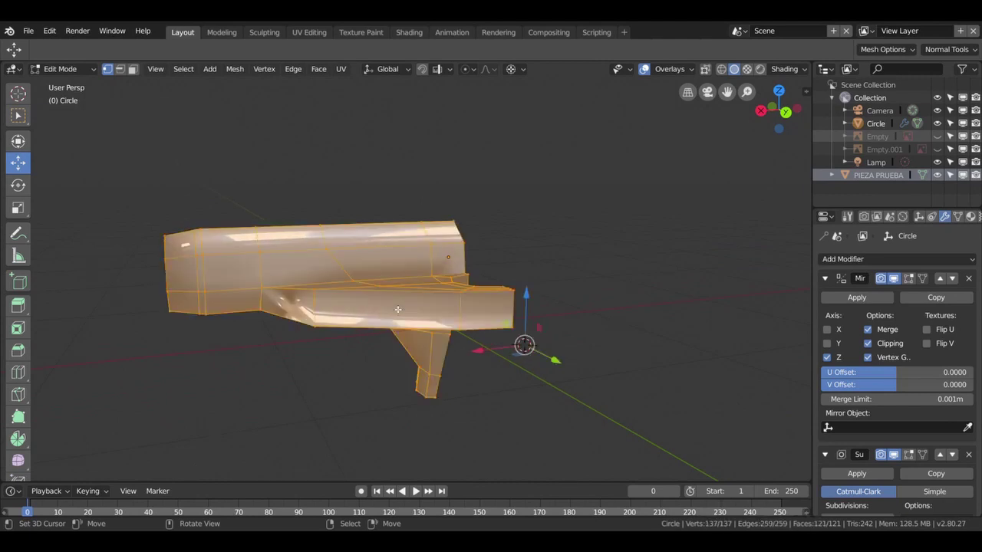
- Recalculate the hanger's normals so they point consistently outward
key("ctrl+n")
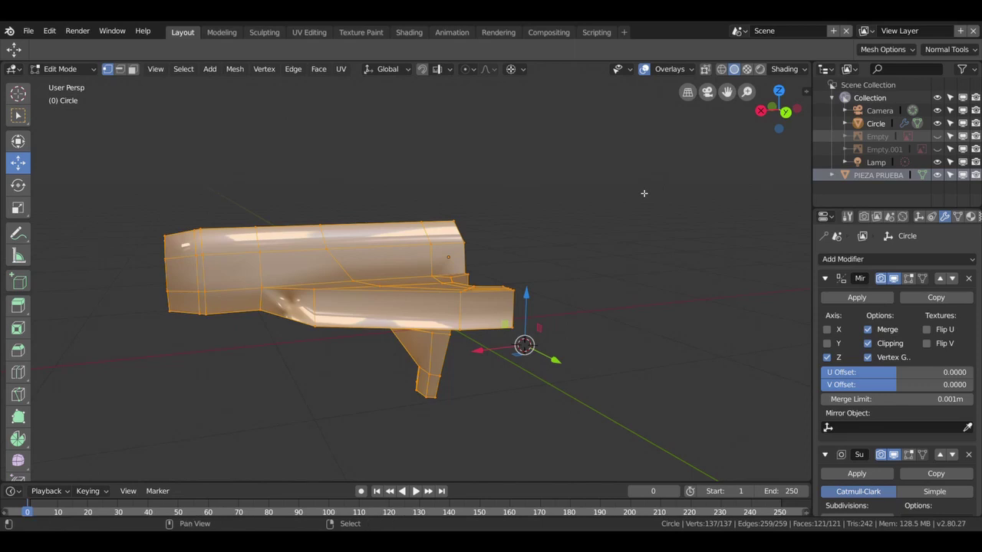
key("shift+n")
mouse_move(630, 203)
middle_mouse_down()
mouse_move(644, 210)
mouse_move(624, 253)
mouse_move(645, 266)
middle_mouse_up()
- Enable On Cage for Subdivision and Mirror, then view the smooth hanger in Object Mode
left_click(909, 454)
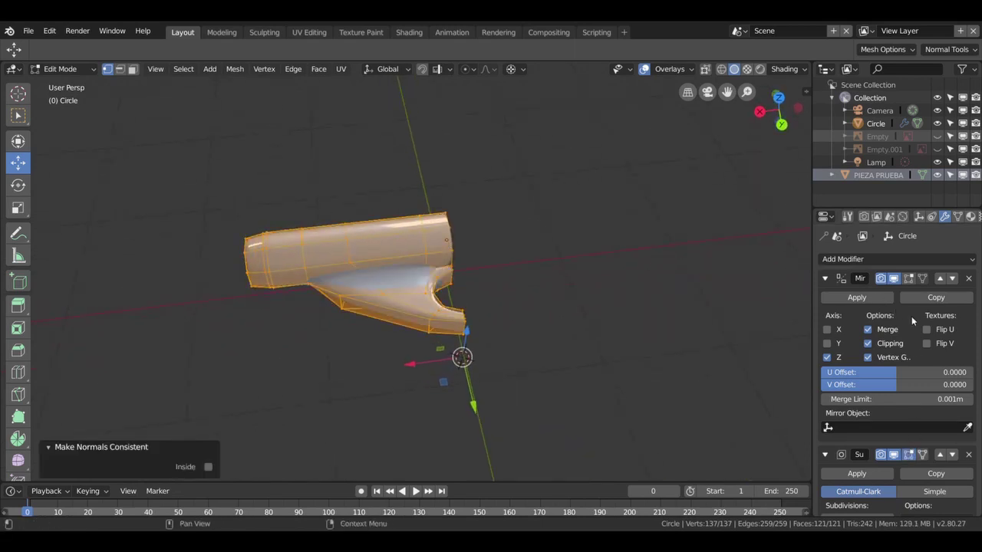
left_click(909, 278)
key("Tab")
mouse_move(603, 285)
middle_mouse_down()
mouse_move(444, 215)
mouse_move(430, 204)
mouse_move(438, 200)
middle_mouse_up()
scroll(491, 220, "up", 6)
scroll(438, 199, "down", 3)
scroll(440, 196, "down", 4)
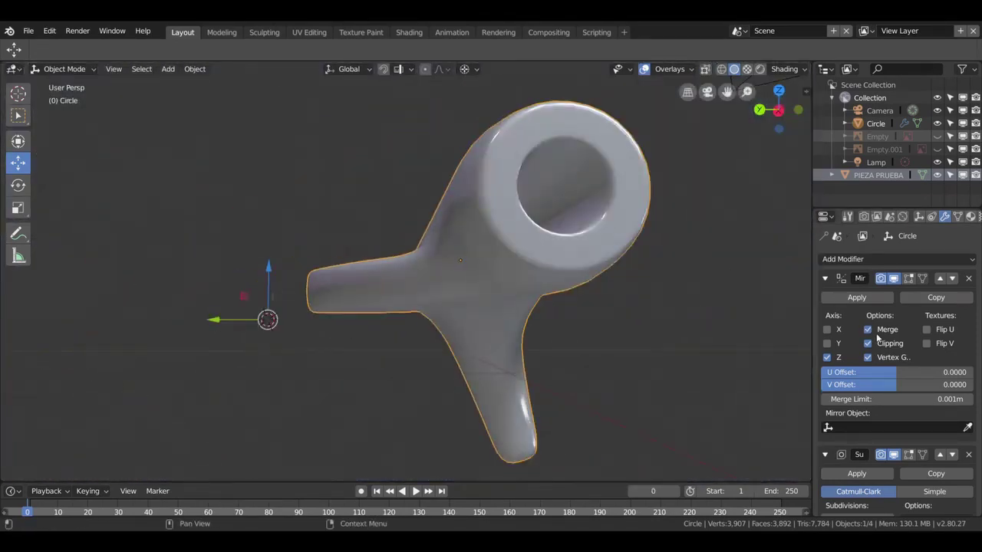
- Show Mirror in edit mode and merge the two stray vertices beside the axle hole At Last
left_click(908, 280)
key("Tab")
scroll(530, 286, "up", 8)
middle_click_drag(530, 287, 414, 319)
left_click(406, 320)
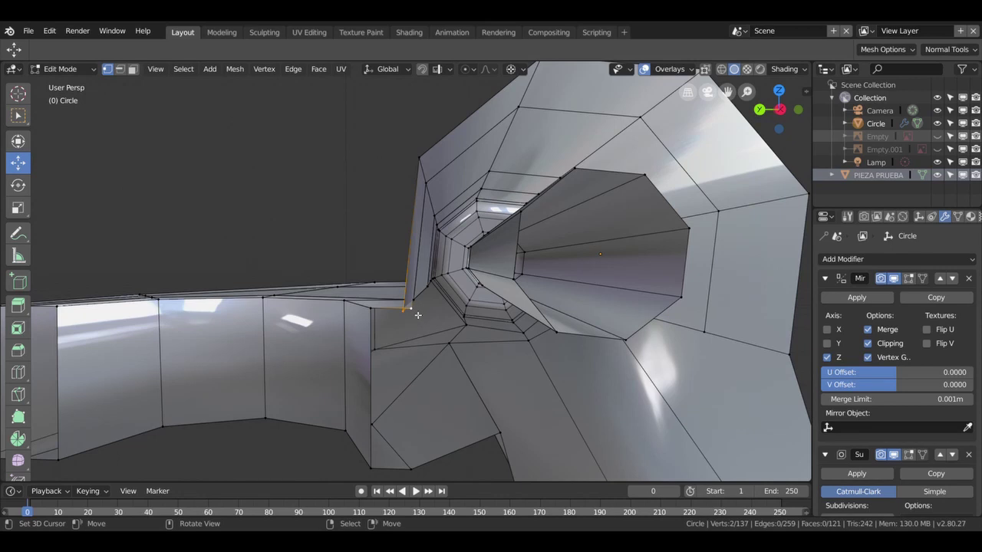
middle_click_drag(412, 323, 421, 322)
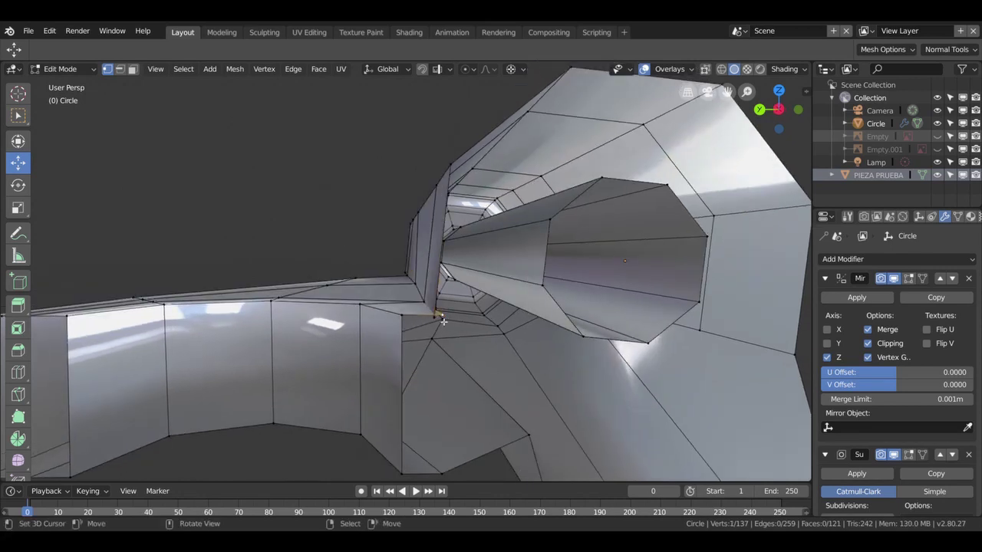
left_click(442, 322, "shift")
key("m")
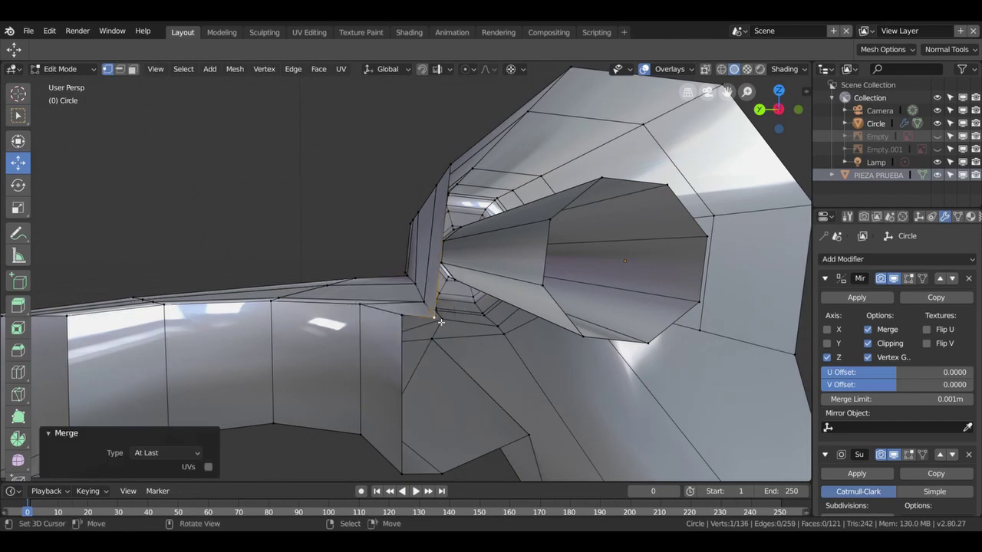
left_click(437, 319)
- Check the result in Object Mode, then move a vertex -0.0672 m along Y
key("Tab")
mouse_move(434, 287)
middle_mouse_down()
mouse_move(440, 361)
mouse_move(485, 344)
mouse_move(491, 307)
mouse_move(472, 277)
mouse_move(456, 273)
mouse_move(487, 229)
mouse_move(554, 229)
mouse_move(605, 250)
mouse_move(625, 287)
mouse_move(606, 343)
mouse_move(495, 340)
middle_mouse_up()
scroll(490, 320, "up", 4)
key("Tab")
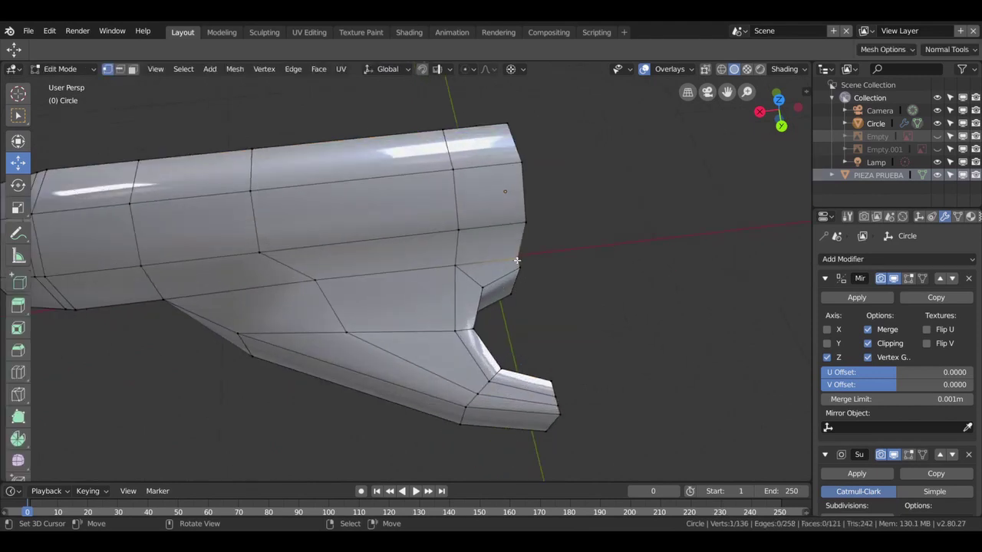
left_click_drag(575, 366, 568, 337)
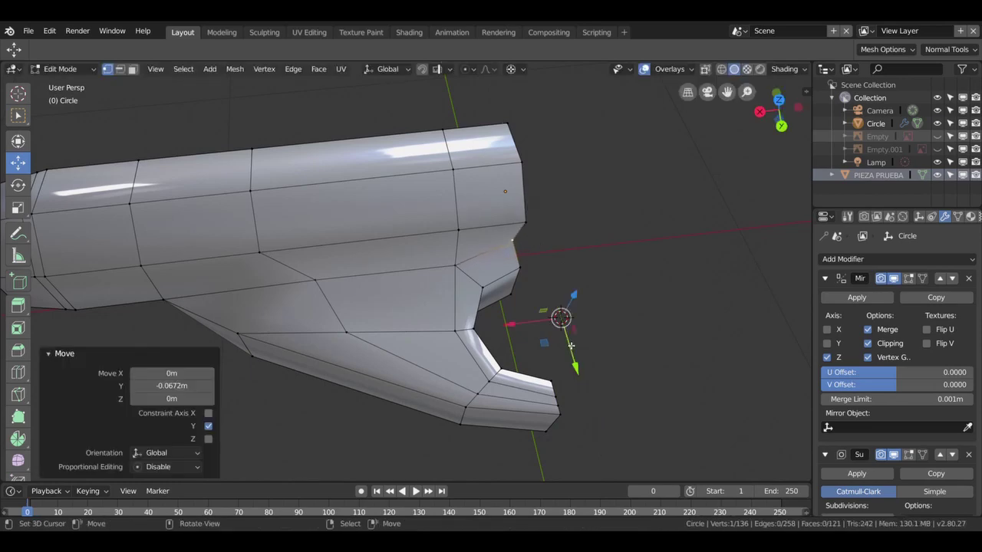
- Nudge one, then two vertices near the pivot hole along Y, previewing in Object Mode
key("Tab")
mouse_move(597, 318)
middle_mouse_down()
mouse_move(585, 259)
mouse_move(539, 250)
middle_mouse_up()
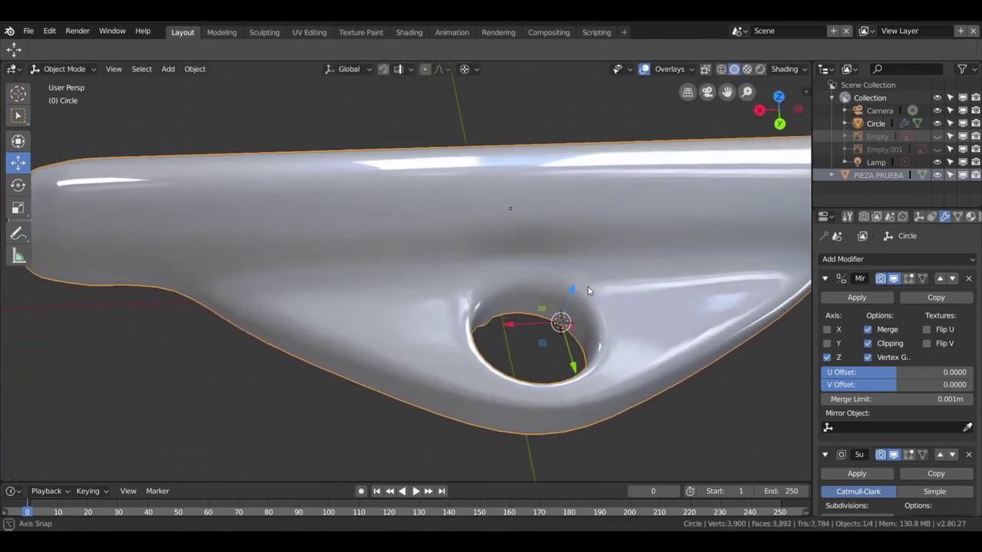
key("Tab")
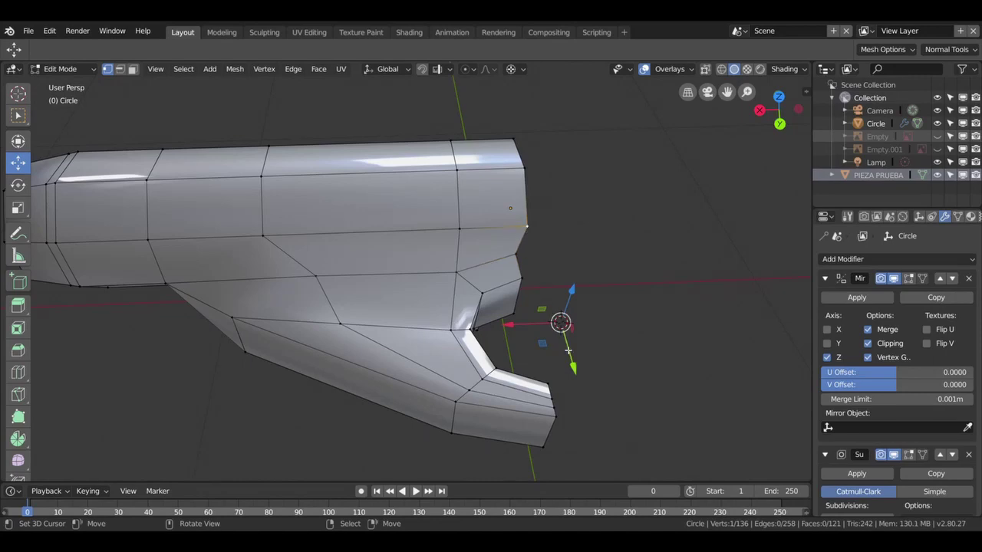
left_click_drag(573, 368, 572, 365)
key("Tab")
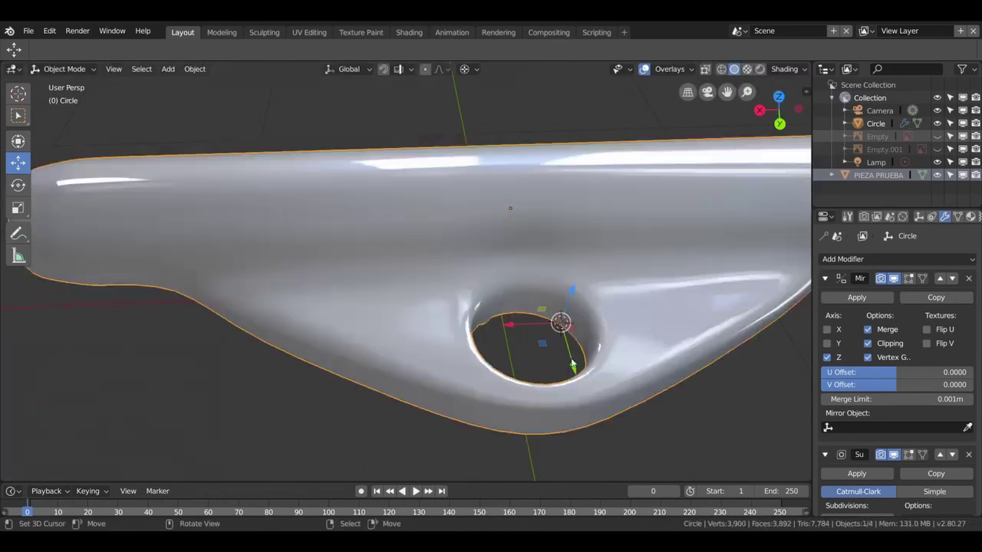
mouse_move(604, 319)
middle_mouse_down()
mouse_move(559, 251)
mouse_move(552, 312)
mouse_move(531, 323)
middle_mouse_up()
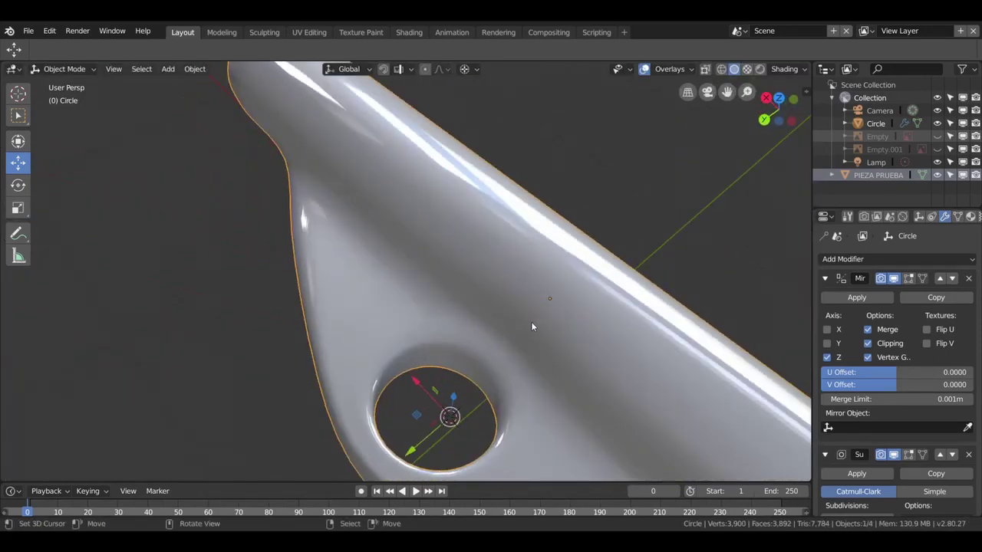
key("Tab")
left_click(512, 337, "shift")
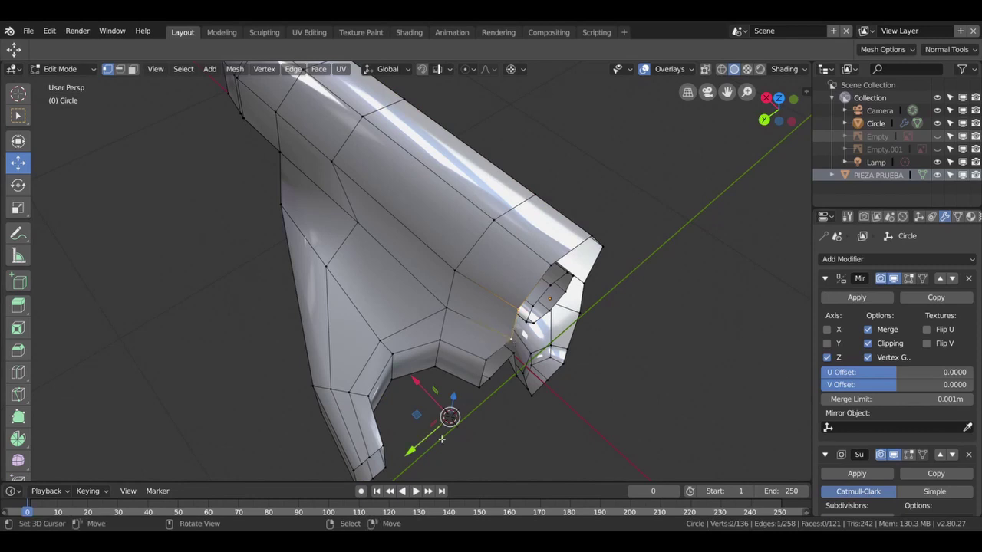
left_click_drag(422, 455, 452, 390)
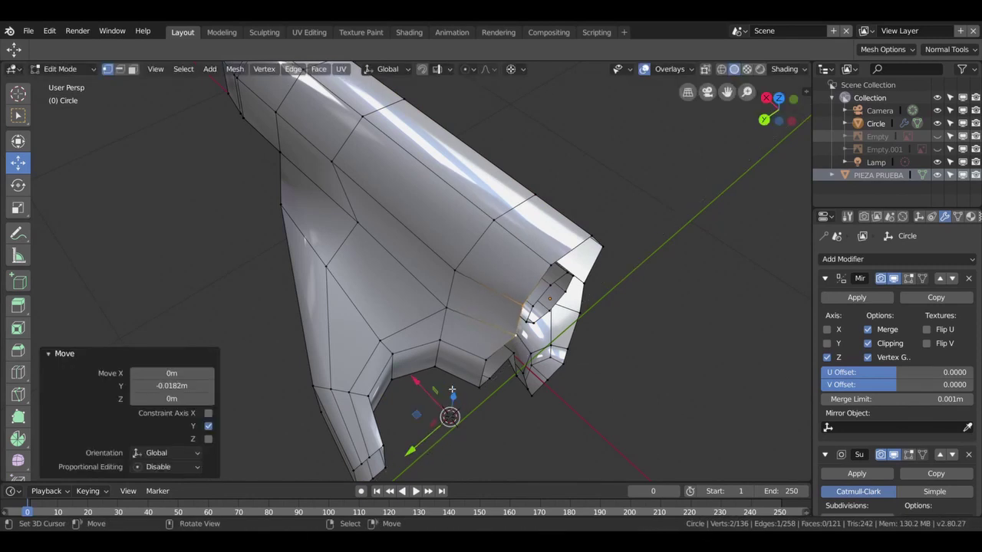
- Slide the quad face by the pivot hole slightly along Y
key("Tab")
mouse_move(479, 359)
middle_mouse_down()
mouse_move(524, 371)
mouse_move(630, 349)
mouse_move(676, 357)
mouse_move(687, 327)
mouse_move(589, 303)
mouse_move(549, 320)
mouse_move(564, 359)
middle_mouse_up()
key("Tab")
left_click(464, 244, "shift")
left_click(458, 287, "shift")
left_click_drag(521, 407, 522, 400)
left_click(466, 246)
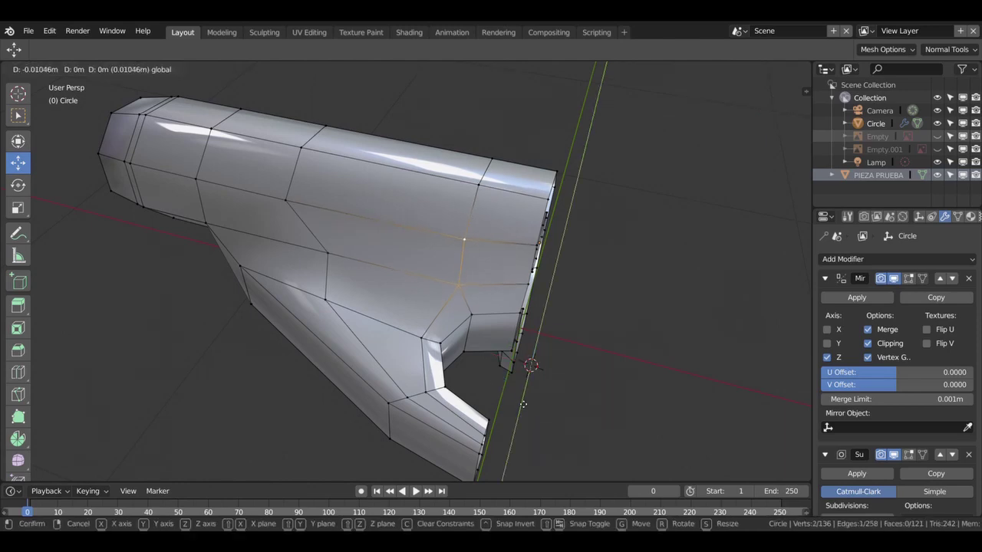
- Preview the evened hole rim in Object Mode, then return to Edit Mode from another side
key("Tab")
mouse_move(522, 400)
middle_mouse_down()
mouse_move(606, 335)
mouse_move(618, 376)
mouse_move(701, 374)
mouse_move(641, 322)
mouse_move(552, 330)
mouse_move(517, 356)
middle_mouse_up()
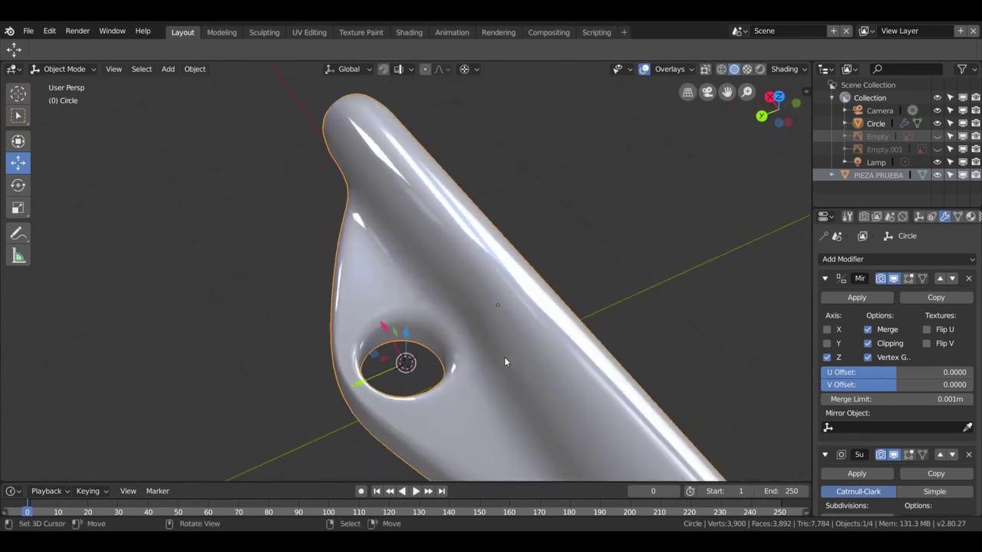
key("Tab")
scroll(496, 364, "up", 4)
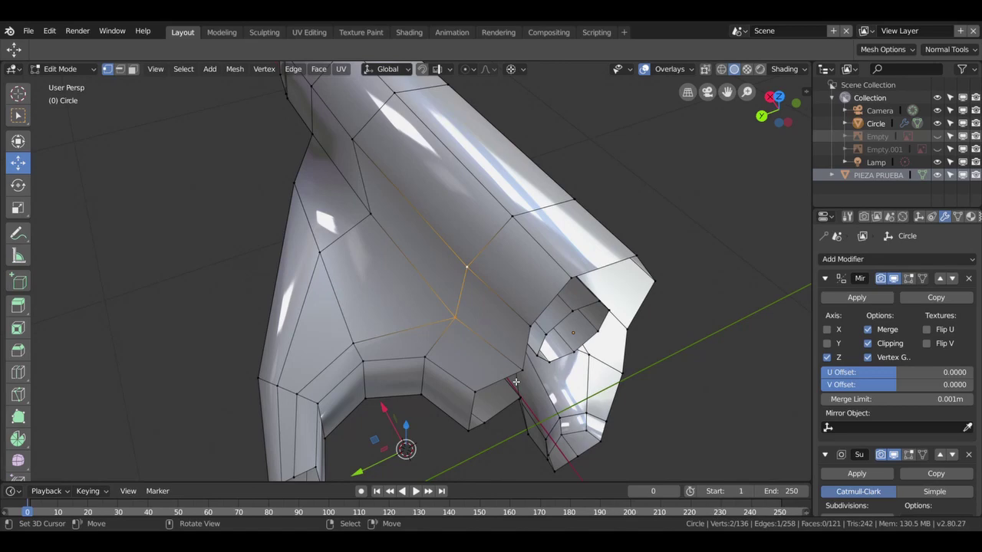
scroll(475, 398, "down", 3)
mouse_move(471, 402)
middle_mouse_down()
mouse_move(436, 315)
mouse_move(445, 303)
mouse_move(501, 299)
mouse_move(550, 342)
mouse_move(603, 313)
mouse_move(635, 249)
mouse_move(574, 186)
mouse_move(515, 184)
mouse_move(453, 202)
mouse_move(325, 295)
mouse_move(265, 364)
mouse_move(102, 384)
mouse_move(66, 340)
mouse_move(77, 330)
mouse_move(99, 376)
mouse_move(134, 375)
mouse_move(155, 326)
mouse_move(134, 300)
mouse_move(163, 305)
middle_mouse_up()
- Shift the corner vertex by the axle hole along Y
key("Tab")
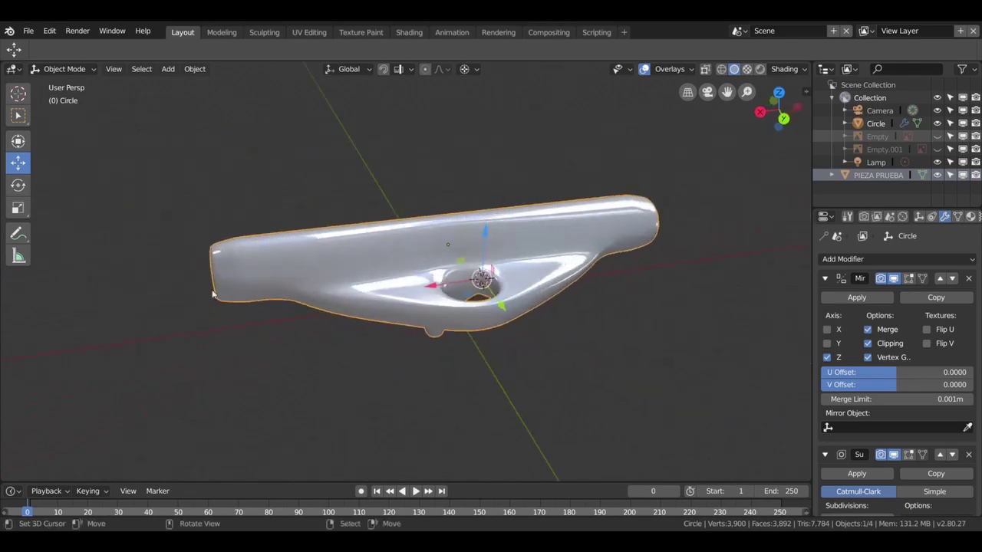
key("Tab")
scroll(464, 315, "up", 2)
scroll(464, 315, "up", 2)
scroll(464, 315, "up", 2)
left_click(527, 215)
left_click_drag(565, 391, 563, 374)
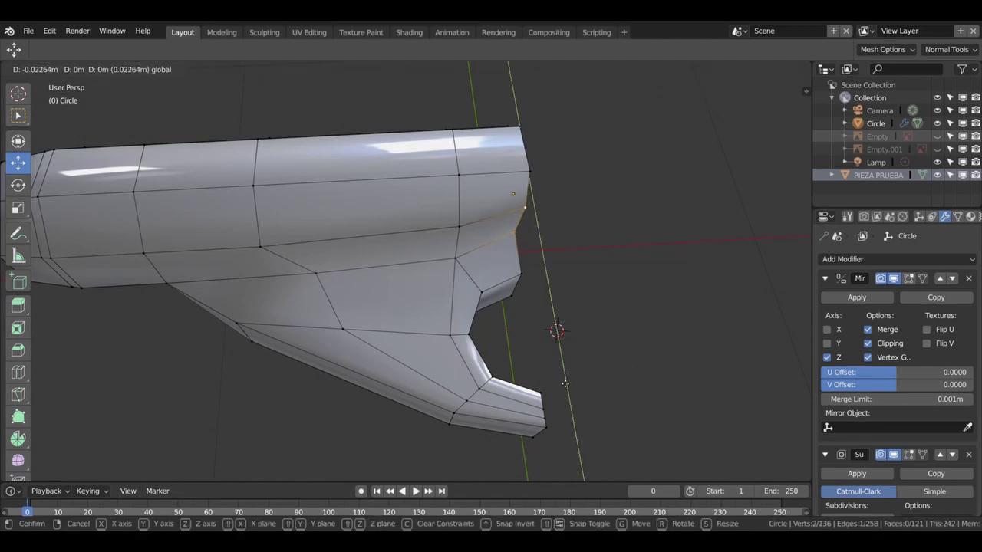
middle_click_drag(542, 356, 392, 377)
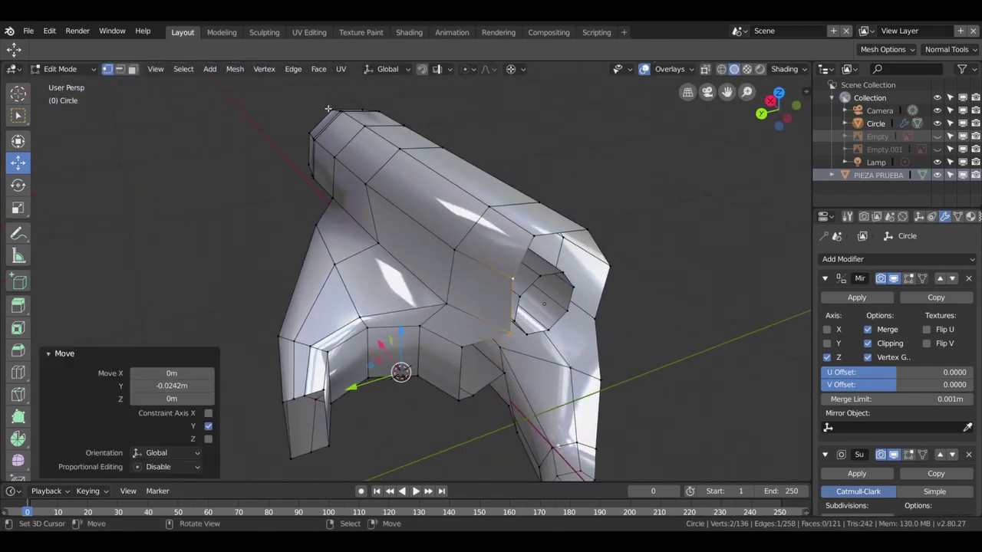
- Move the four faces lining the axle hole -0.0363 m along Y
left_click(133, 69)
left_click(439, 367)
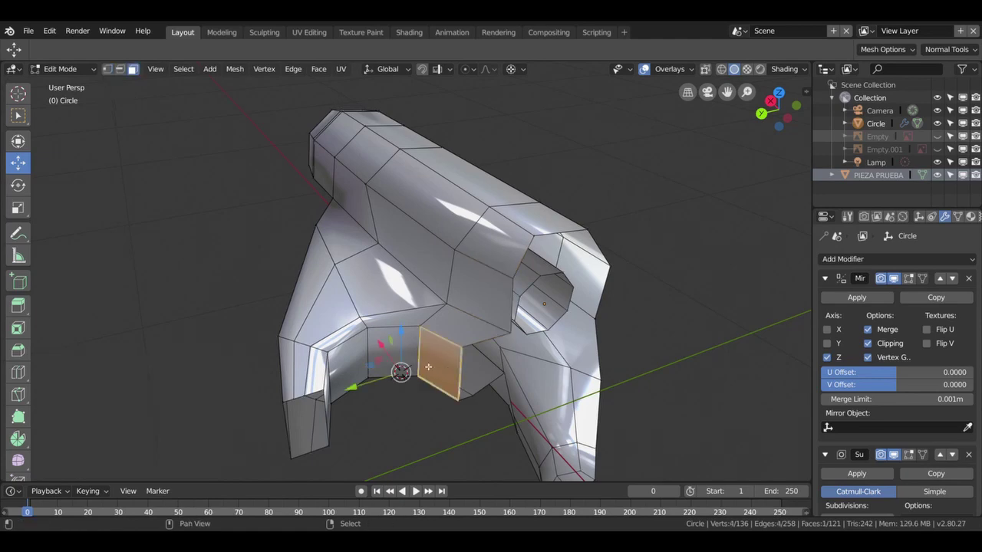
left_click(395, 361, "shift")
left_click(348, 388, "shift")
left_click(331, 399, "shift")
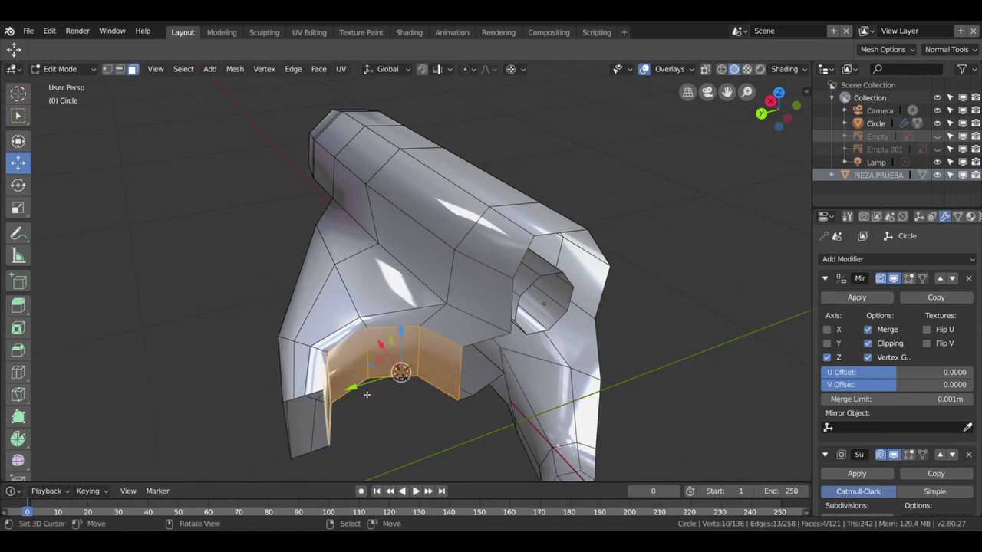
key("g")
key("x")
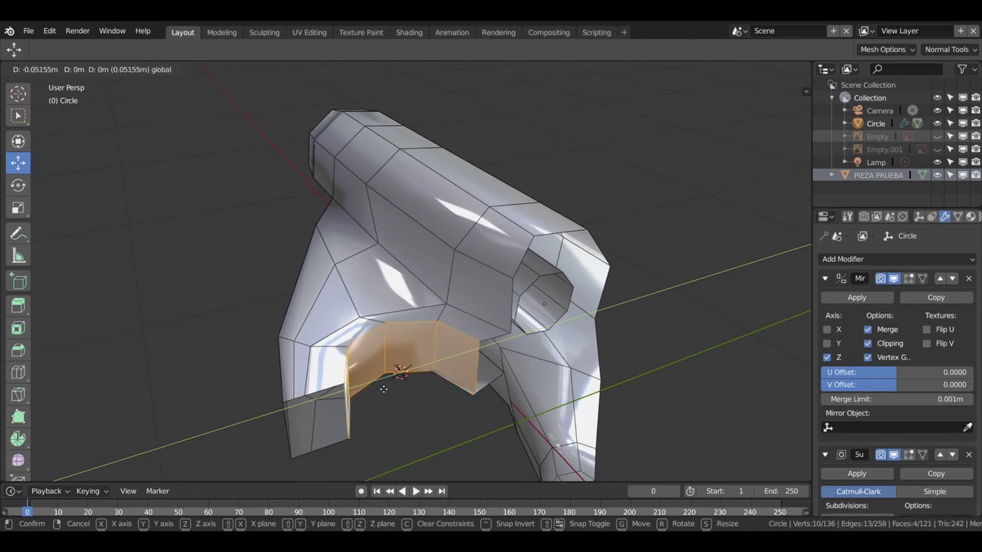
left_click(375, 391)
- Inspect the whole smoothed hanger in Object Mode
mouse_move(332, 406)
middle_mouse_down()
mouse_move(567, 394)
mouse_move(615, 366)
mouse_move(594, 434)
mouse_move(575, 441)
mouse_move(509, 432)
mouse_move(528, 292)
mouse_move(461, 287)
mouse_move(483, 315)
middle_mouse_up()
key("Tab")
scroll(555, 394, "up", 3)
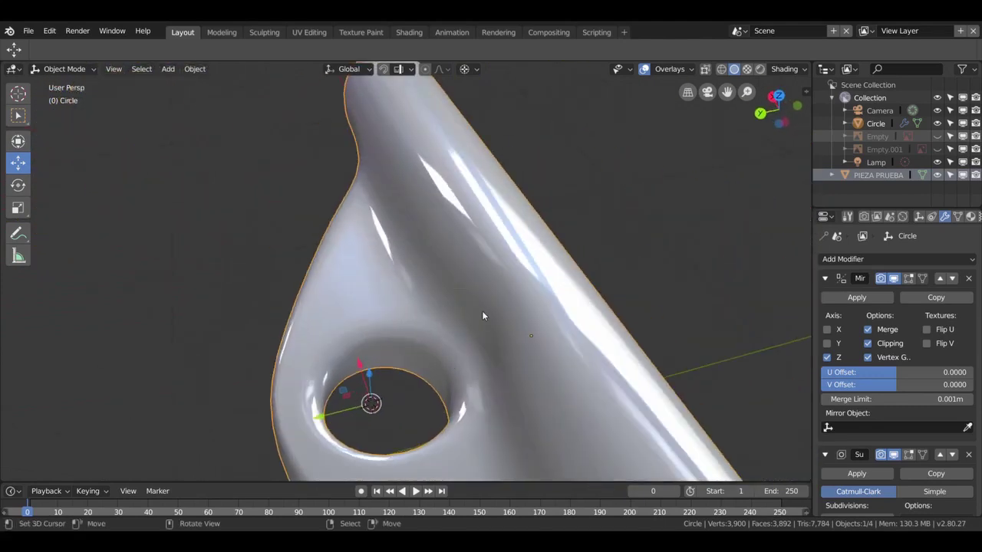
mouse_move(477, 381)
middle_mouse_down()
mouse_move(529, 361)
mouse_move(620, 380)
mouse_move(555, 287)
mouse_move(570, 325)
mouse_move(559, 346)
mouse_move(521, 364)
mouse_move(419, 376)
middle_mouse_up()
scroll(530, 360, "down", 2)
scroll(577, 344, "down", 2)
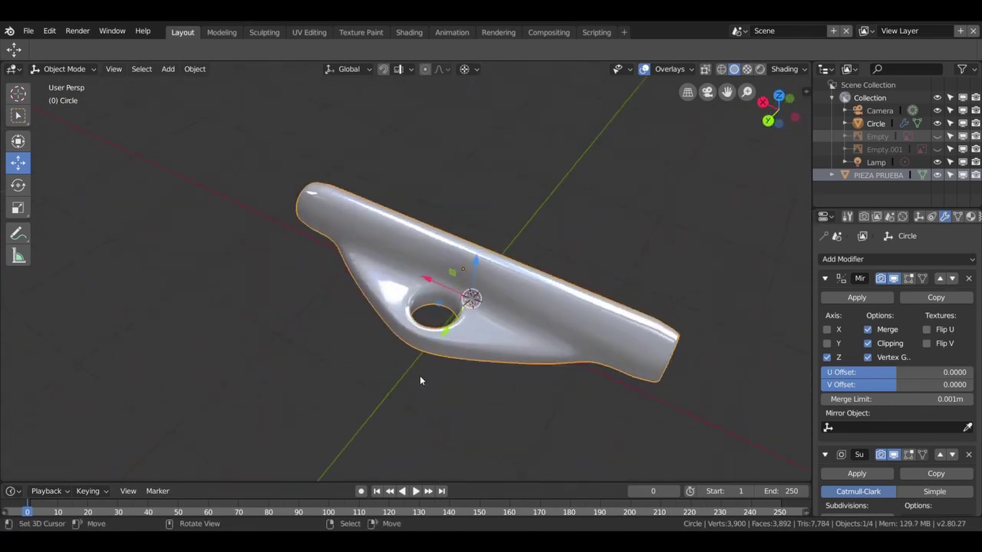